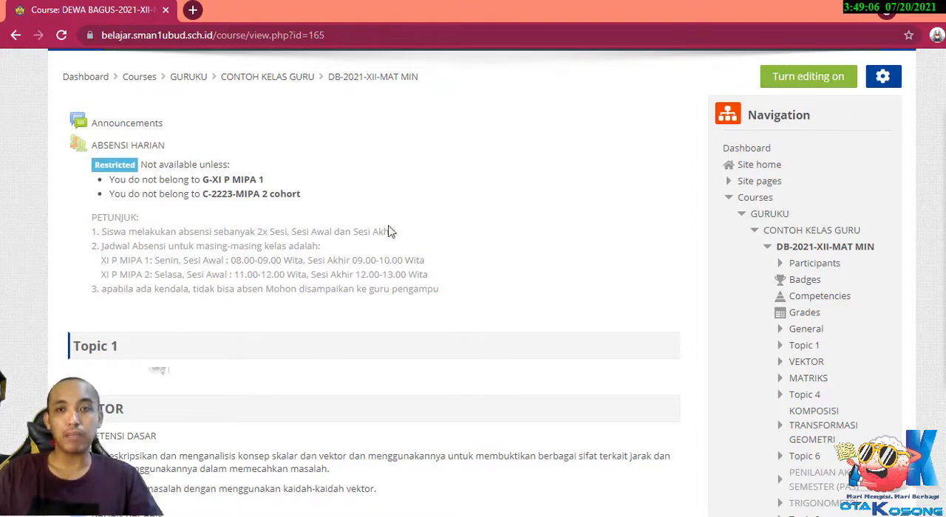
Turn on course editing and rename the Topic 1 section as ATLETIK.
left_click(810, 79)
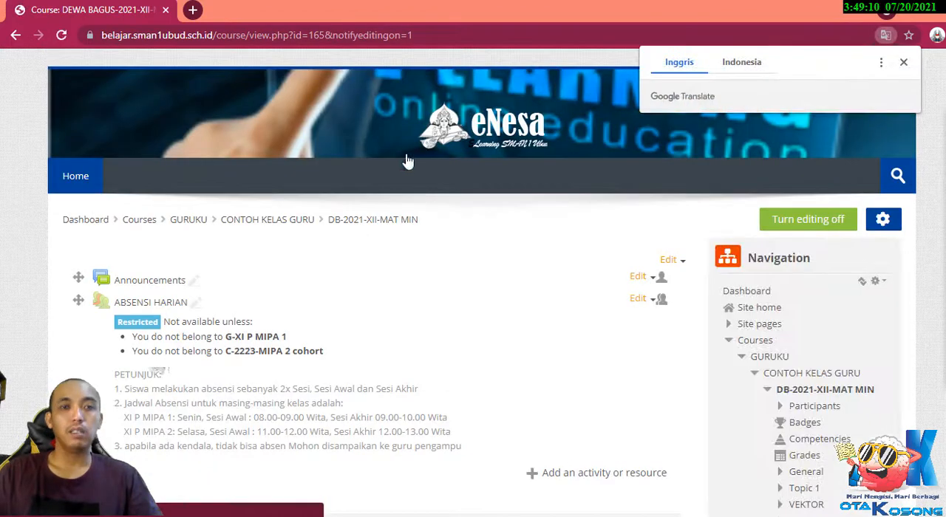
scroll(184, 204, "down", 2)
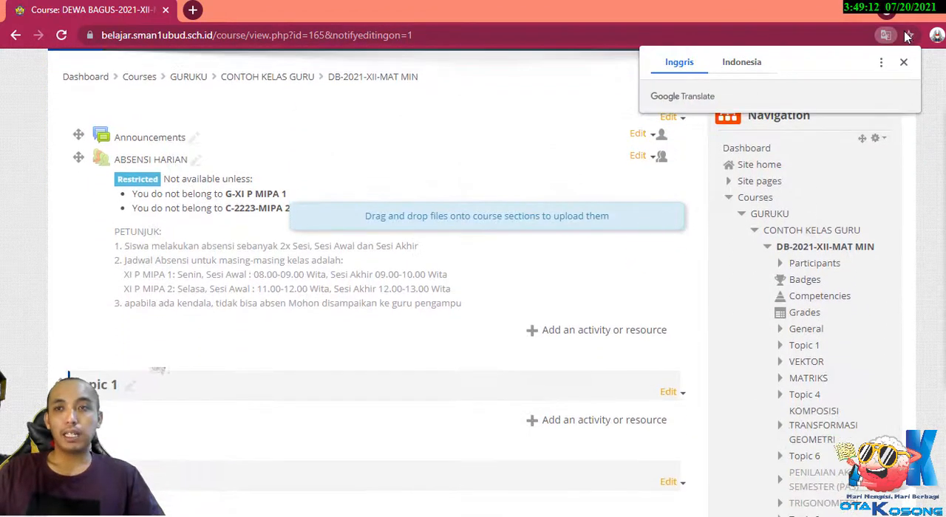
left_click(903, 62)
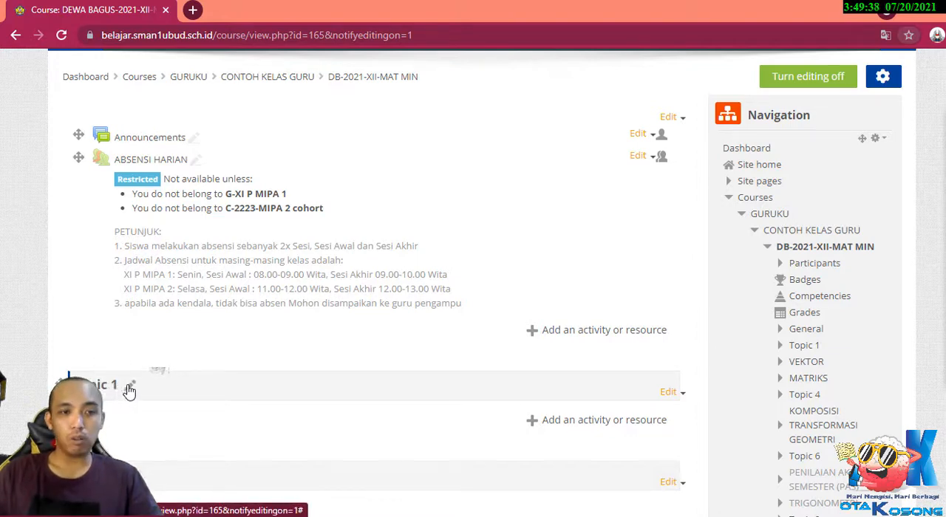
left_click(130, 390)
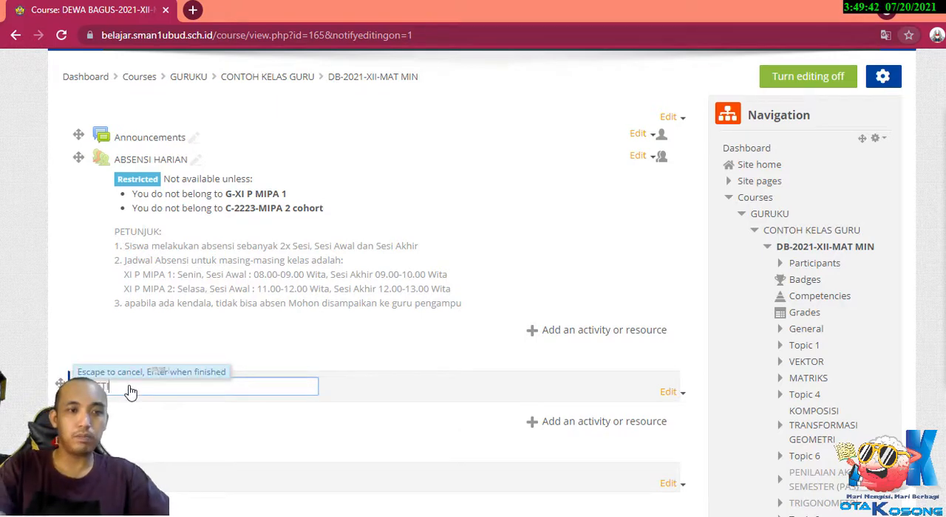
key("Return")
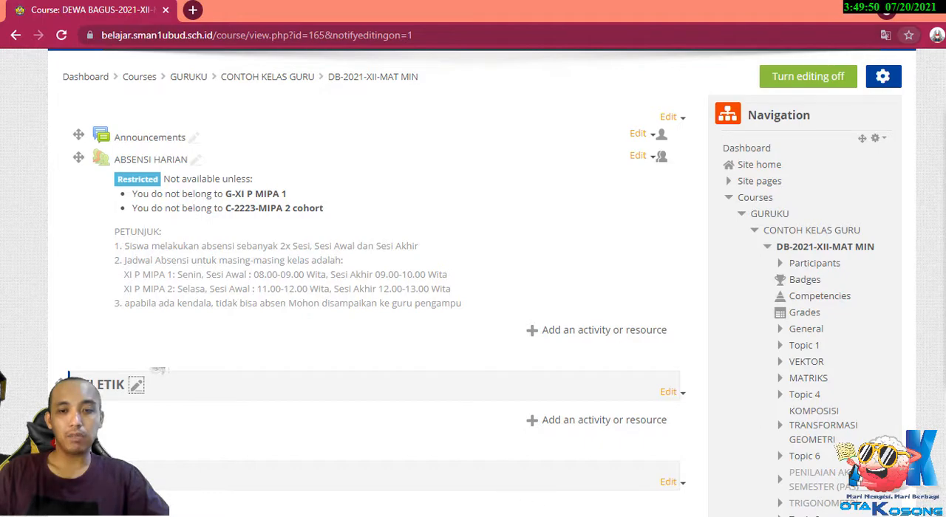
Switch to the PJOK syllabus PDF in Adobe Reader and show its first page at actual size.
left_click(589, 516)
left_click(627, 488)
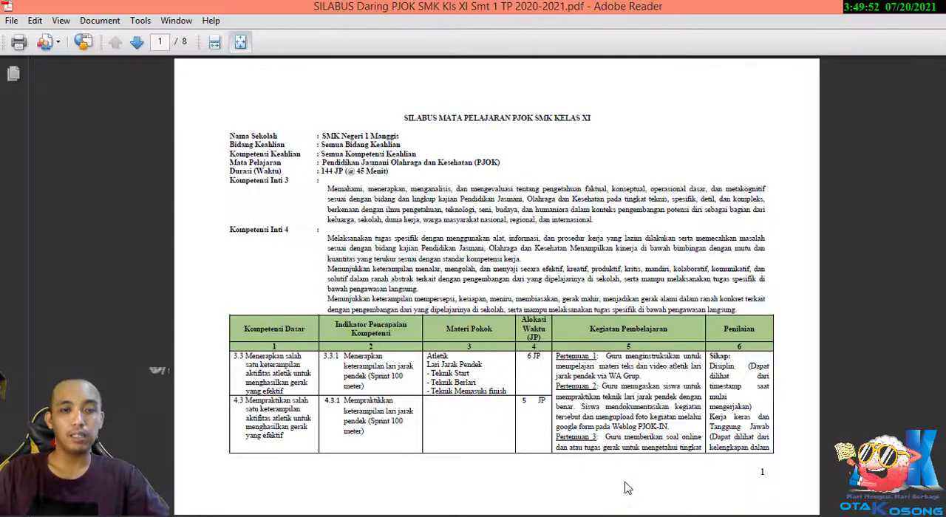
scroll(296, 373, "down", 2)
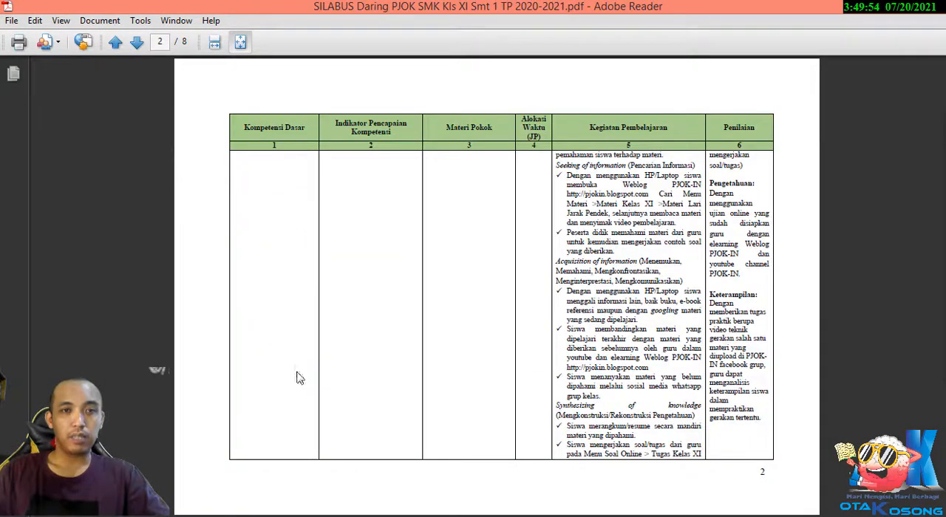
scroll(297, 375, "up", 2)
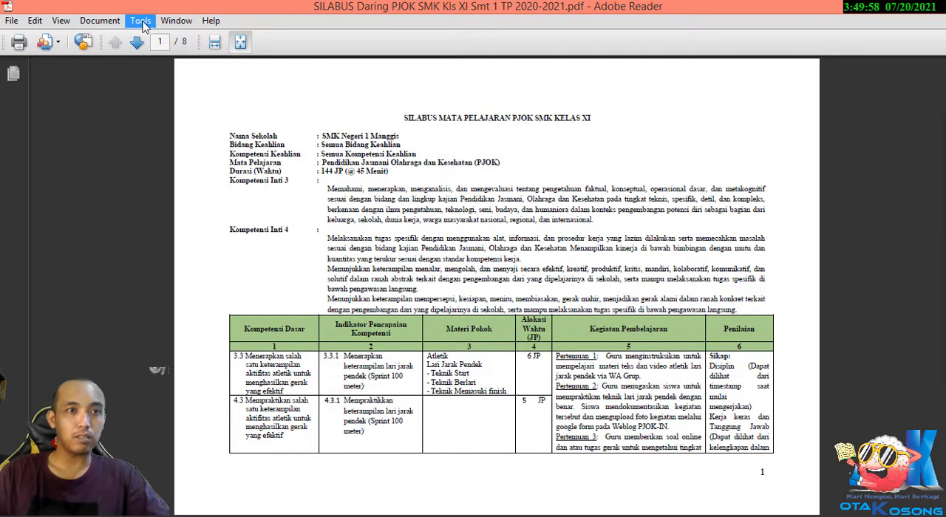
left_click(61, 21)
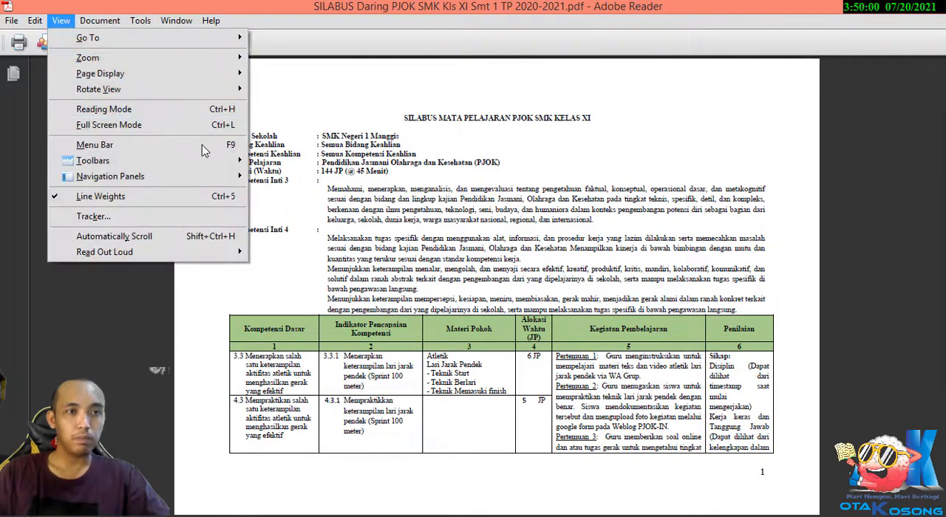
mouse_move(234, 63)
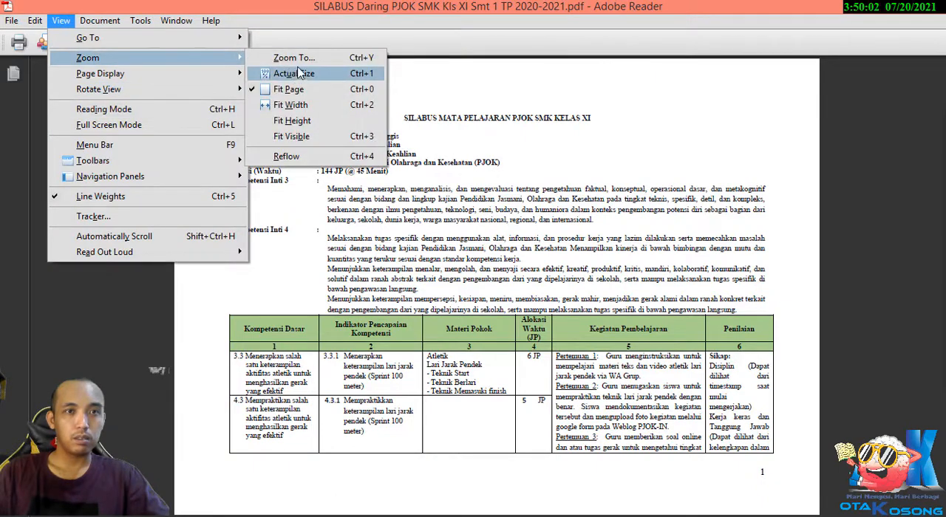
left_click(294, 73)
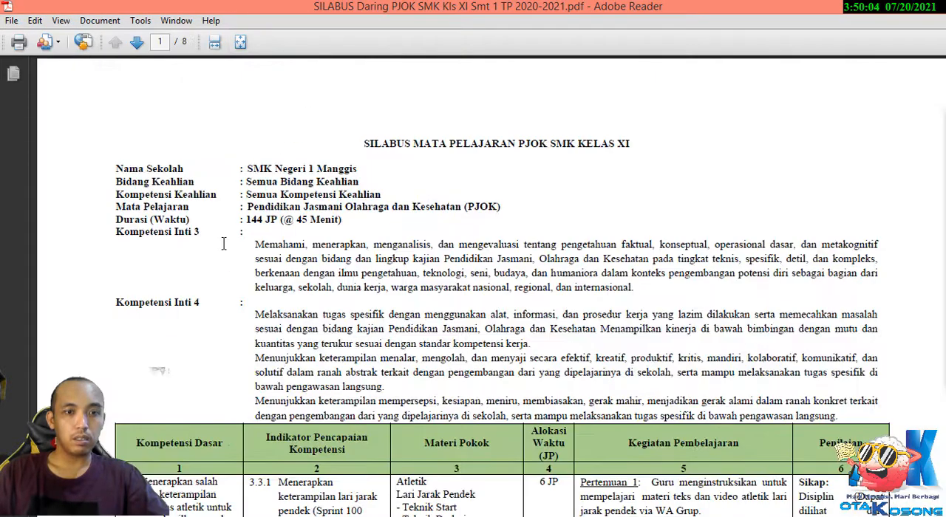
Copy the basic competency 3.3 text from the Kompetensi Dasar column of the syllabus table.
scroll(208, 269, "down", 3)
scroll(208, 270, "down", 2)
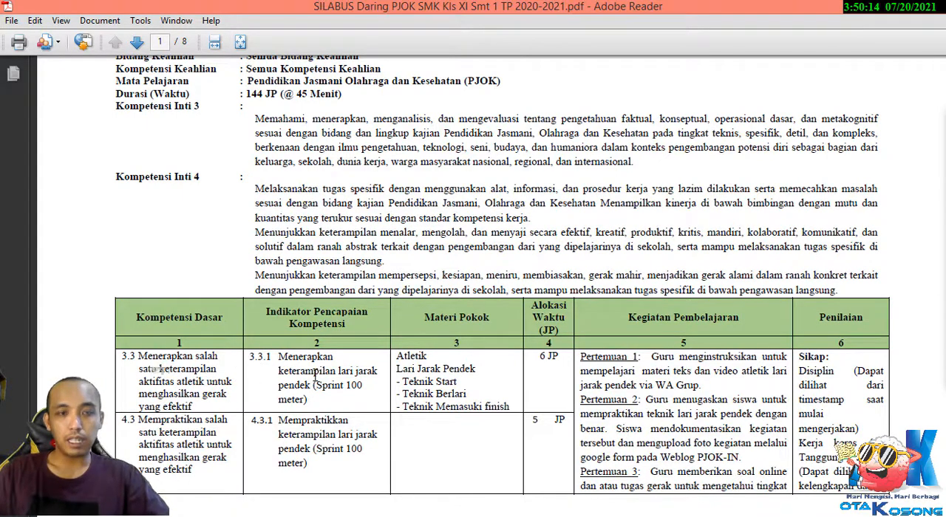
left_click_drag(194, 407, 138, 362)
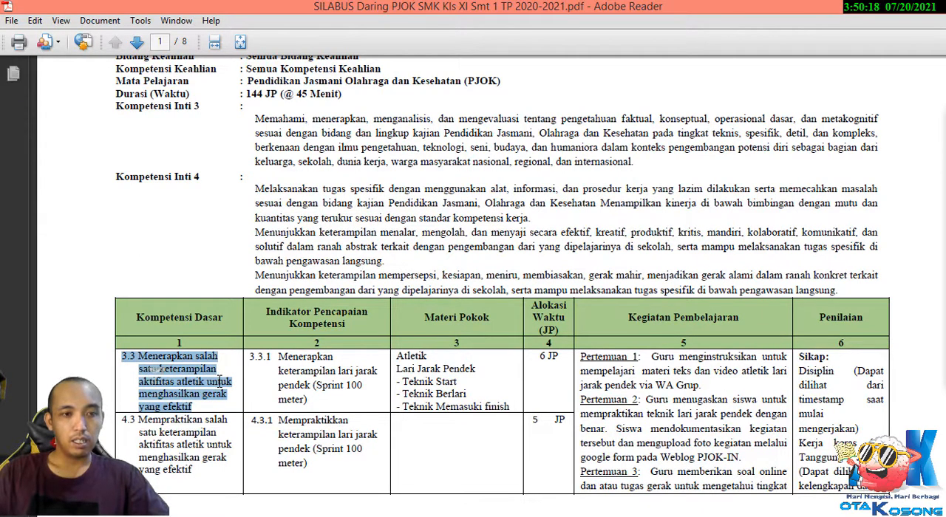
Switch back to the course page in Chrome and open the ATLETIK topic for editing.
mouse_move(544, 516)
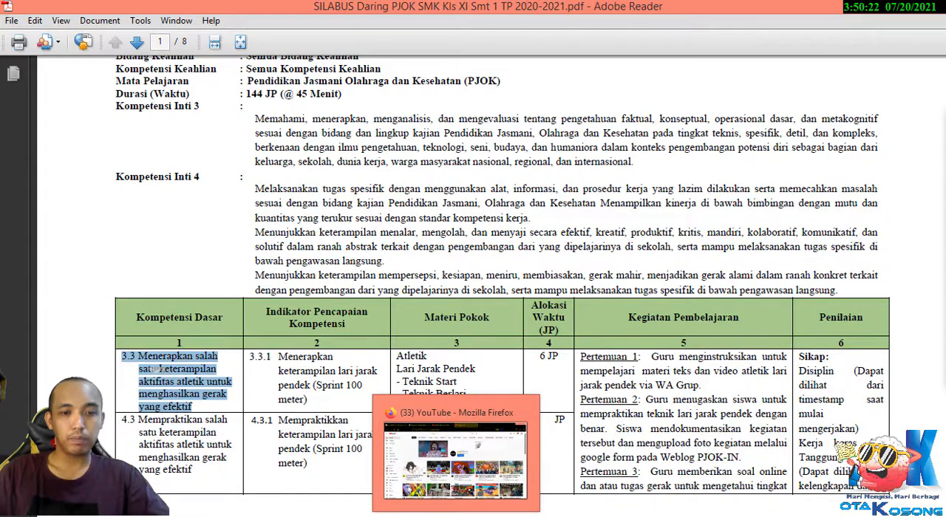
left_click(504, 516)
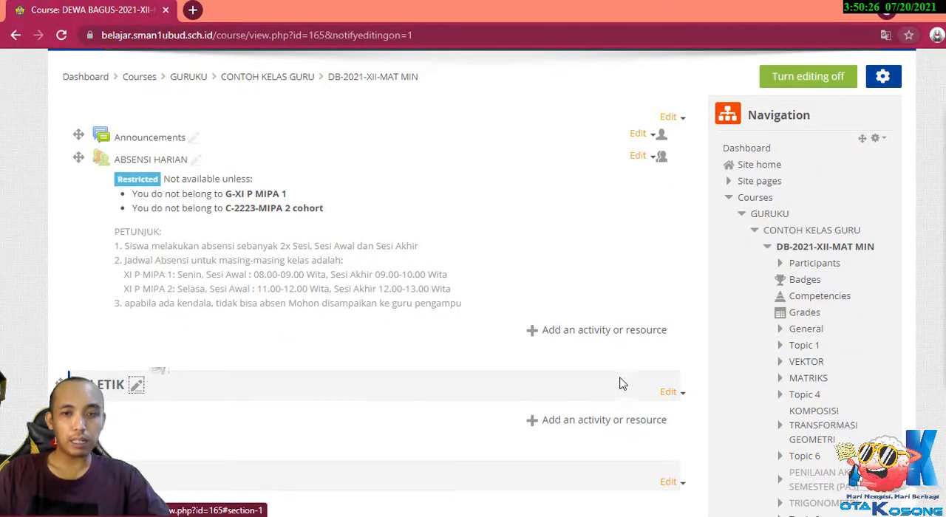
left_click(668, 396)
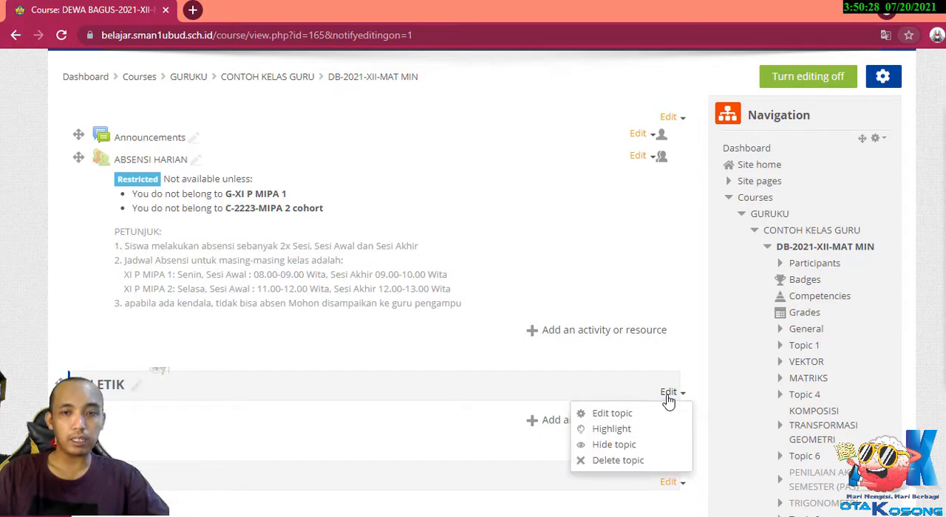
left_click(607, 413)
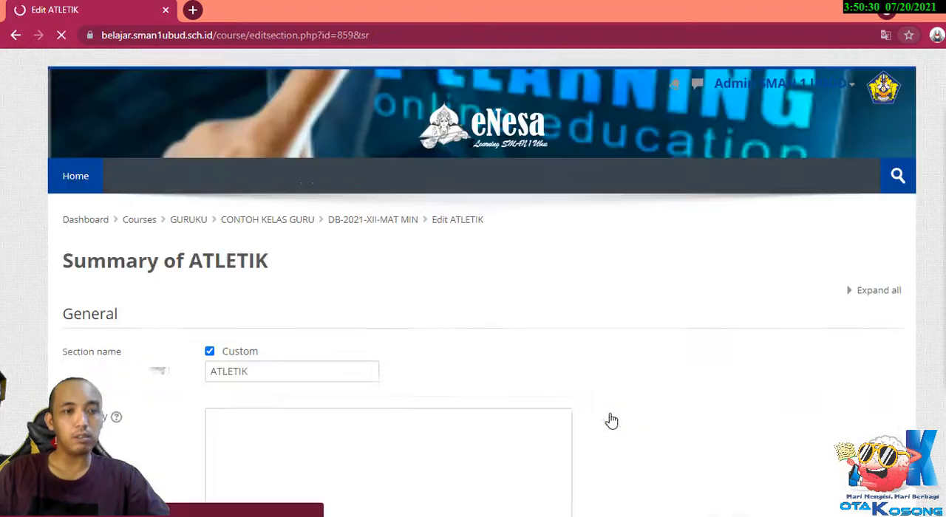
Paste the copied competency 3.3 text into the ATLETIK topic's summary and save the changes.
scroll(386, 336, "down", 2)
scroll(386, 337, "down", 1)
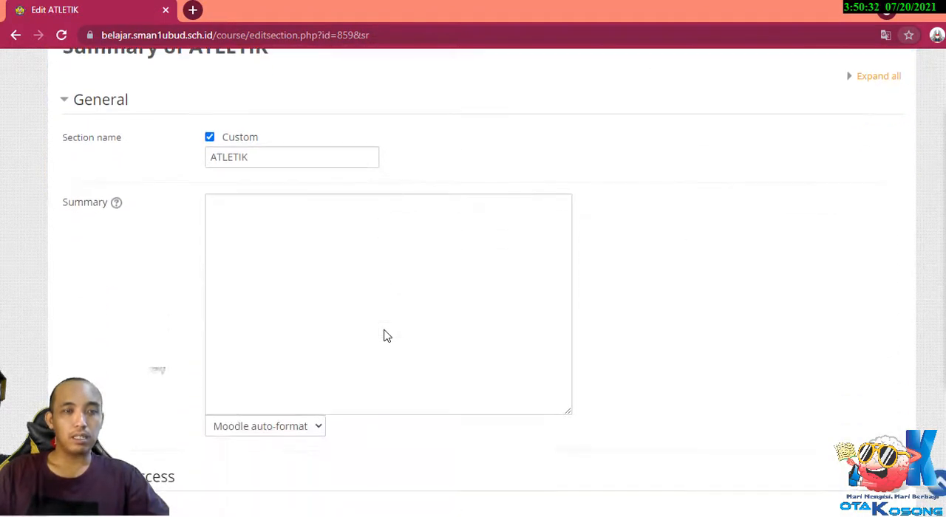
scroll(256, 249, "down", 2)
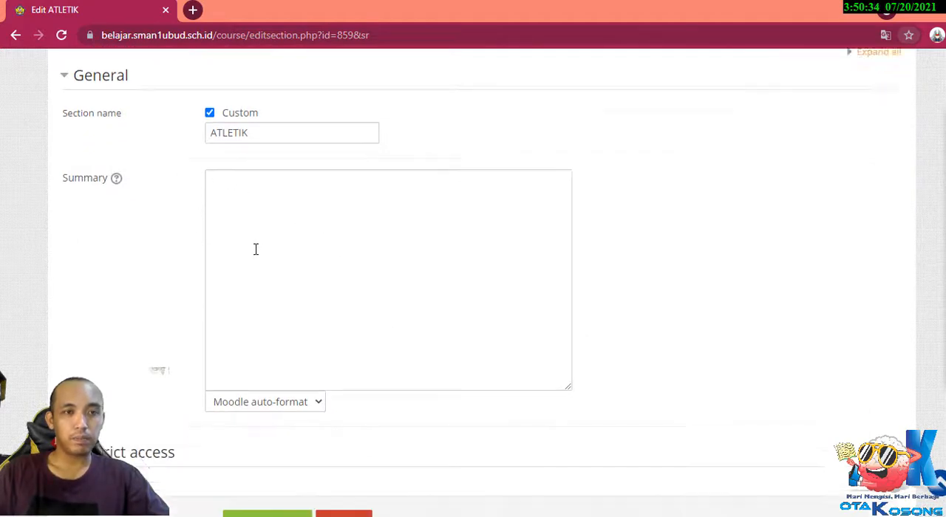
scroll(256, 249, "up", 2)
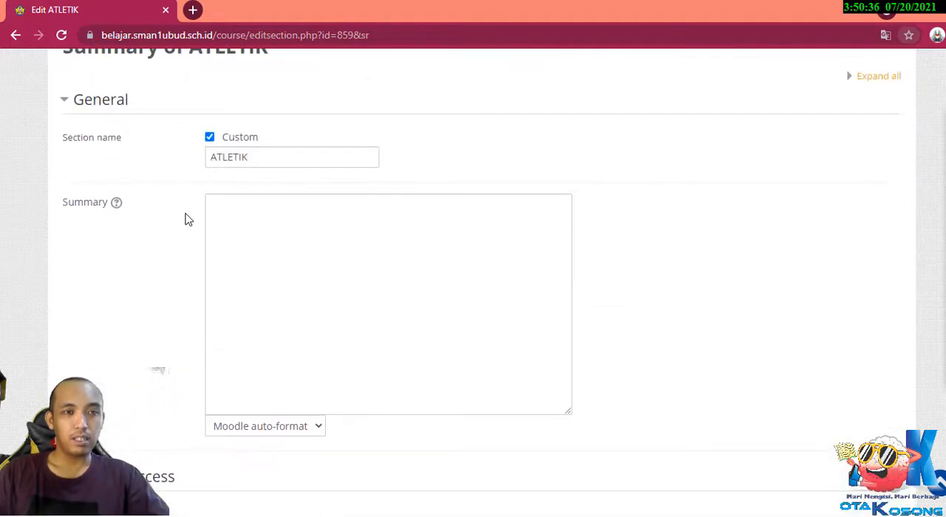
left_click(253, 221)
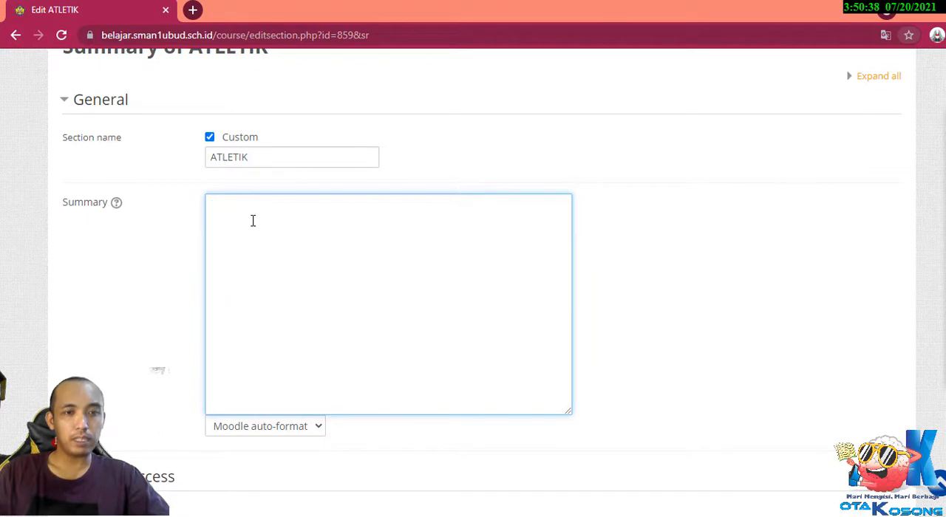
type("3.3 Menerapkan salah satu keterampilan aktifitas atletik untuk menghasilkan gerak yang efektif")
key("Return")
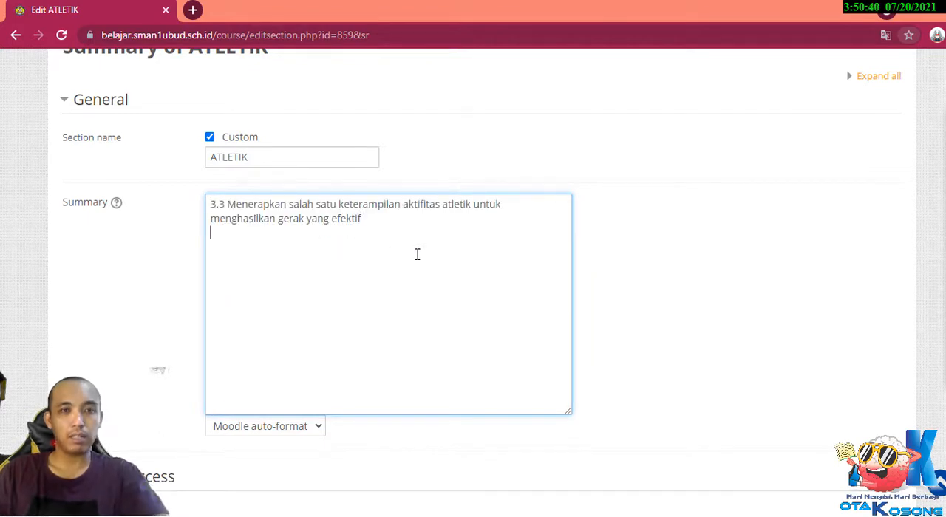
scroll(357, 268, "down", 2)
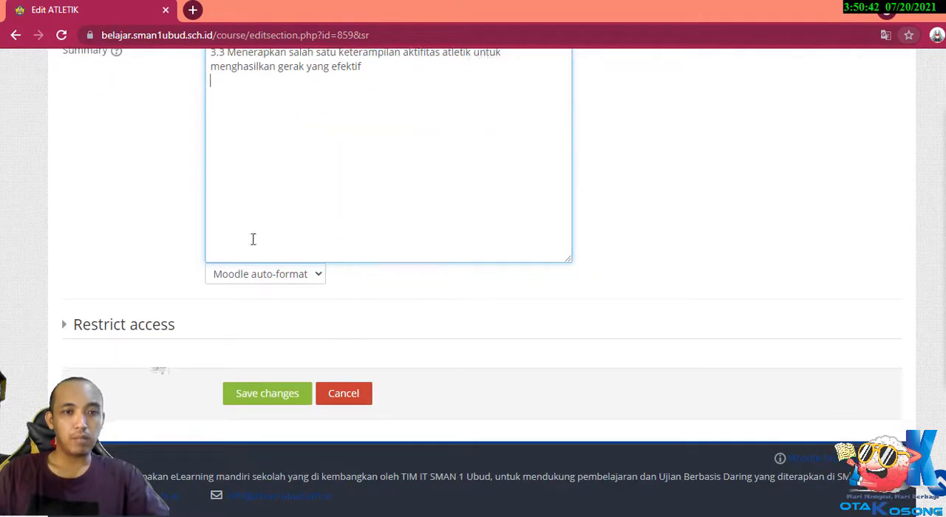
left_click(258, 401)
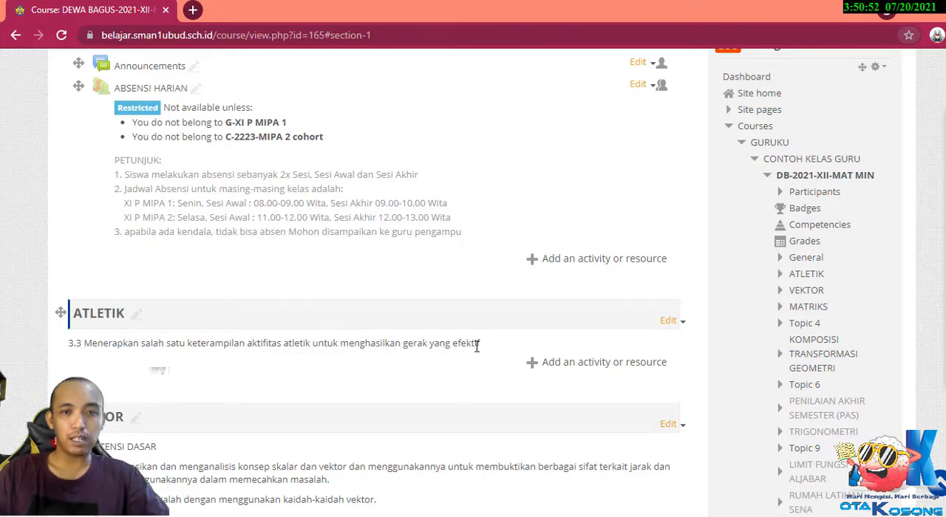
Reopen the ATLETIK topic for editing and copy the competency 4.3 text from the syllabus PDF in Adobe Reader.
left_click(681, 320)
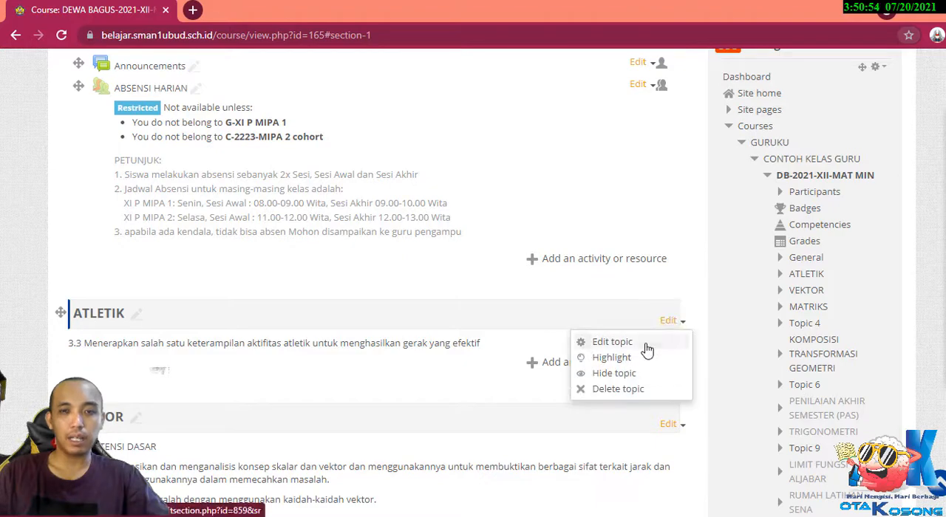
left_click(646, 344)
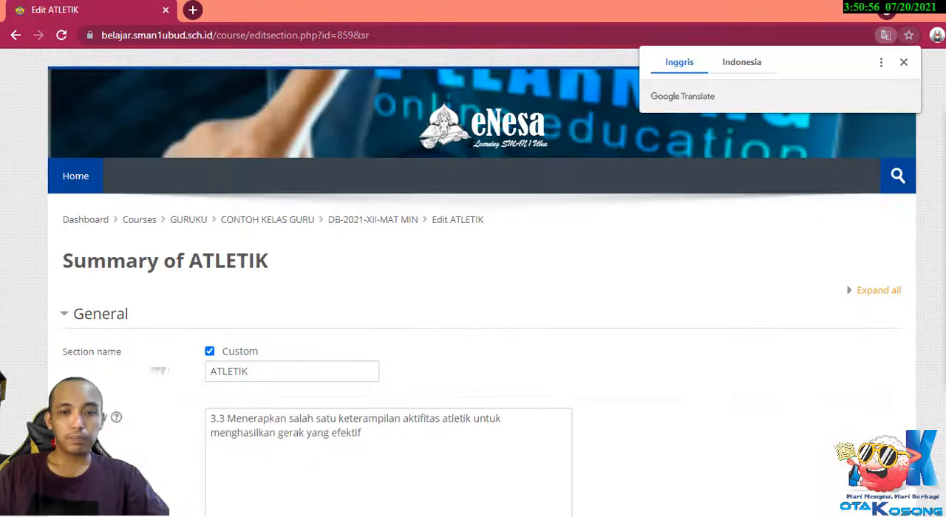
left_click(665, 452)
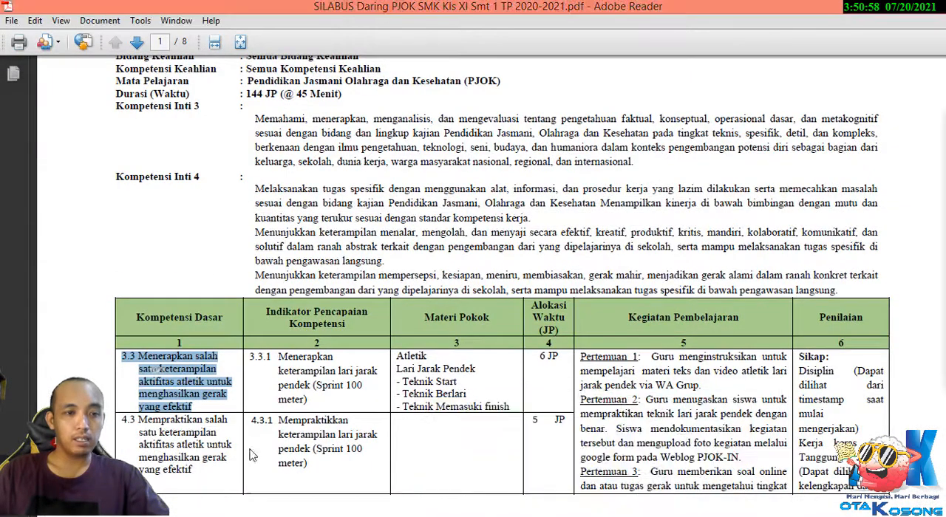
left_click_drag(207, 475, 116, 414)
key("ctrl+c")
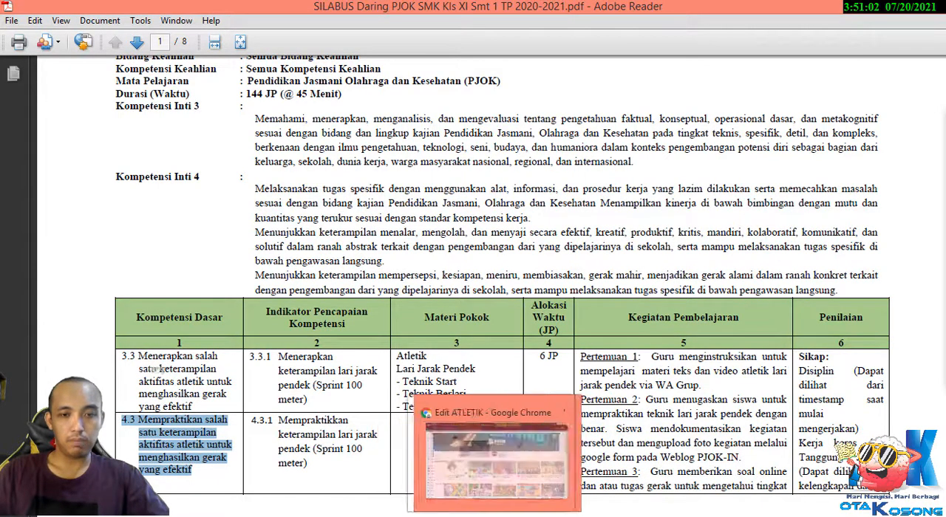
Back in Chrome, paste competency 4.3 on a new line under 3.3 in the summary and indent both continuation lines with spaces.
mouse_move(456, 516)
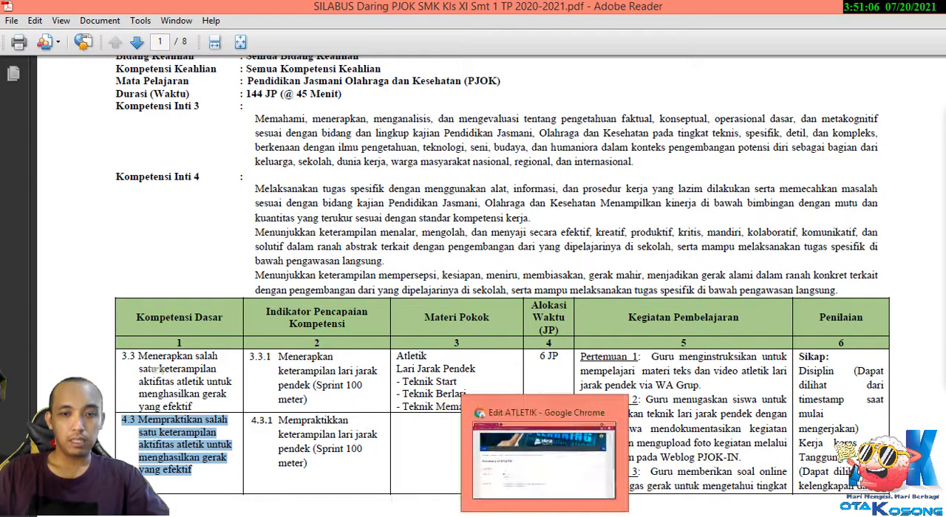
left_click(456, 516)
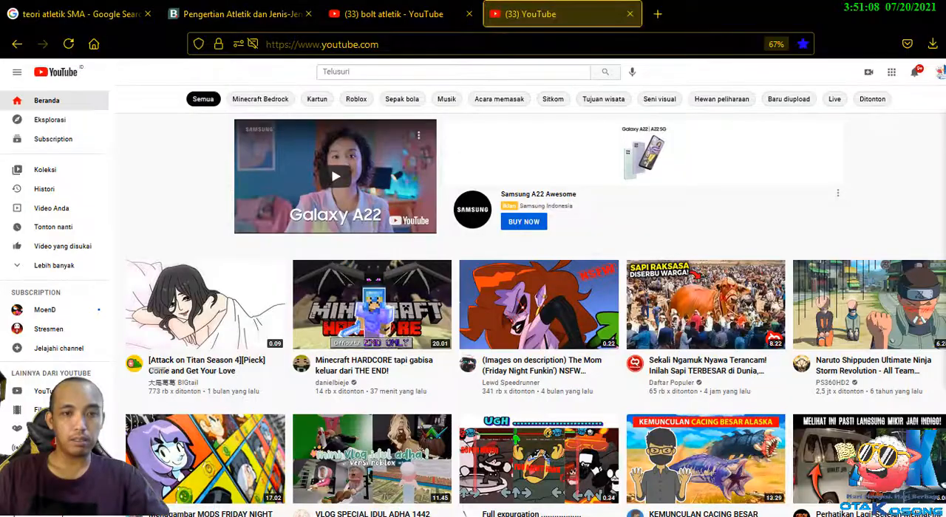
left_click(456, 516)
left_click(396, 516)
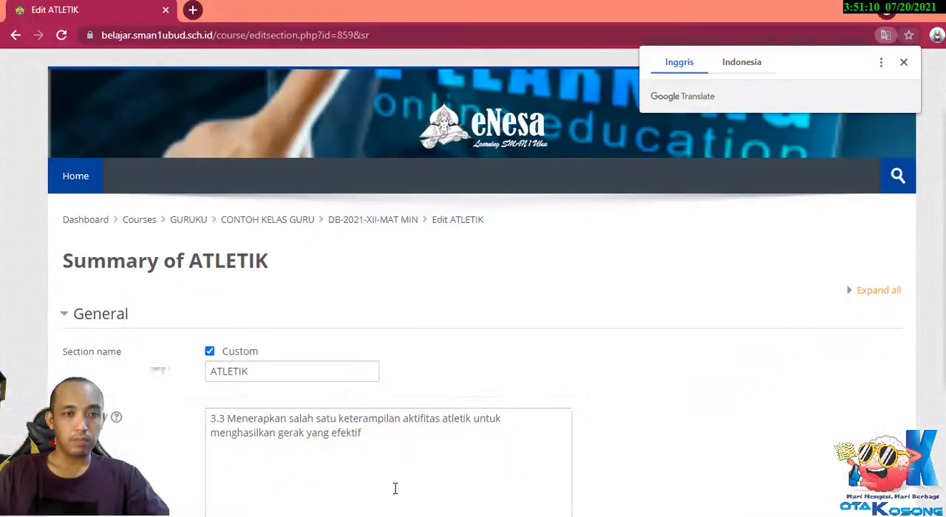
left_click(390, 434)
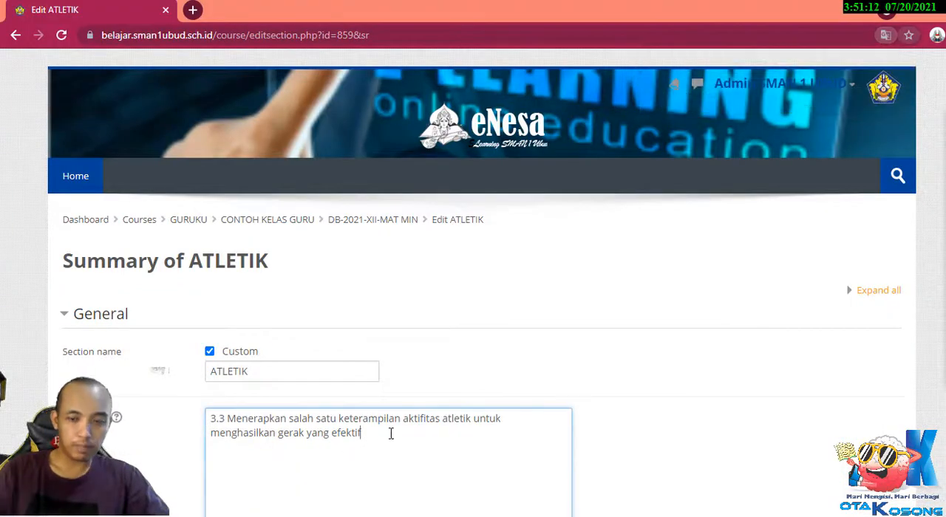
key("Return")
key("ctrl+v")
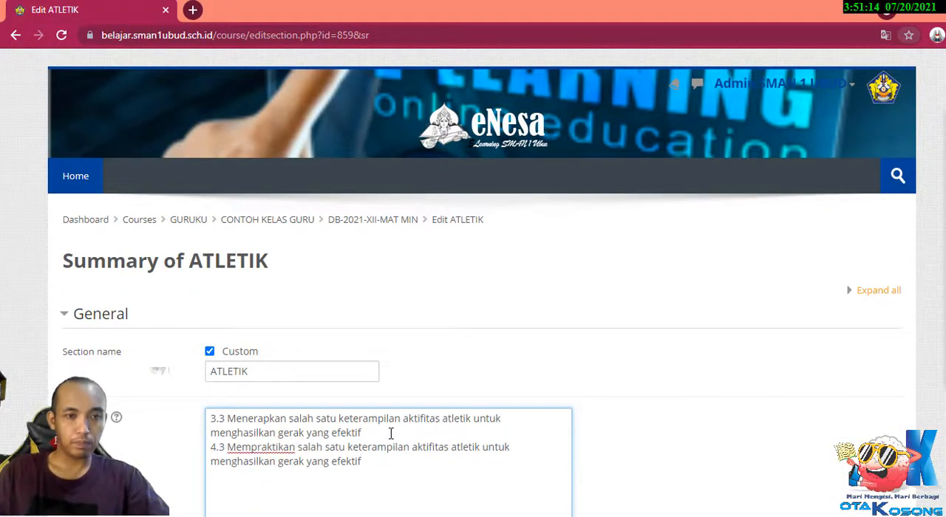
left_click(211, 461)
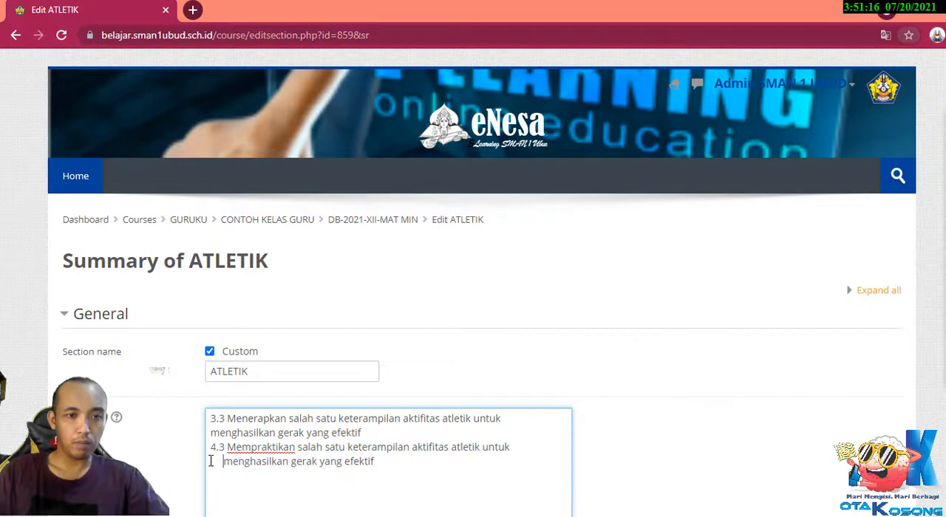
left_click(212, 435)
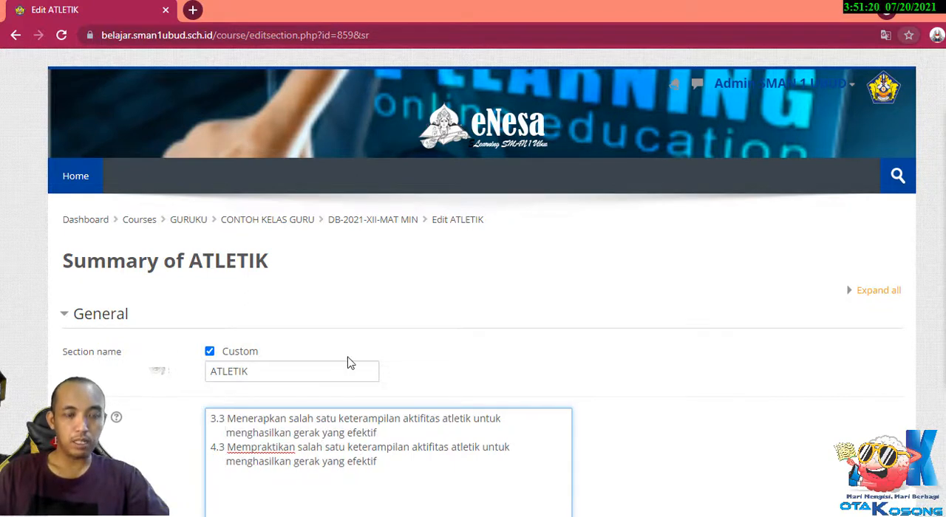
Save the ATLETIK topic's summary with competencies 3.3 and 4.3.
scroll(355, 365, "down", 2)
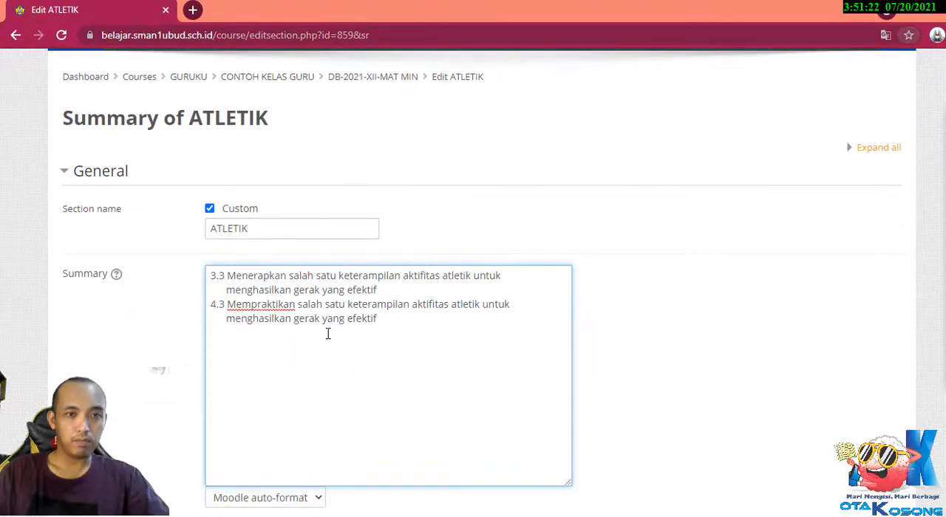
scroll(328, 334, "down", 3)
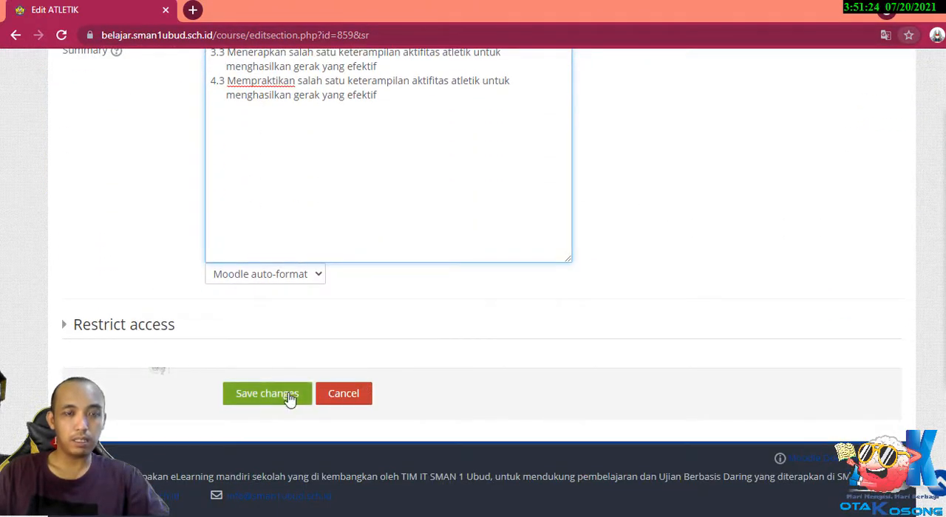
scroll(310, 321, "up", 2)
scroll(311, 321, "down", 2)
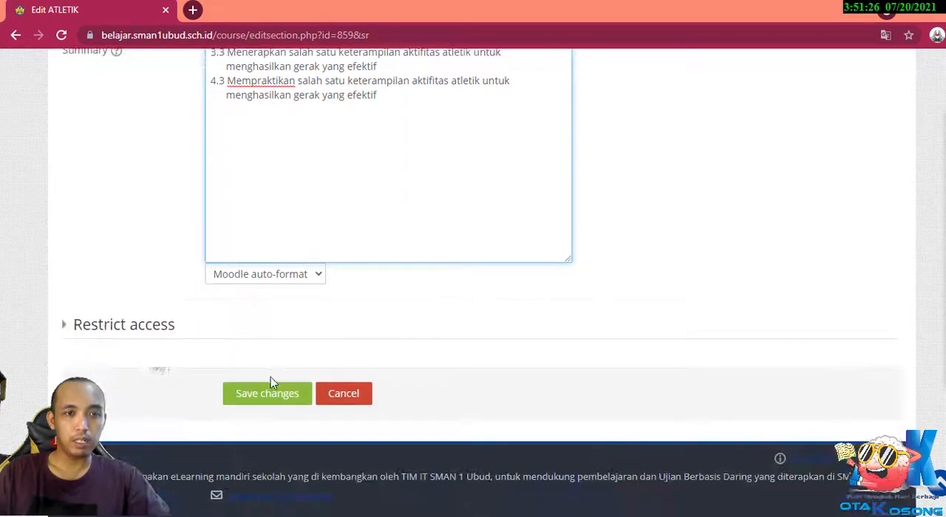
left_click(270, 392)
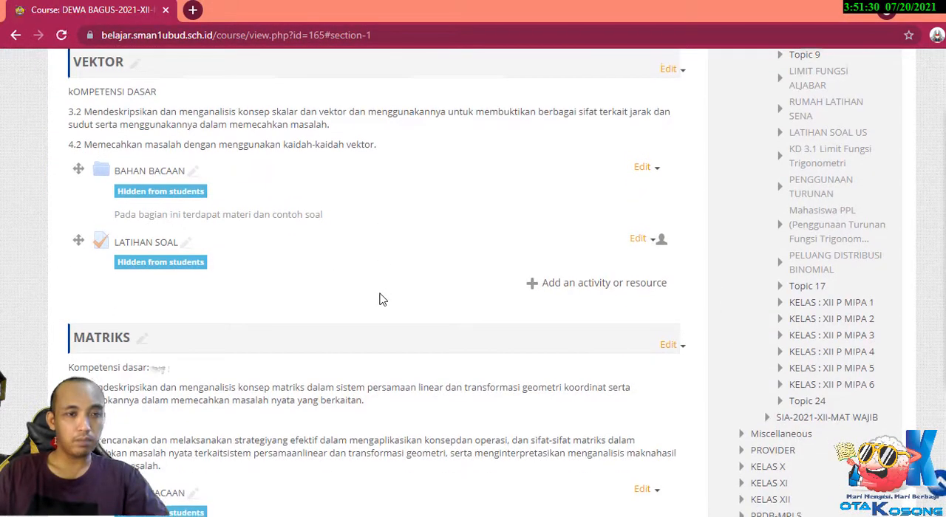
View the settings of the BAHAN BACAAN folder in the MATRIKS topic, and return to the course page without changing anything.
scroll(382, 299, "down", 1)
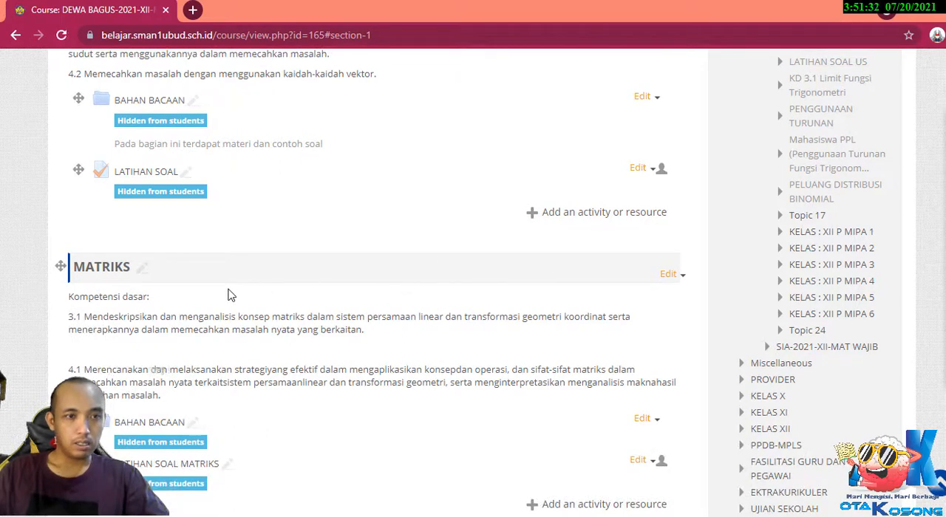
scroll(230, 294, "down", 1)
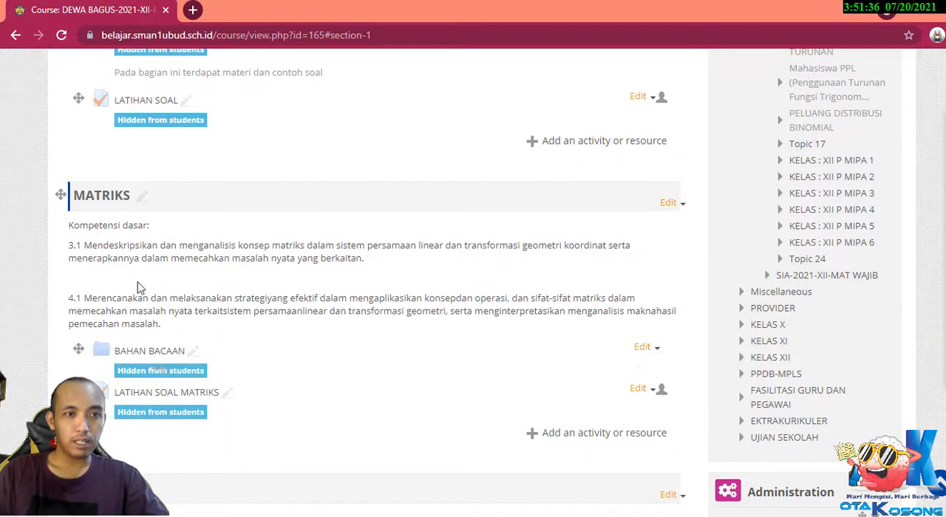
left_click(642, 346)
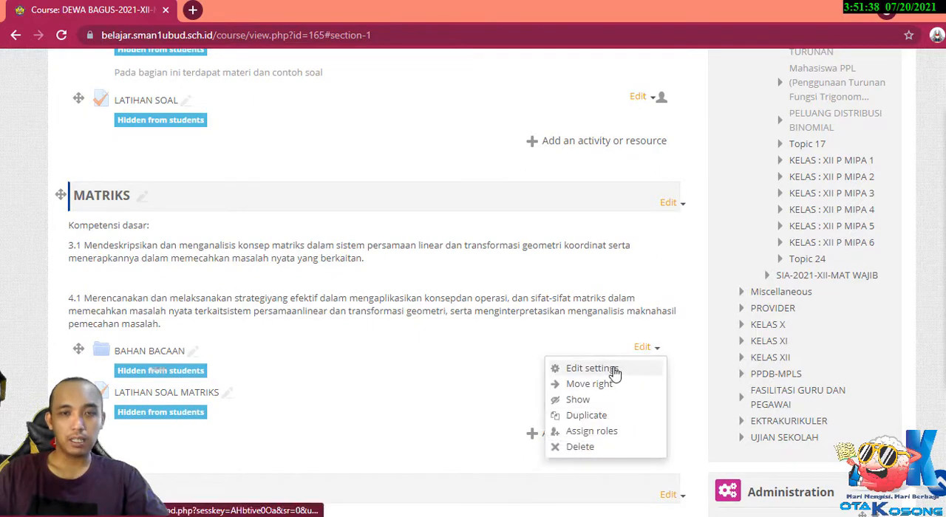
left_click(613, 373)
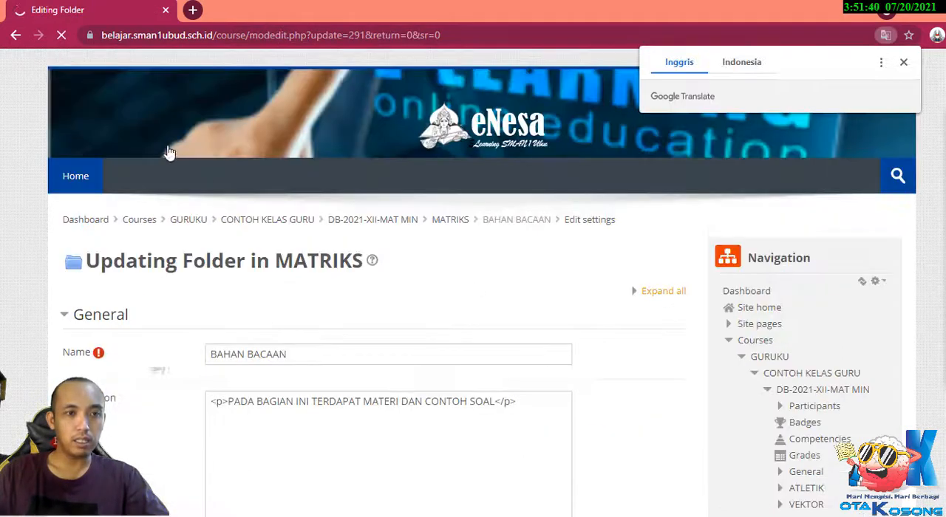
left_click(16, 35)
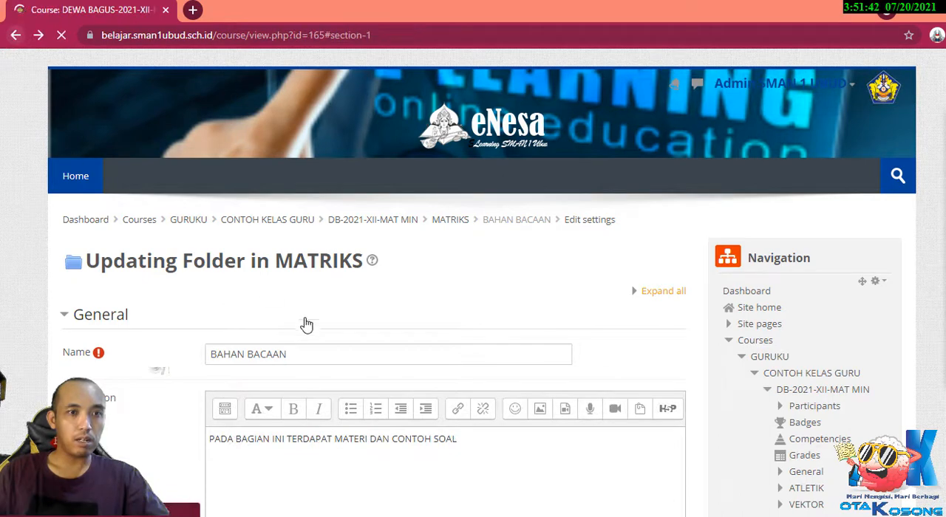
Review the resource types that can be added to the ATLETIK topic, and close the chooser without adding any.
scroll(306, 332, "up", 4)
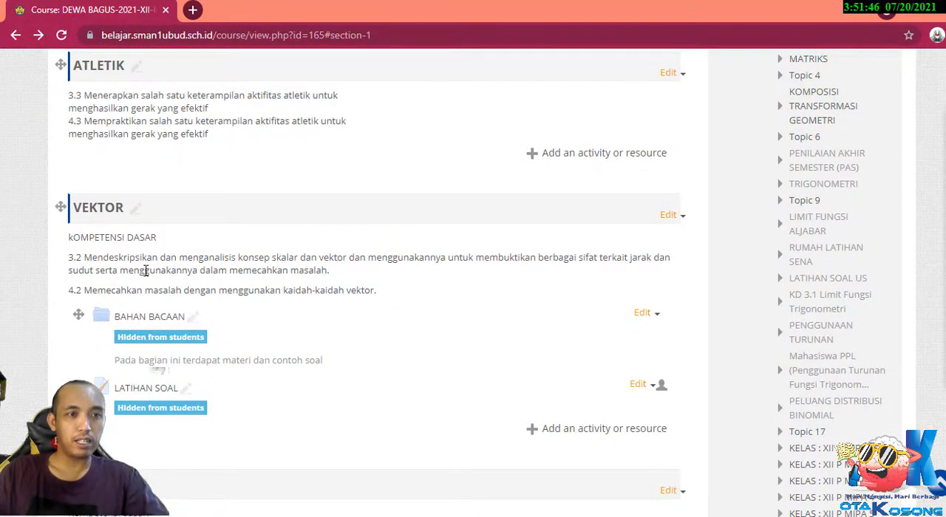
scroll(141, 270, "up", 2)
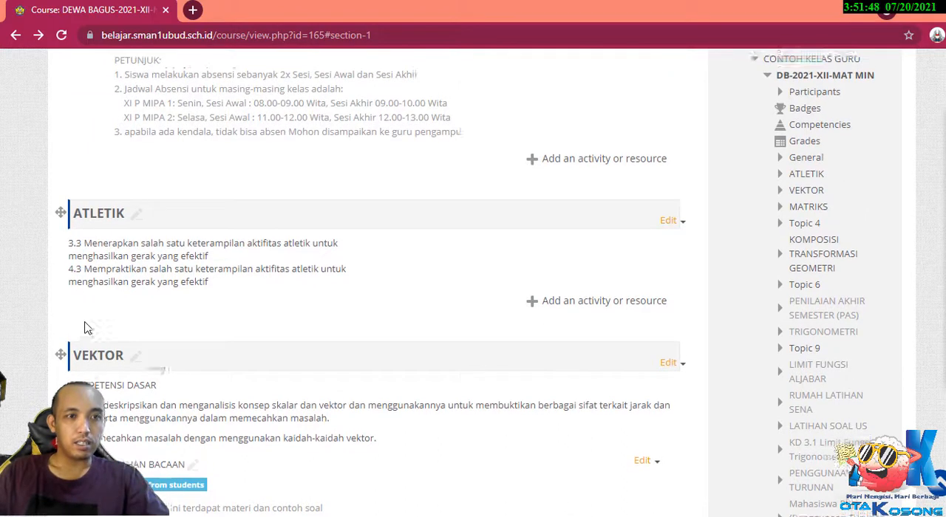
scroll(85, 327, "up", 2)
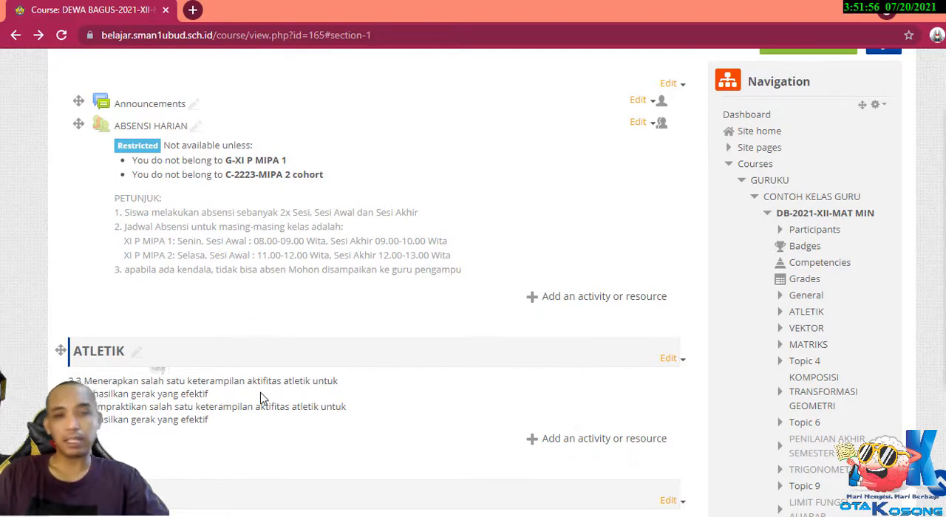
scroll(260, 397, "up", 1)
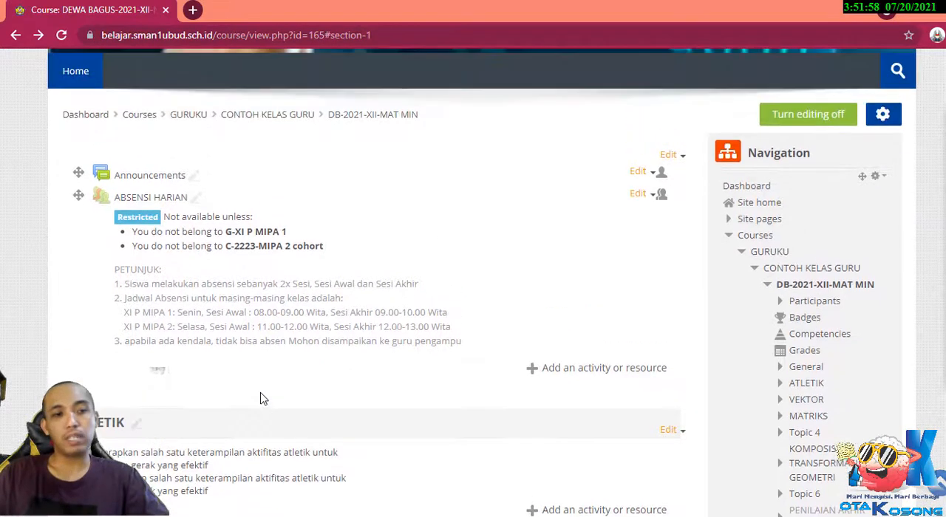
scroll(222, 381, "down", 1)
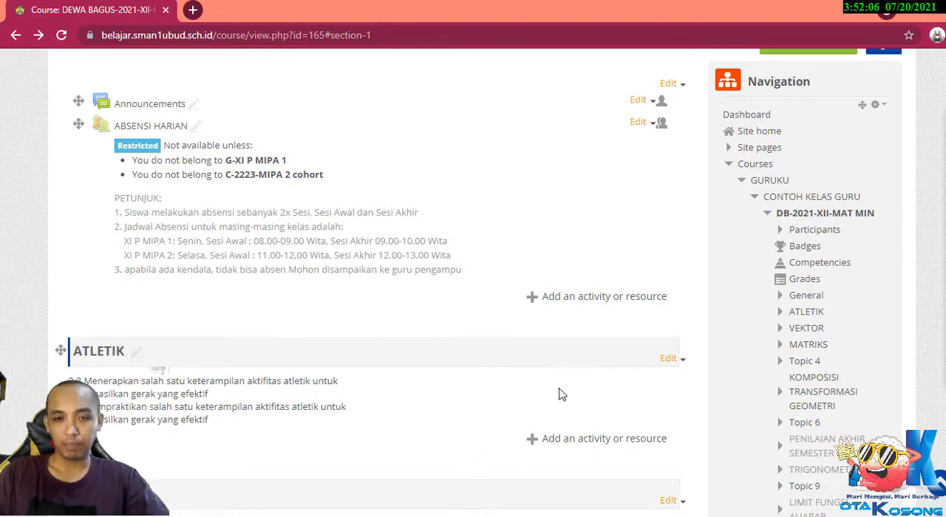
left_click(570, 446)
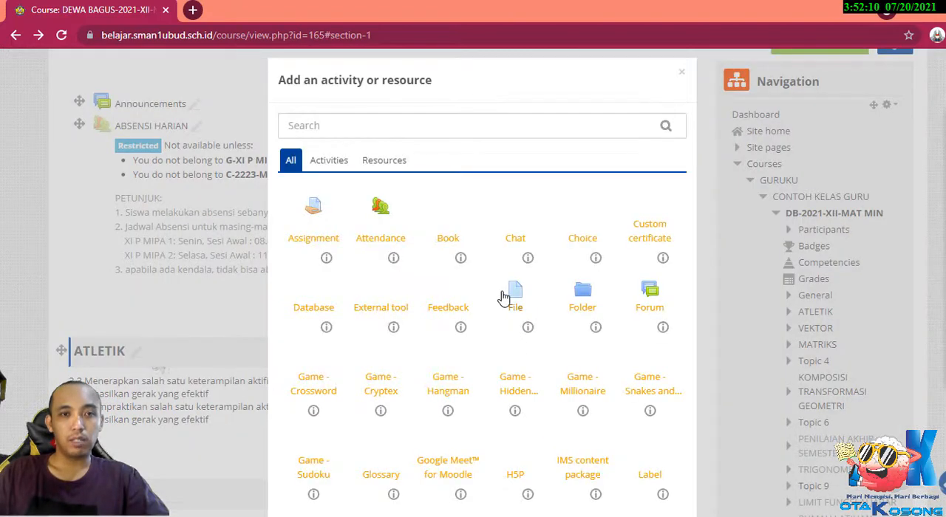
left_click(389, 164)
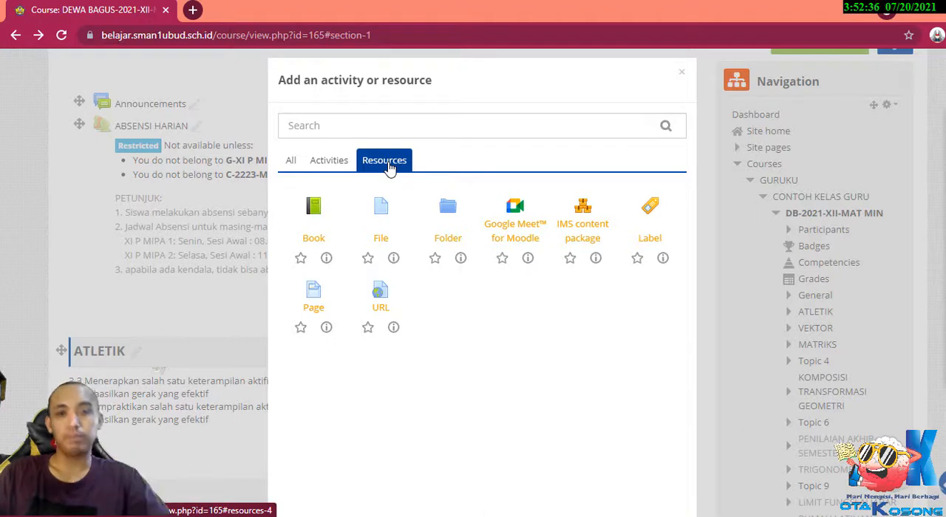
left_click(682, 74)
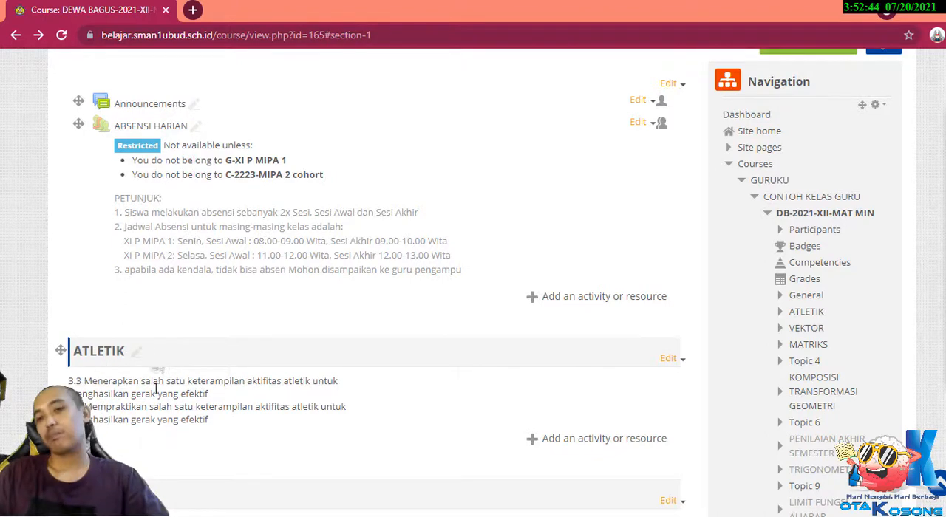
Start adding a new Label resource to the ATLETIK topic.
scroll(156, 389, "down", 1)
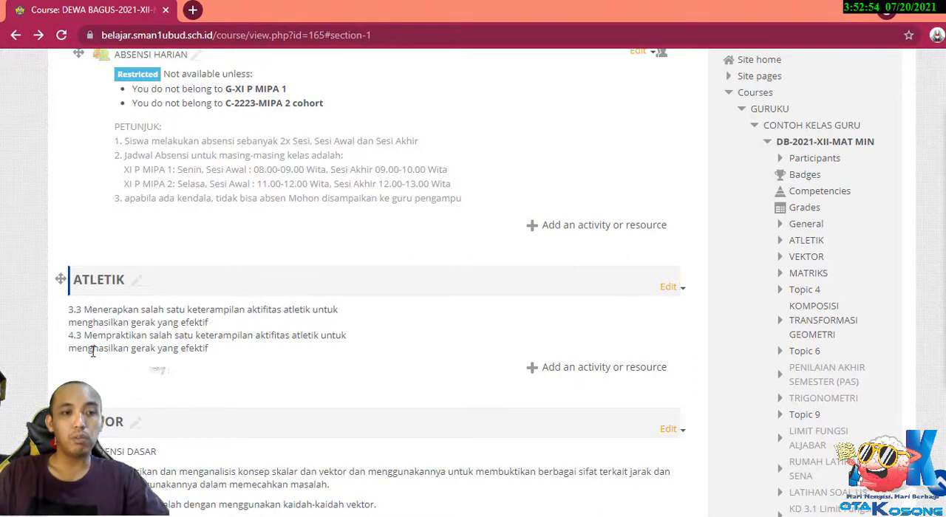
left_click(594, 374)
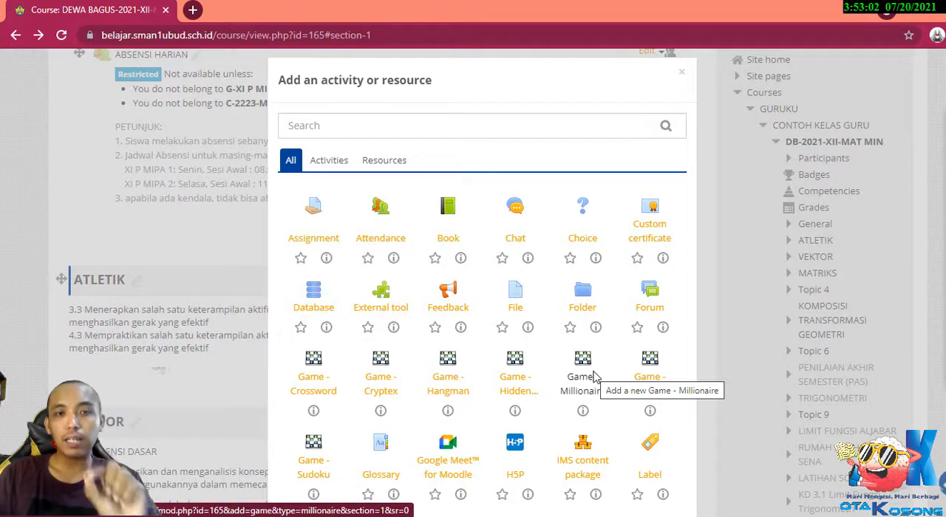
left_click(386, 167)
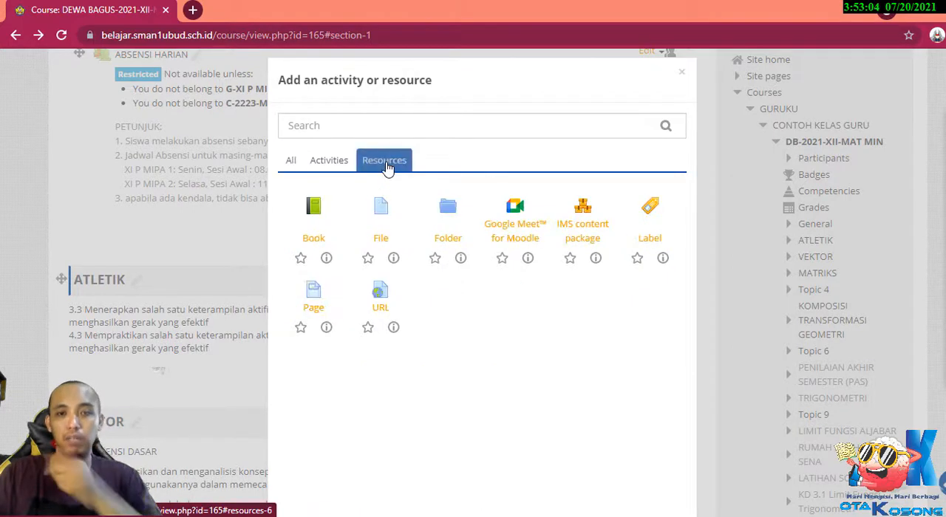
left_click(653, 212)
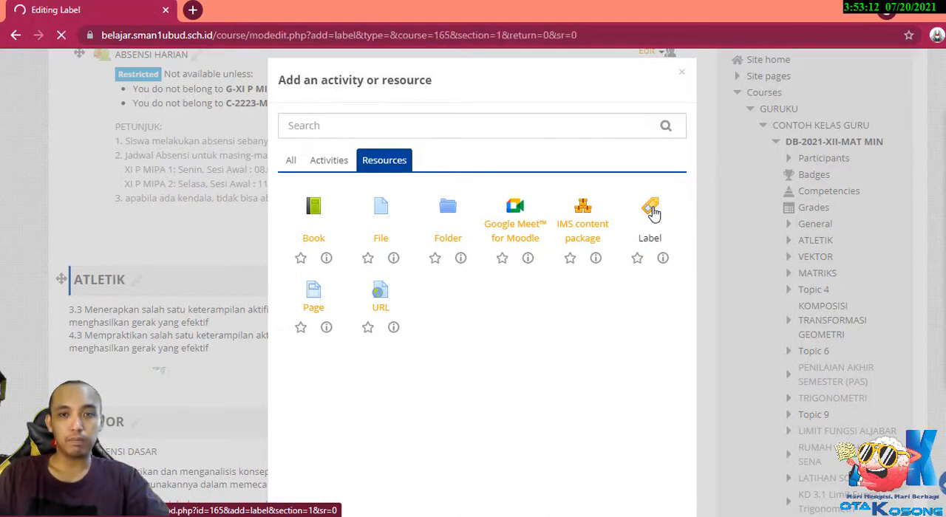
Enter "PERTEMUAN I" as the label text and format it as Heading (medium).
scroll(391, 369, "down", 1)
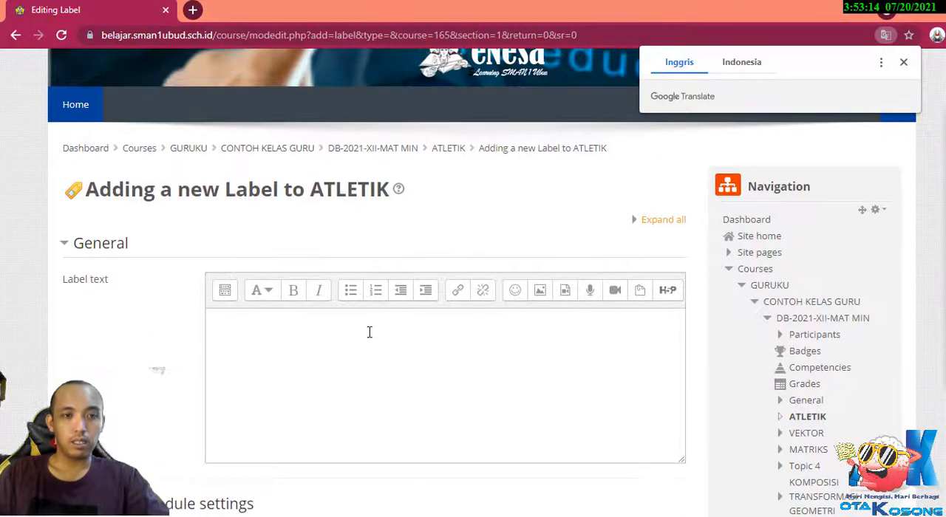
left_click(370, 331)
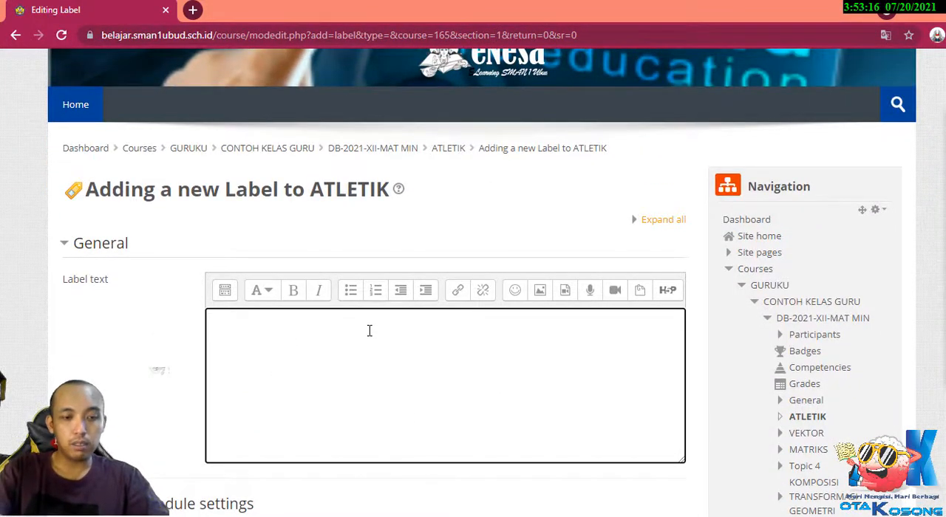
type("PERT")
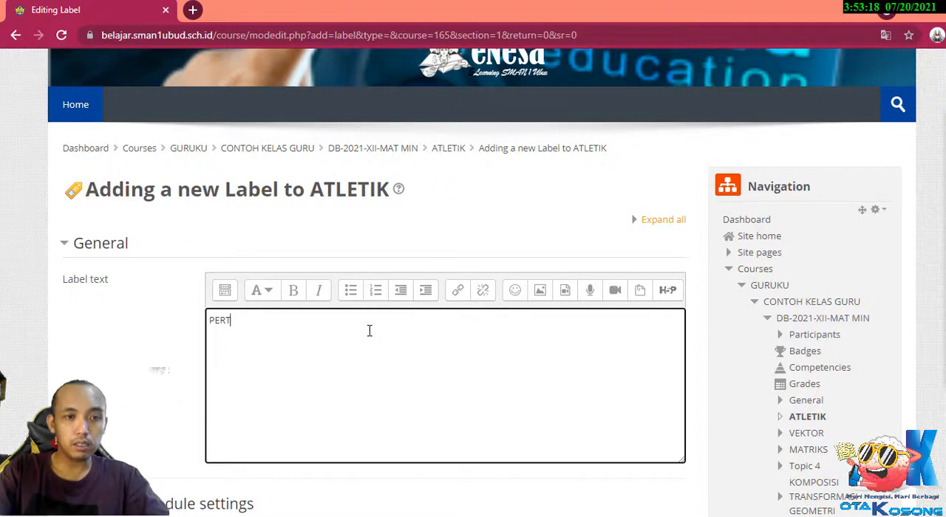
type("EMUAN I")
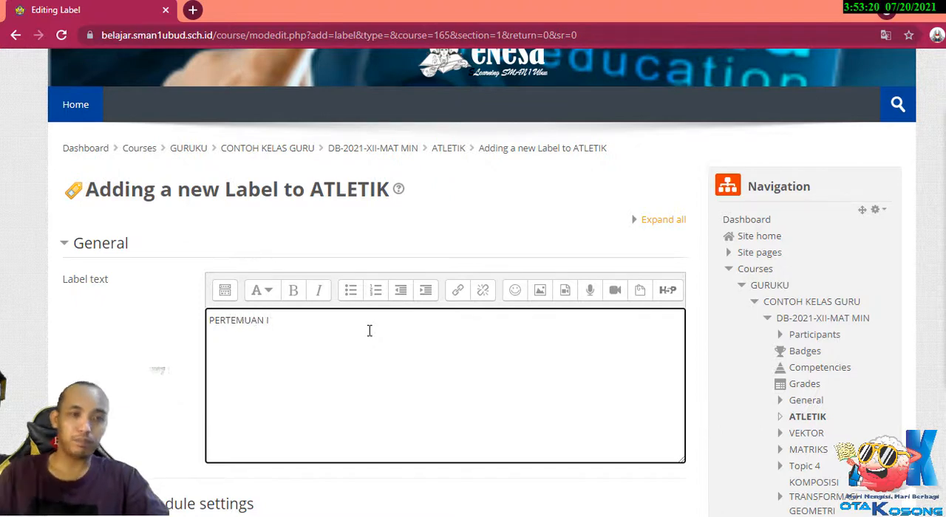
left_click_drag(279, 325, 174, 329)
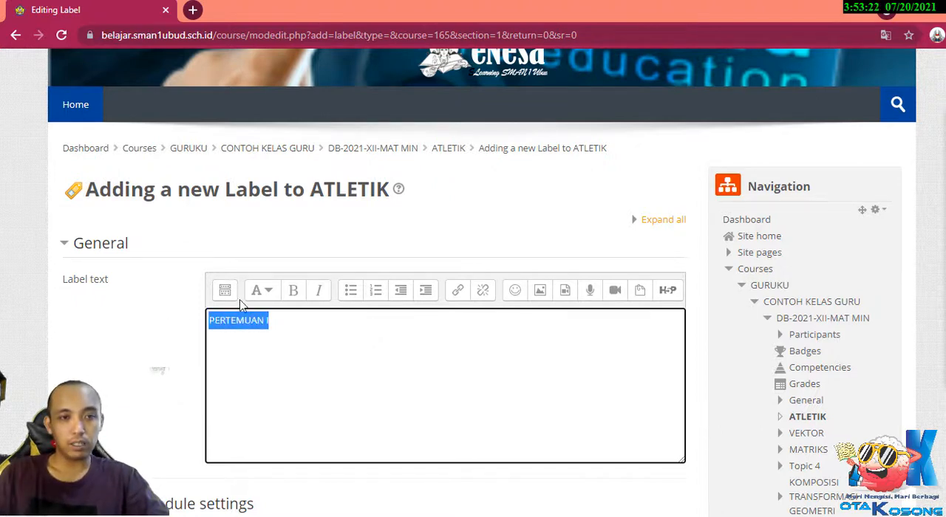
left_click(269, 291)
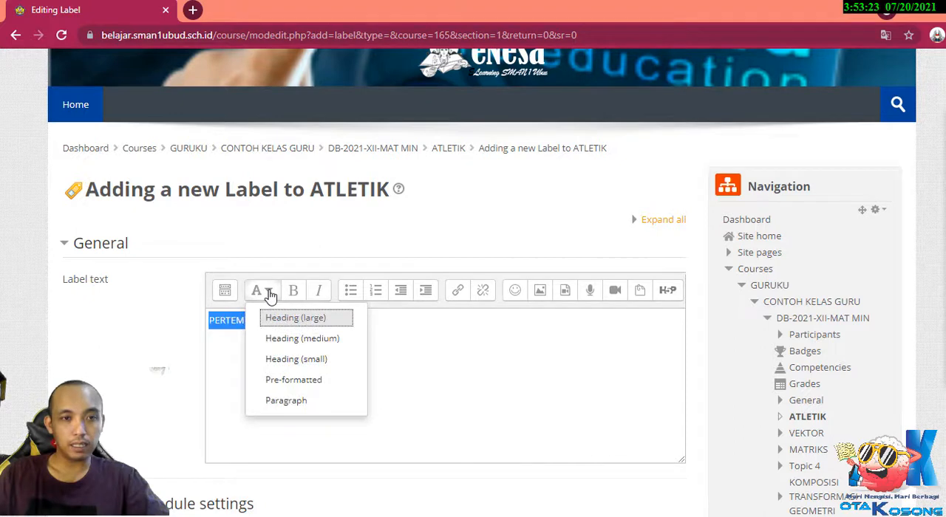
left_click(286, 344)
left_click(368, 346)
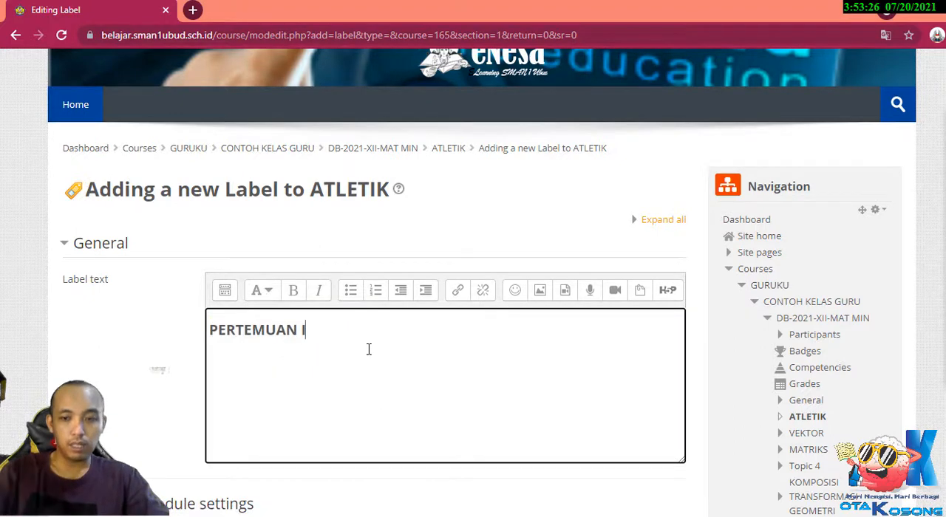
Add the line "Dalam pertemuan ini siswa diharapkan mampu...." below the PERTEMUAN I heading, and return to the end of the heading.
key("Return")
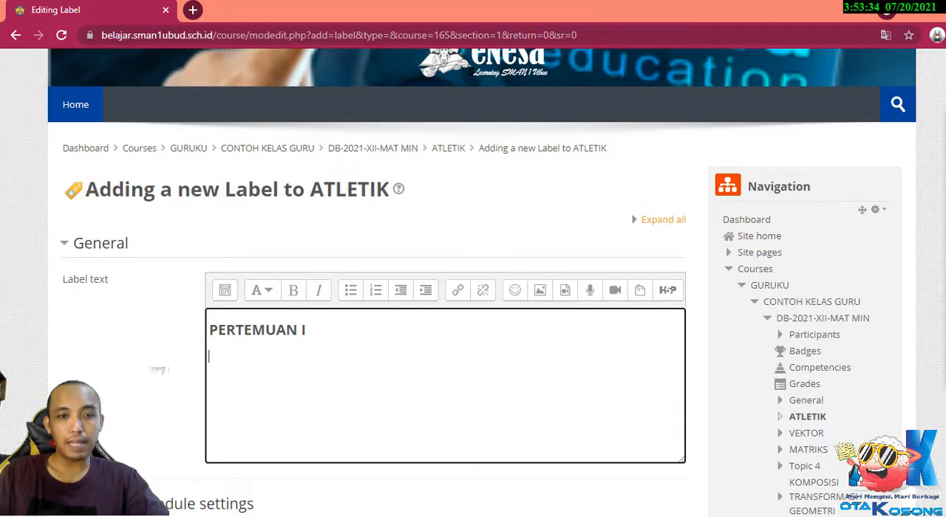
type("da")
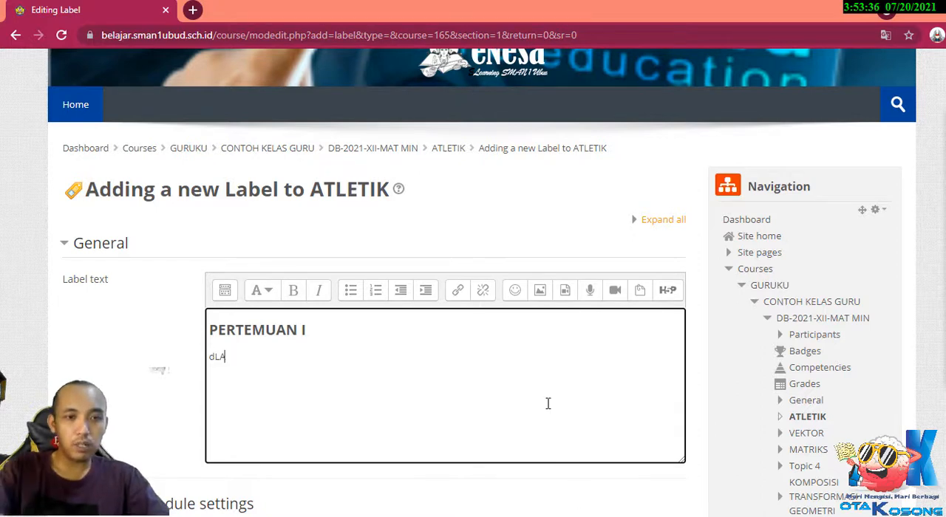
key("BackSpace")
key("BackSpace")
type("Dal")
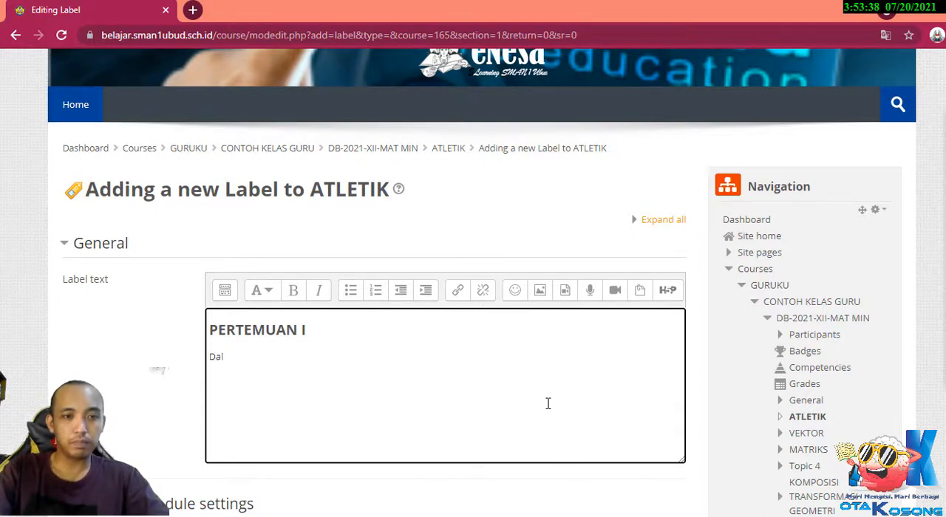
type("am pertemuan ini siswa diha")
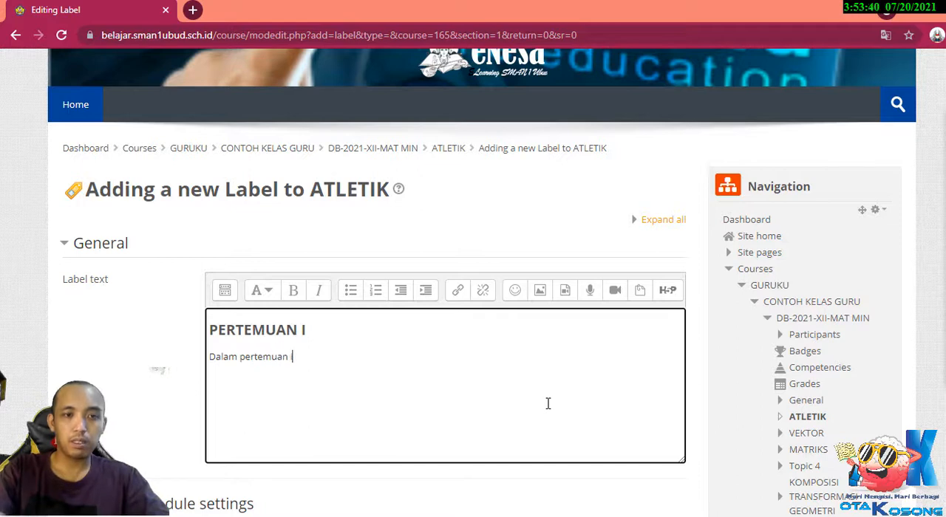
type("rapkan mampu")
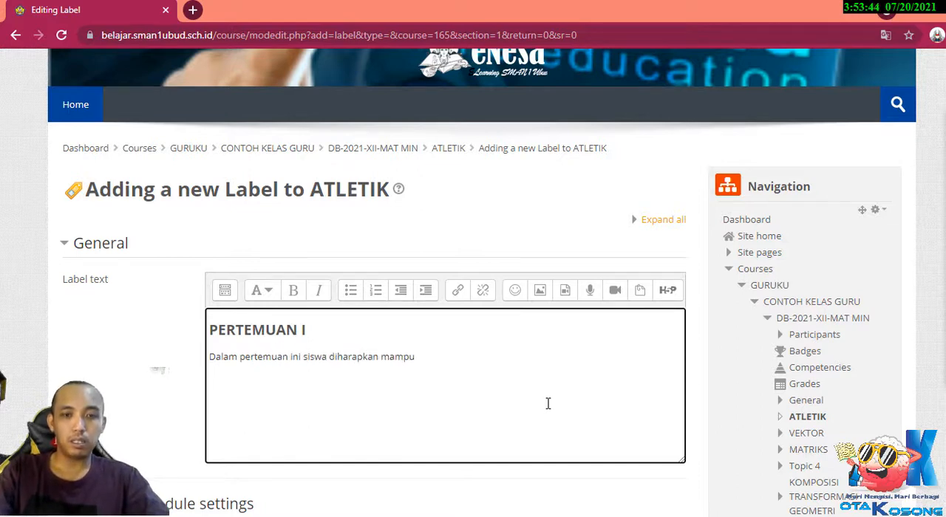
type("....")
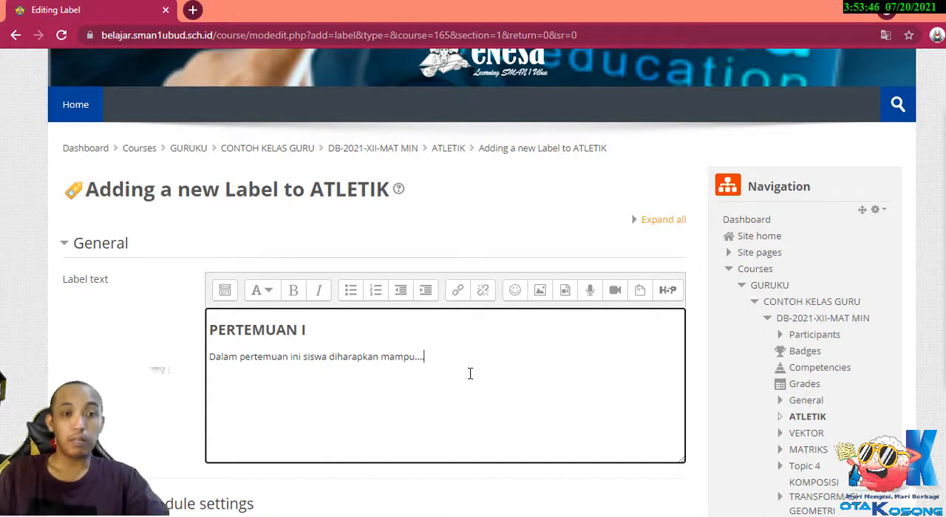
left_click(374, 338)
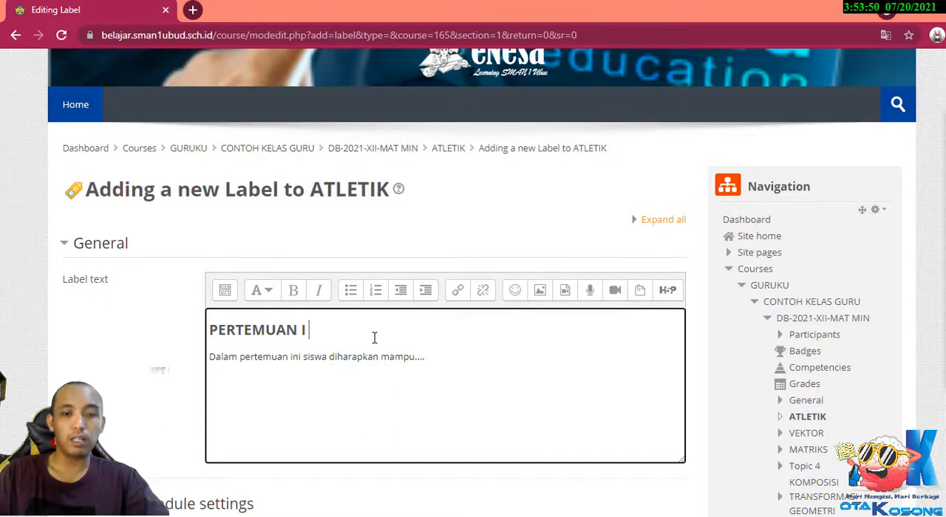
Append "(2x 45 Menit)" to the PERTEMUAN I heading, and save the label and return to the course.
type("(")
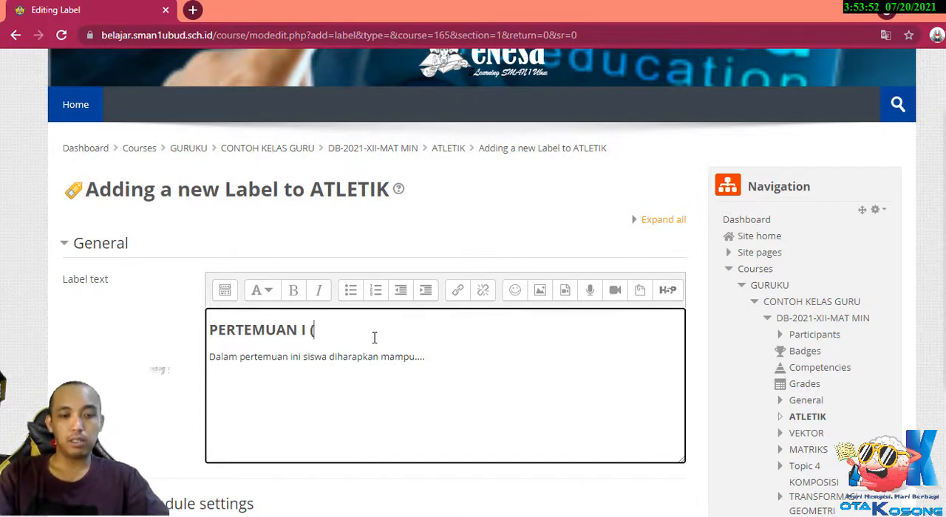
type("2x 45")
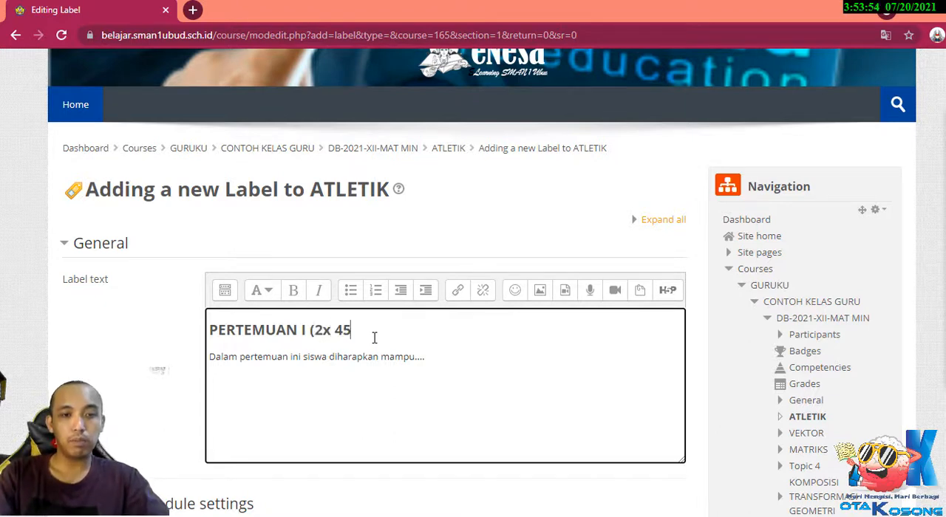
type(" Men")
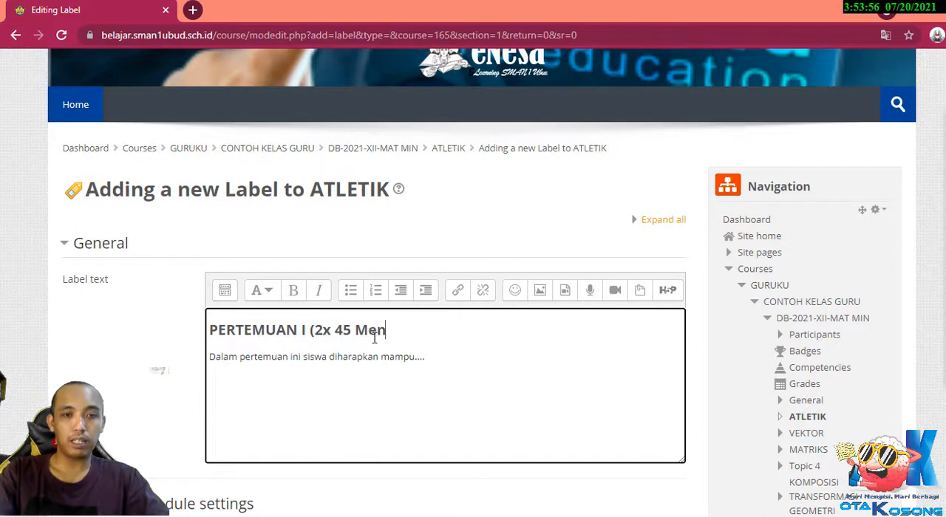
type("it)")
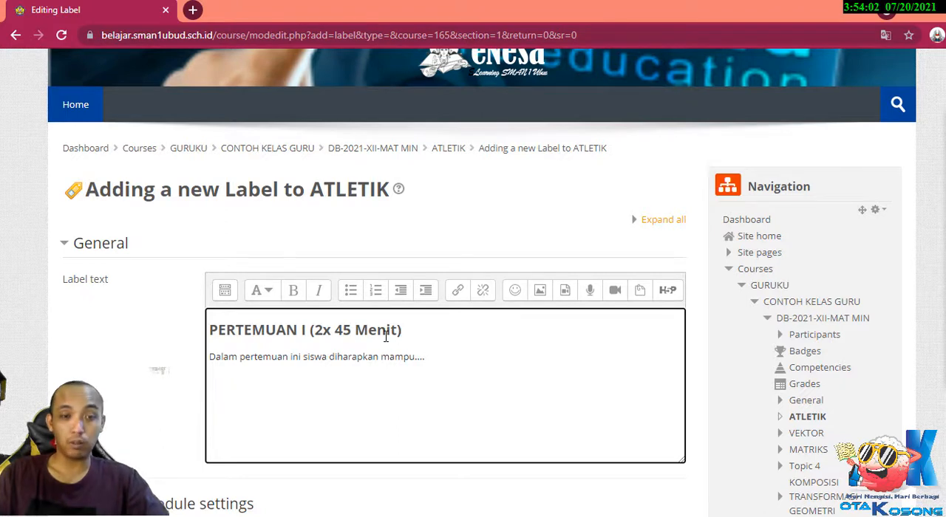
scroll(385, 336, "down", 4)
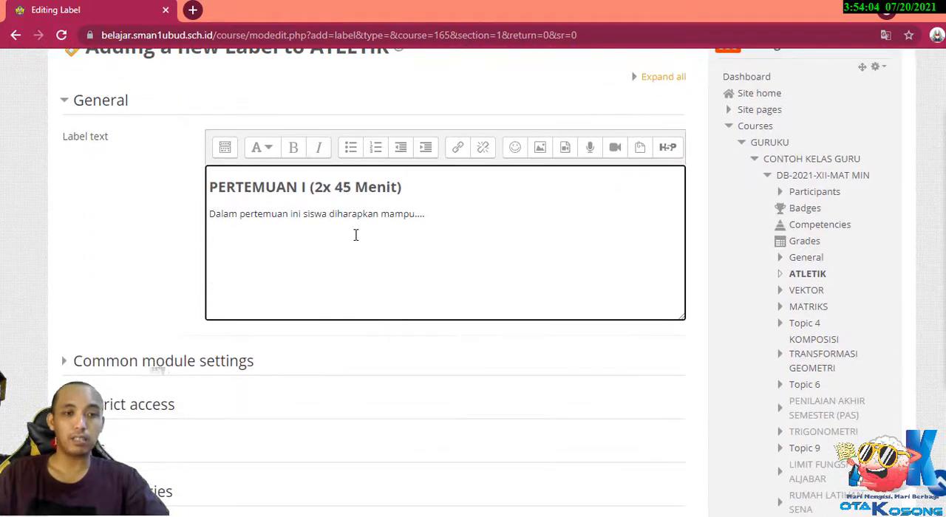
left_click(300, 427)
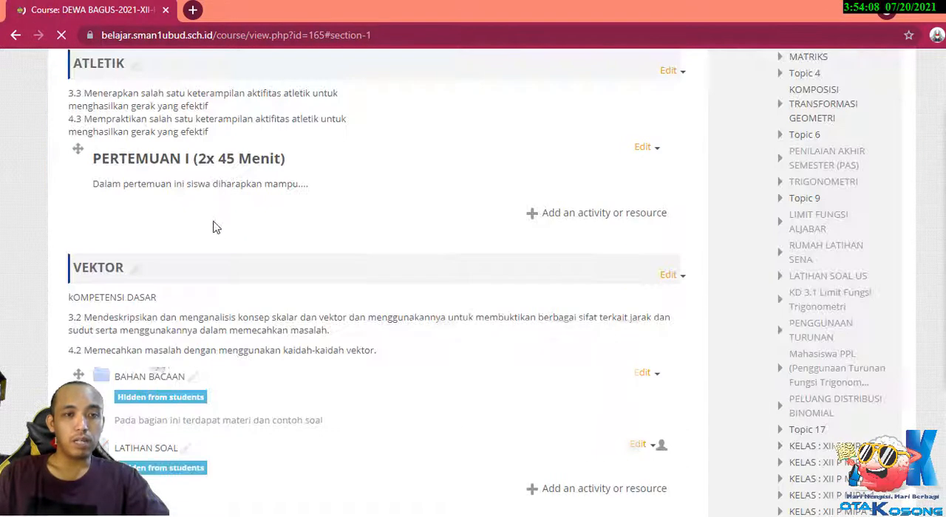
scroll(214, 229, "down", 1)
scroll(215, 233, "up", 3)
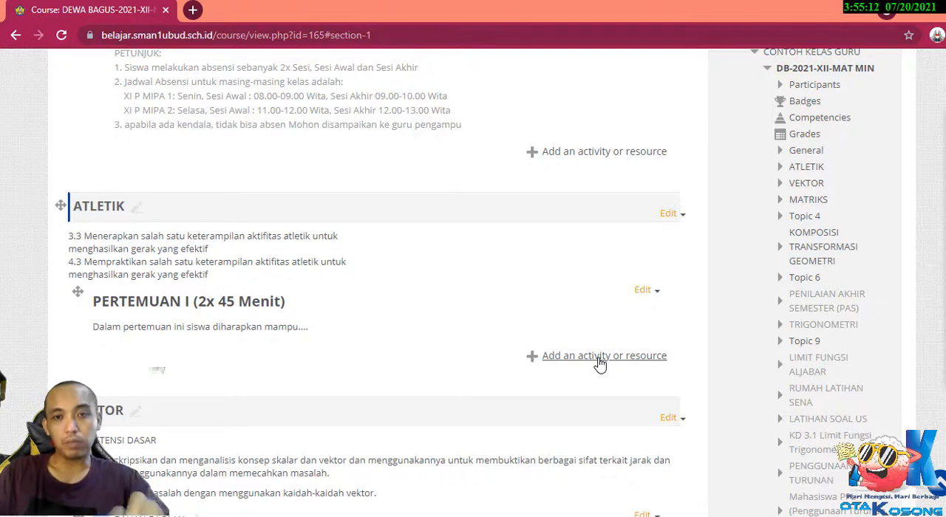
left_click(600, 357)
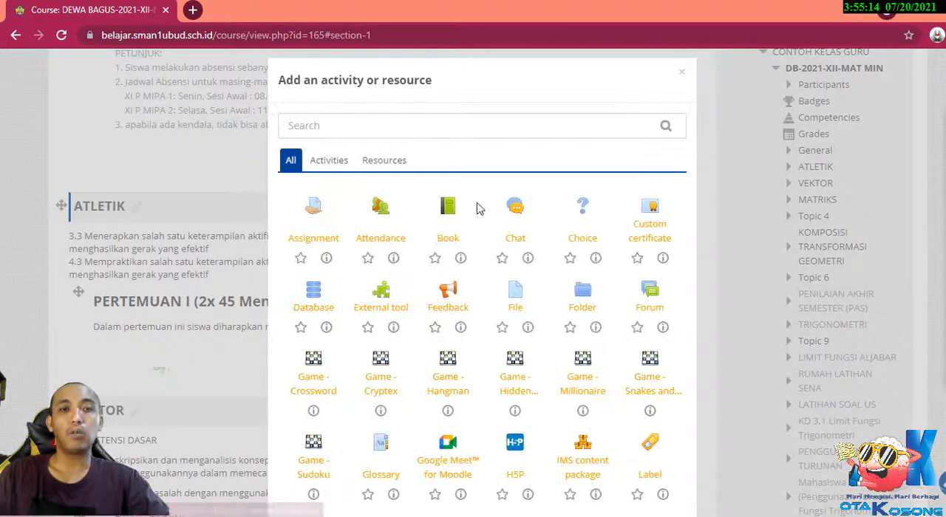
left_click(383, 162)
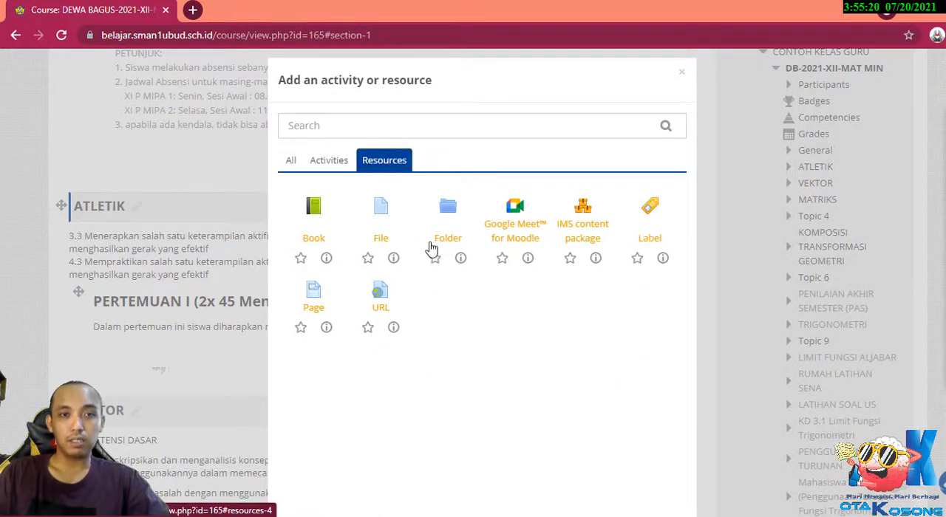
left_click(681, 72)
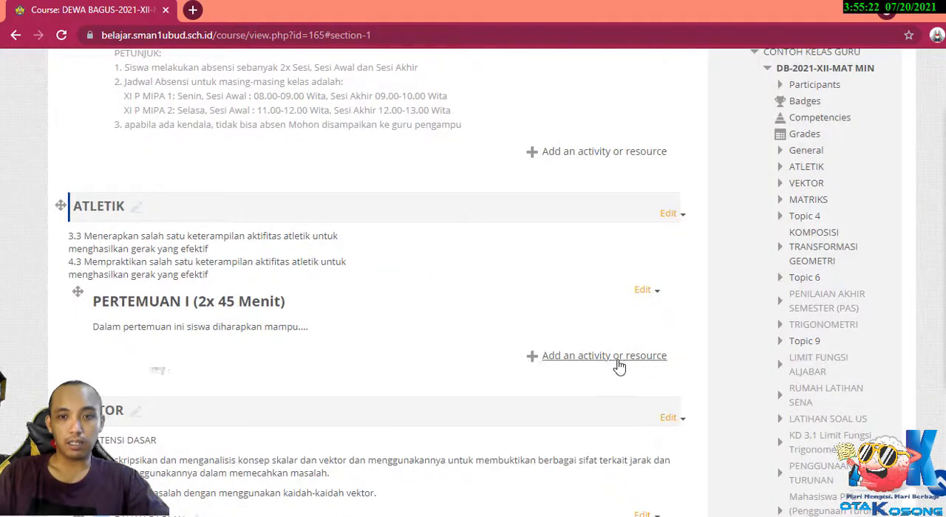
Start adding a new File resource to the ATLETIK topic.
left_click(619, 366)
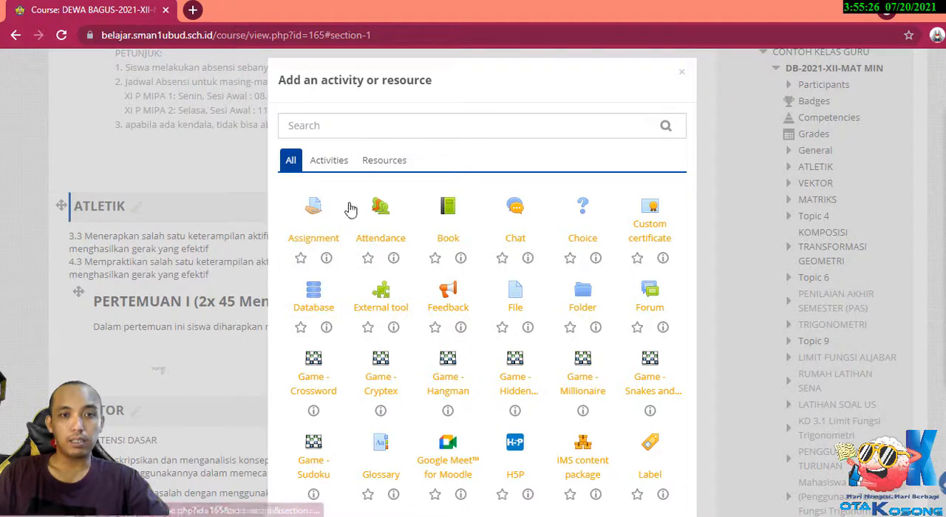
left_click(385, 164)
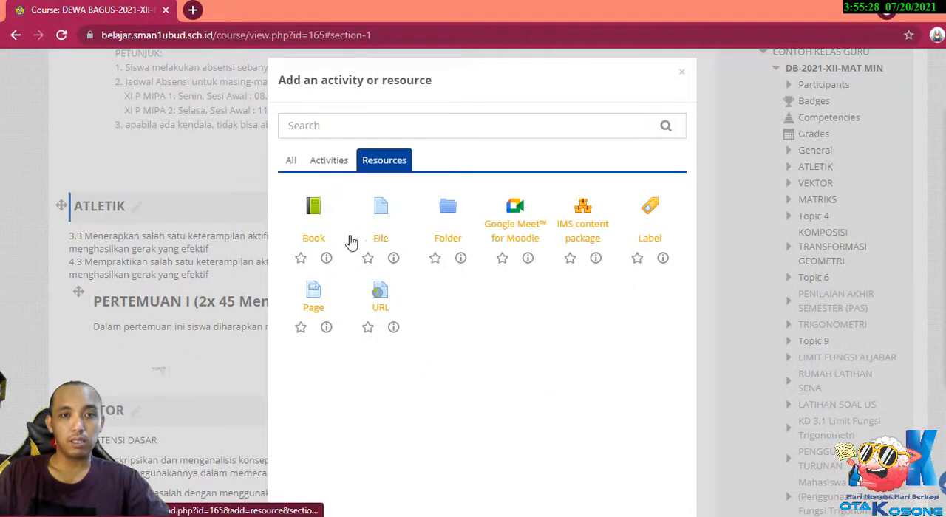
left_click(384, 212)
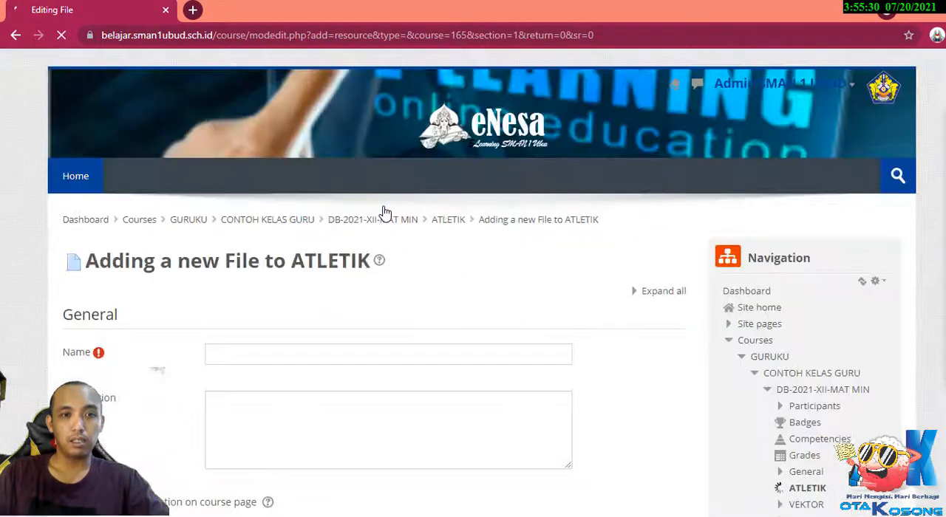
Name the new file resource "MATERI TEORI ATLETIK 1".
scroll(373, 342, "down", 2)
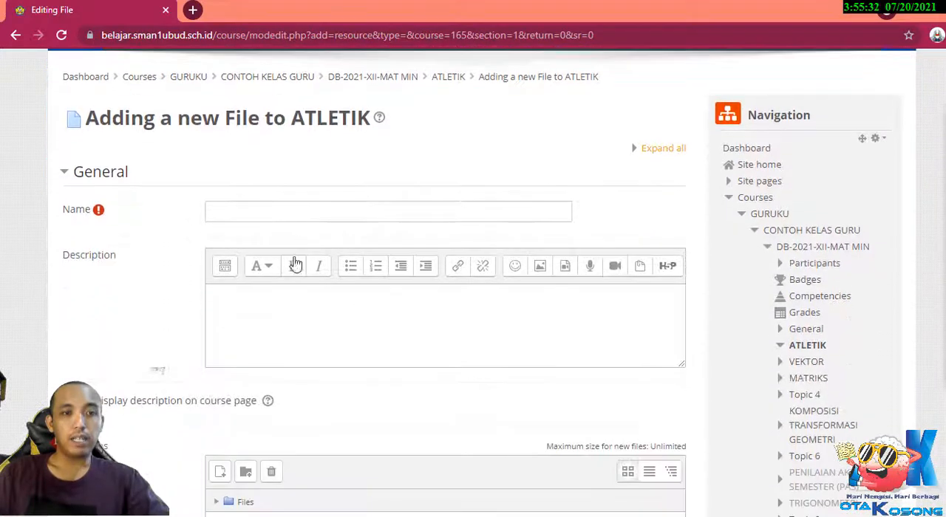
left_click(296, 210)
type("MATERI")
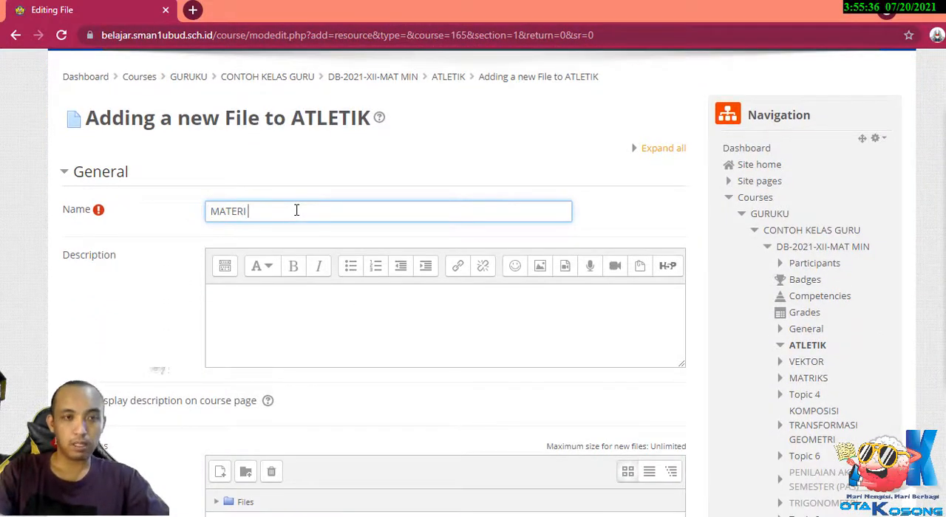
type(" ATLEK")
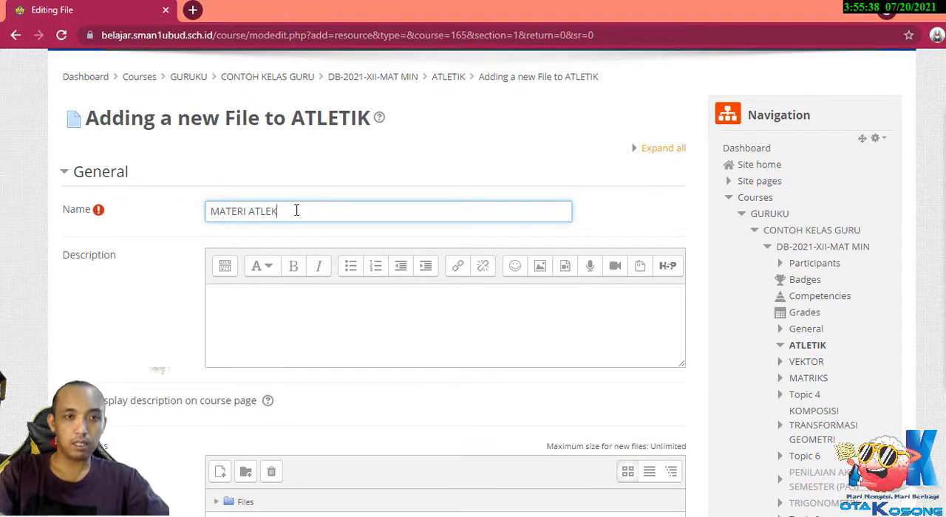
key("BackSpace")
key("BackSpace")
key("BackSpace")
key("BackSpace")
type("DASAR")
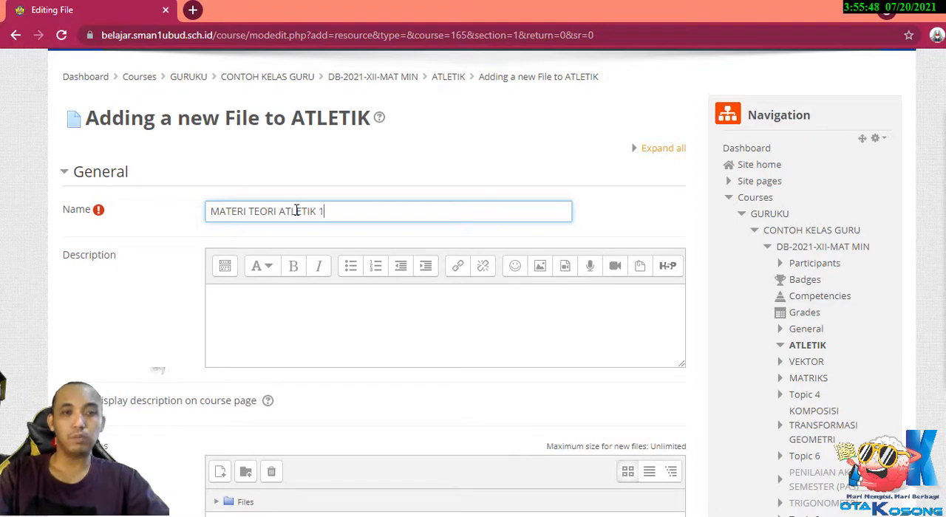
Enter the description "Pada materi ini siswa akan belajar tentang teori atletik" for the file resource.
scroll(298, 236, "down", 2)
left_click(298, 236)
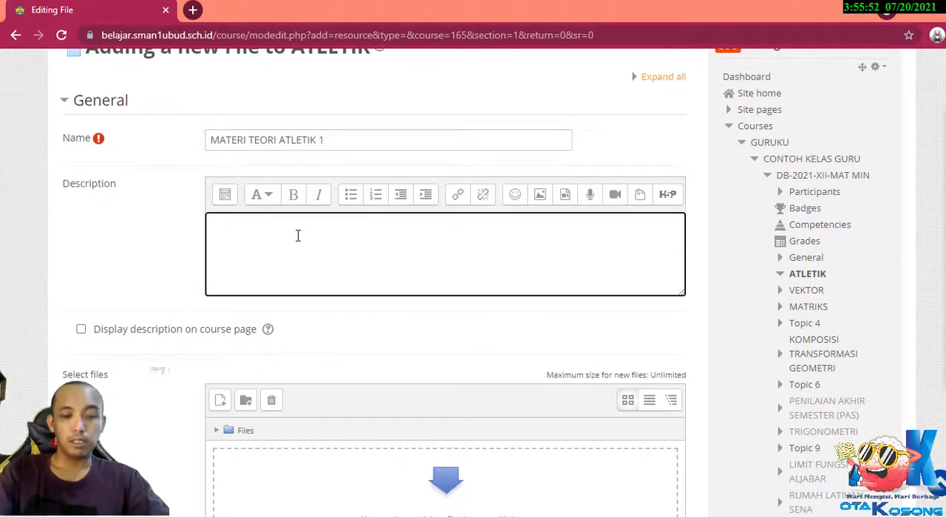
type("P")
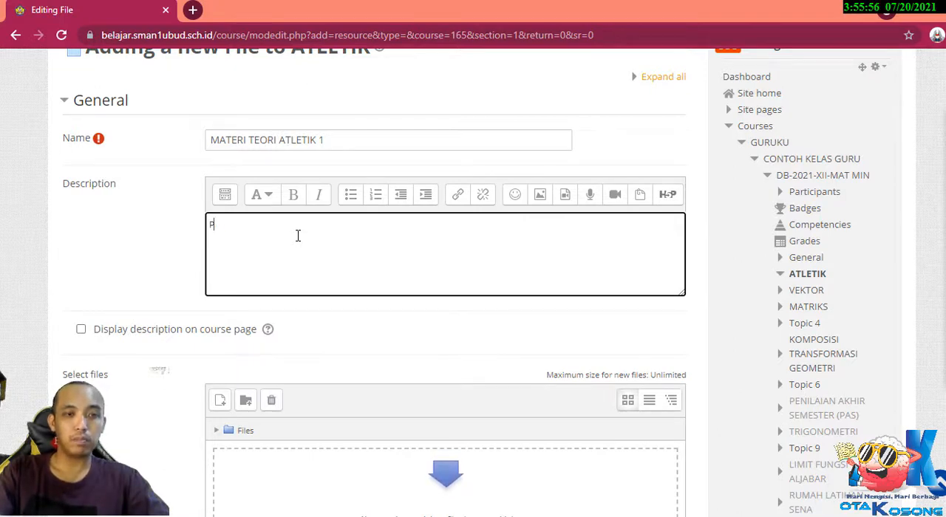
type("ADA")
key("BackSpace")
key("BackSpace")
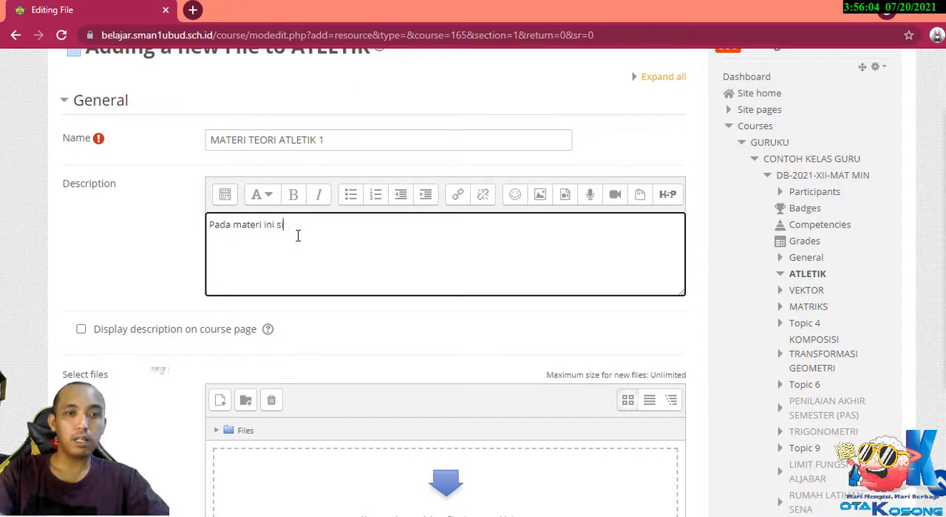
type("akan belajar tentang te")
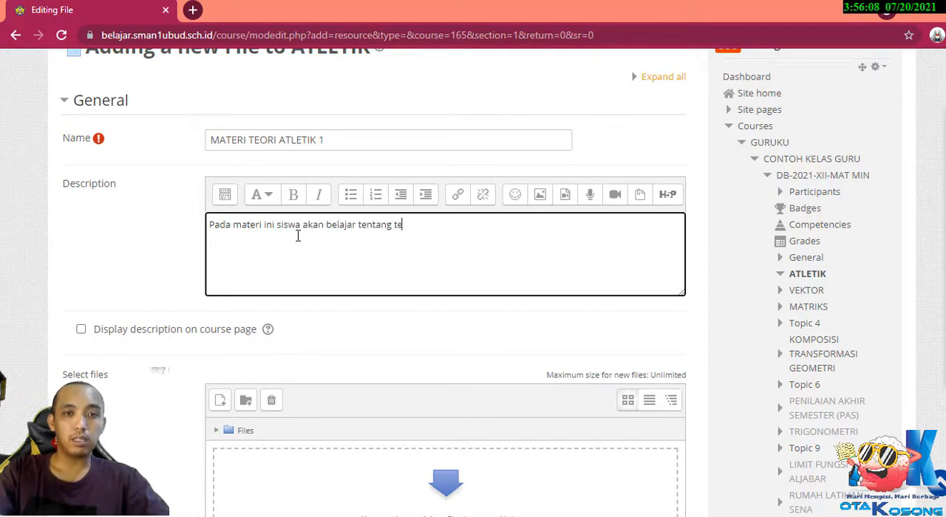
type("ori at")
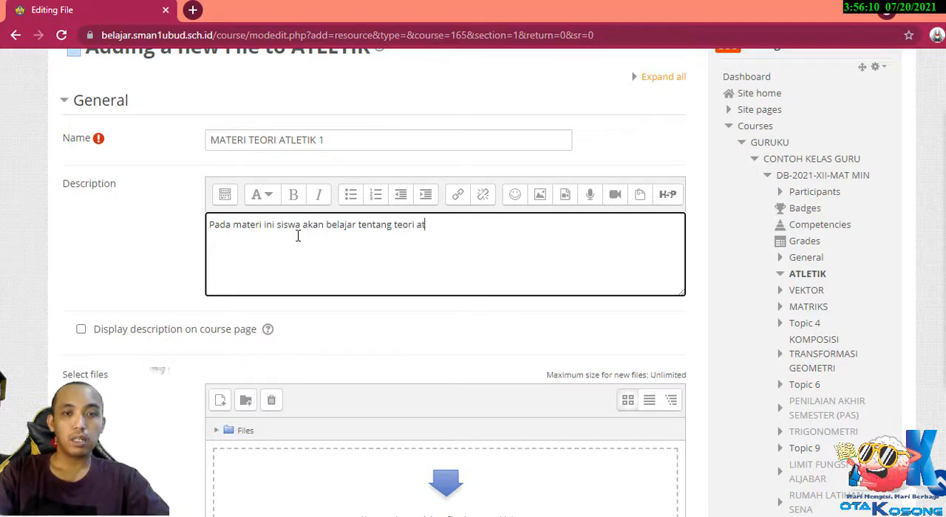
type("letik")
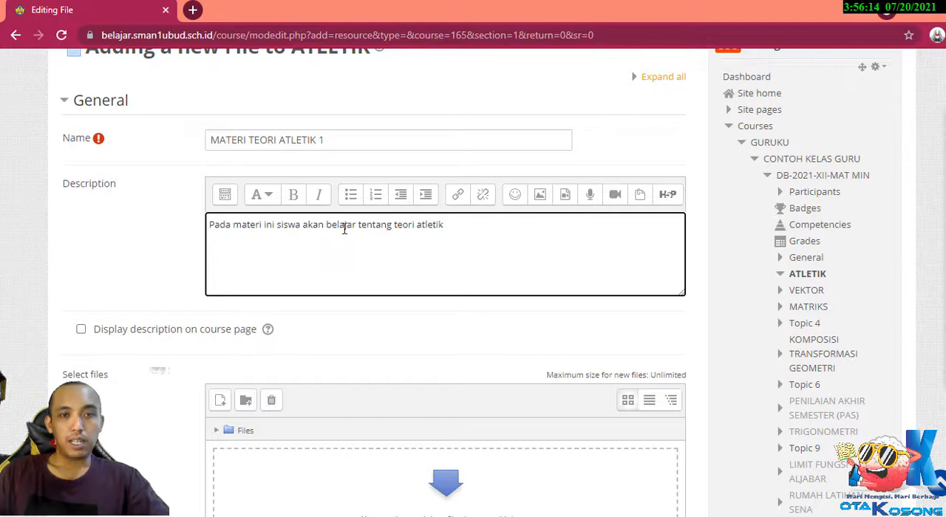
Enable displaying the file resource's description on the course page.
scroll(127, 287, "down", 2)
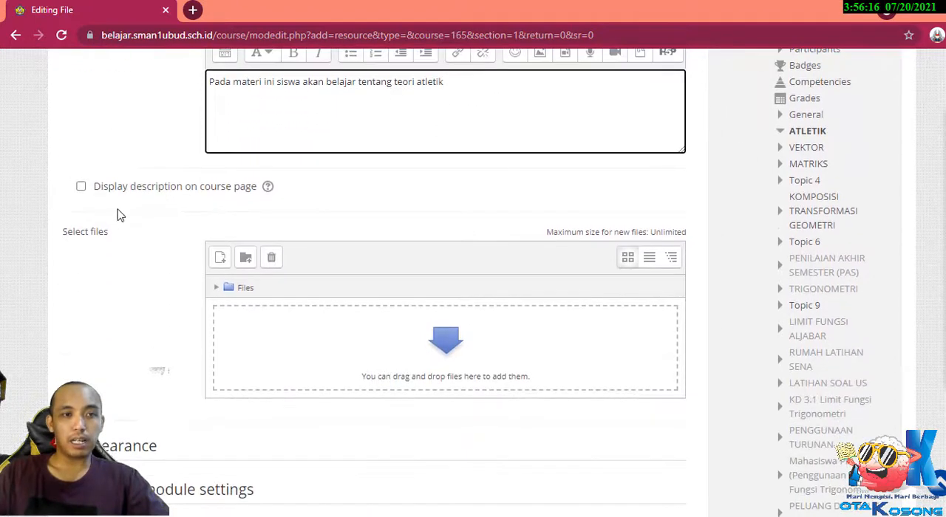
scroll(260, 211, "up", 1)
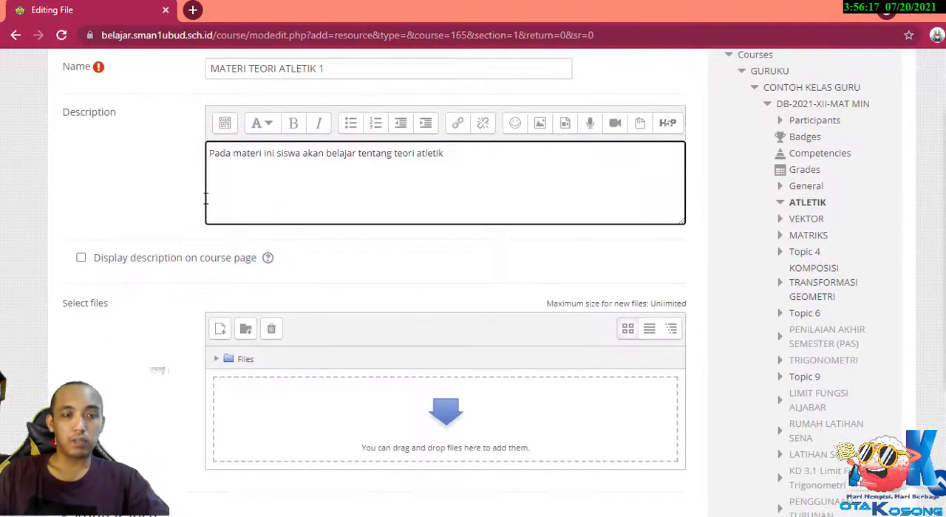
left_click(80, 258)
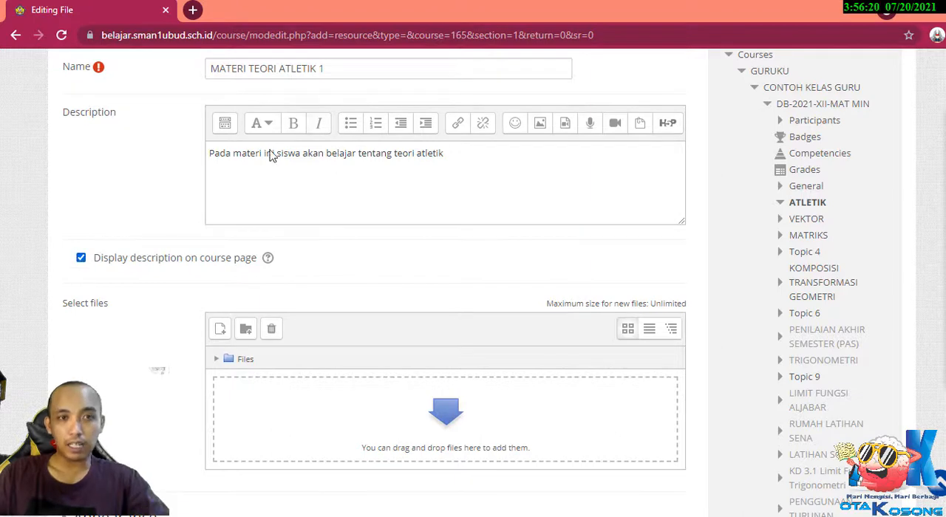
scroll(477, 234, "down", 2)
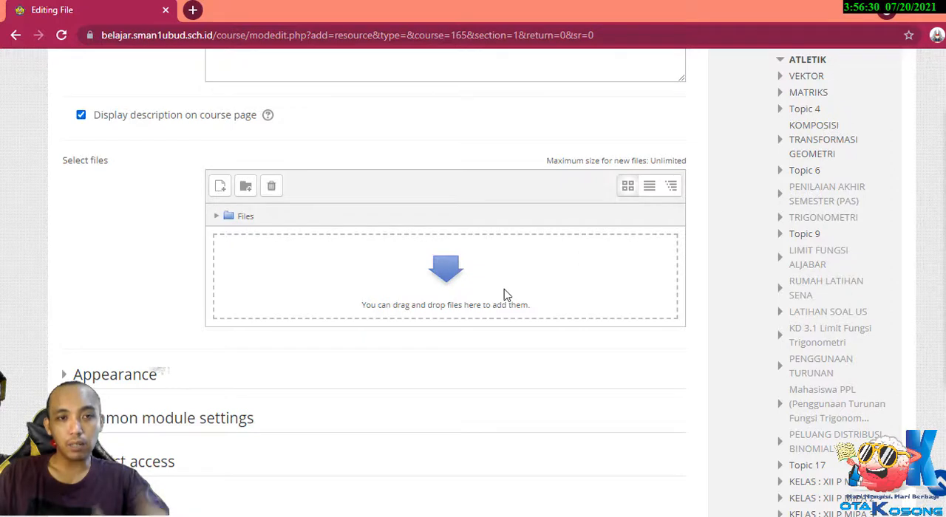
scroll(505, 295, "up", 1)
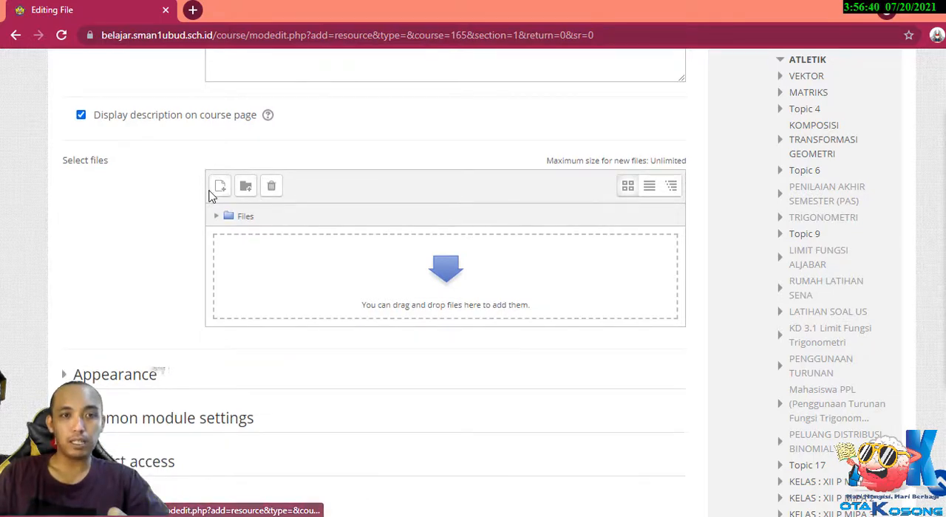
key("ctrl+alt+d")
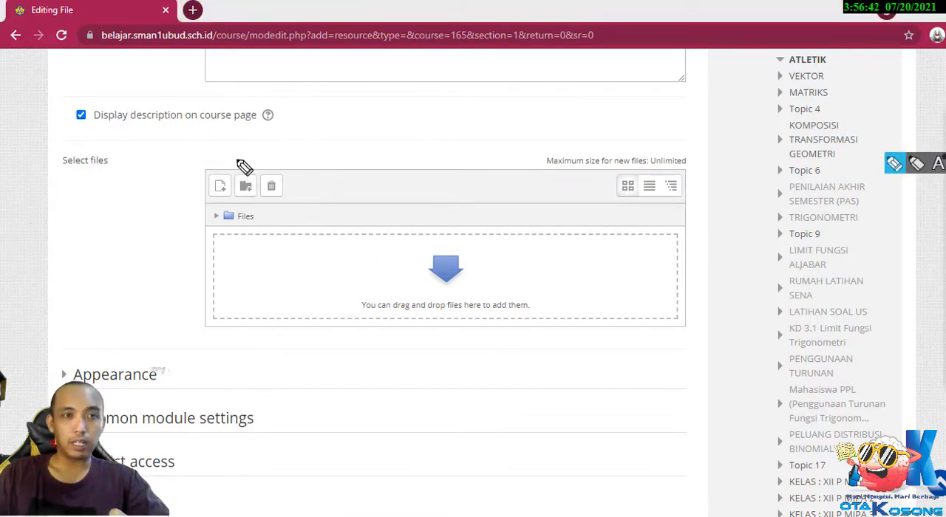
mouse_move(231, 157)
left_mouse_down()
mouse_move(193, 209)
mouse_move(226, 203)
mouse_move(230, 158)
left_mouse_up()
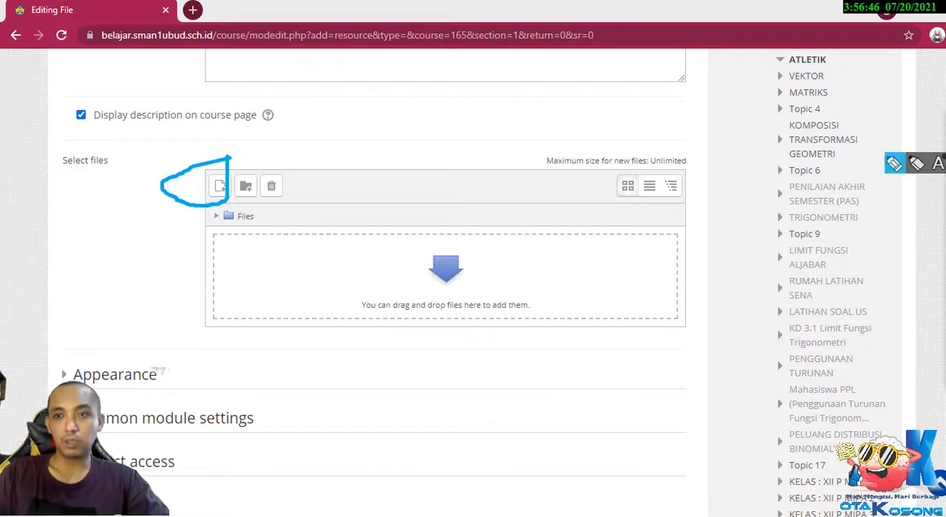
left_click(943, 295)
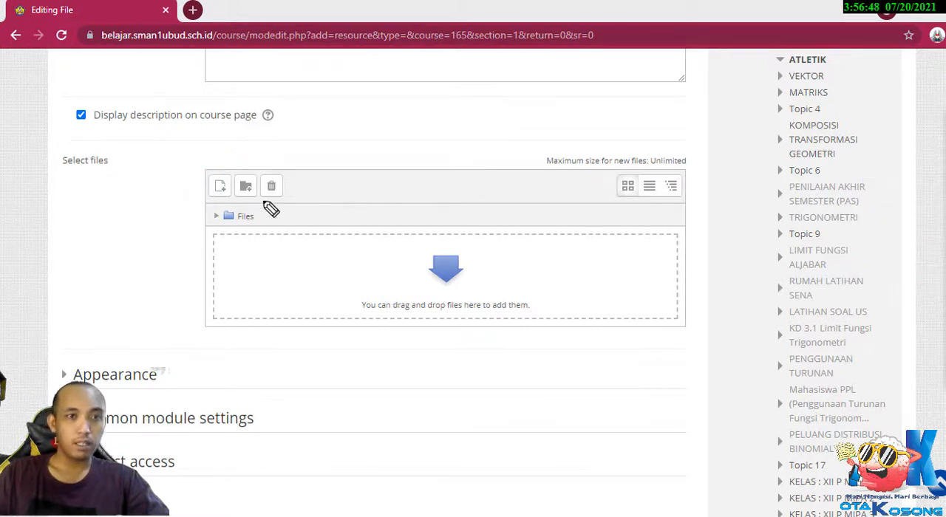
left_click(943, 148)
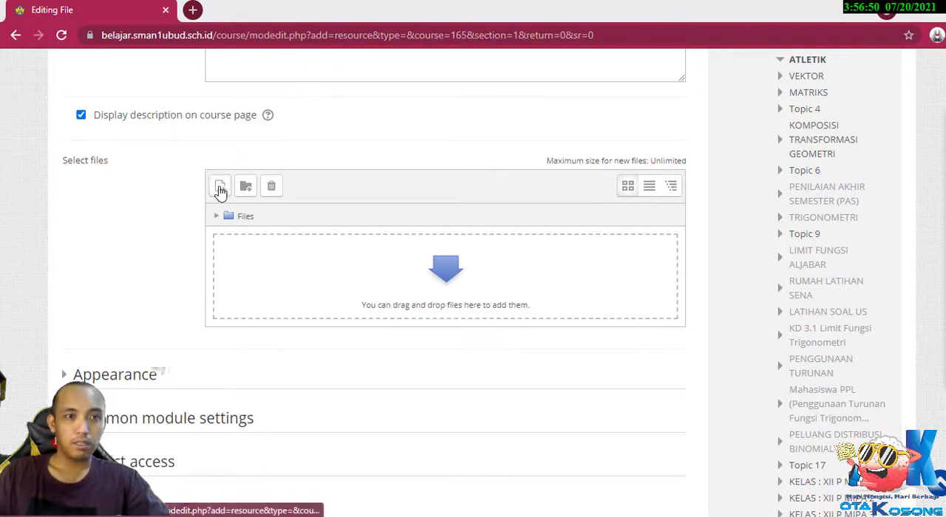
Choose "(20200701) User Manual SIPINTAR Enterprise Role Dinas Propinsi.pdf" from Downloads as the attachment for the file resource.
left_click(220, 186)
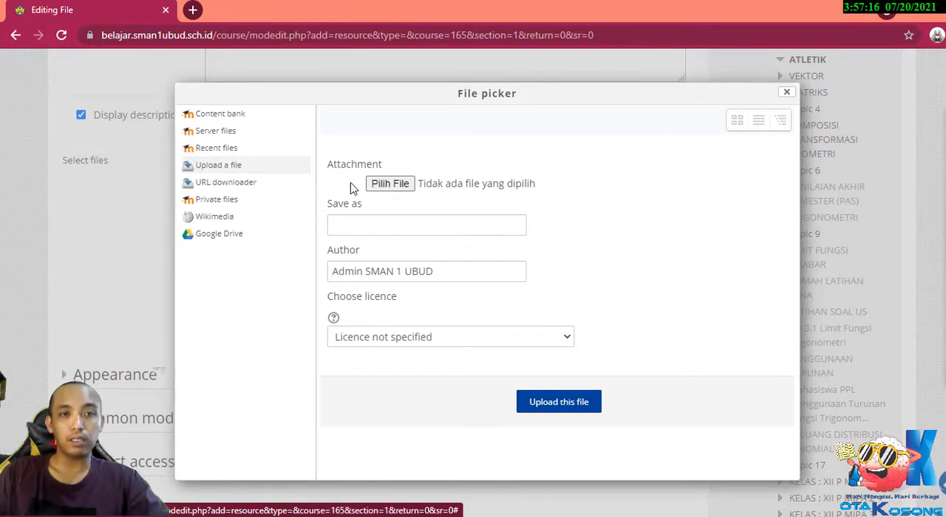
left_click(403, 187)
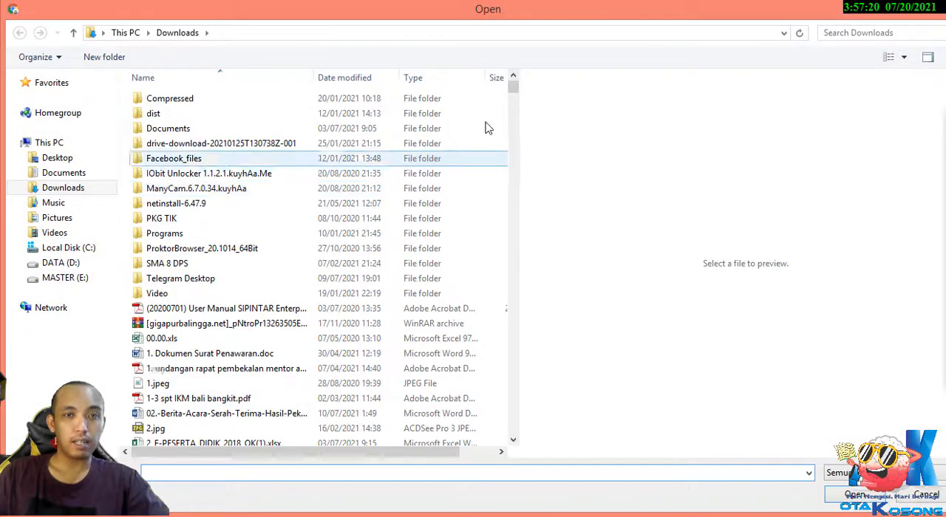
left_click(231, 313)
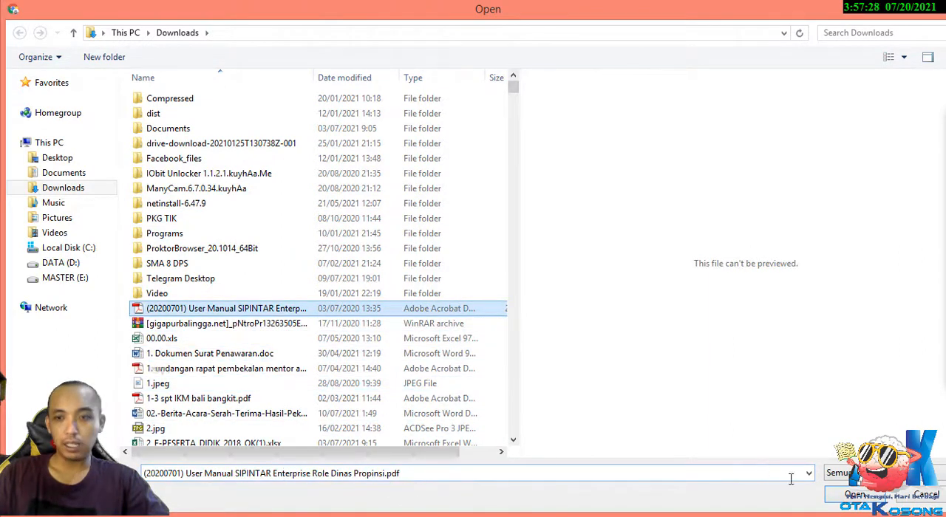
left_click(840, 497)
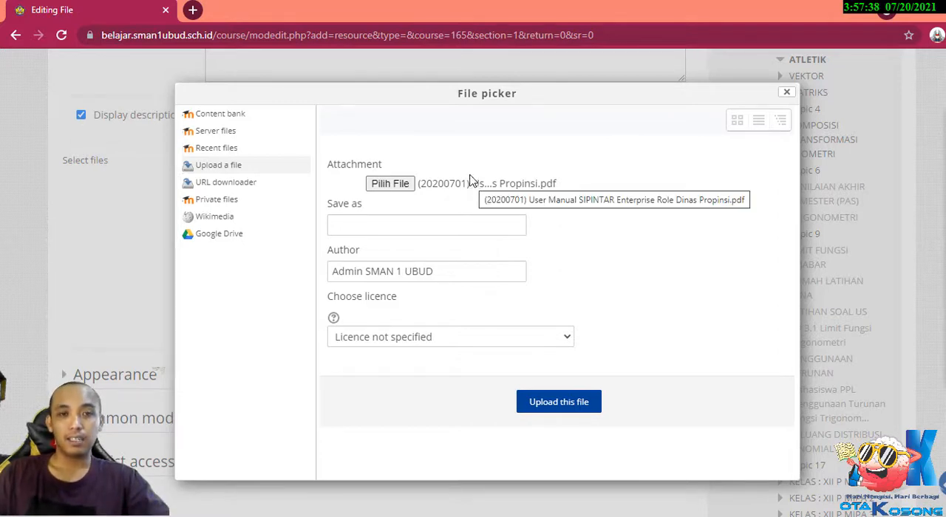
Set the attachment's save name to "Materi atletik 1" and upload it to the file resource.
left_click(468, 227)
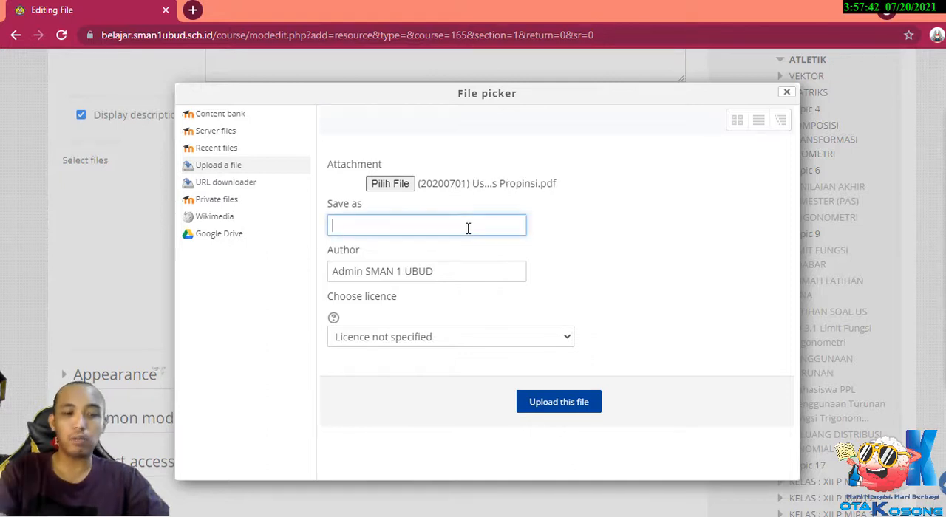
type("Ma")
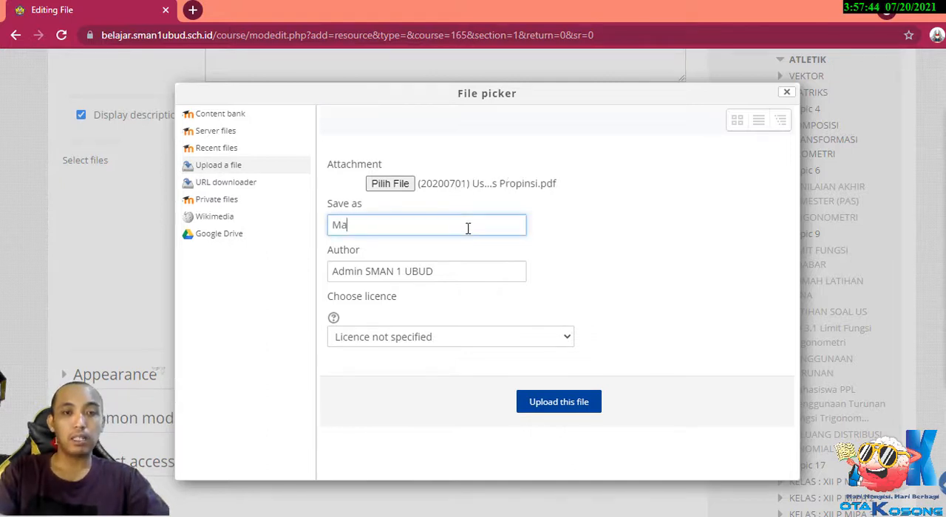
type("teri atletik 1")
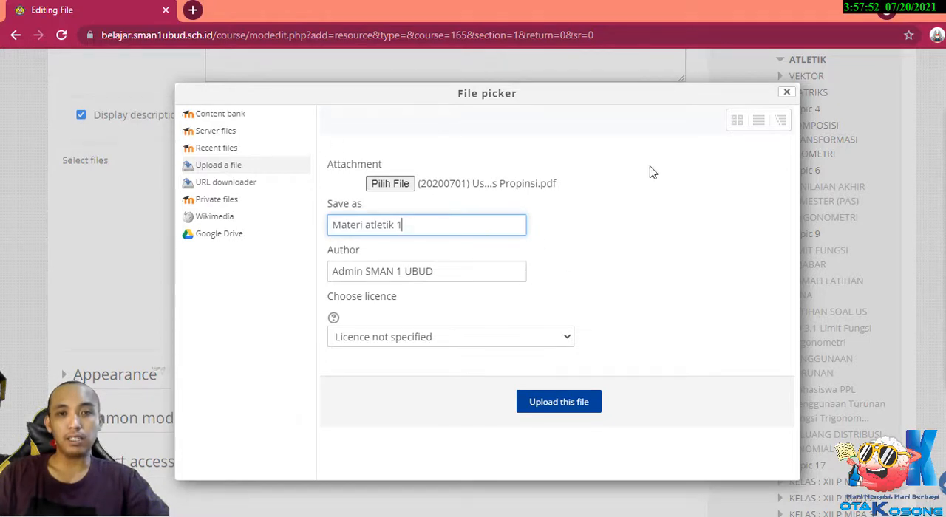
left_click(564, 405)
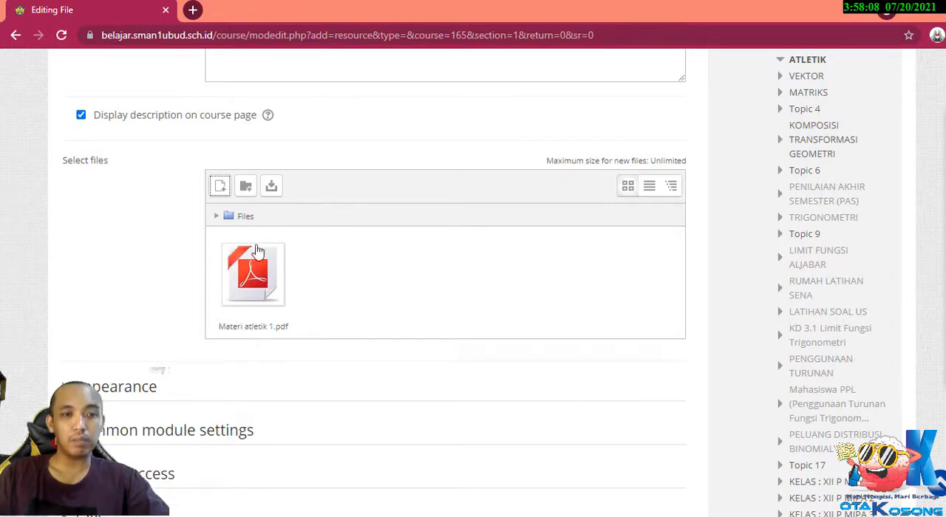
Save the new file resource and return to the course page.
scroll(114, 211, "down", 2)
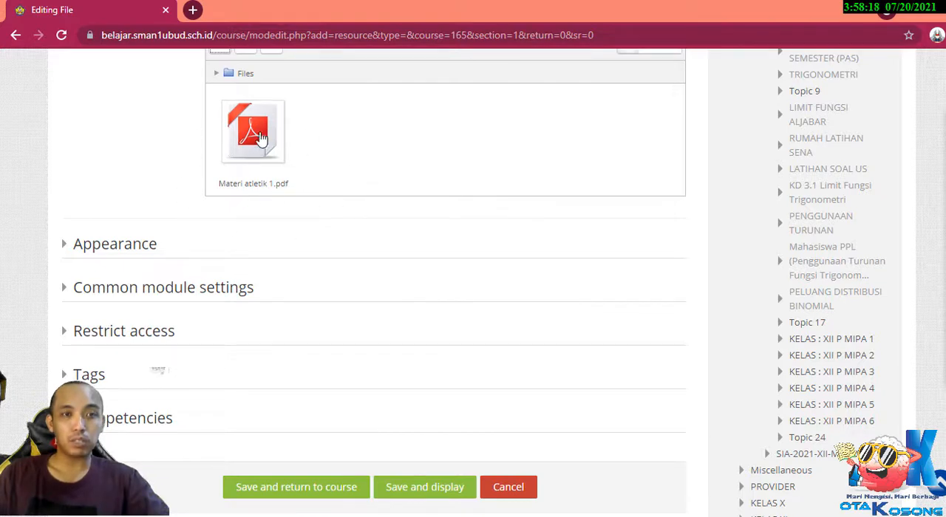
scroll(414, 245, "down", 1)
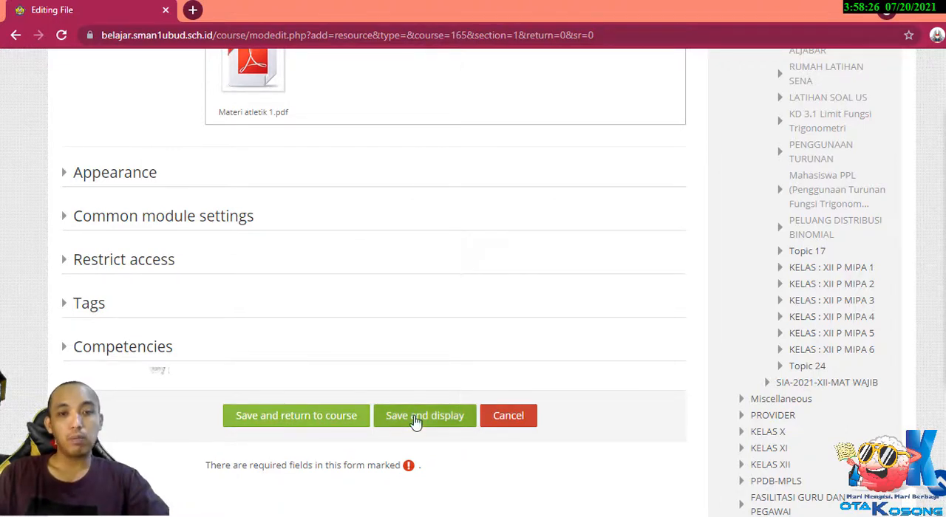
left_click(321, 416)
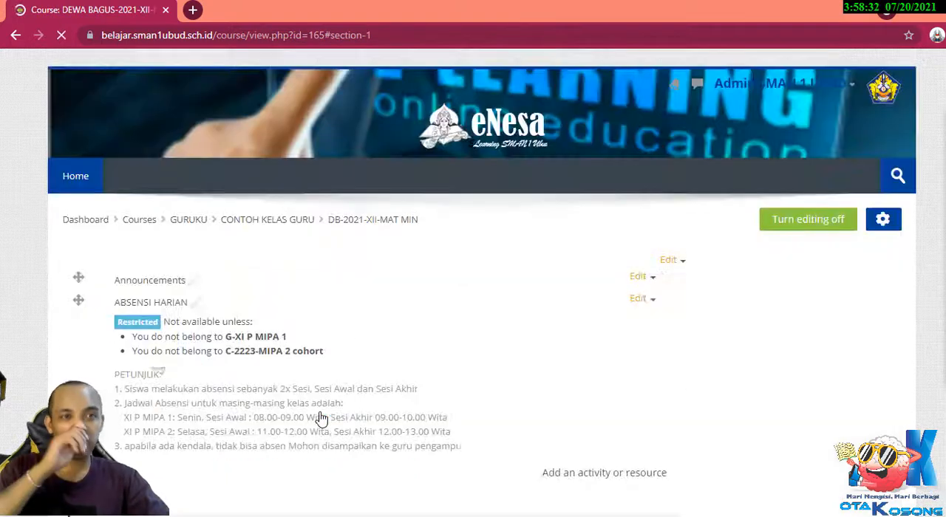
Indent the "MATERI TEORI ATLETIK 1" file one level to the right beneath the PERTEMUAN I label.
scroll(303, 298, "down", 1)
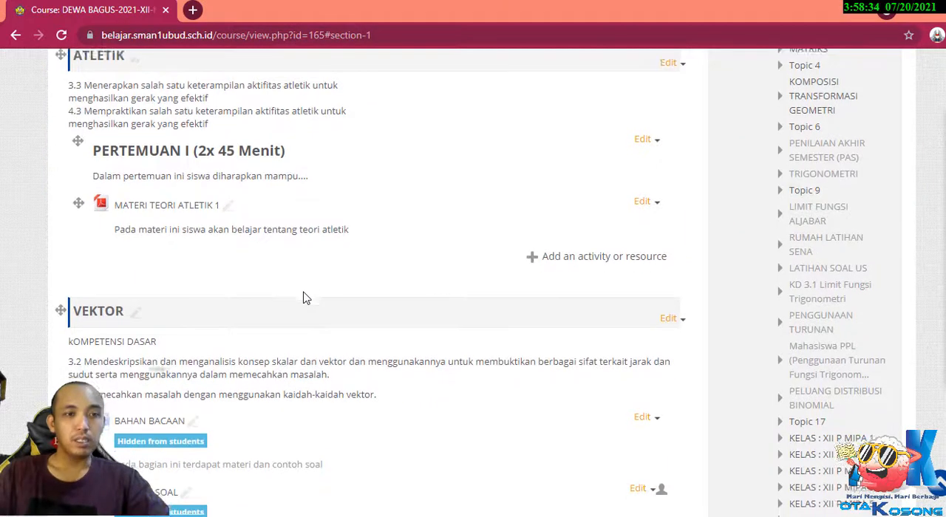
scroll(303, 298, "up", 2)
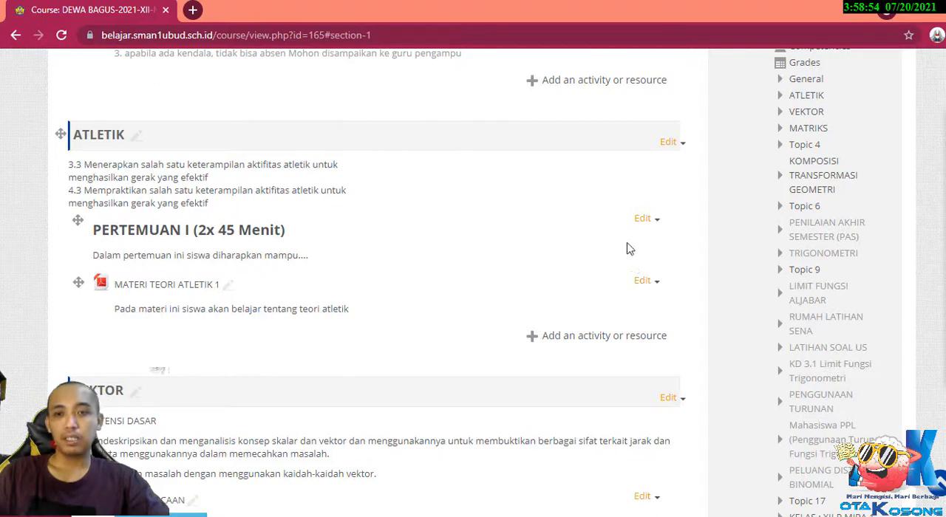
left_click(655, 286)
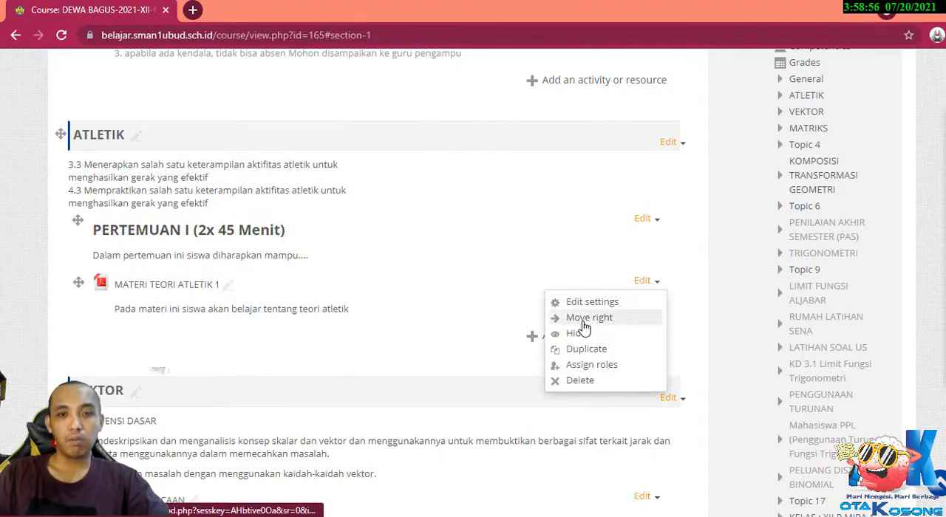
left_click(582, 321)
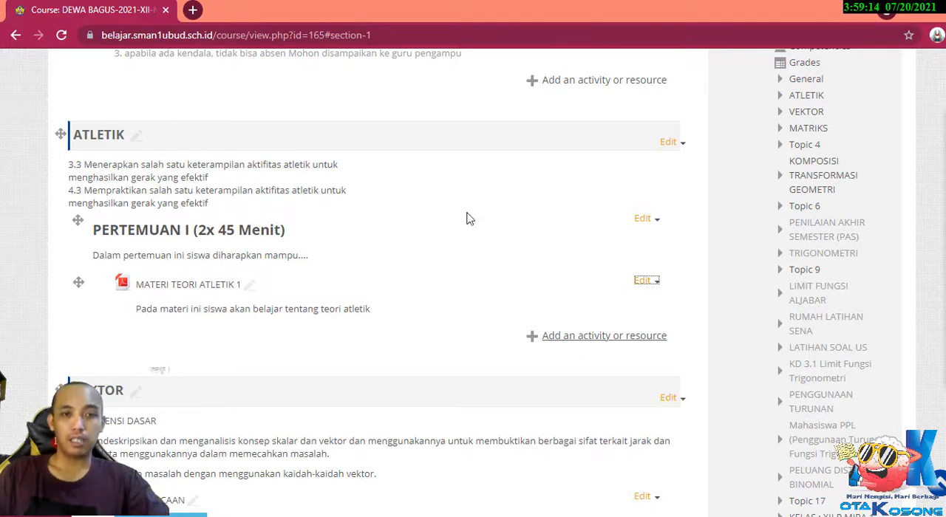
Open the activity and resource chooser for the ATLETIK topic.
left_click(585, 342)
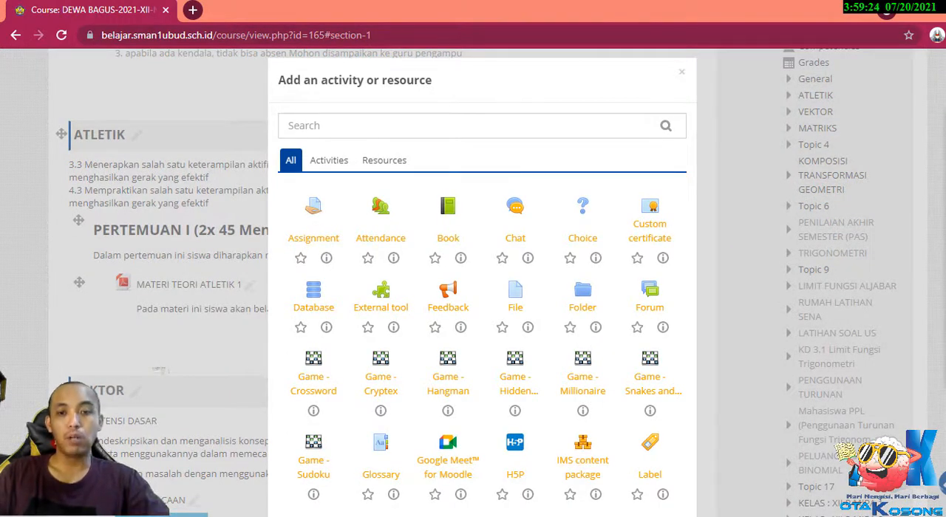
Switch to Adobe Reader and look through the class XI PENJASKES material summary PDF for the lesson content.
left_click(590, 516)
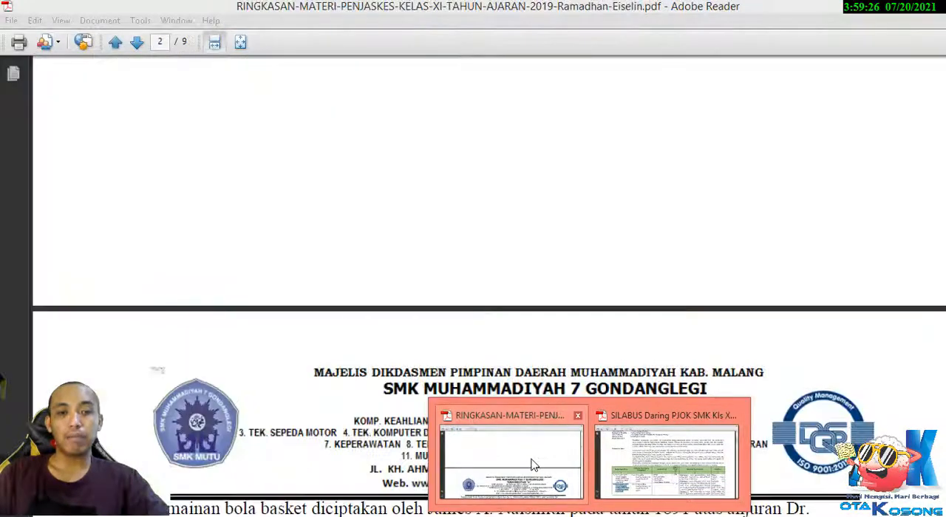
left_click(534, 465)
scroll(418, 321, "down", 10)
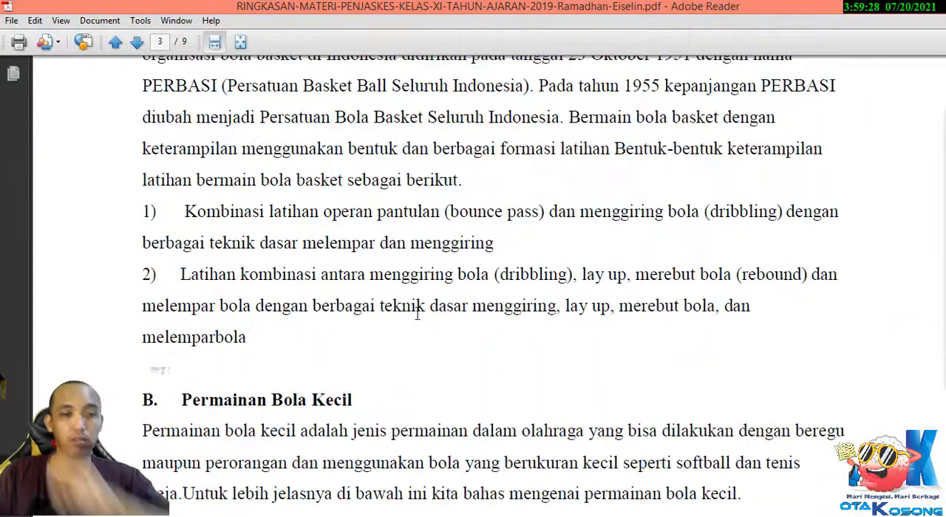
scroll(418, 313, "down", 12)
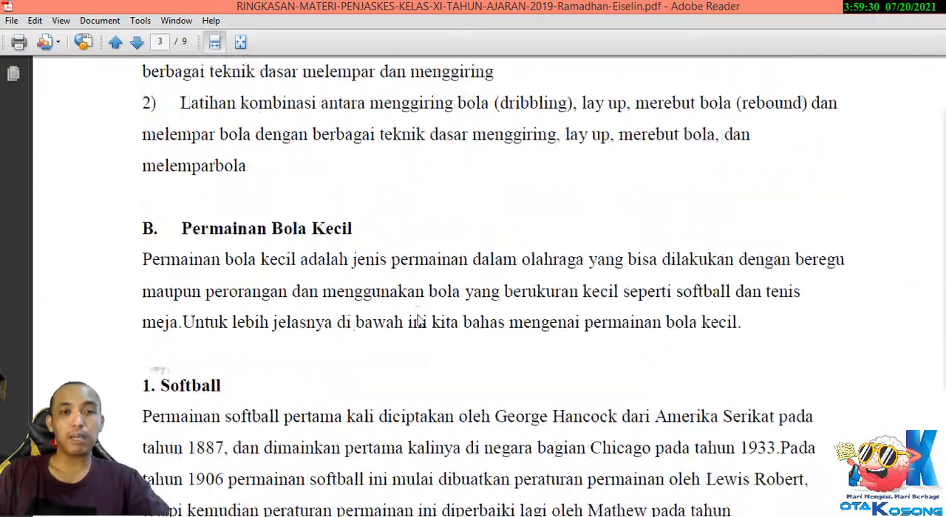
scroll(417, 313, "down", 15)
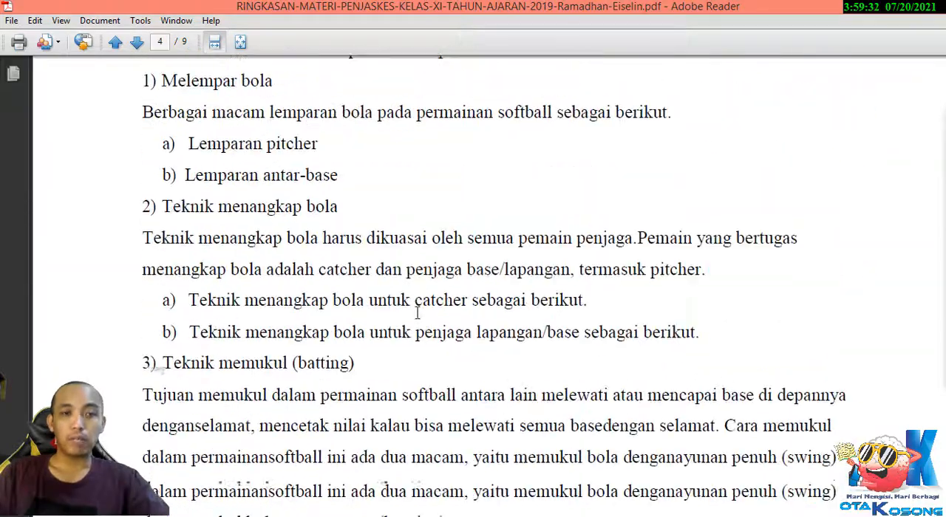
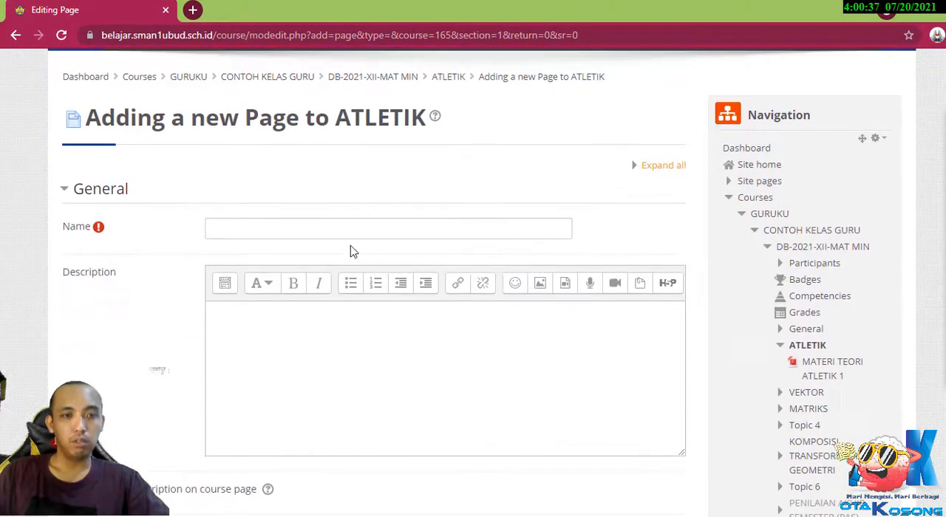
Name the page "MATERI 2-ATLETIK" and enter the description "dalam materi ini anda bisa melihat apasih atlektik itu?".
left_click(329, 224)
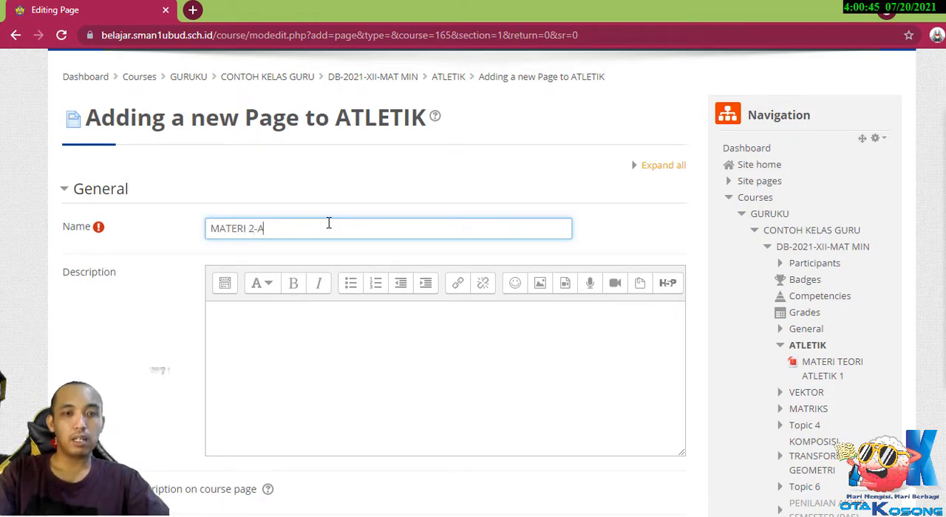
type("MATERI 2-ATLETIK")
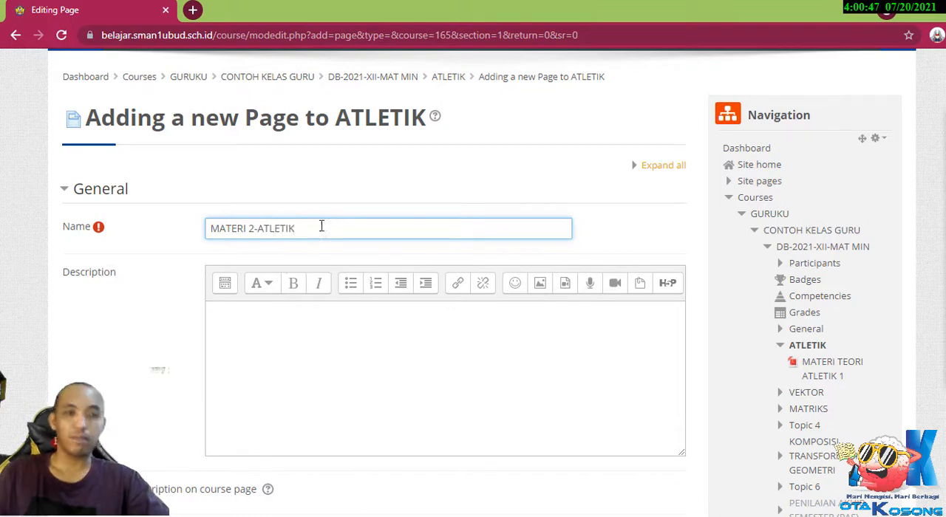
left_click(279, 342)
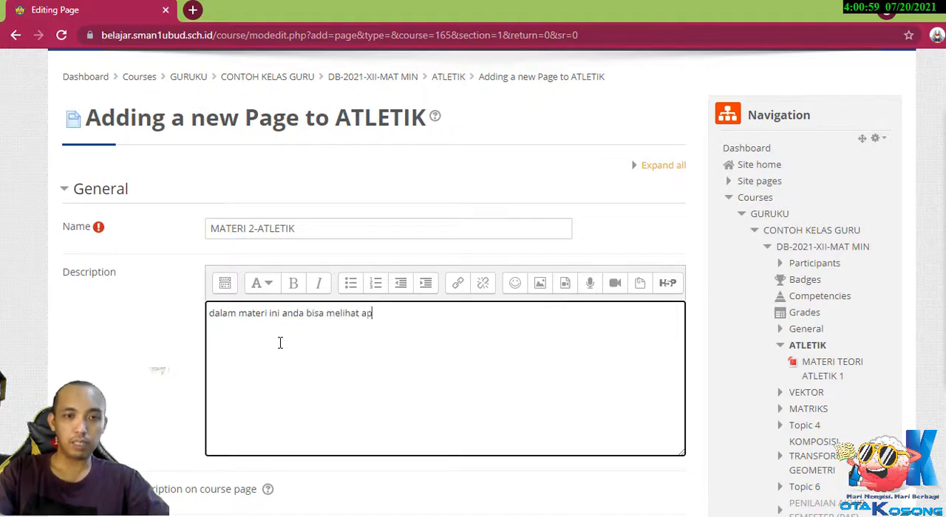
type("as")
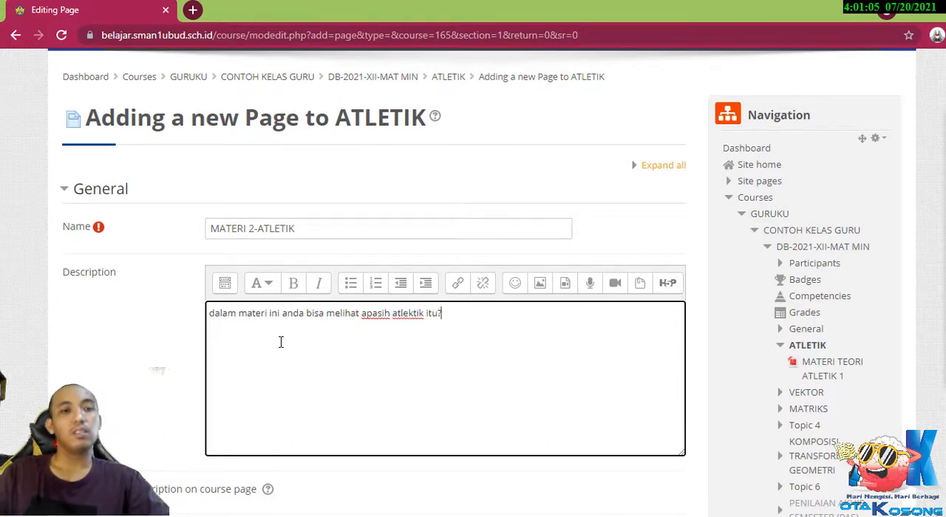
Capitalize the first letter of the page description so that it starts with "Dalam".
scroll(198, 362, "down", 1)
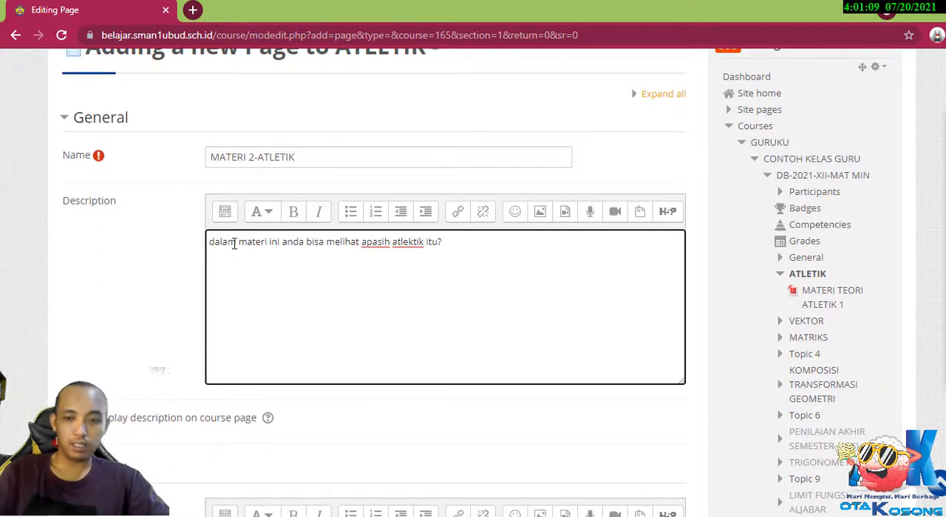
key("BackSpace")
type("d")
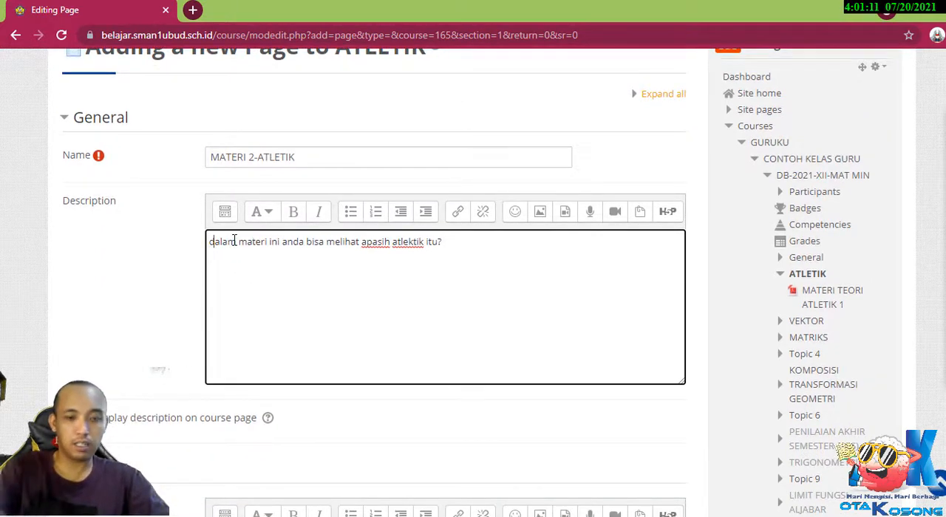
key("BackSpace")
type("d")
key("BackSpace")
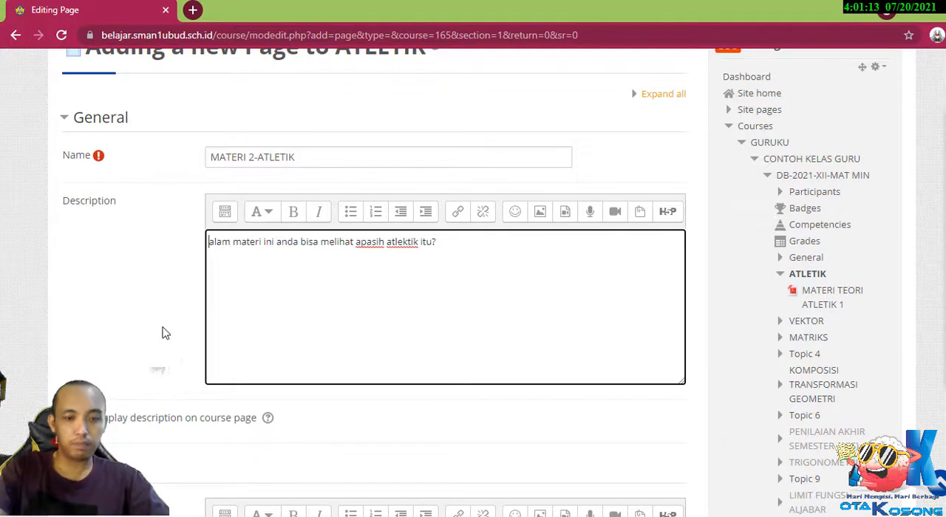
type("d")
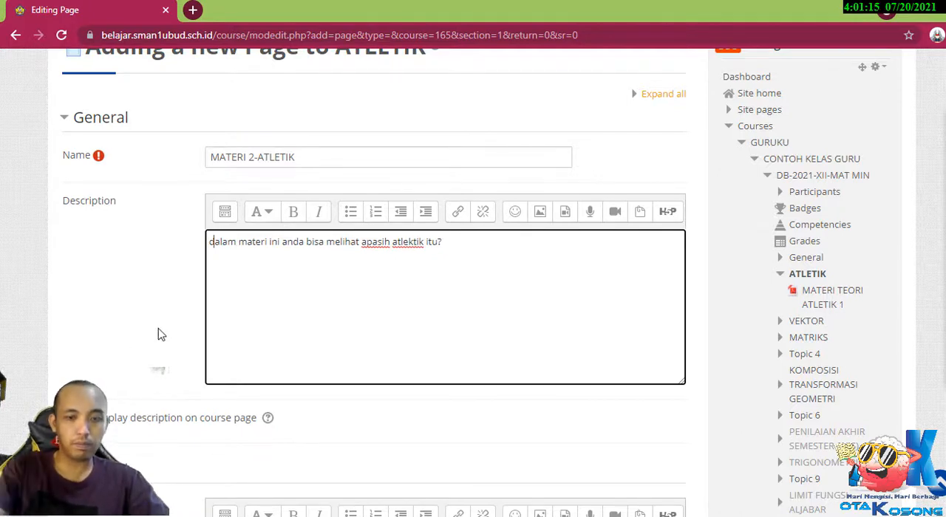
key("BackSpace")
type("D")
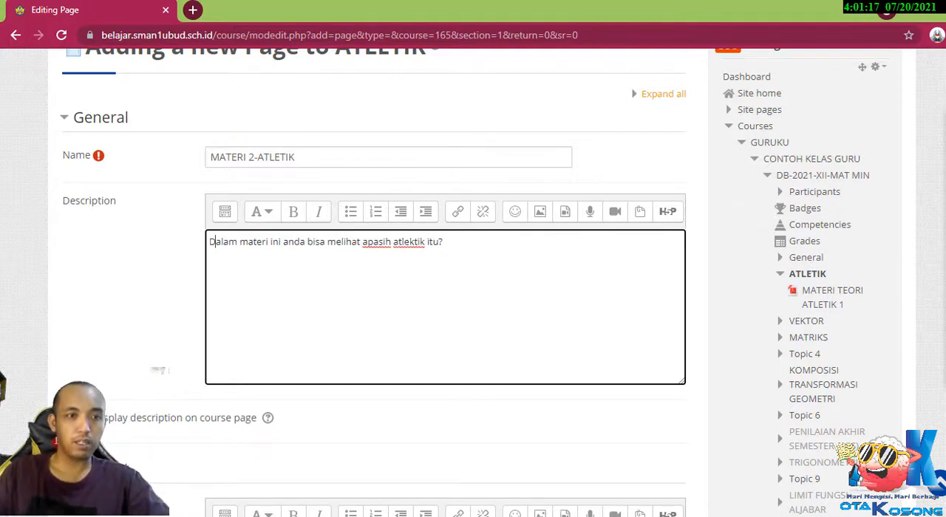
Enable displaying the description on the course page and place the cursor in the empty page content editor.
scroll(131, 306, "down", 2)
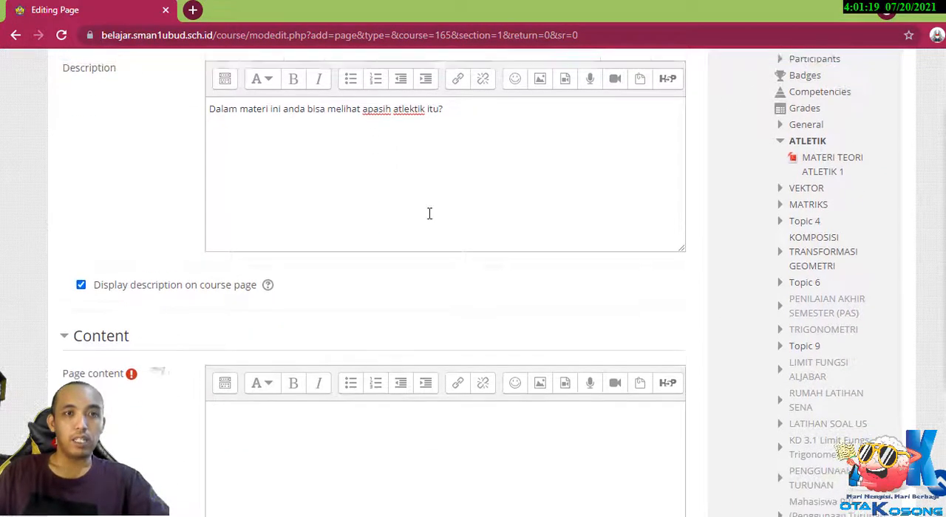
scroll(236, 210, "up", 1)
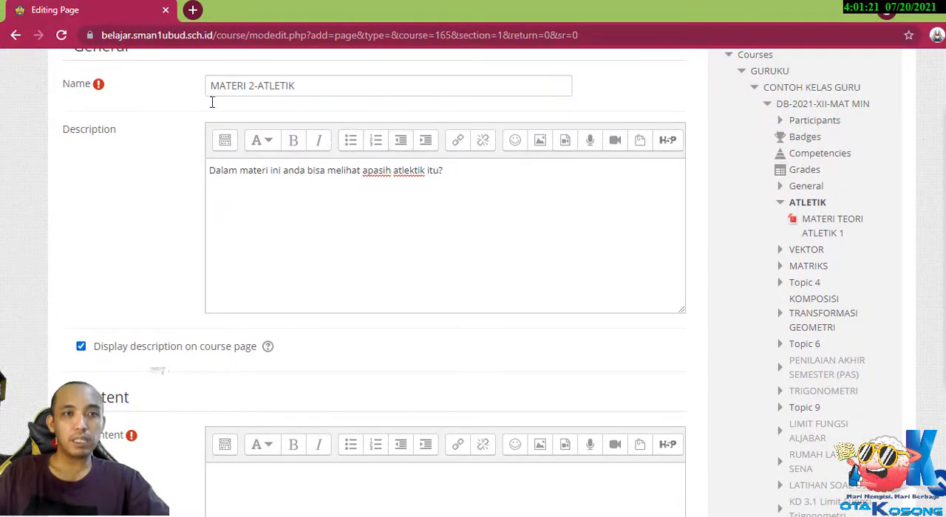
scroll(380, 289, "down", 2)
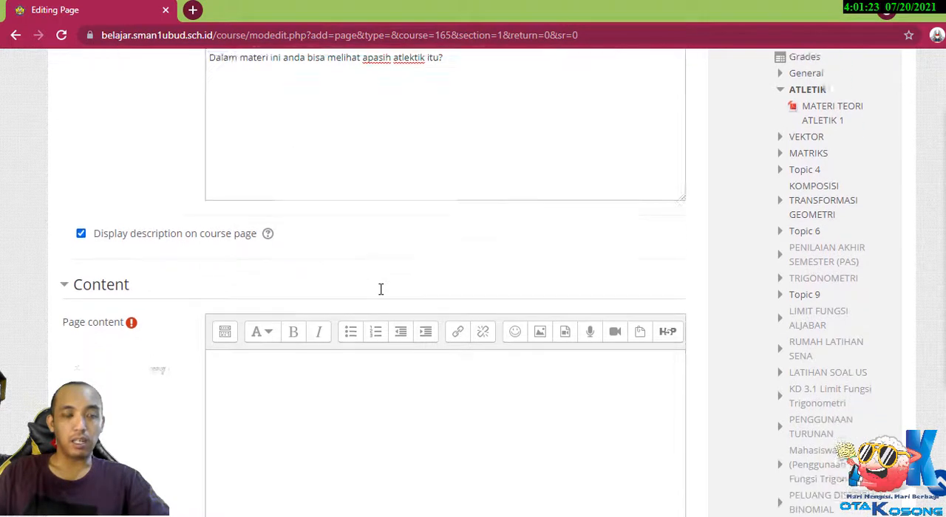
scroll(380, 291, "up", 1)
scroll(380, 294, "down", 2)
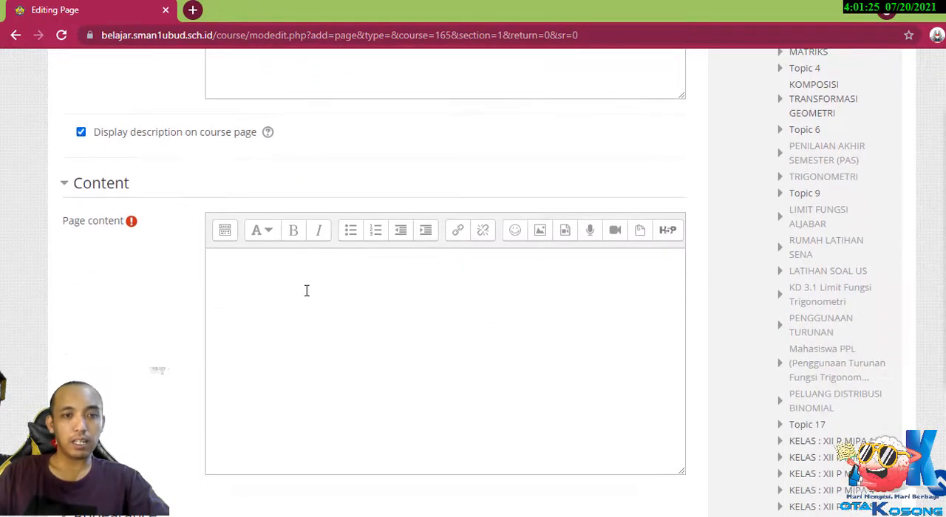
left_click(278, 285)
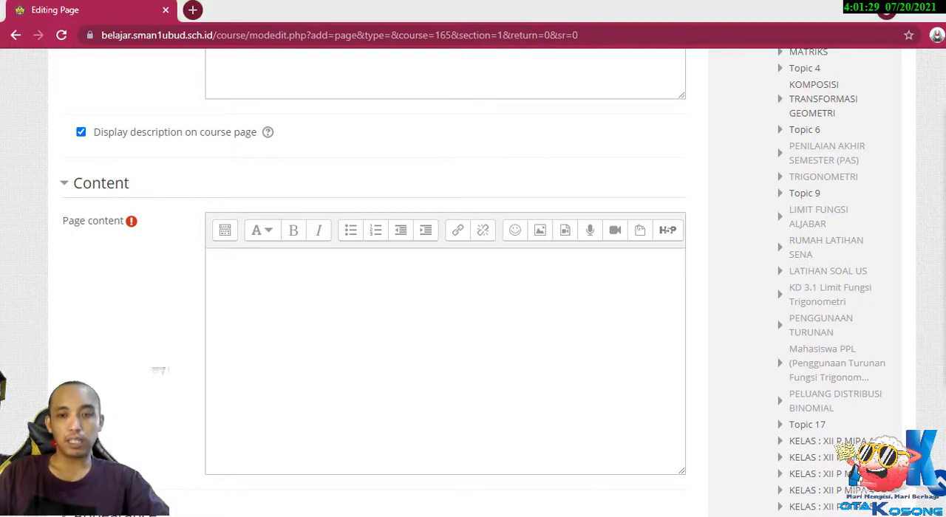
Switch to the class XI PENJASKES material summary PDF in Adobe Reader, find section "3. Olahraga Atletik" and clear the existing text selection.
left_click(685, 454)
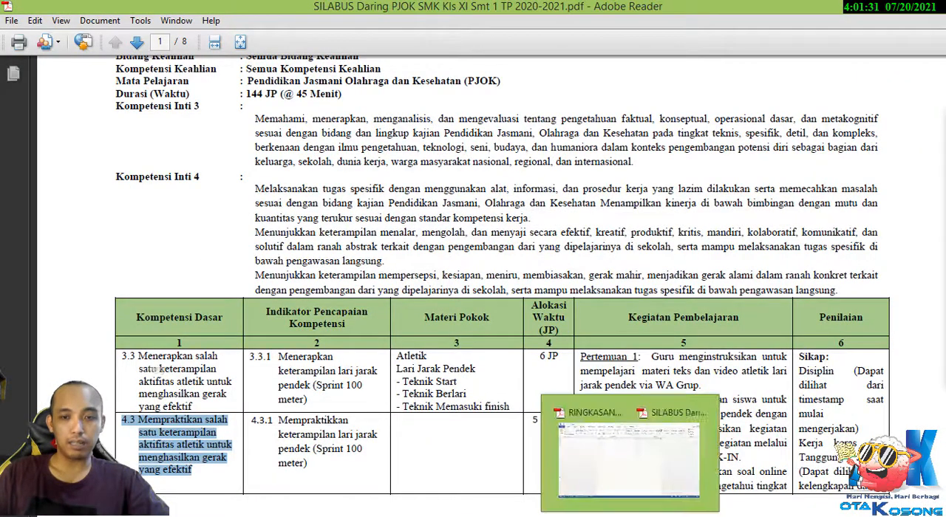
left_click(510, 454)
scroll(372, 340, "up", 1)
scroll(369, 333, "down", 3)
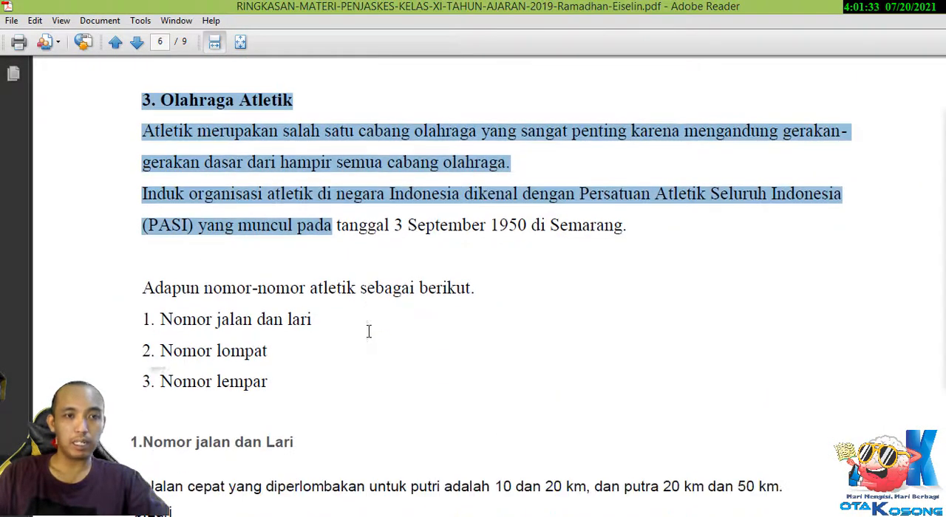
scroll(366, 353, "up", 3)
left_click(365, 383)
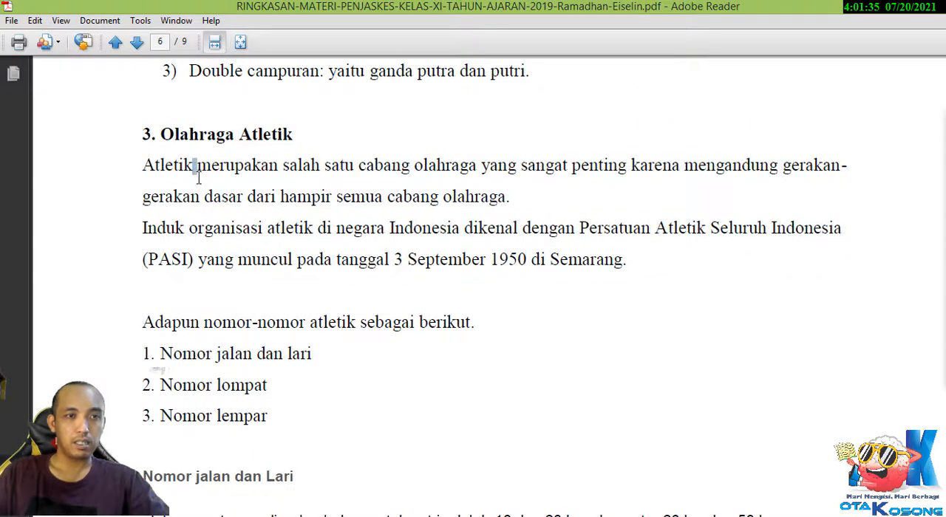
left_click_drag(129, 131, 295, 458)
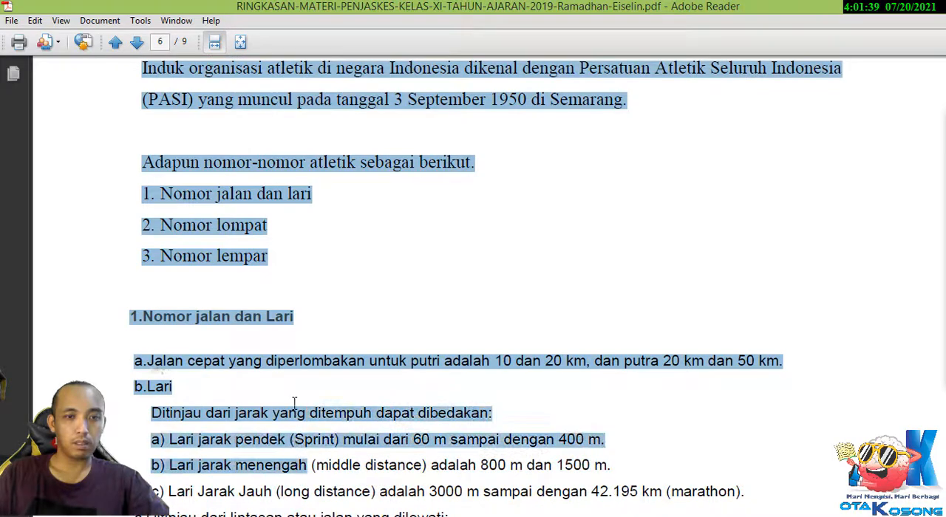
scroll(294, 400, "down", 7)
scroll(293, 401, "down", 20)
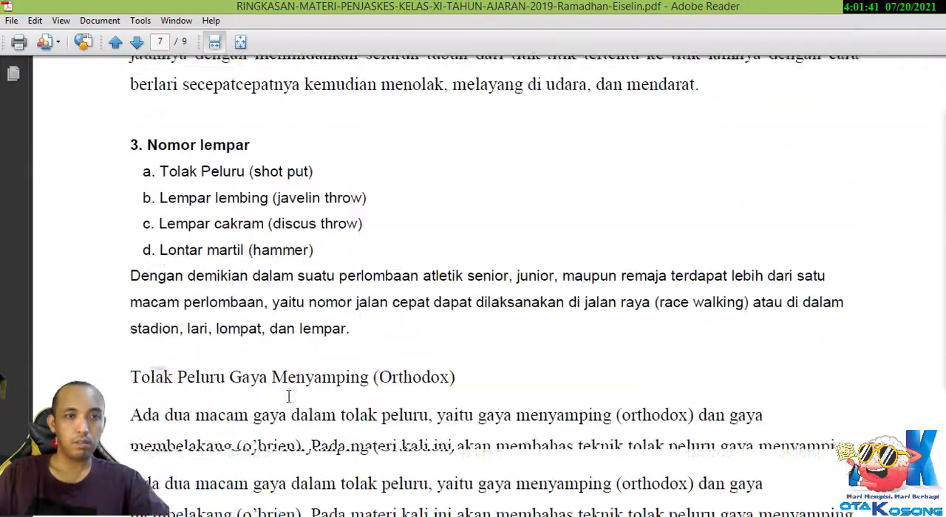
scroll(289, 397, "down", 10)
scroll(285, 399, "up", 8)
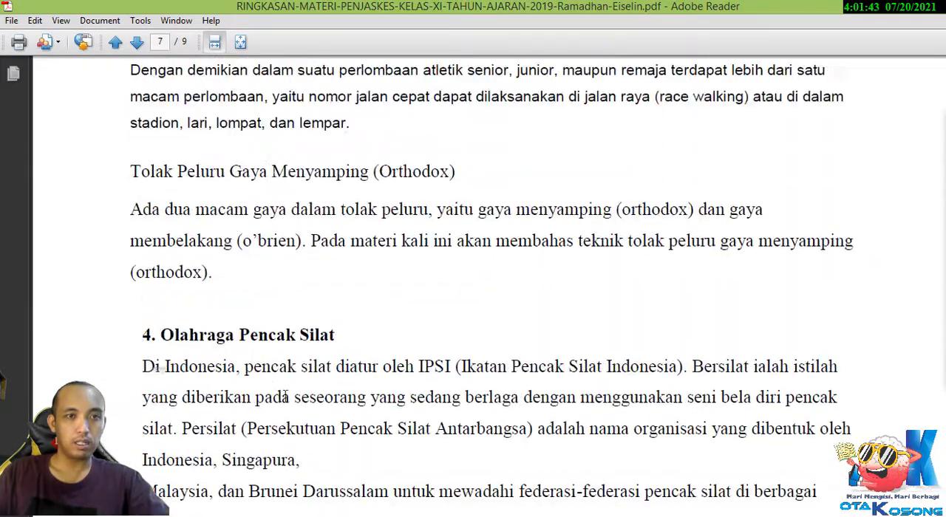
left_click(218, 279, "shift")
right_click(243, 229)
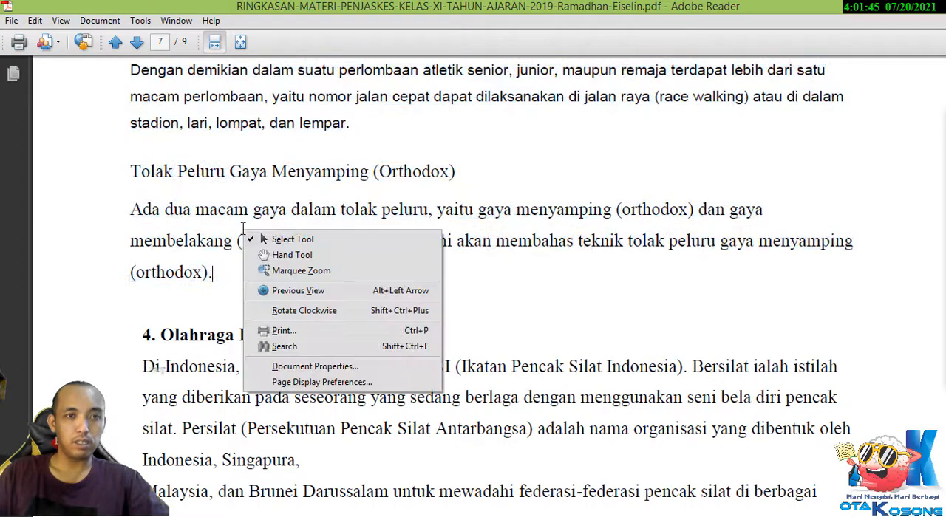
left_click(590, 280)
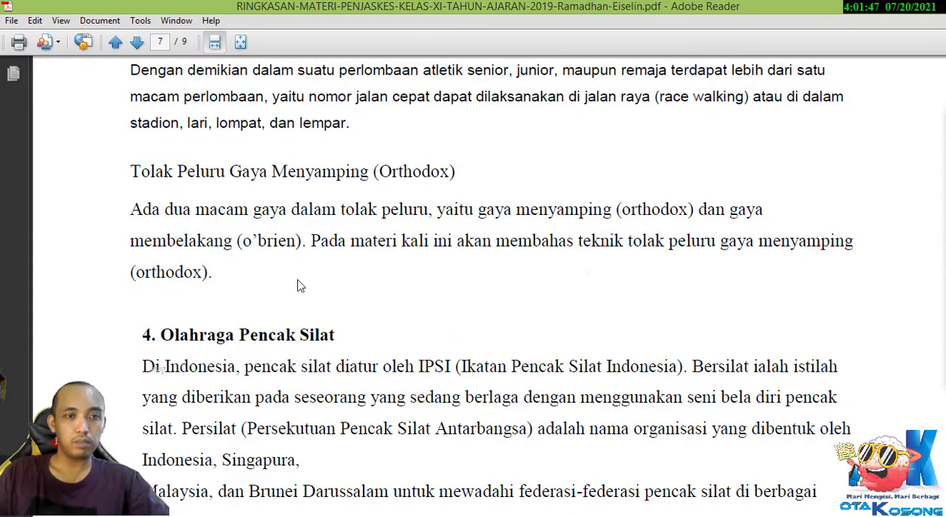
Copy the PDF text from the heading "3. Olahraga Atletik" through the "Tolak Peluru Gaya Menyamping (Orthodox)" paragraph.
scroll(298, 281, "up", 15)
scroll(300, 263, "up", 10)
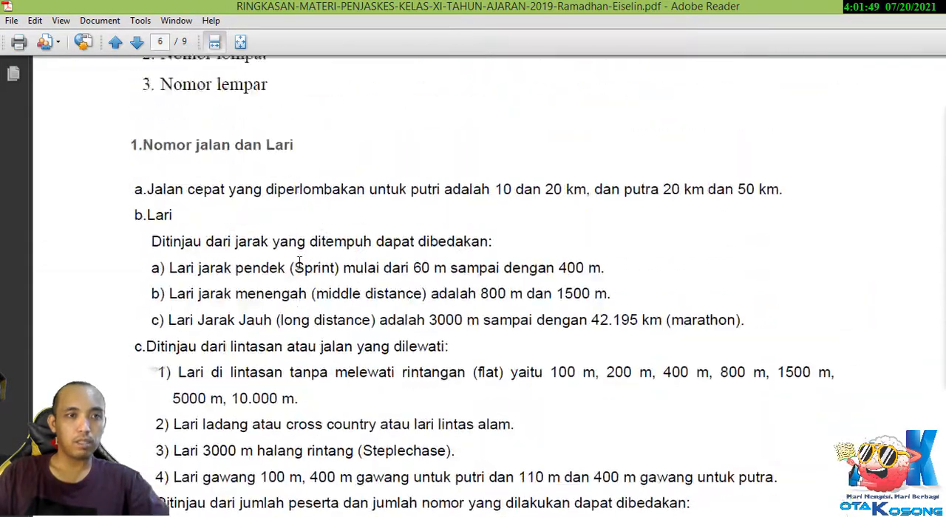
scroll(278, 246, "up", 4)
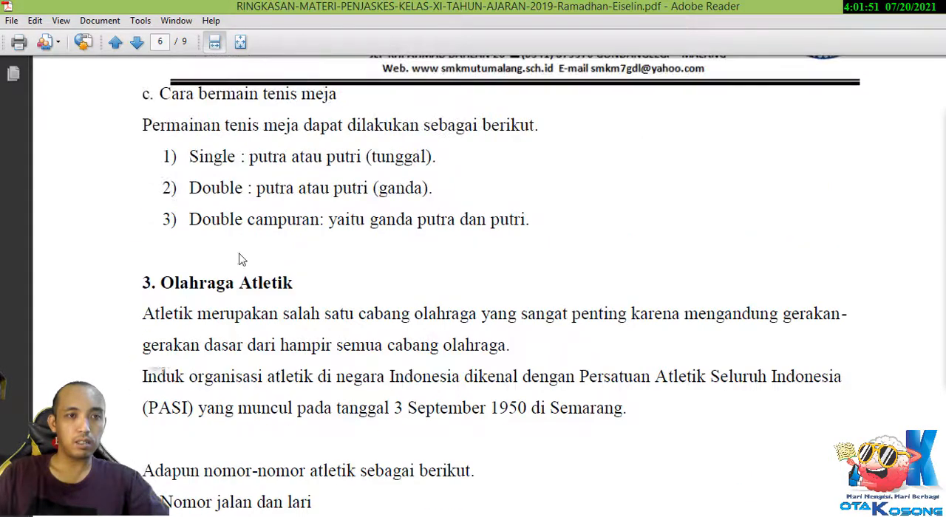
left_click_drag(129, 282, 292, 221)
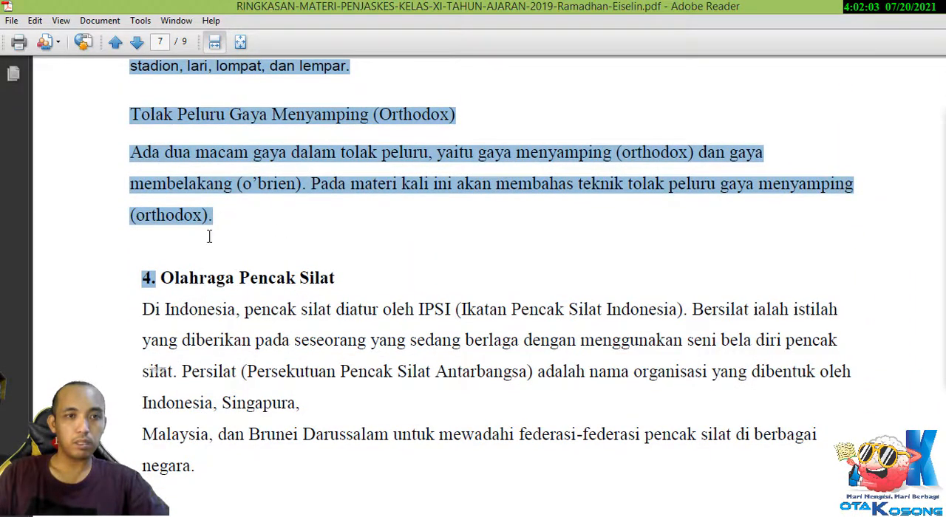
right_click(275, 155)
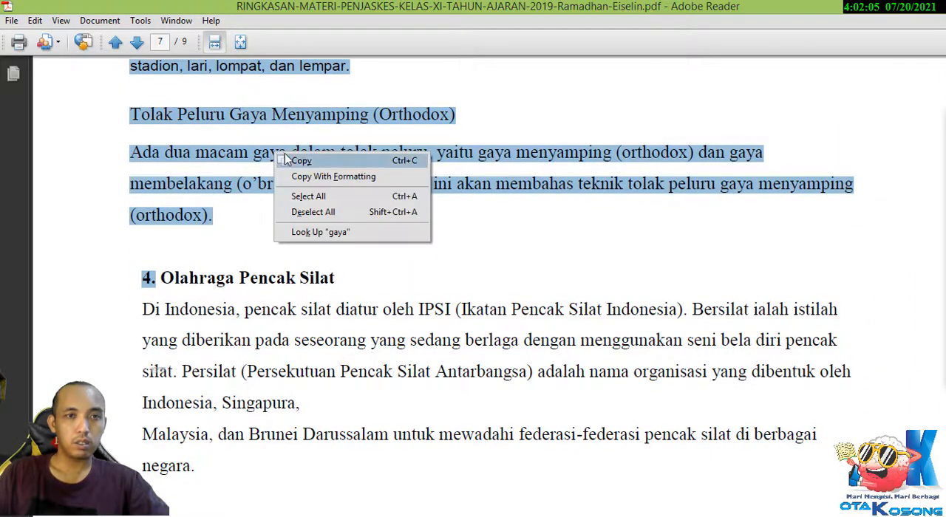
left_click(302, 161)
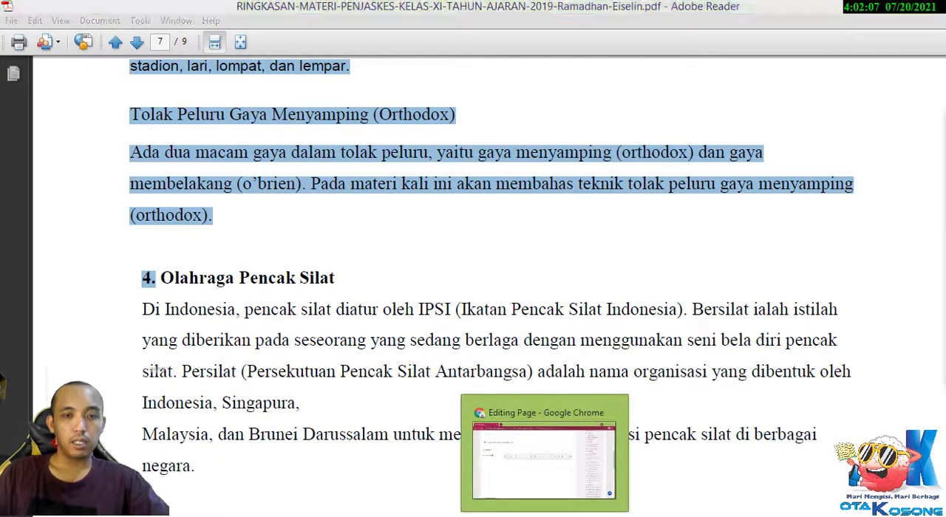
Switch back to Chrome, paste the copied athletics material into the page content and return to its beginning.
left_click(558, 504)
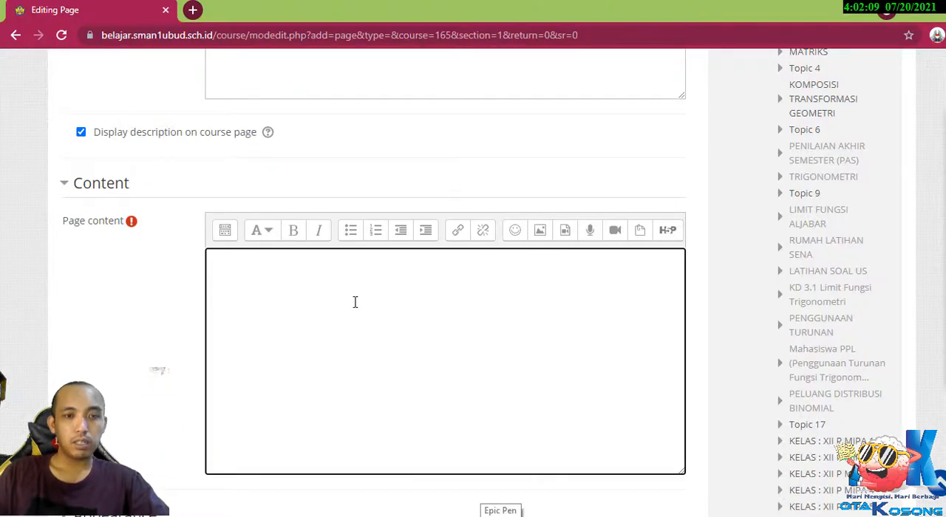
right_click(355, 301)
left_click(409, 390)
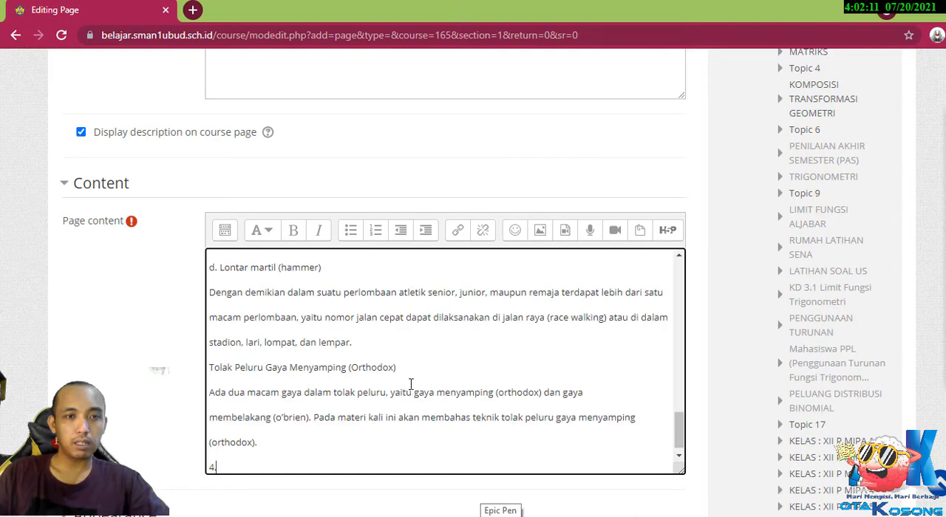
scroll(420, 369, "up", 8)
scroll(420, 369, "up", 3)
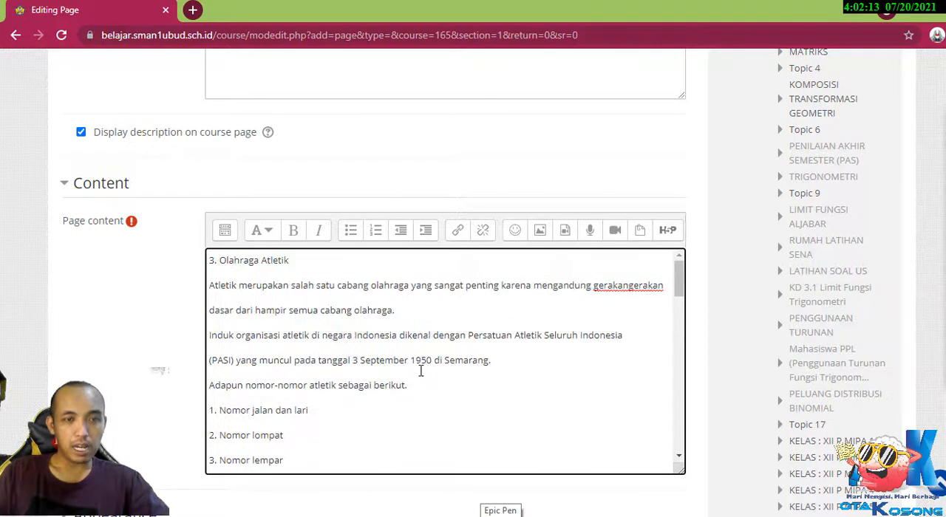
scroll(421, 371, "up", 2)
scroll(422, 371, "down", 4)
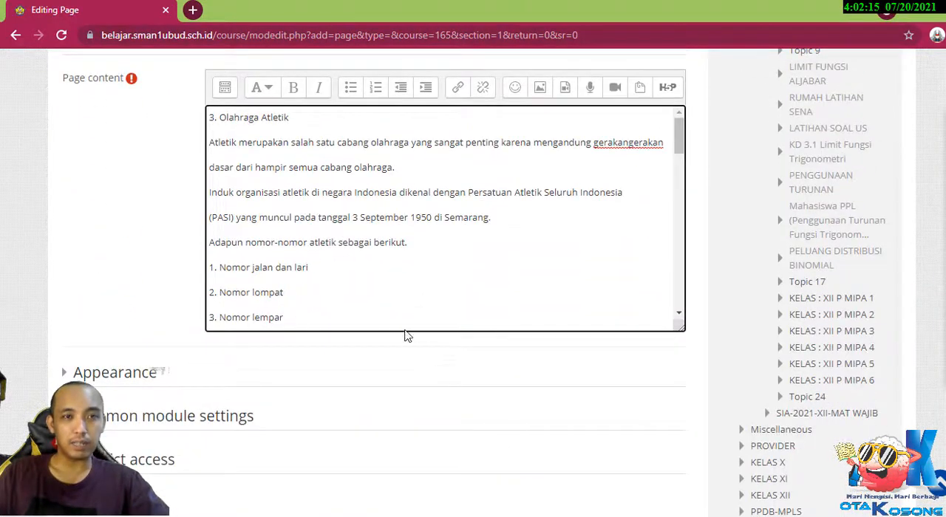
Show the editor's additional formatting tools and center the heading "3. Olahraga Atletik" in the page content.
left_click_drag(312, 118, 200, 128)
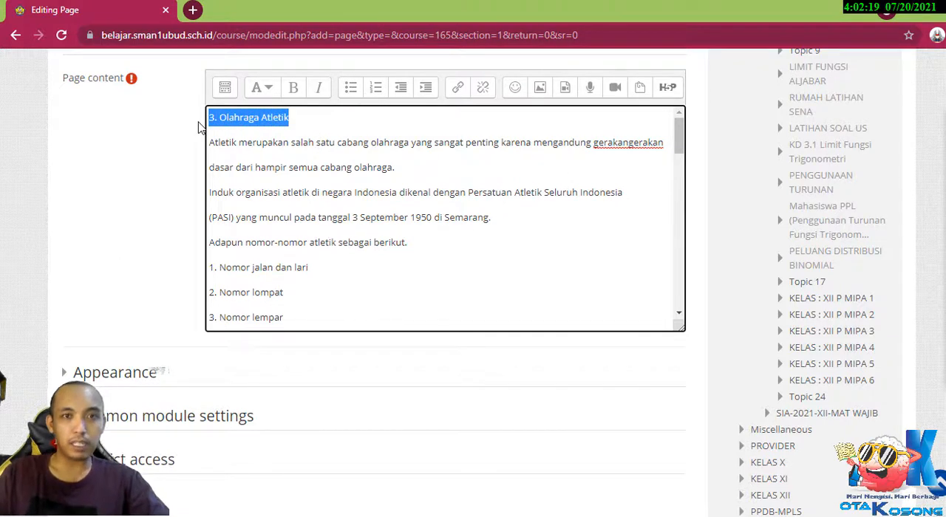
left_click(210, 90)
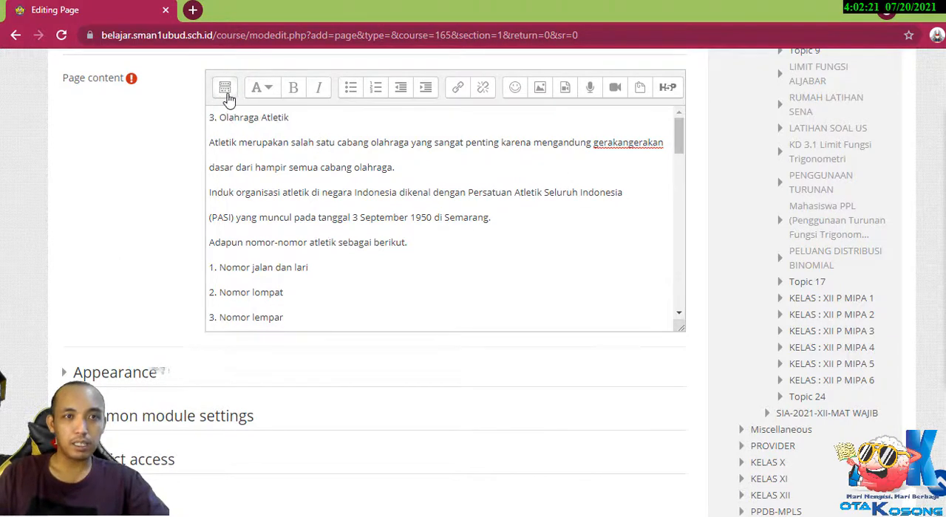
left_click_drag(291, 117, 203, 109)
left_click(225, 88)
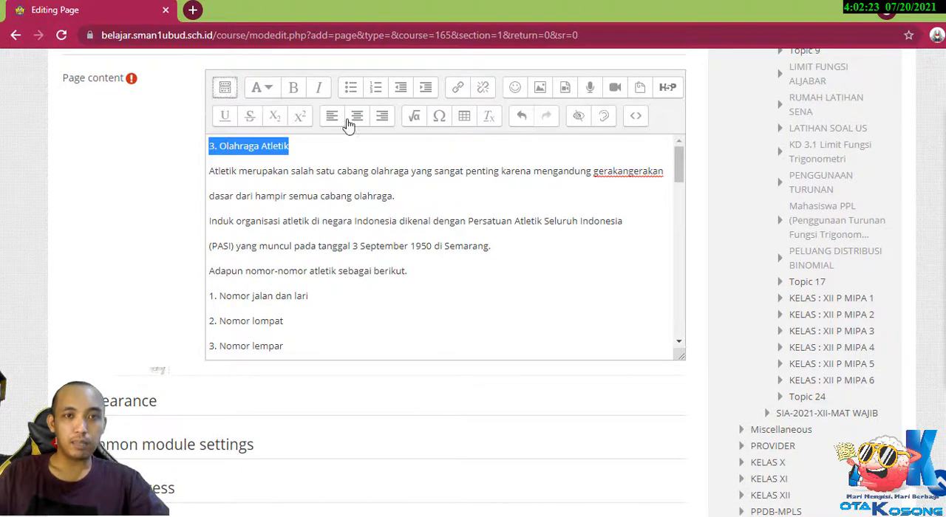
left_click(358, 119)
left_click(502, 154)
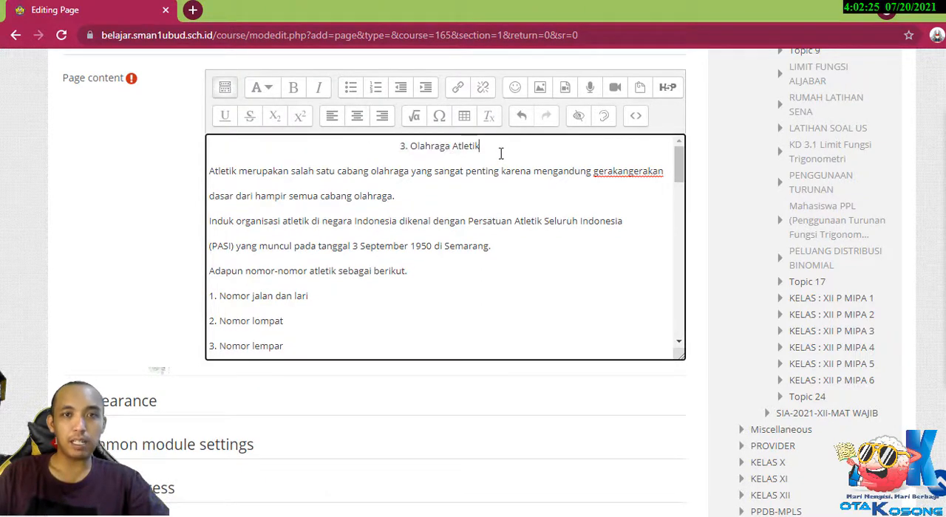
Replace the heading "3. Olahraga Atletik" in the page content with "OLAHRAGA ATLETIK".
left_click_drag(480, 147, 382, 145)
type("OL")
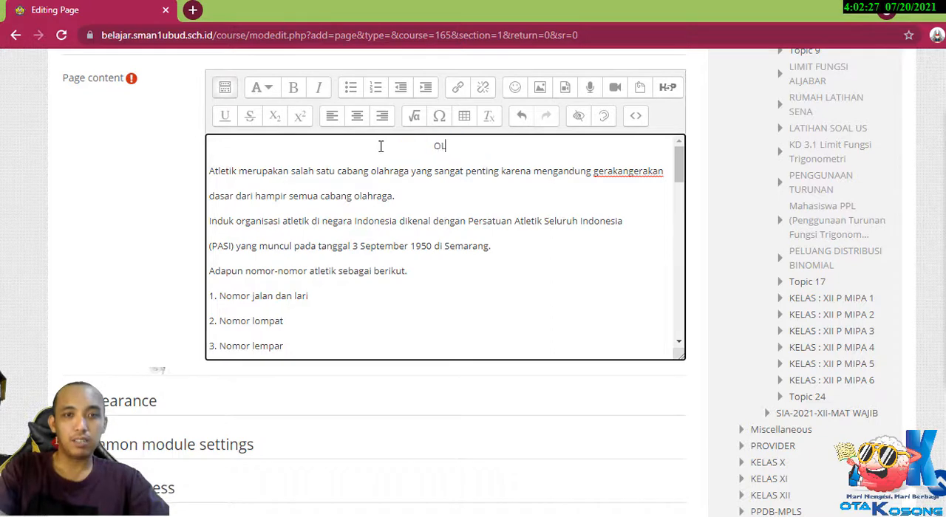
type("AHRAGA ")
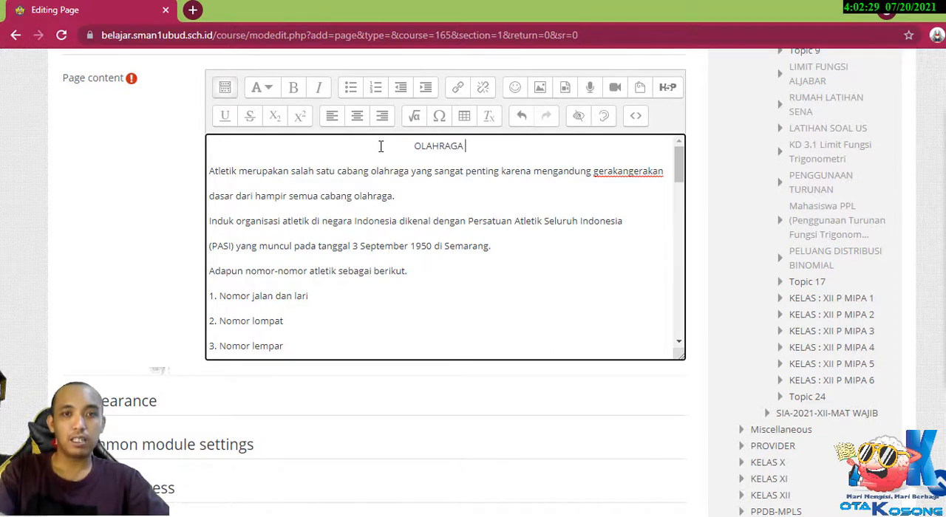
type("ATLETIK")
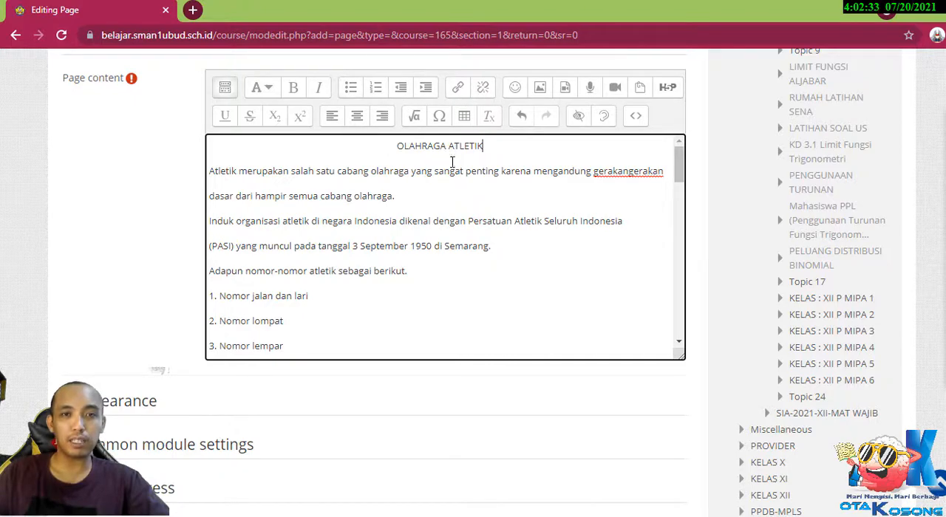
Switch to the blank Word document, paste the copied athletics material and return to the document's beginning.
scroll(355, 186, "down", 10)
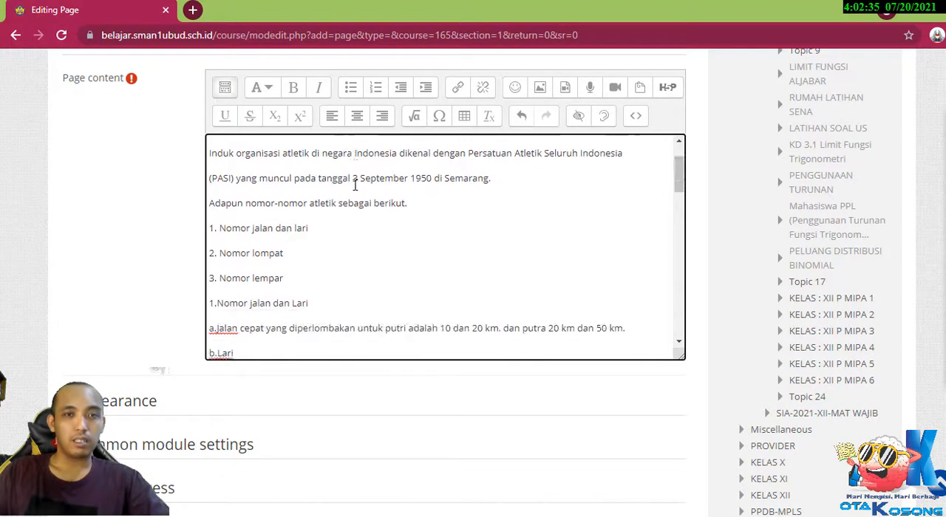
scroll(370, 239, "up", 4)
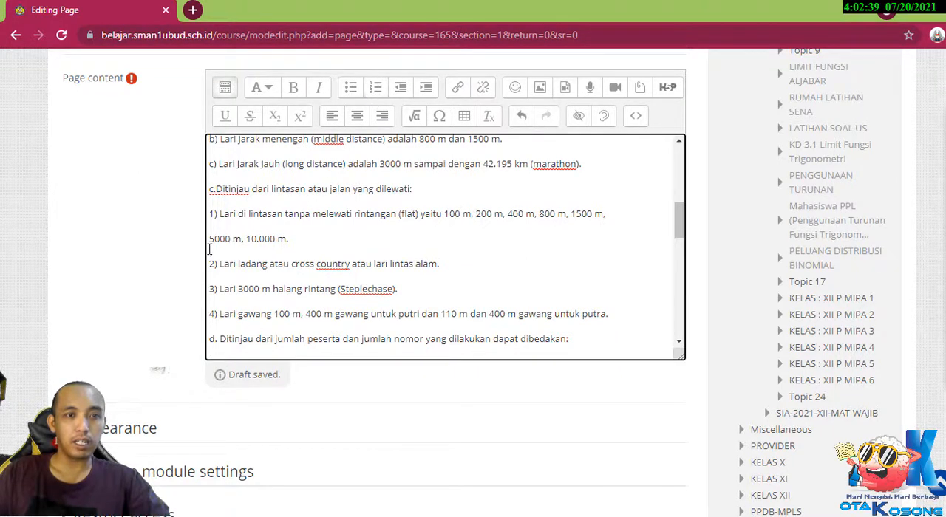
scroll(407, 236, "up", 8)
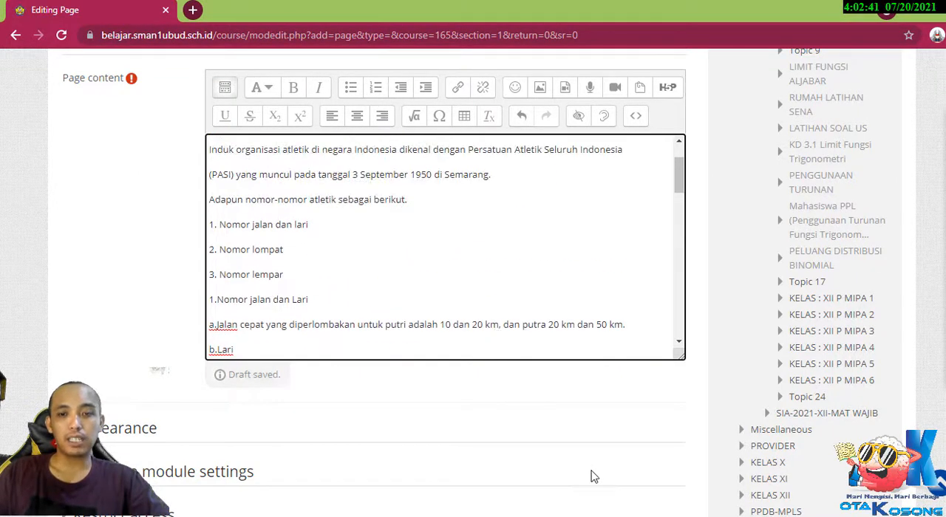
scroll(594, 475, "down", 1)
key("alt+Tab")
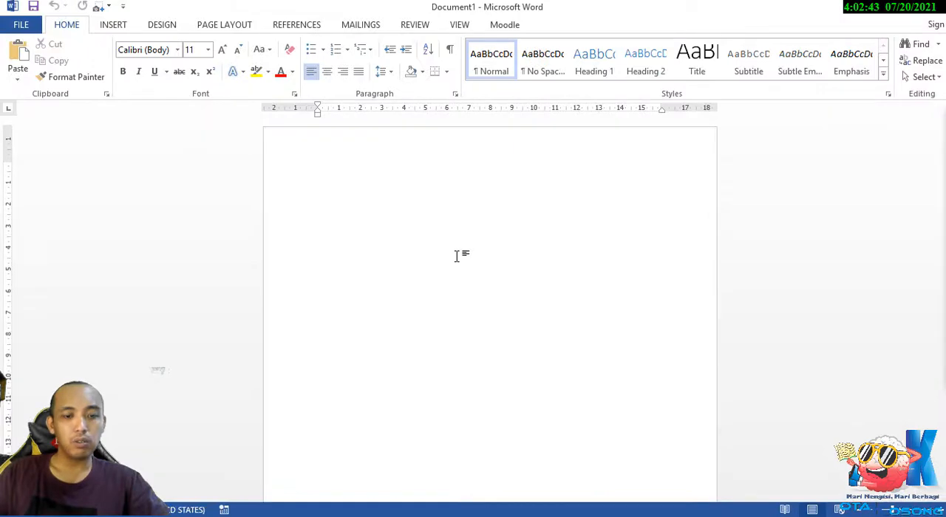
key("ctrl+v")
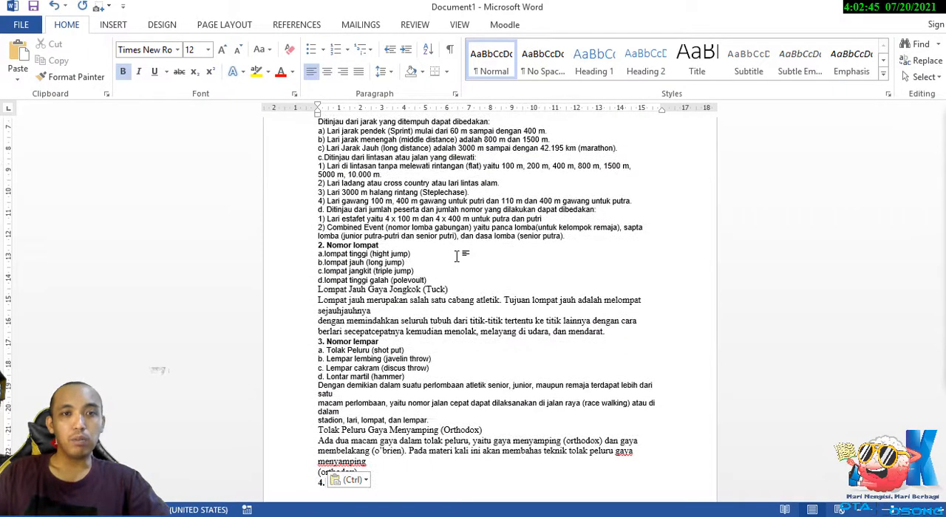
scroll(459, 256, "up", 5)
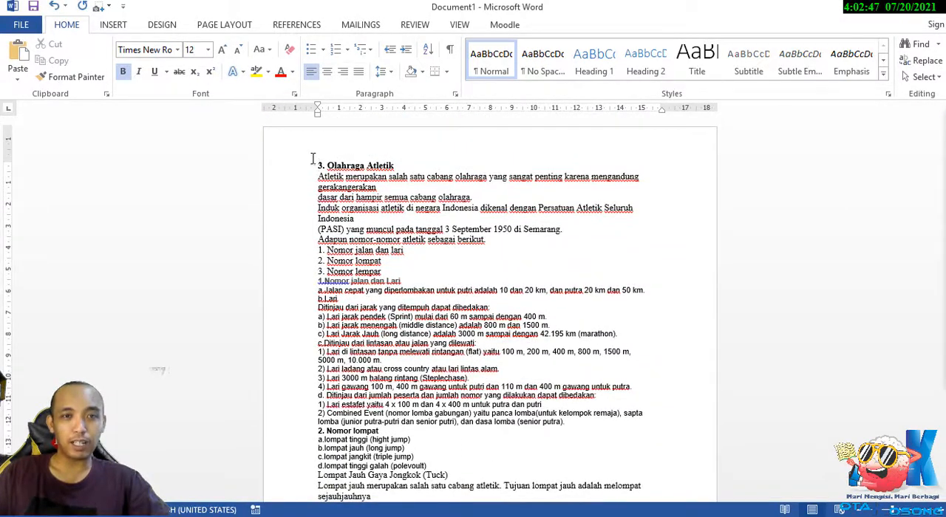
Replace the document's heading "3. Olahraga Atletik" with "OLAHRAGA ATLETK" and center it.
left_click_drag(394, 166, 312, 172)
type("o")
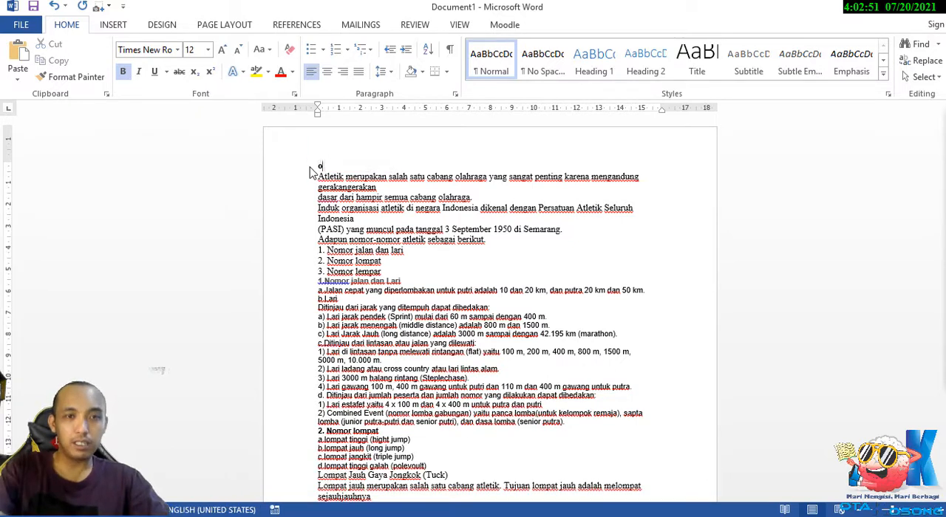
type("lAHRAGA A")
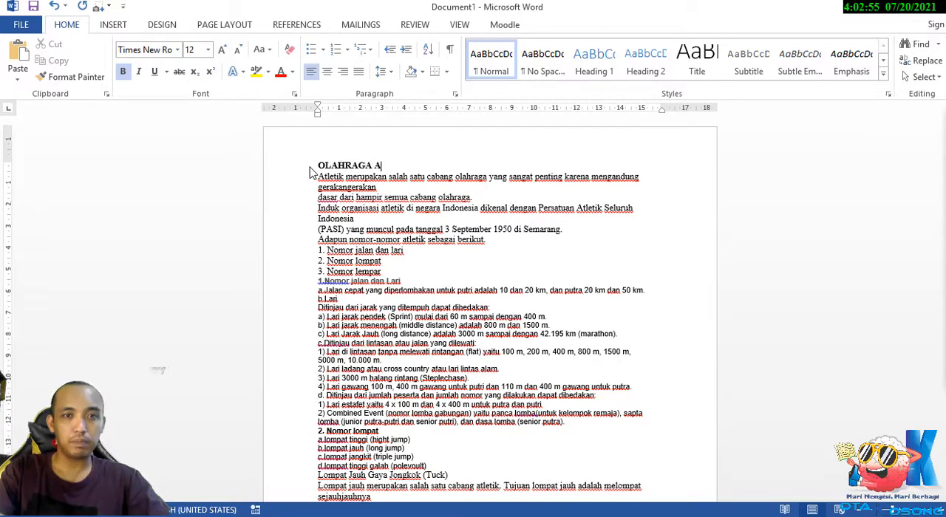
type("TLETIK")
key("shift+Home")
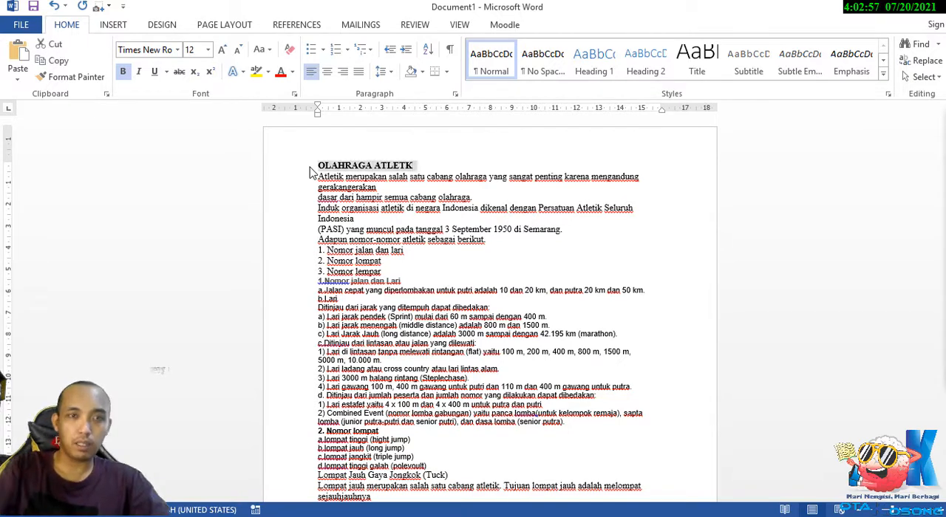
left_click(327, 72)
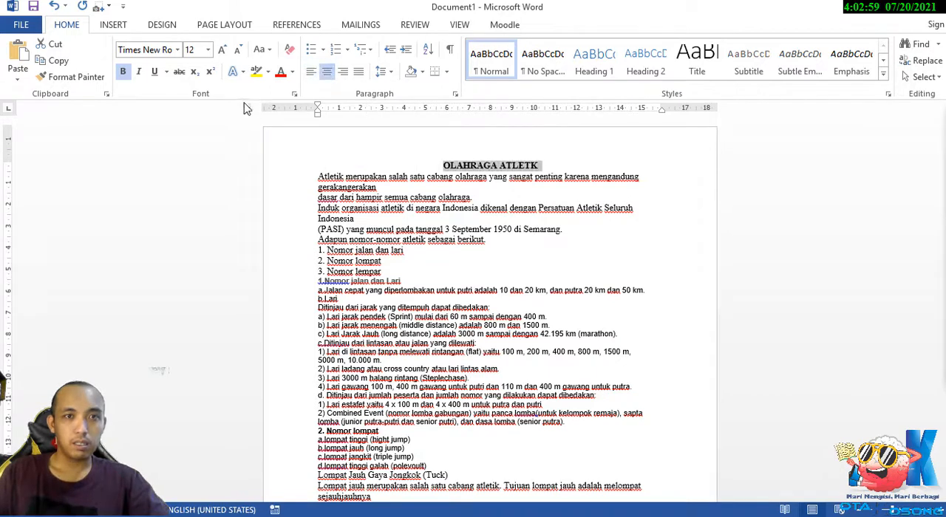
left_click(459, 219)
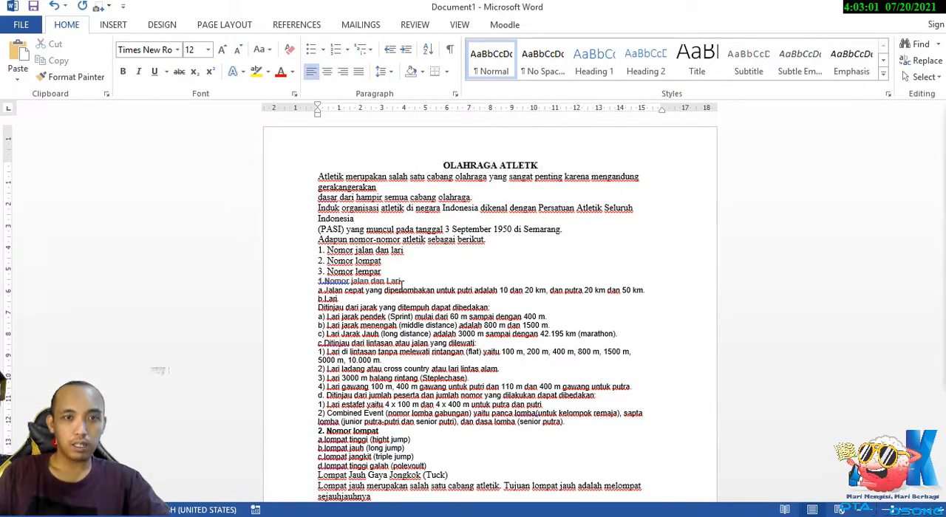
Join the broken lines from "Atletik merupakan" through "di Semarang." into one continuous opening paragraph.
left_click(319, 197)
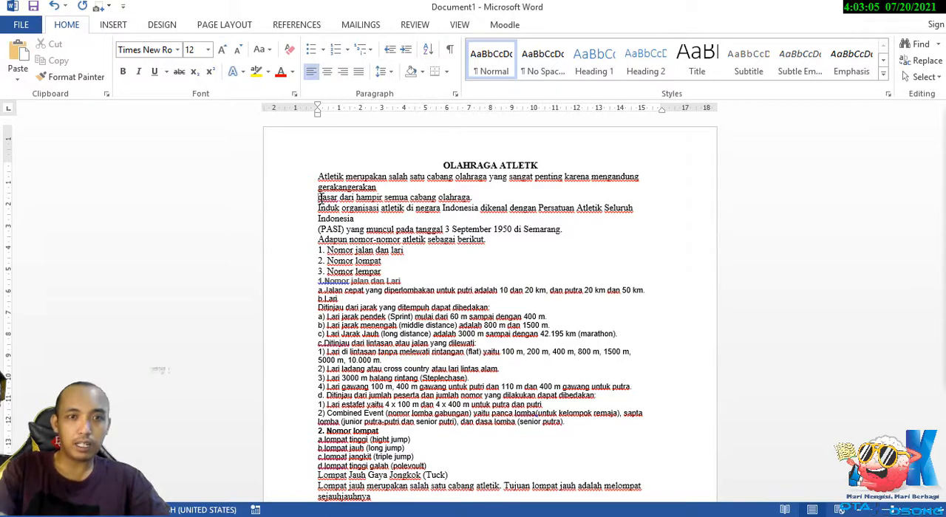
key("BackSpace")
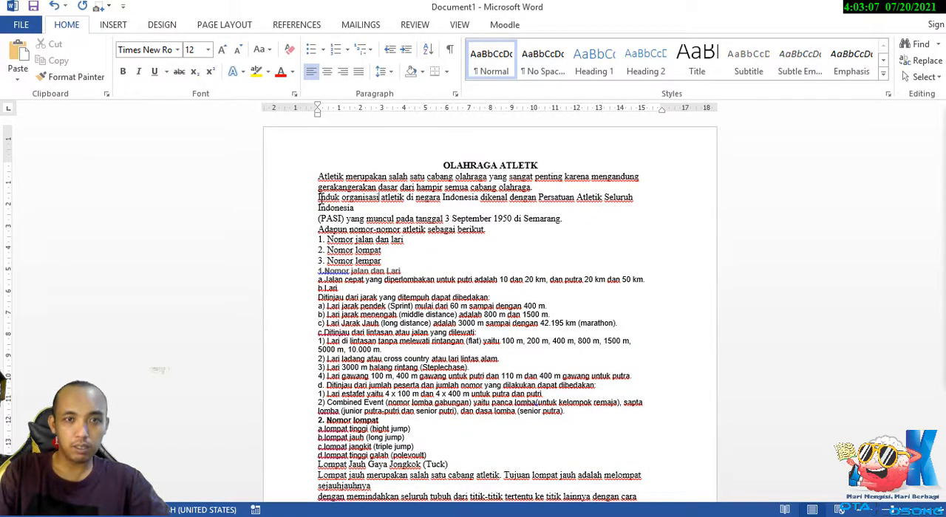
key("BackSpace")
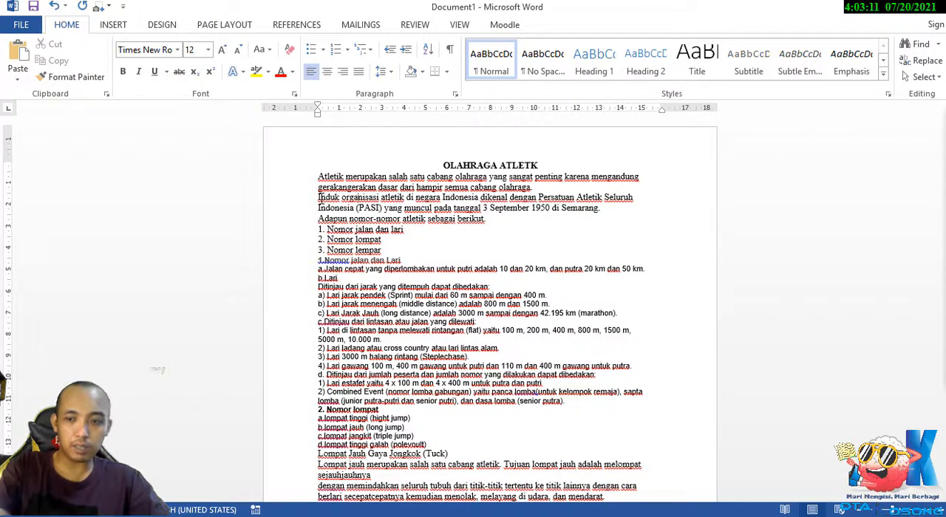
left_click(318, 198)
key("BackSpace")
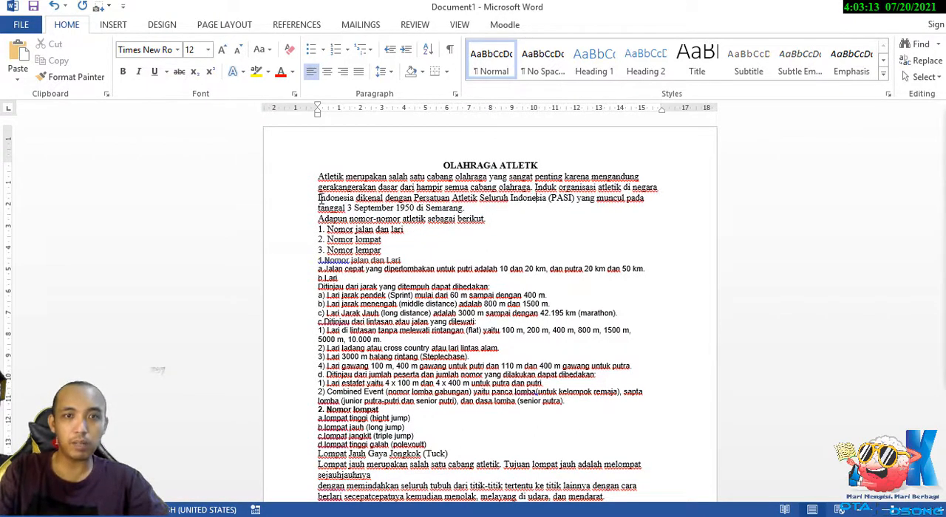
Format the lines "Nomor jalan dan lari", "Nomor lompat" and "Nomor lempar" as an automatic numbered list in the 1. 2. 3. style.
key("Down")
key("Down")
key("Down")
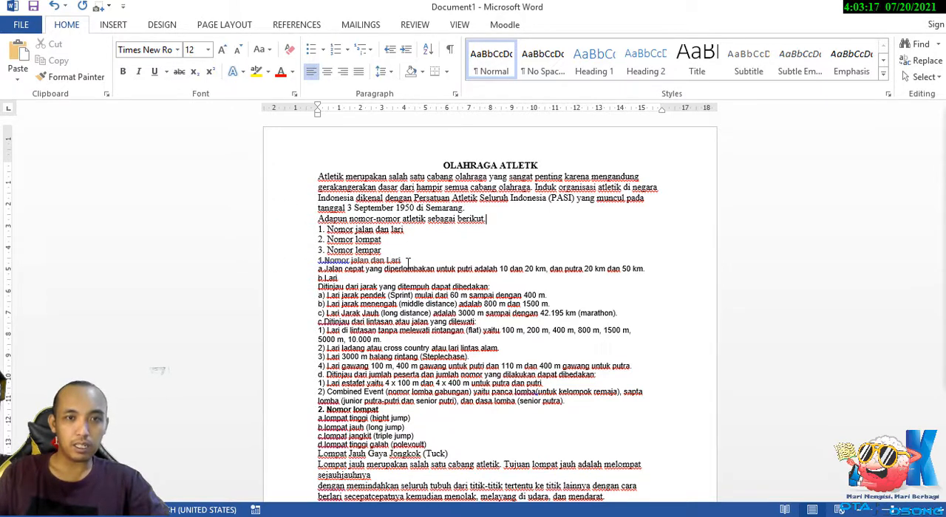
left_click_drag(386, 251, 317, 227)
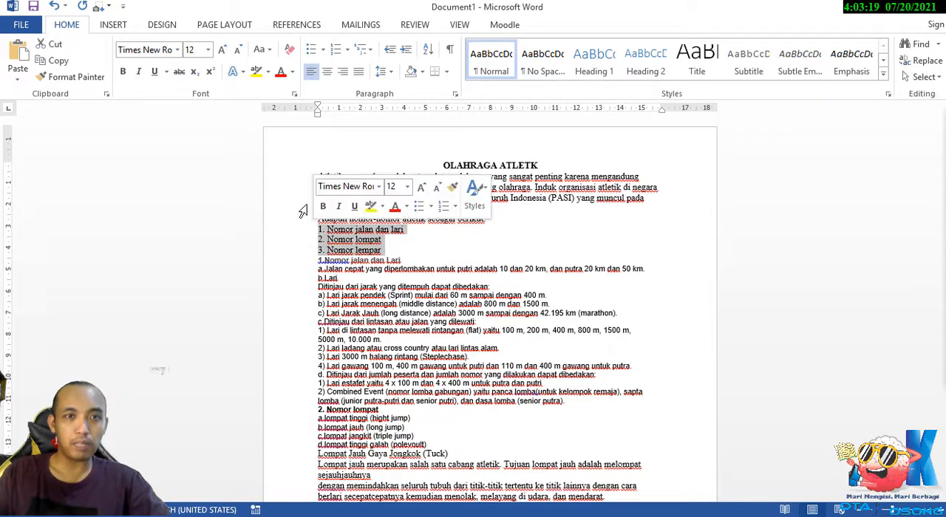
left_click(346, 49)
left_click(414, 110)
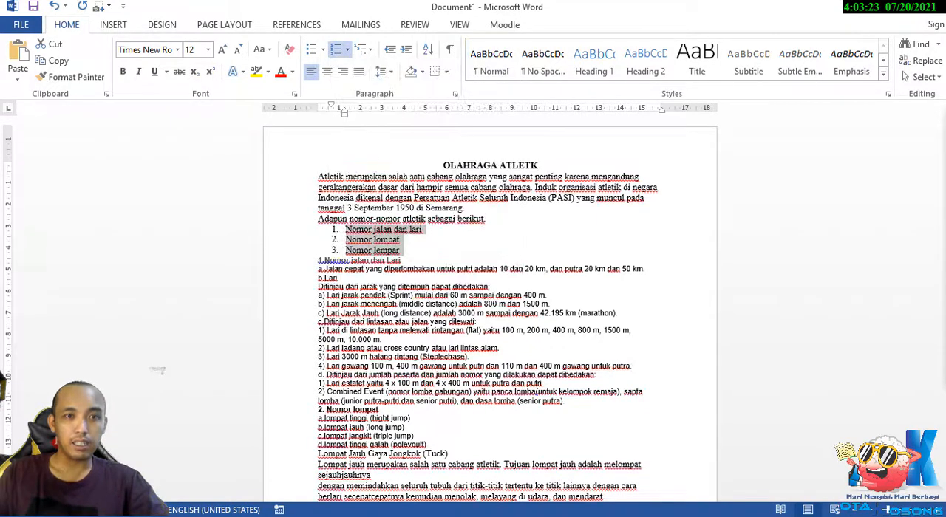
left_click(463, 254)
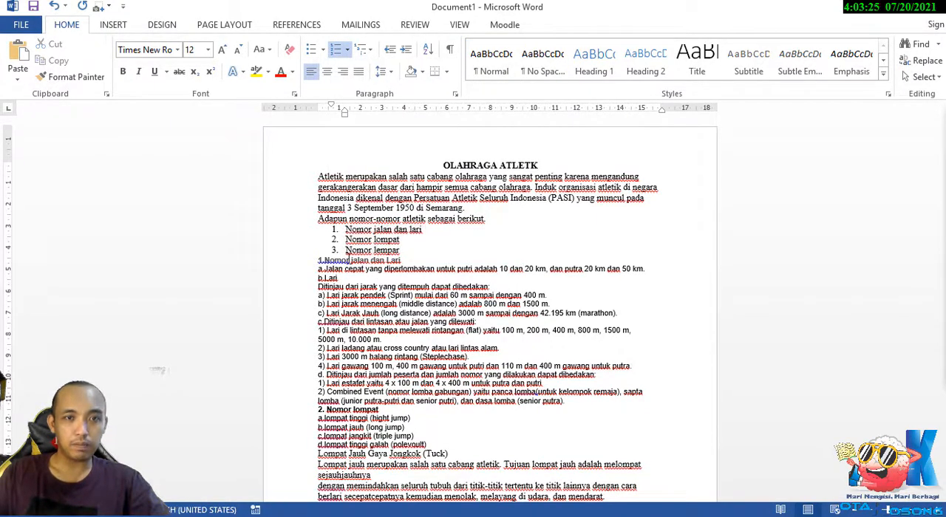
left_click_drag(403, 261, 291, 262)
scroll(321, 214, "down", 3)
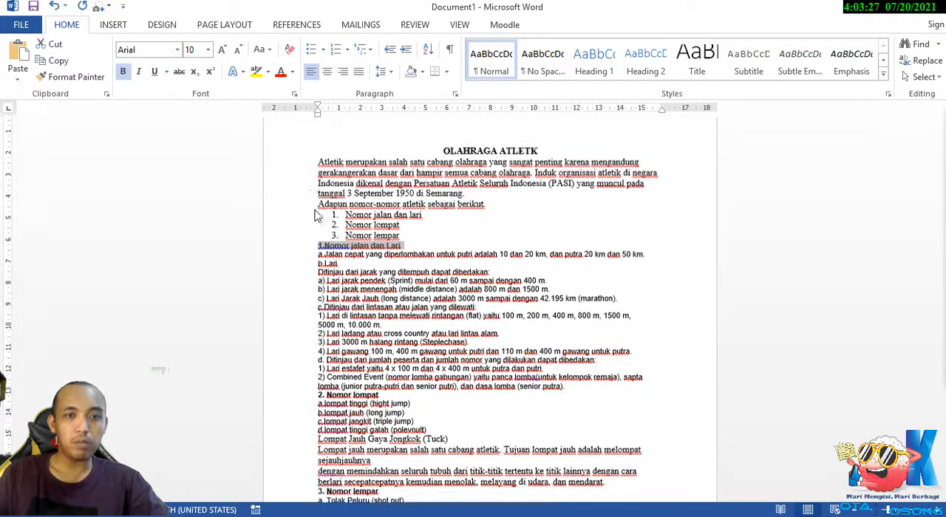
scroll(354, 255, "up", 1)
left_click(304, 228)
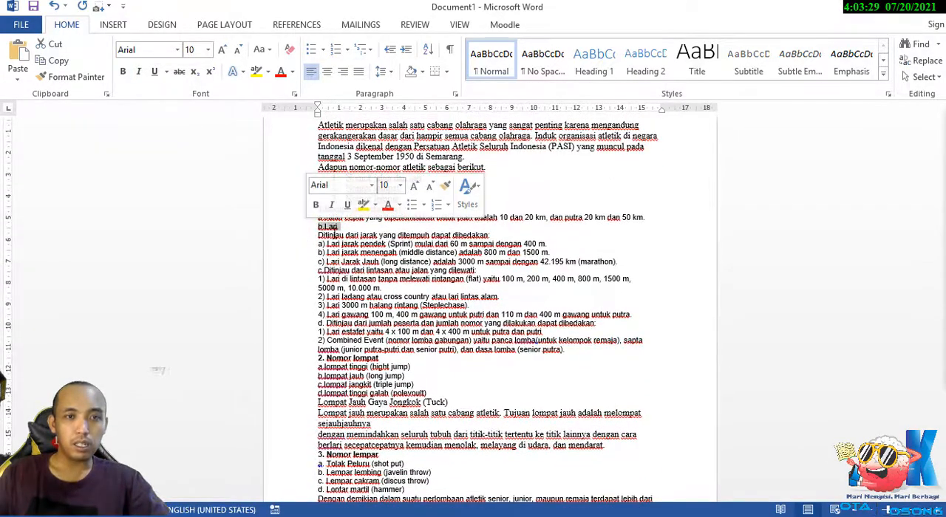
Delete the stray "4." at the end of the document and insert a page break there.
scroll(440, 310, "down", 8)
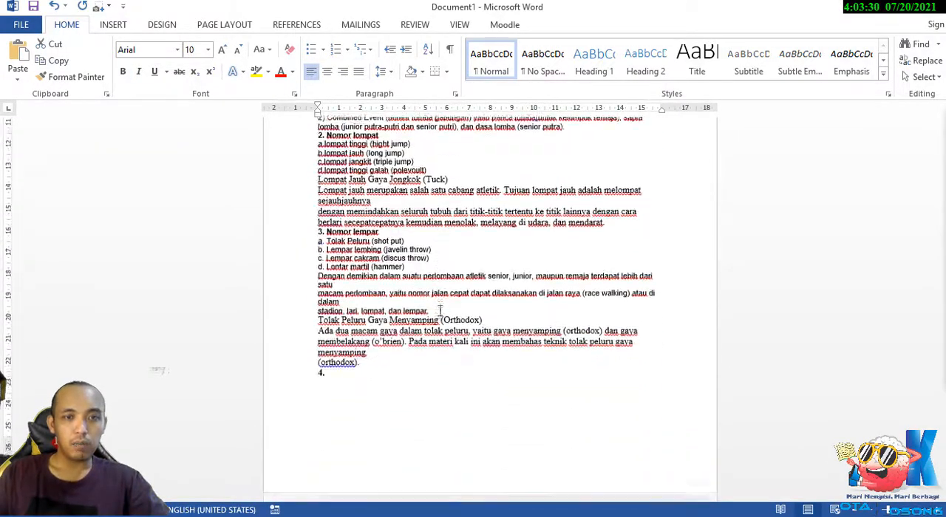
left_click(374, 398)
key("BackSpace")
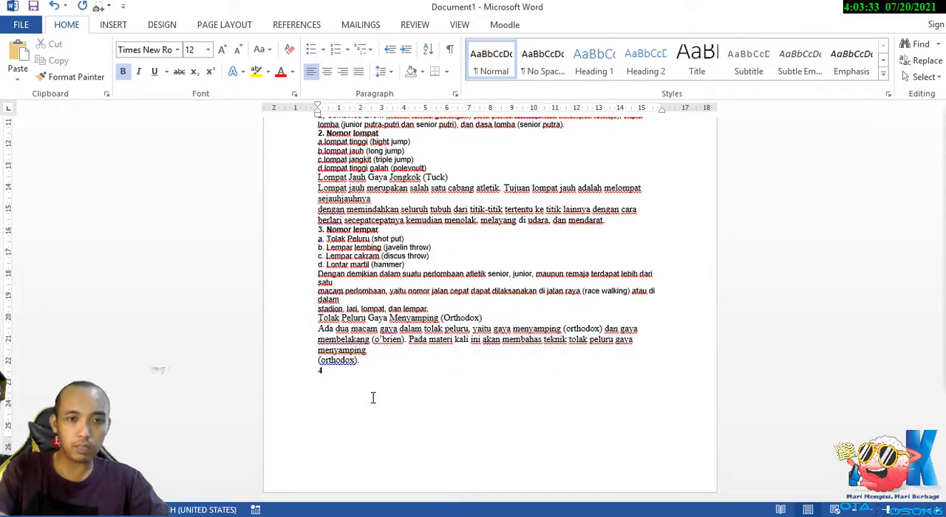
key("BackSpace")
key("BackSpace")
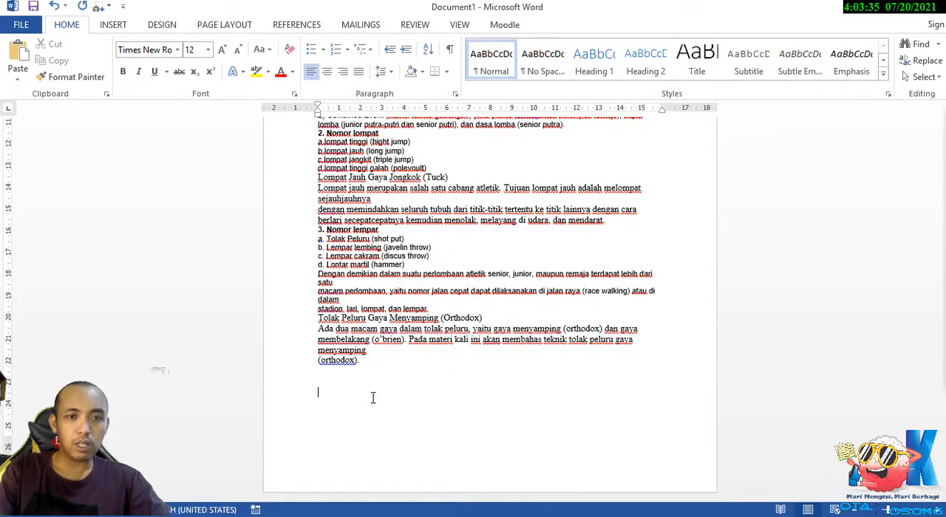
key("ctrl+Return")
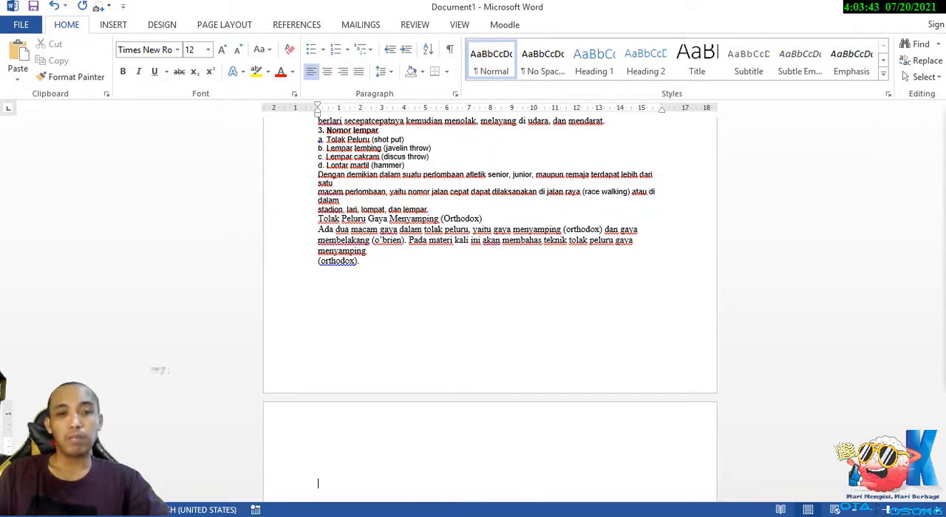
Switch to Firefox and bring up the bola.com article "Pengertian Atletik dan Jenis-Jenis Cabang Olahraganya".
key("alt+Tab")
left_click(257, 10)
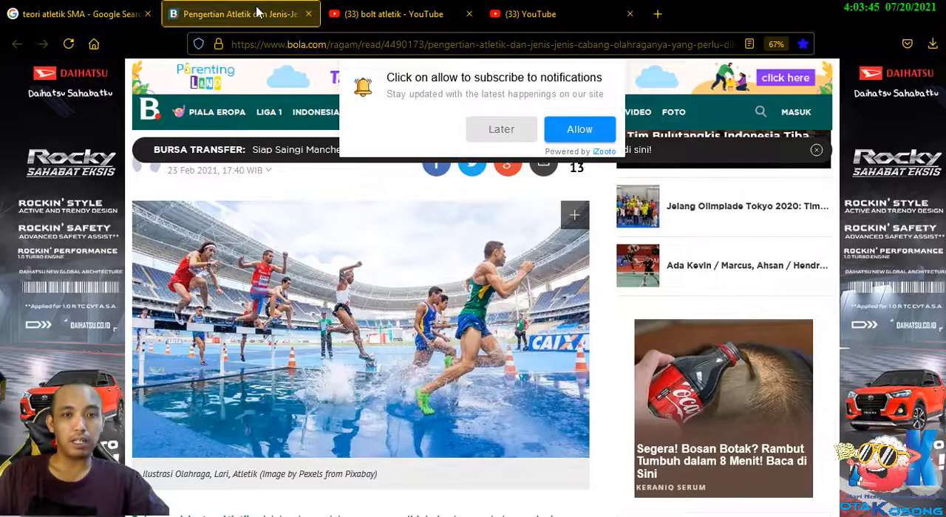
scroll(453, 279, "down", 10)
scroll(408, 302, "up", 3)
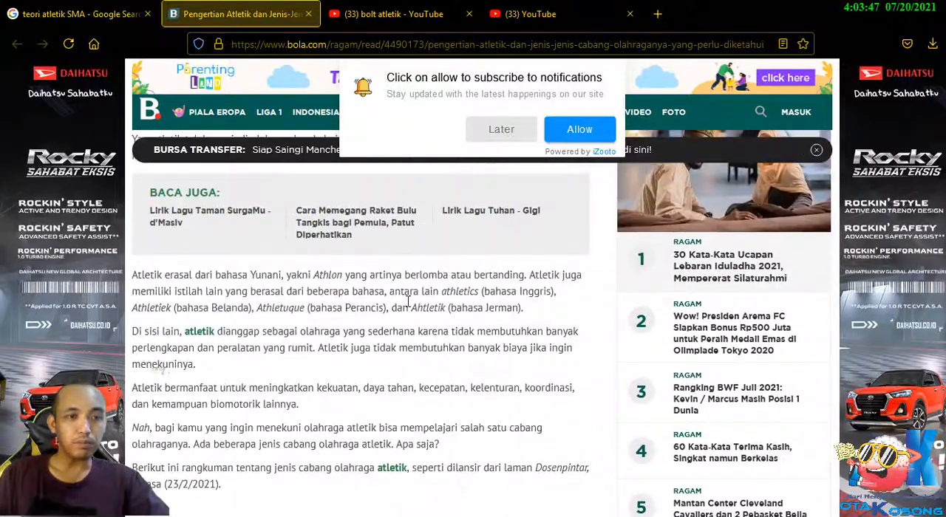
Copy the article's opening section, including its photo, through the paragraph ending "Selasa (23/2/2021).".
scroll(408, 302, "down", 2)
left_click_drag(239, 354, 132, 126)
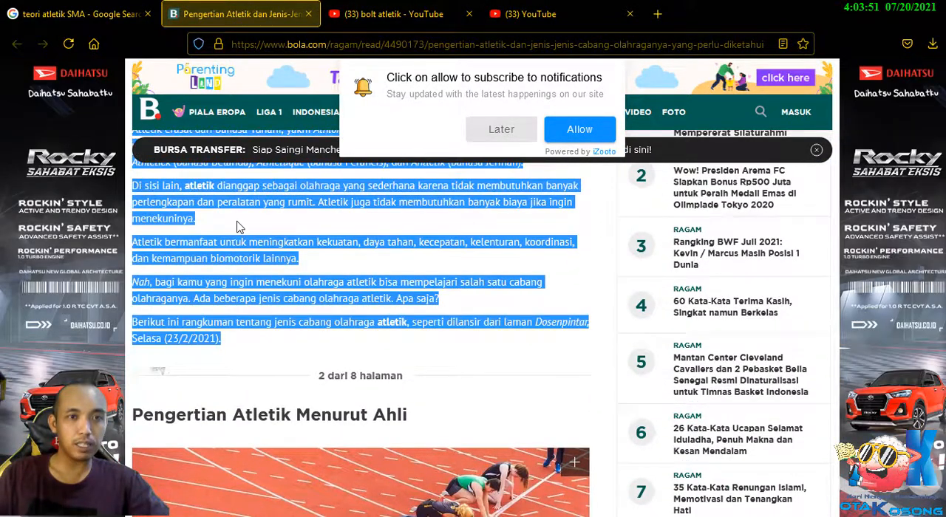
scroll(238, 227, "up", 5)
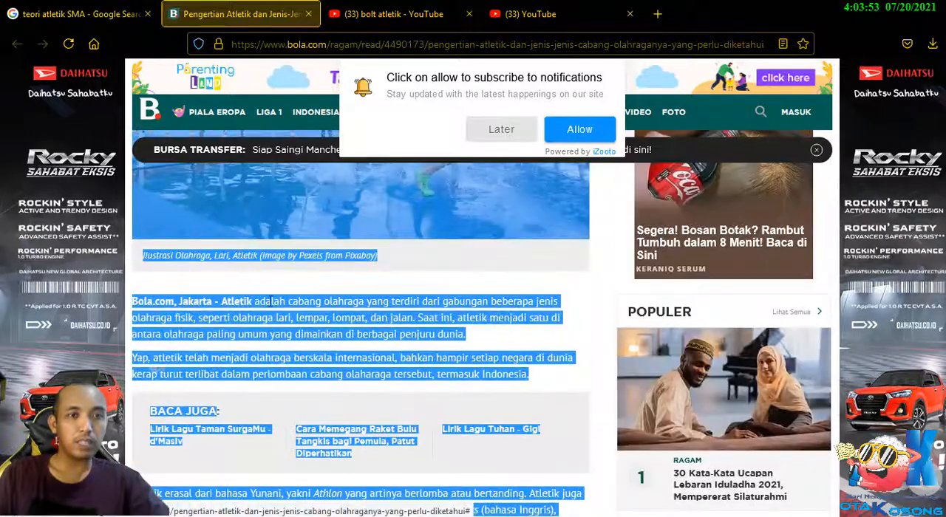
right_click(295, 309)
left_click(325, 318)
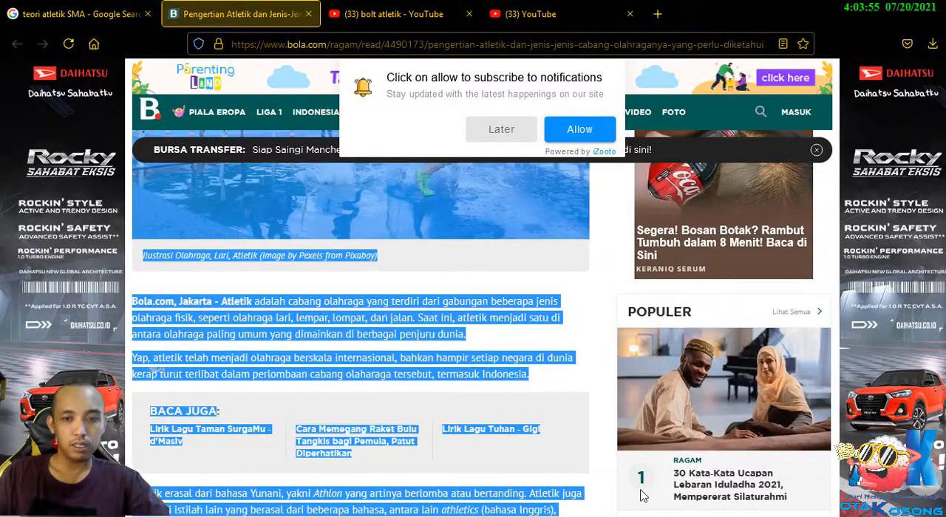
right_click(409, 321)
left_click(434, 335)
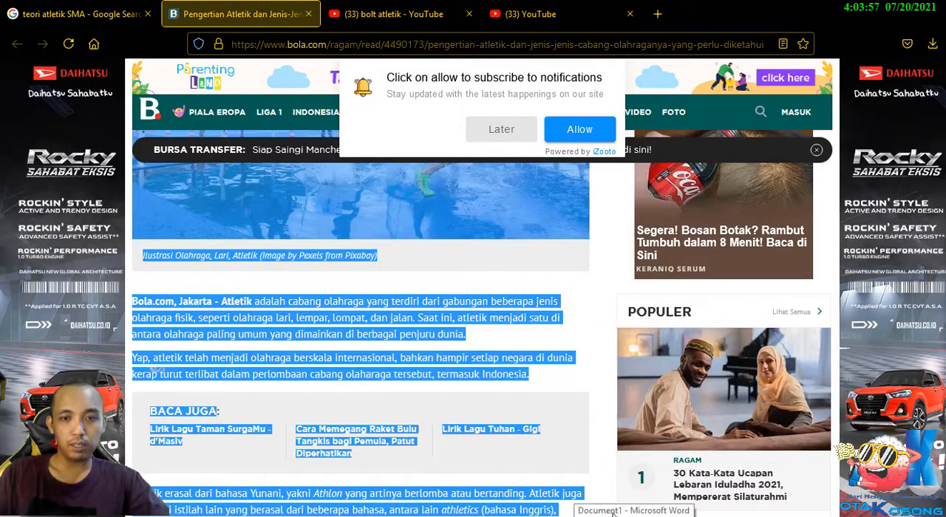
Switch to the Word document and paste the copied article section between the "OLAHRAGA ATLETK" title and the first paragraph, with blank lines around it.
left_click(634, 516)
scroll(473, 285, "up", 5)
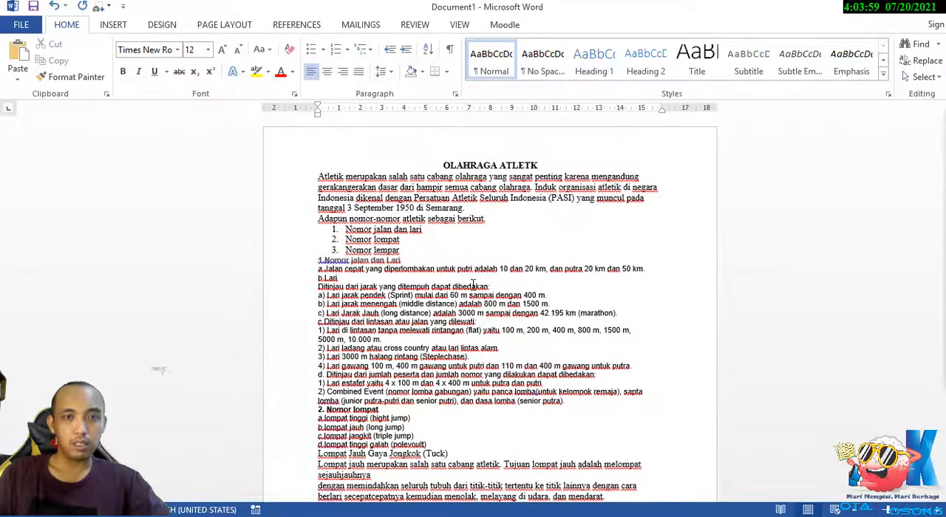
left_click(318, 178)
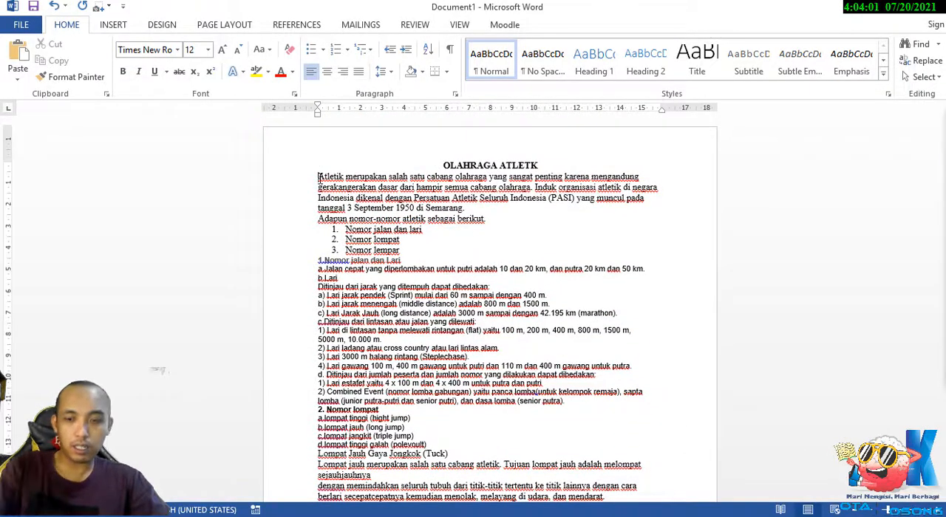
key("Return")
key("Return")
key("Return")
key("Return")
key("Return")
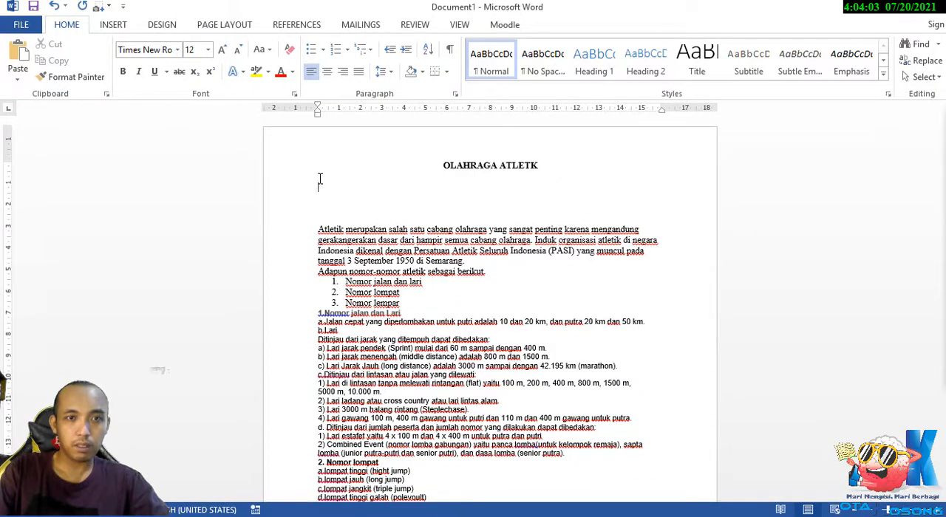
key("ctrl+v")
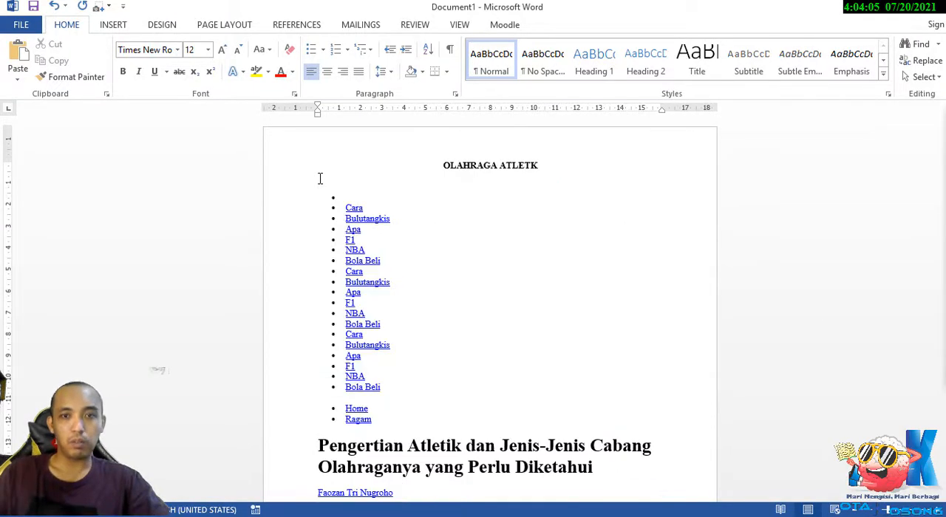
Delete everything above the pasted photo, including the document title, website menu links, article headline, author and date.
scroll(470, 297, "up", 10)
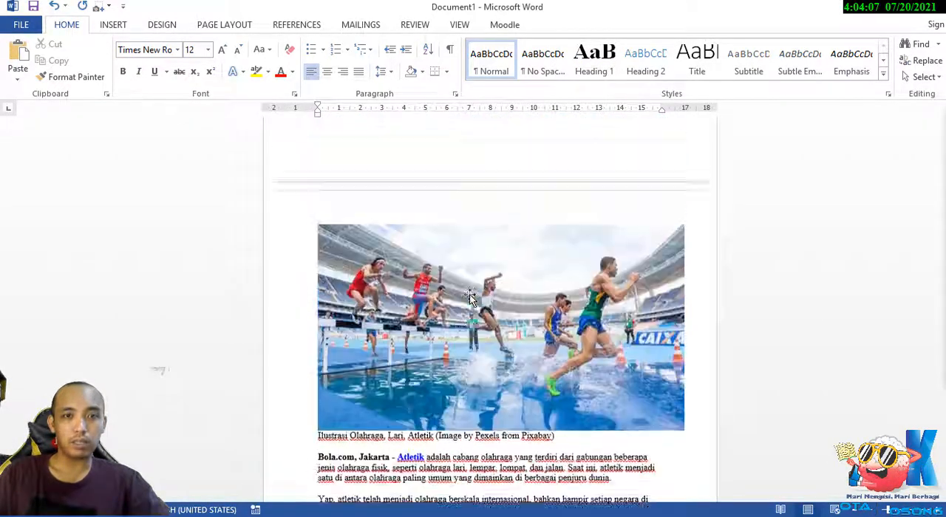
scroll(470, 297, "up", 10)
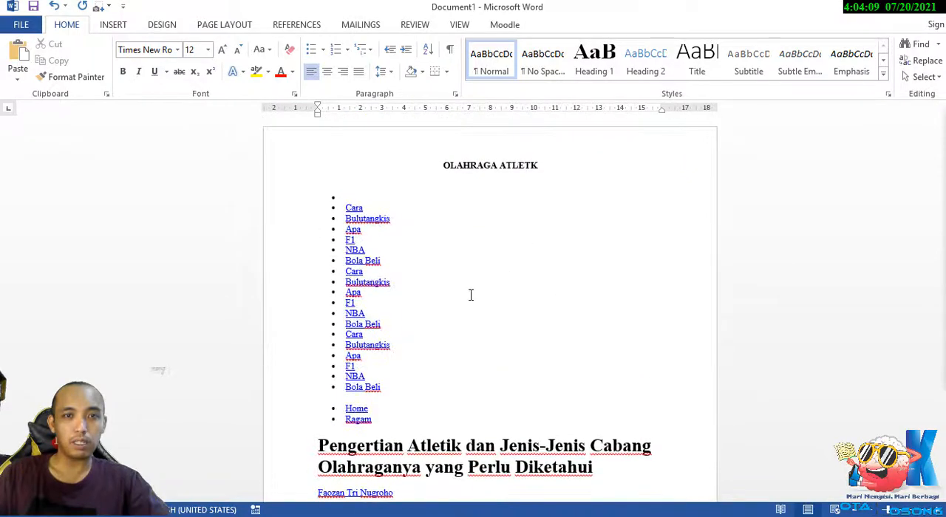
scroll(471, 295, "down", 3)
scroll(471, 295, "down", 4)
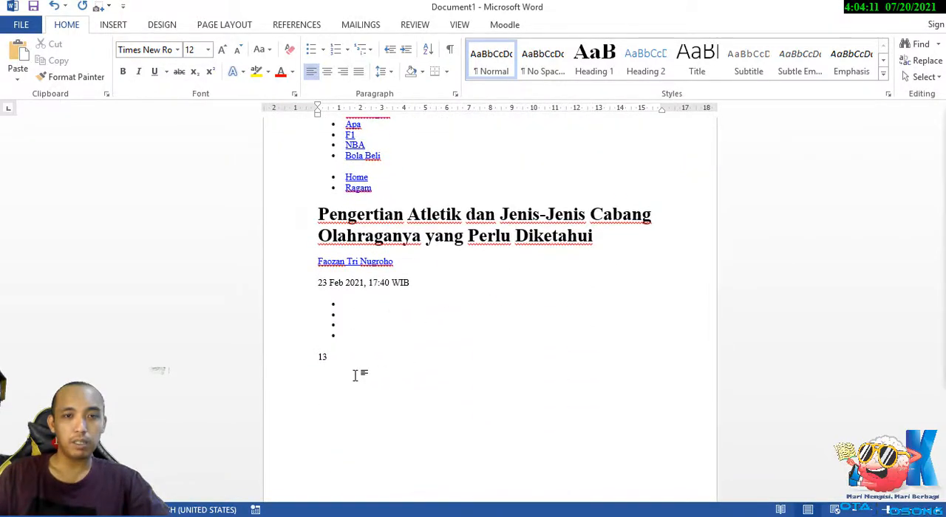
left_click_drag(359, 372, 292, 159)
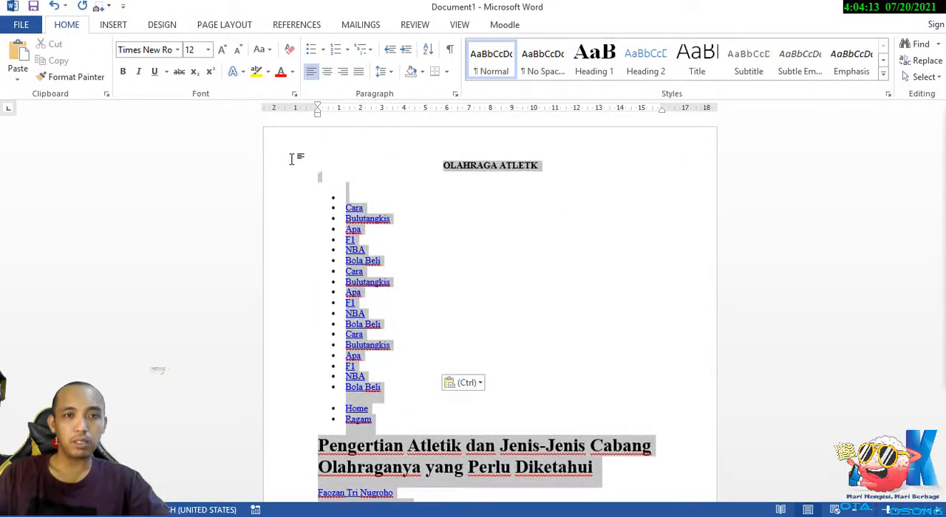
key("Delete")
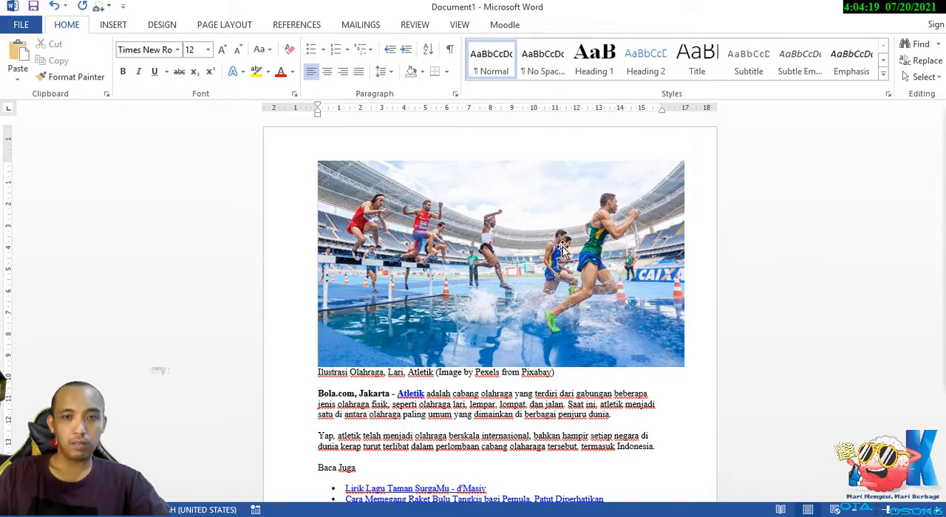
Clear all formatting from the pasted article text below the photo caption, through "Selasa (23/2/2021).", and justify it.
scroll(425, 369, "down", 3)
scroll(362, 359, "down", 1)
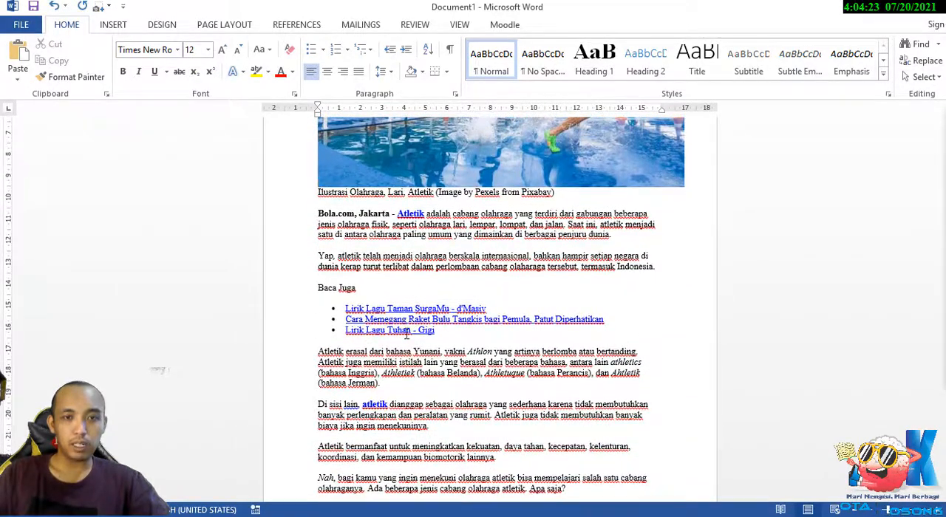
scroll(406, 334, "down", 8)
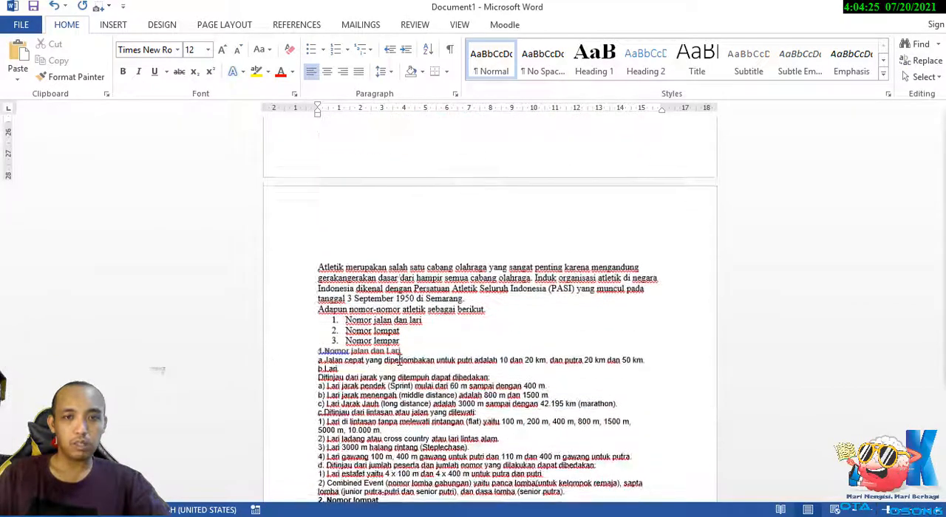
scroll(399, 360, "up", 7)
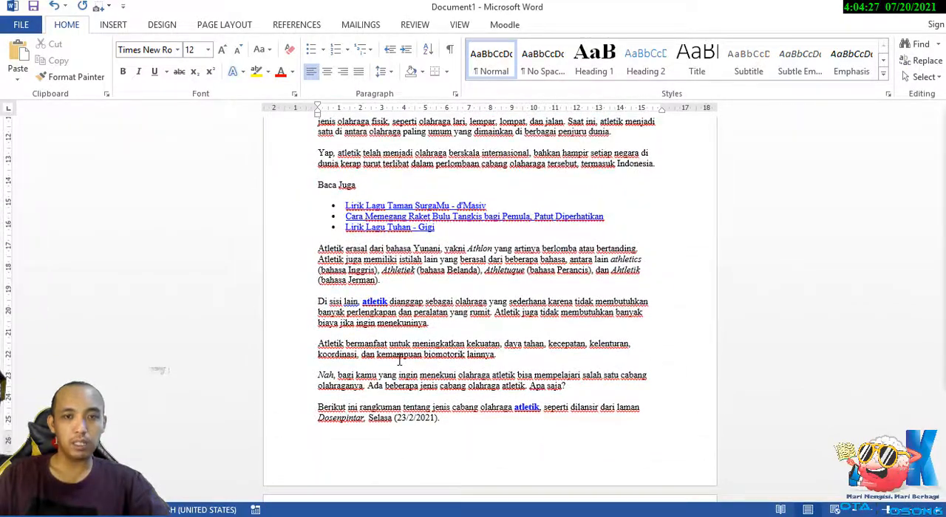
scroll(399, 360, "up", 1)
left_click_drag(448, 470, 314, 158)
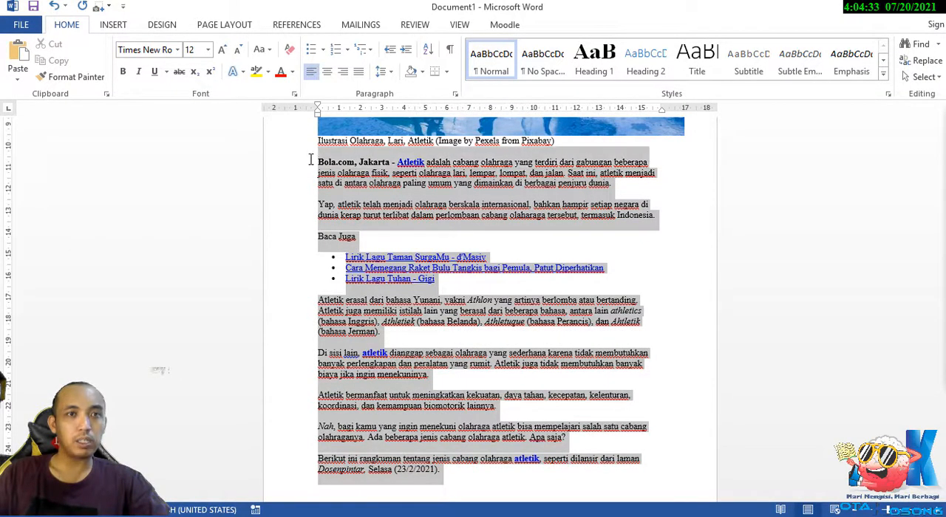
left_click(289, 52)
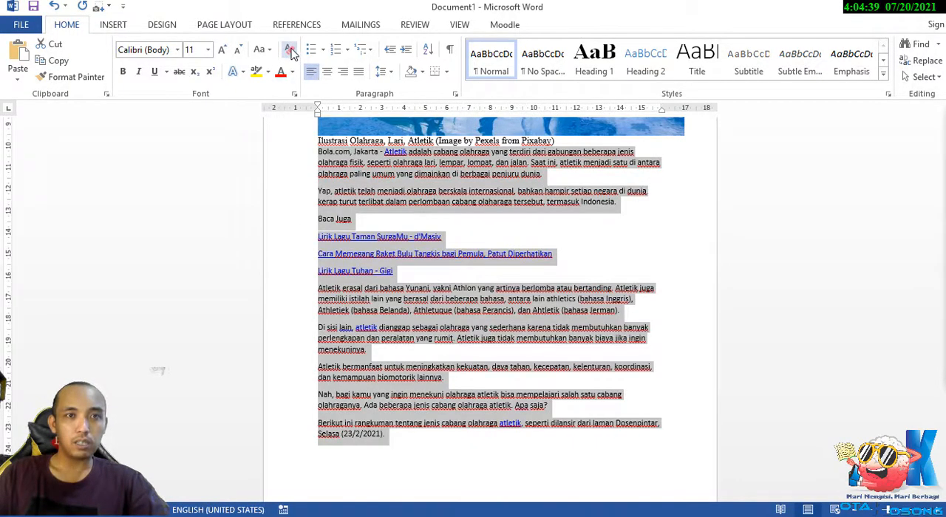
left_click(293, 53)
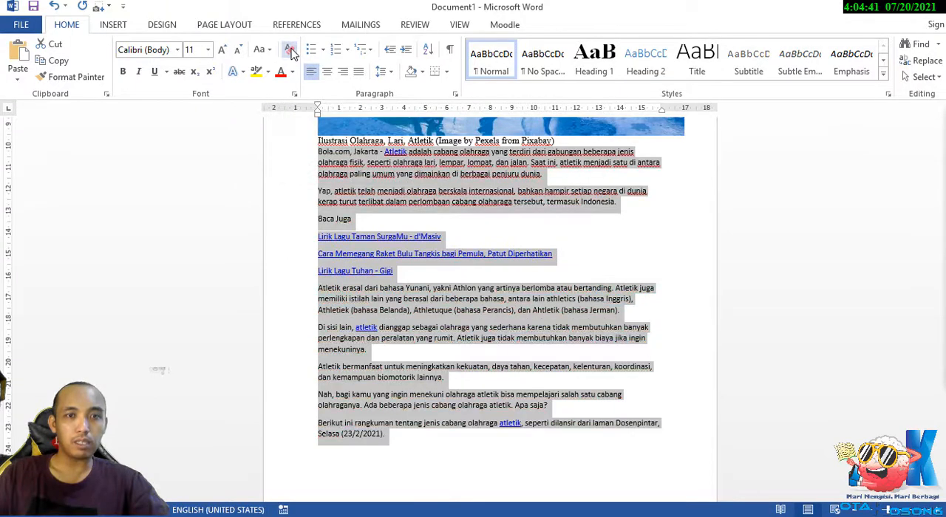
scroll(475, 237, "up", 1)
scroll(476, 237, "up", 2)
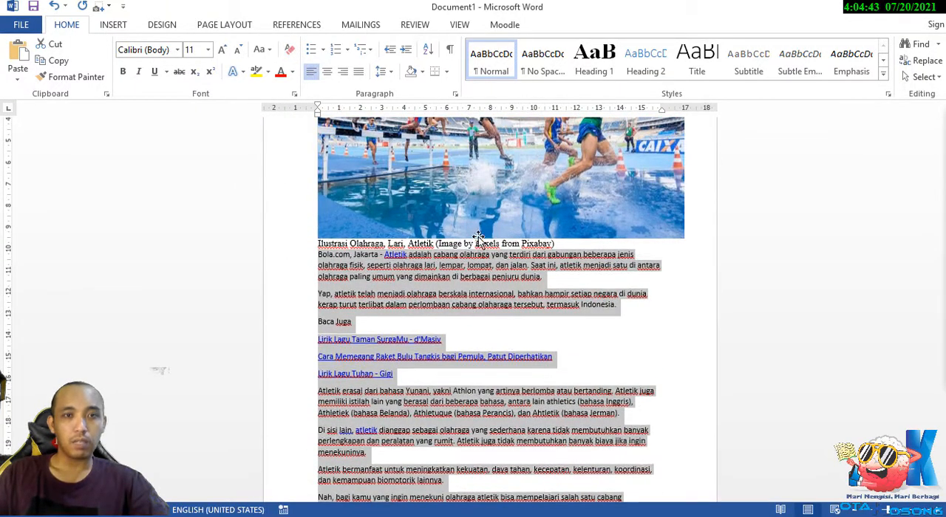
left_click(358, 73)
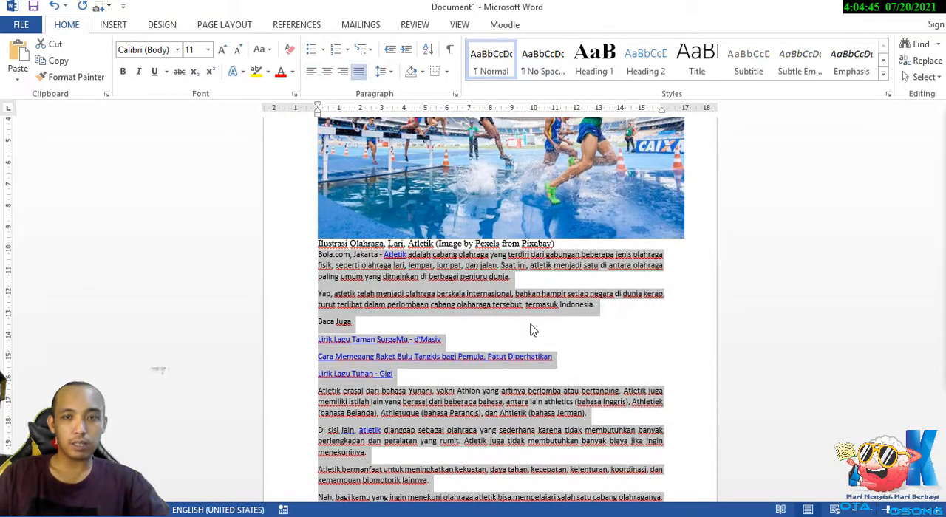
Add a centred, bold heading "ATLETIK" between the photo caption and the first article paragraph.
left_click(319, 259)
key("Return")
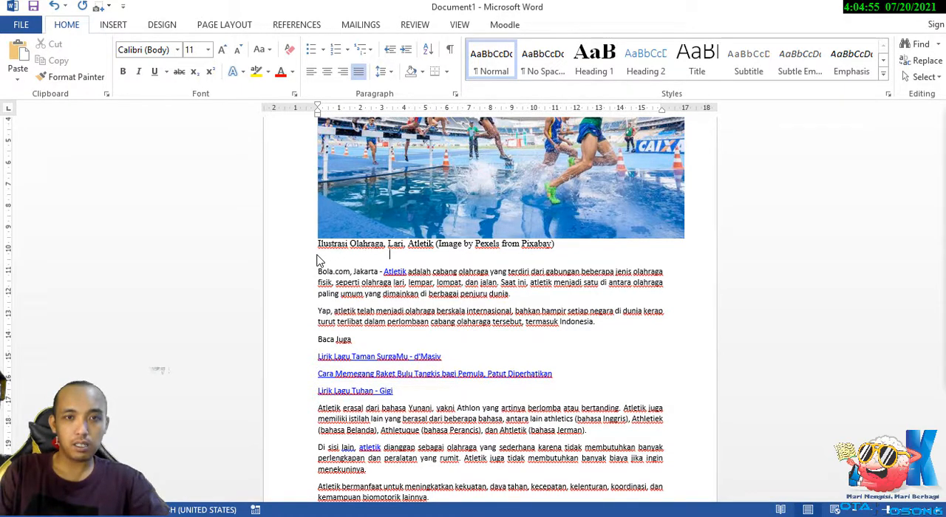
left_click(327, 71)
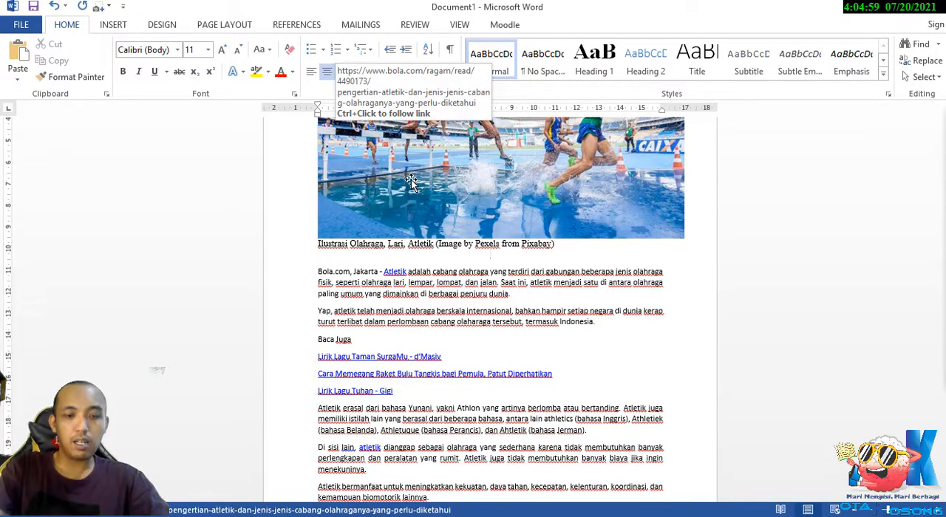
type("at")
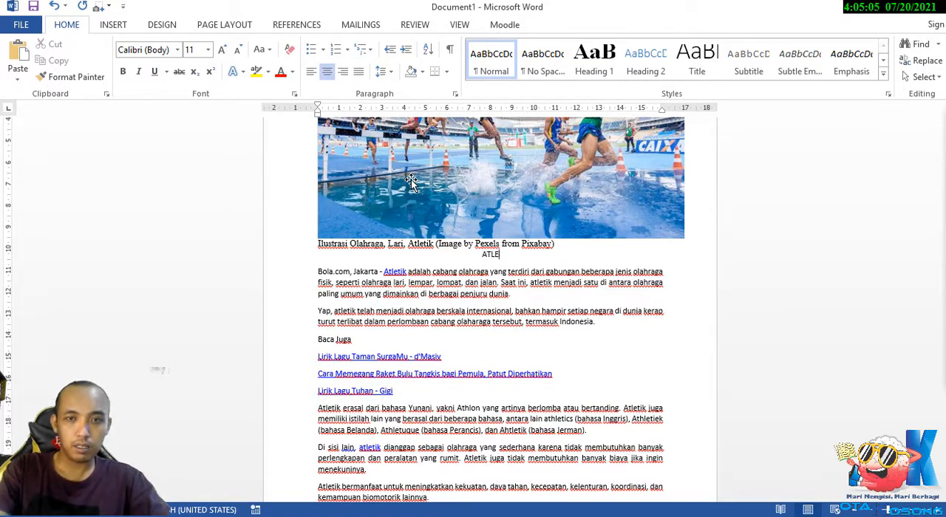
key("shift+Home")
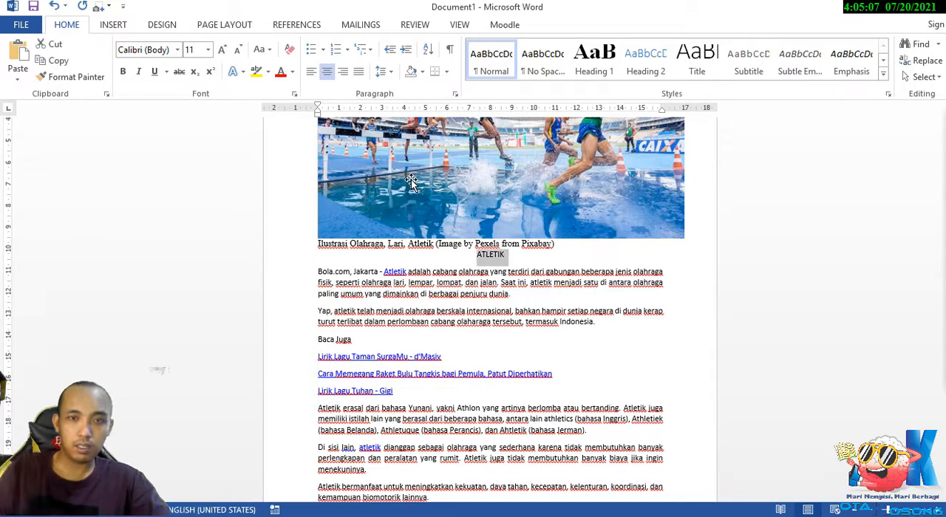
left_click(123, 71)
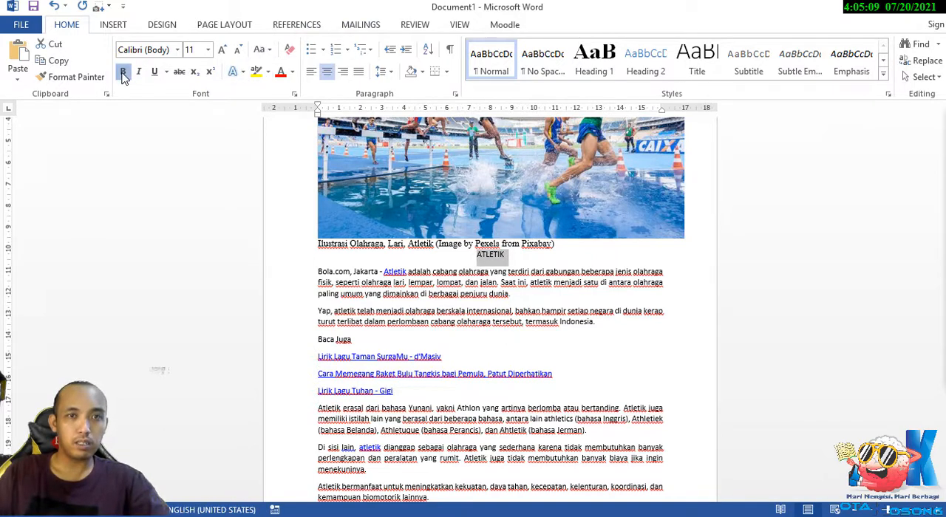
Format the three linked titles under "Baca Juga" as a 1. 2. 3. numbered list.
scroll(350, 311, "down", 3)
scroll(387, 323, "down", 2)
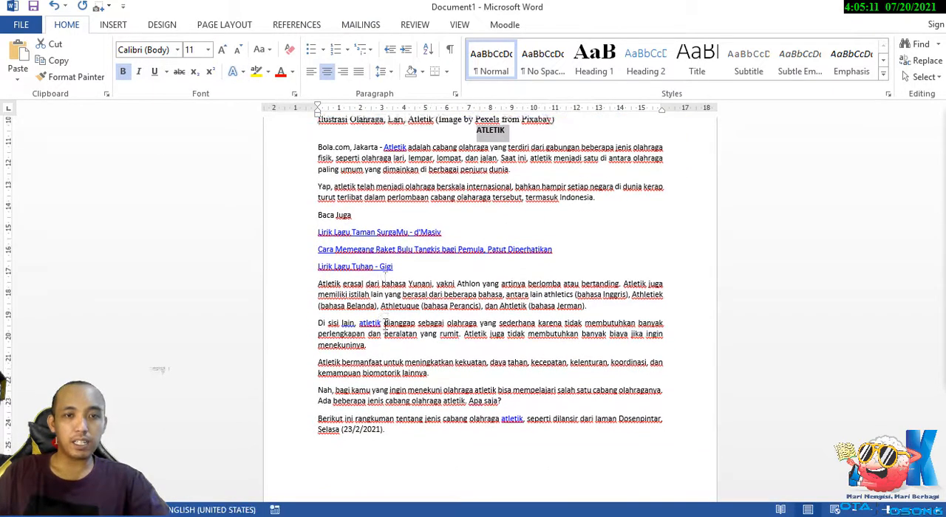
left_click_drag(396, 264, 317, 228)
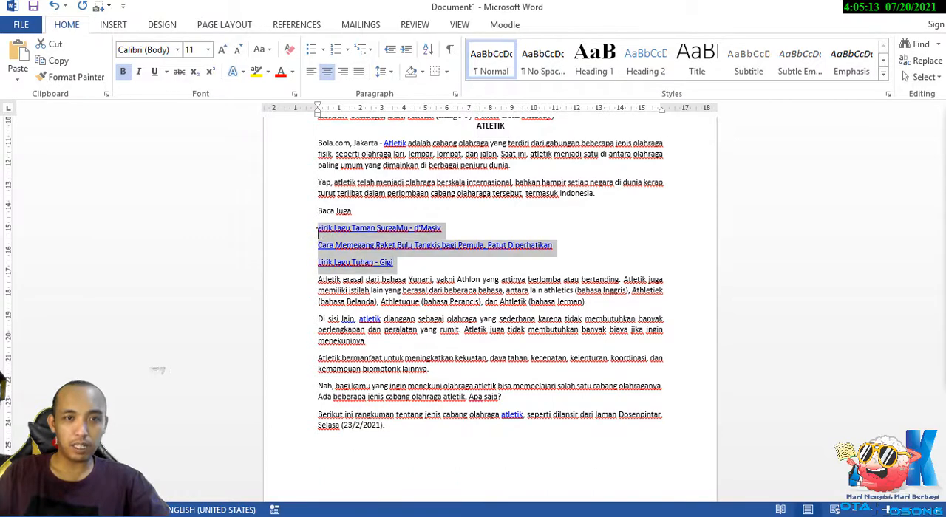
left_click(340, 50)
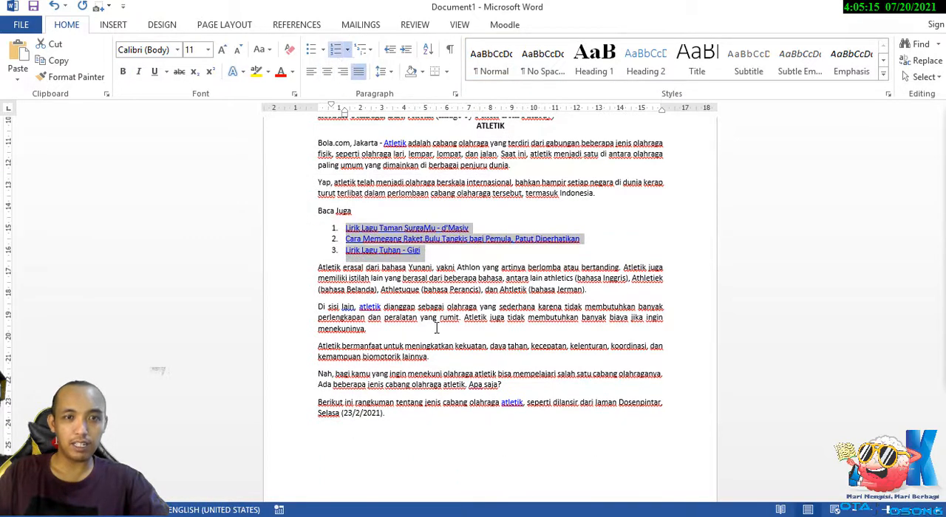
Insert a blank line between the list item "Nomor lempar" and the line "1.Nomor jalan dan Lari".
scroll(568, 396, "down", 4)
scroll(569, 396, "down", 2)
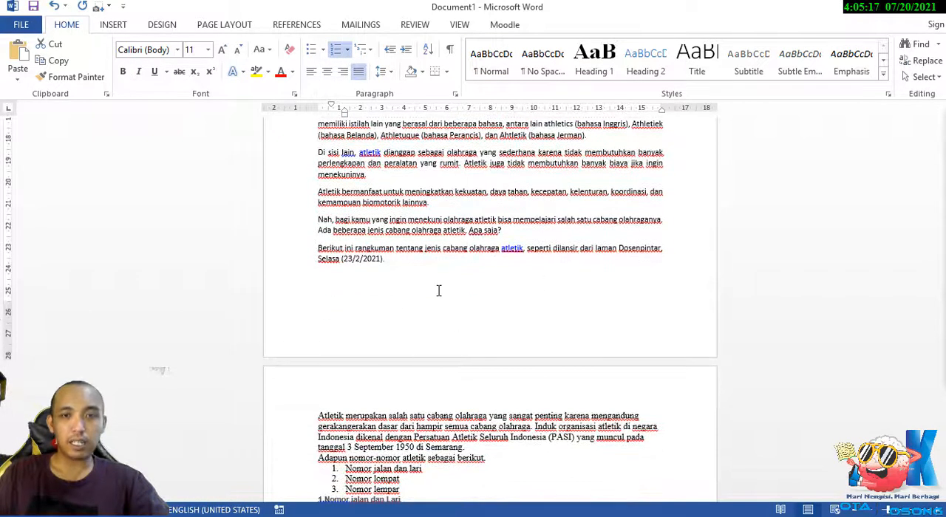
scroll(438, 290, "down", 11)
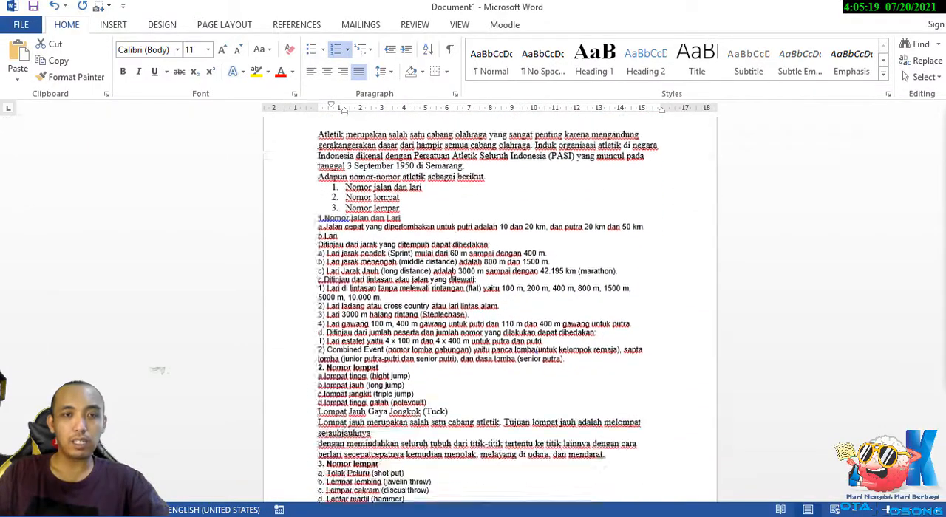
scroll(418, 188, "down", 1)
left_click(418, 189)
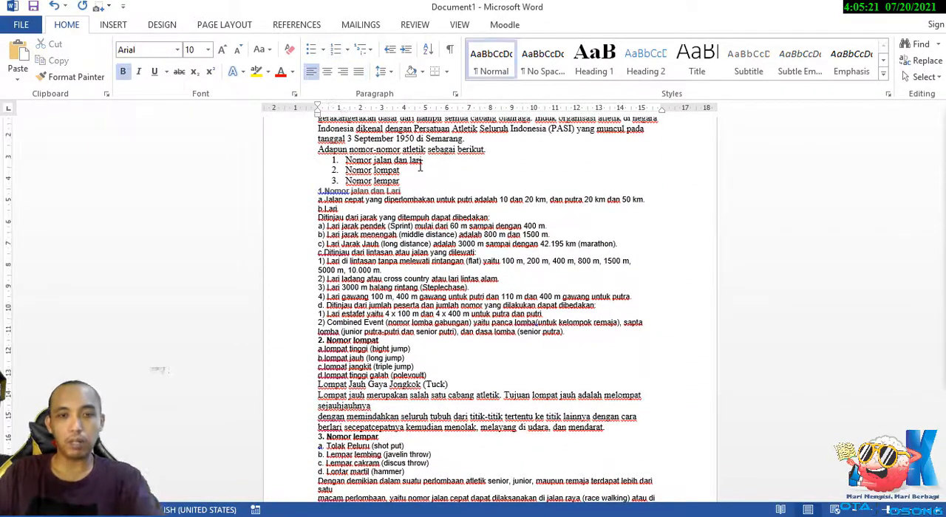
left_click(419, 176)
key("Return")
key("Return")
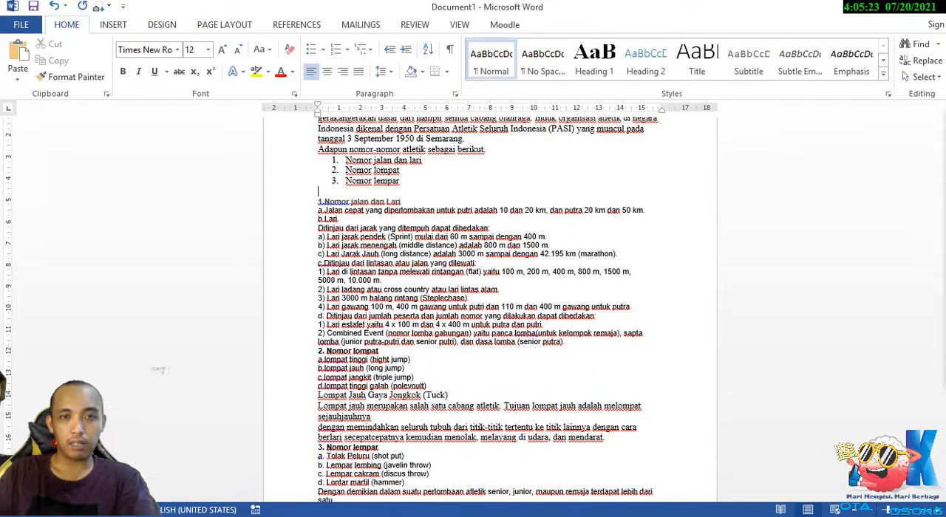
Format the four jump types under "2. Nomor lompat" as an automatic list in the a) b) c) style.
scroll(433, 275, "down", 6)
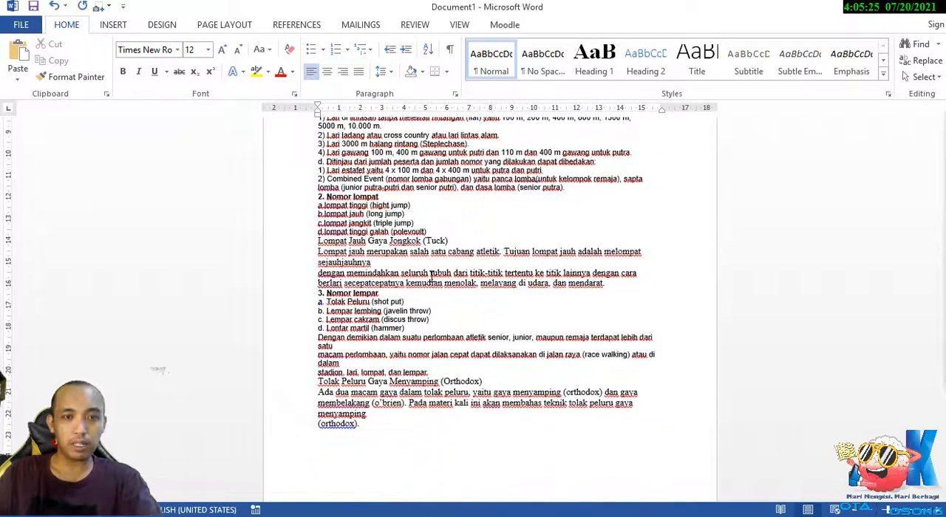
left_click_drag(421, 231, 318, 205)
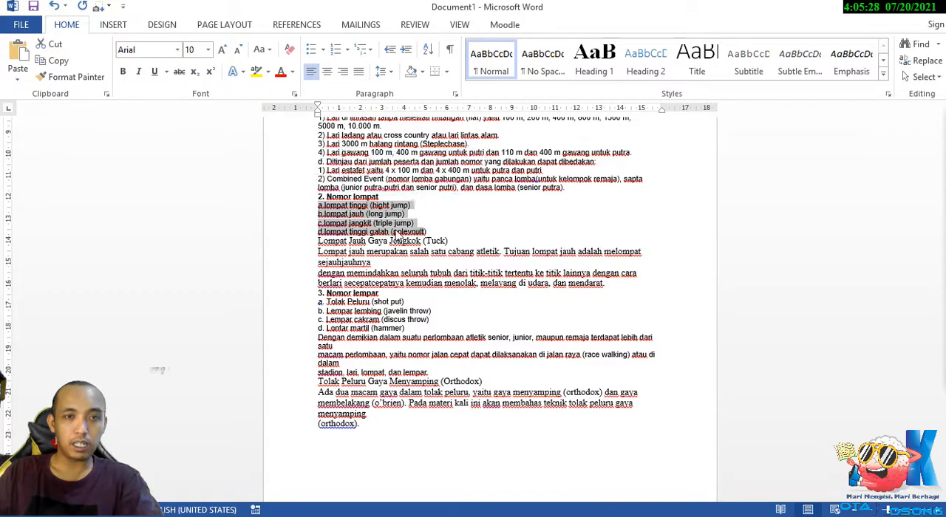
left_click(347, 50)
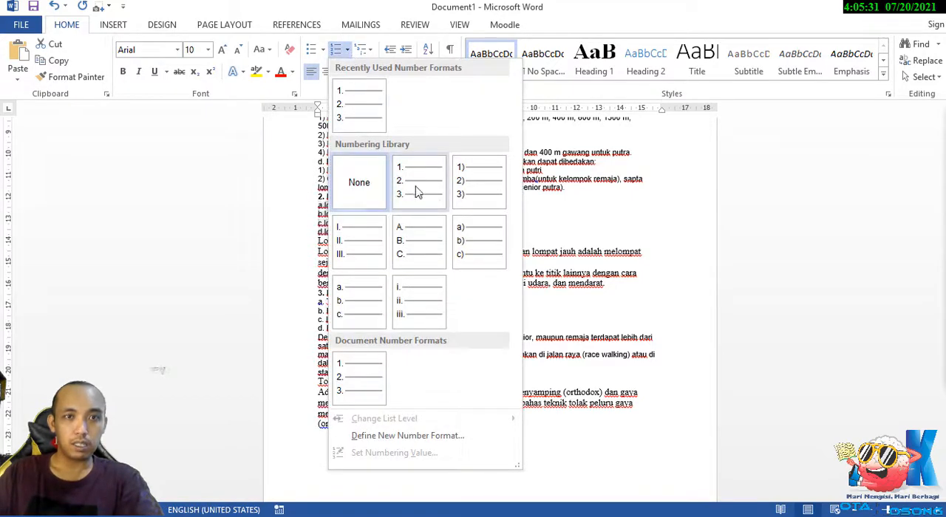
left_click(466, 235)
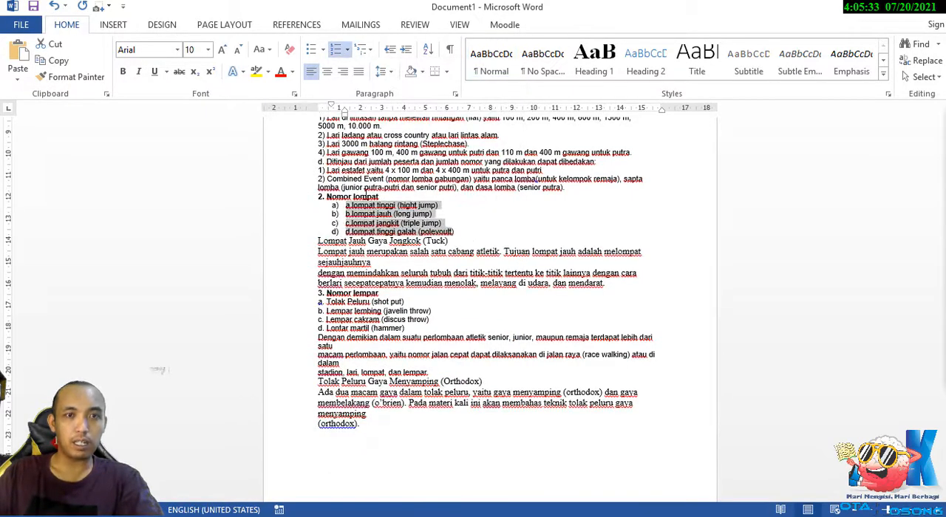
Delete the leftover typed prefixes "a.", "b.", "c." and "d." from the four jump types listed under "2. Nomor lompat".
left_click(353, 214)
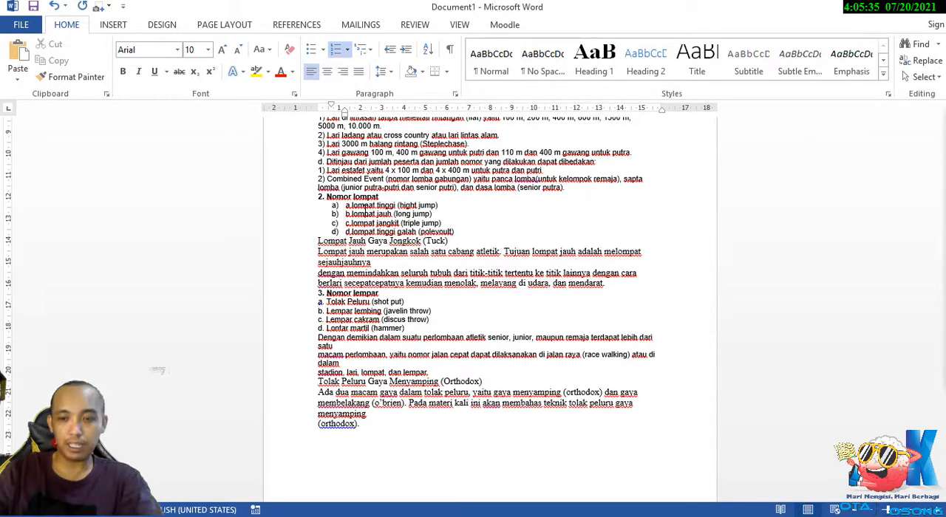
key("BackSpace")
key("BackSpace")
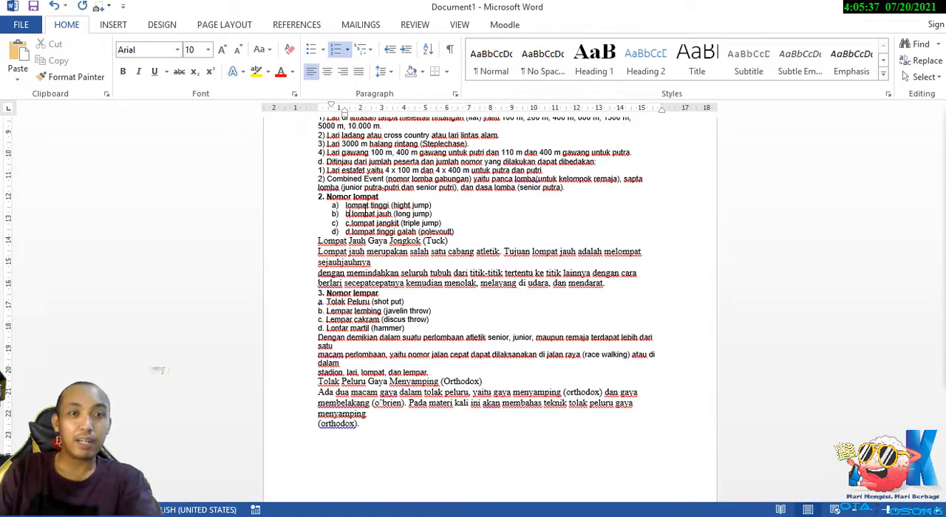
key("BackSpace")
key("BackSpace")
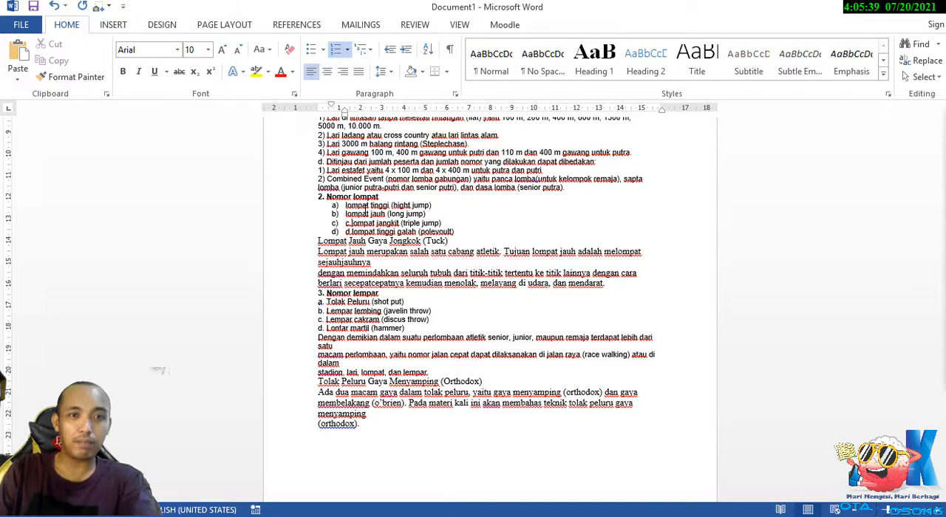
key("BackSpace")
key("BackSpace")
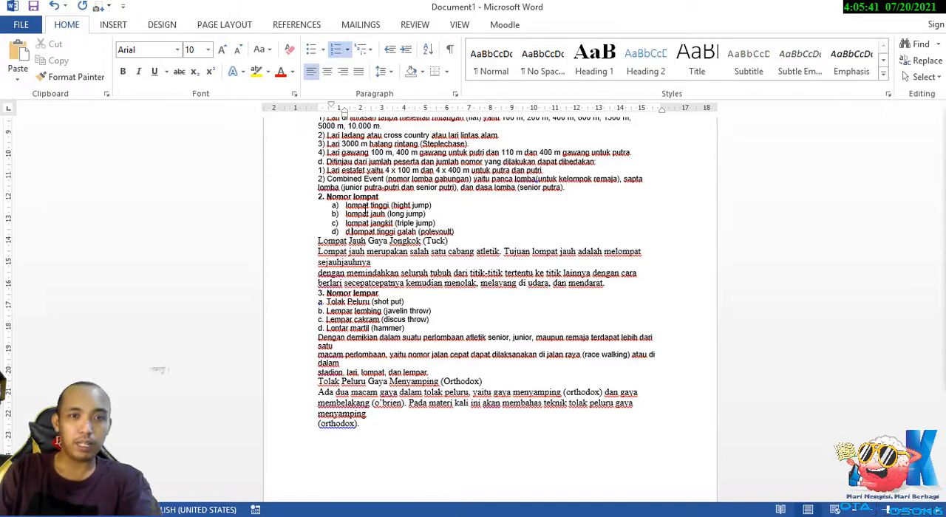
key("BackSpace")
key("BackSpace")
Switch to the Moodle page editing form and clear all existing text from the Page content.
scroll(446, 217, "up", 3)
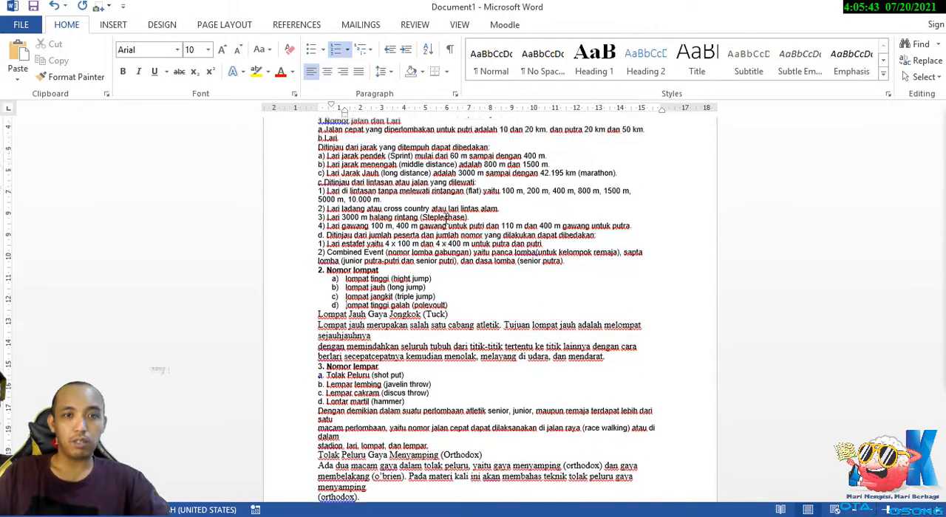
scroll(446, 216, "up", 15)
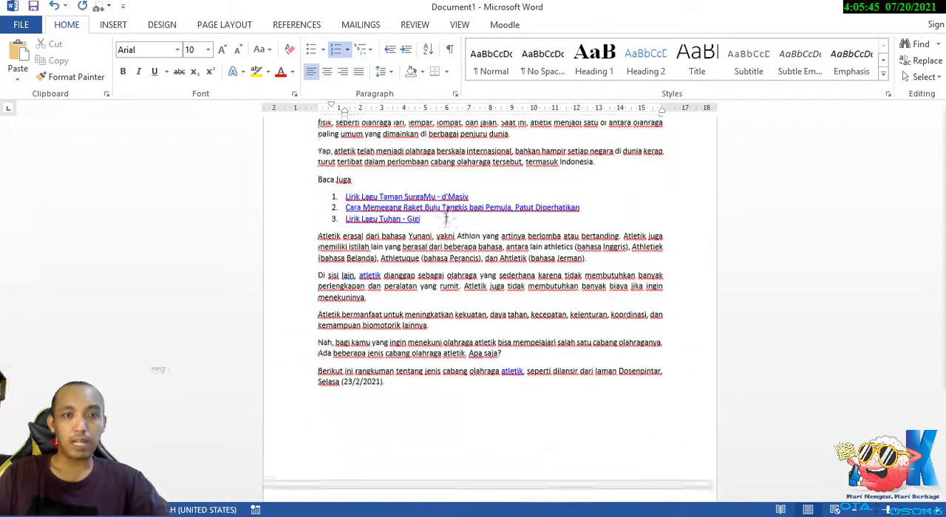
scroll(446, 216, "up", 10)
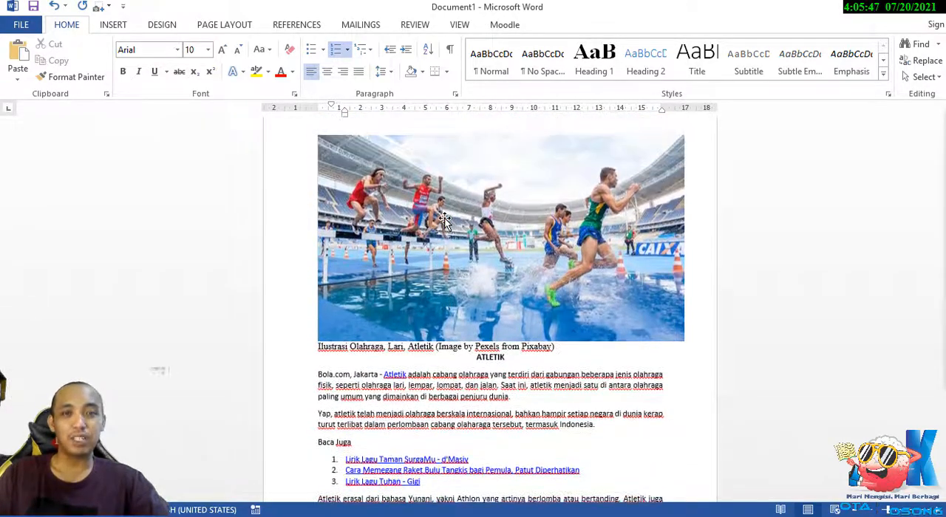
scroll(445, 220, "up", 1)
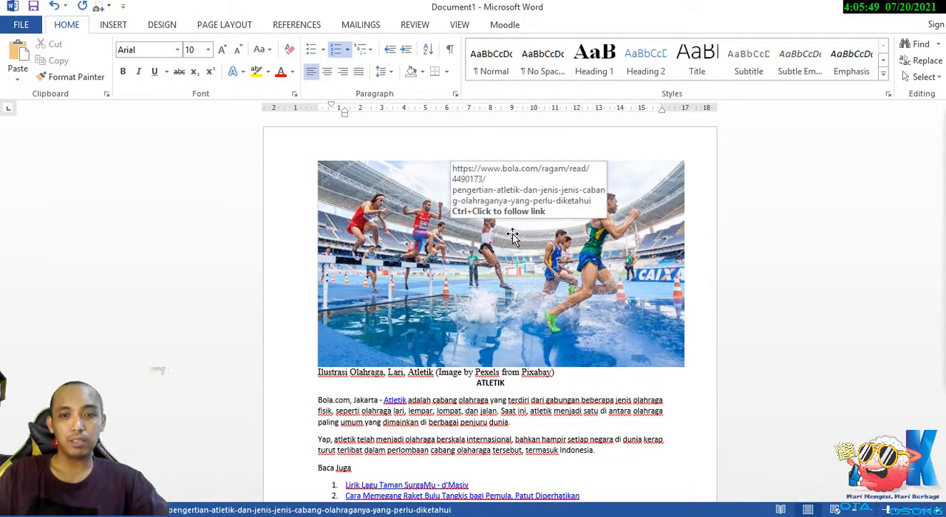
key("alt+Tab")
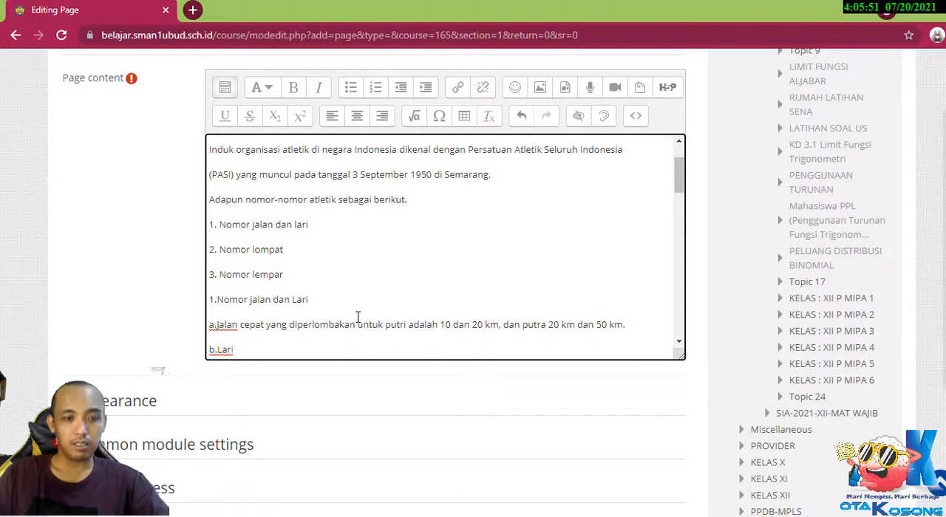
key("ctrl+a")
key("BackSpace")
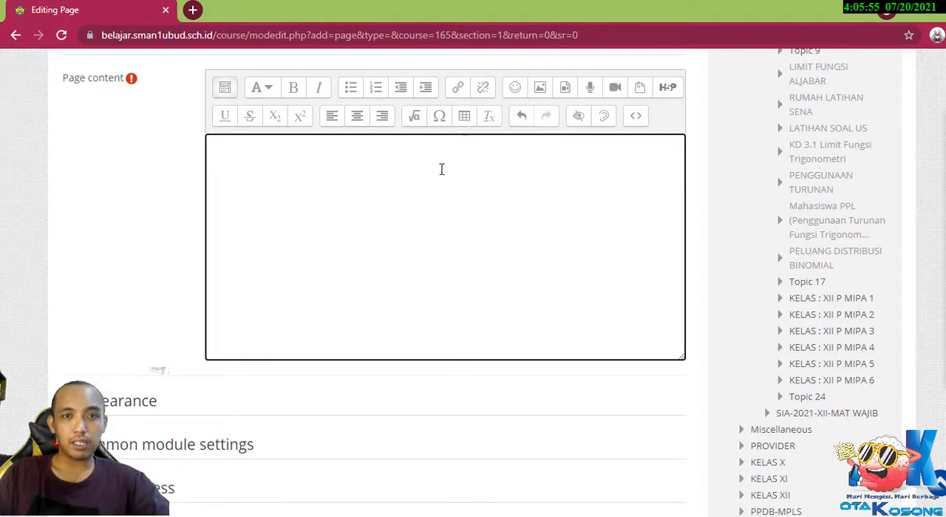
Copy the athletics photo from the Word document and paste it into the empty Page content in Moodle.
key("alt+Tab")
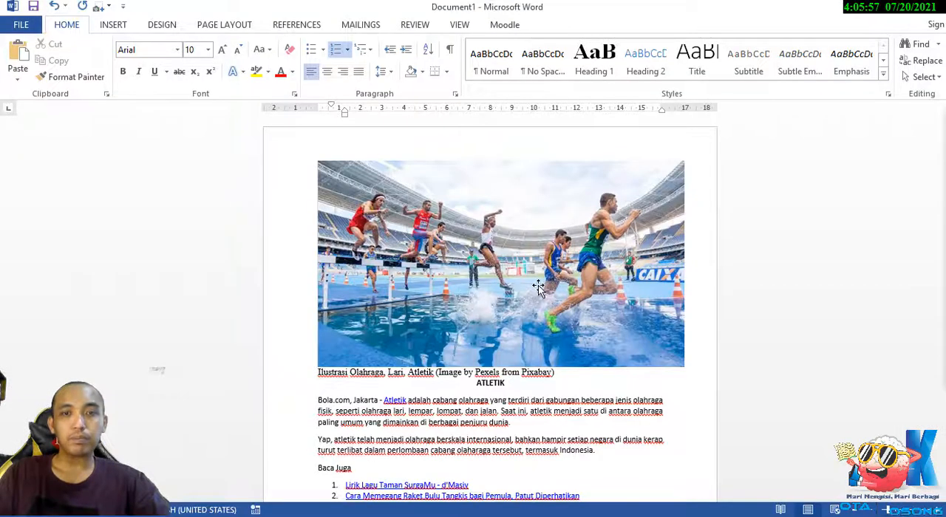
left_click(494, 215)
right_click(493, 215)
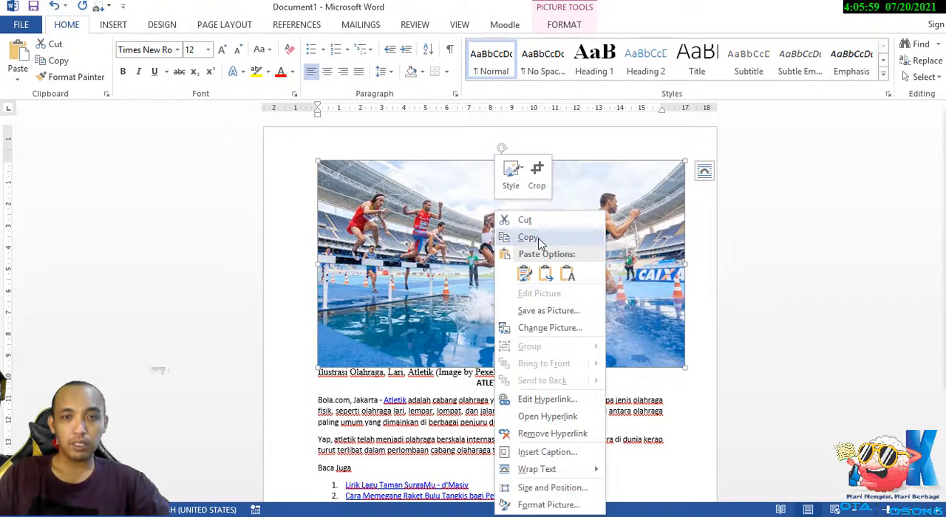
left_click(526, 234)
key("alt+Tab")
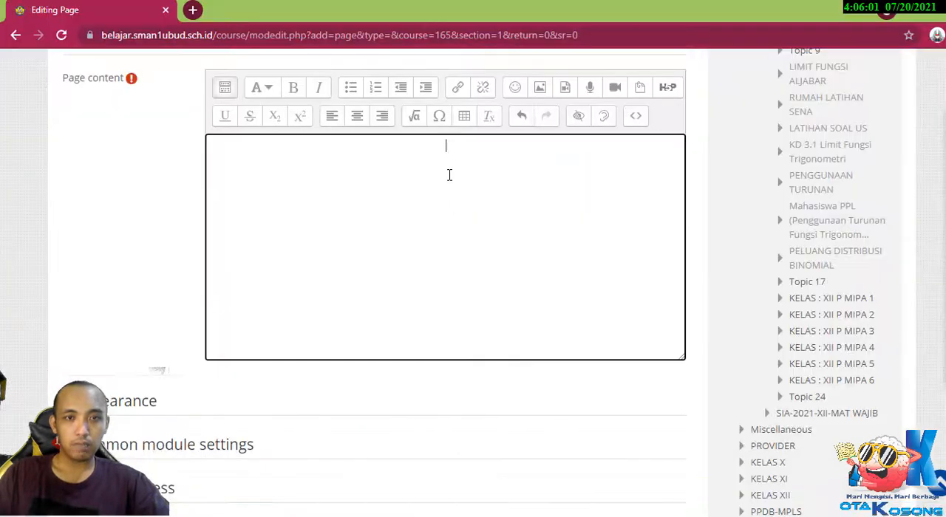
key("ctrl+v")
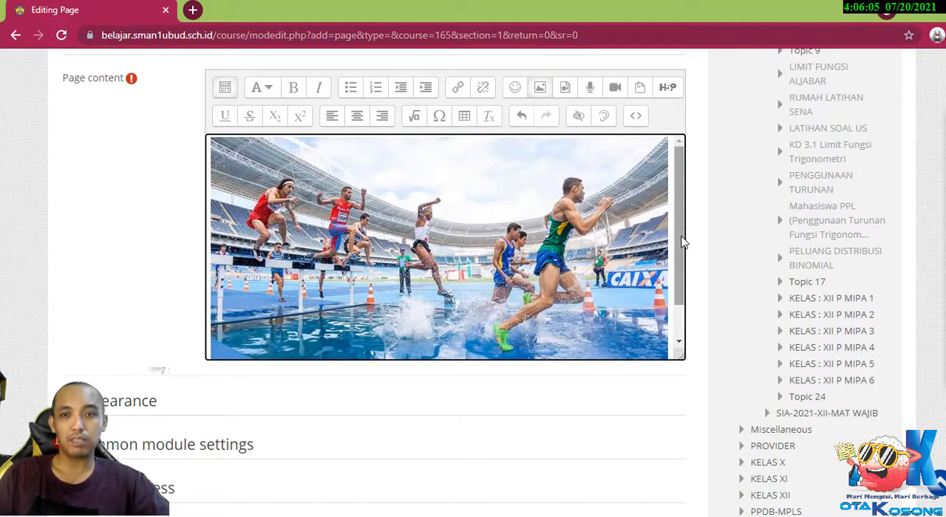
Enlarge the Page content editing area downward so the whole pasted photo fits with space below it.
left_click_drag(681, 238, 680, 307)
left_click(660, 319)
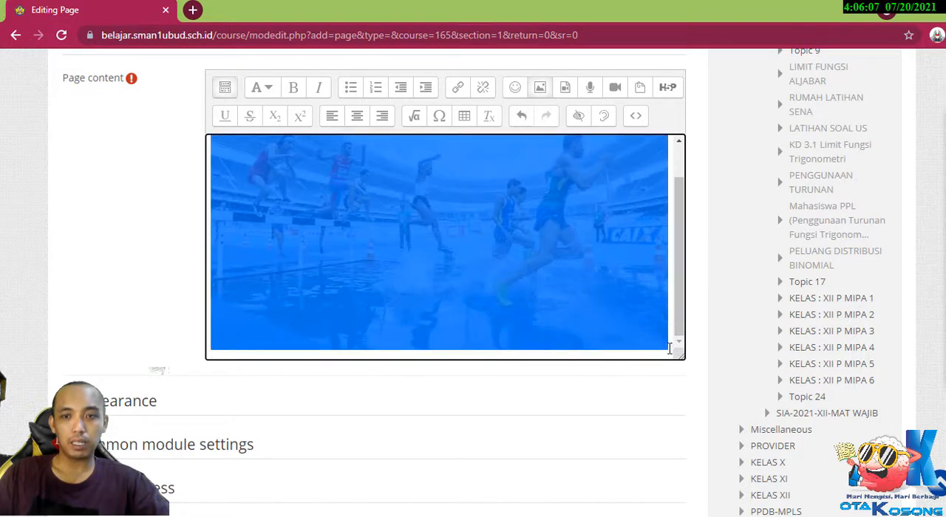
scroll(479, 236, "up", 1)
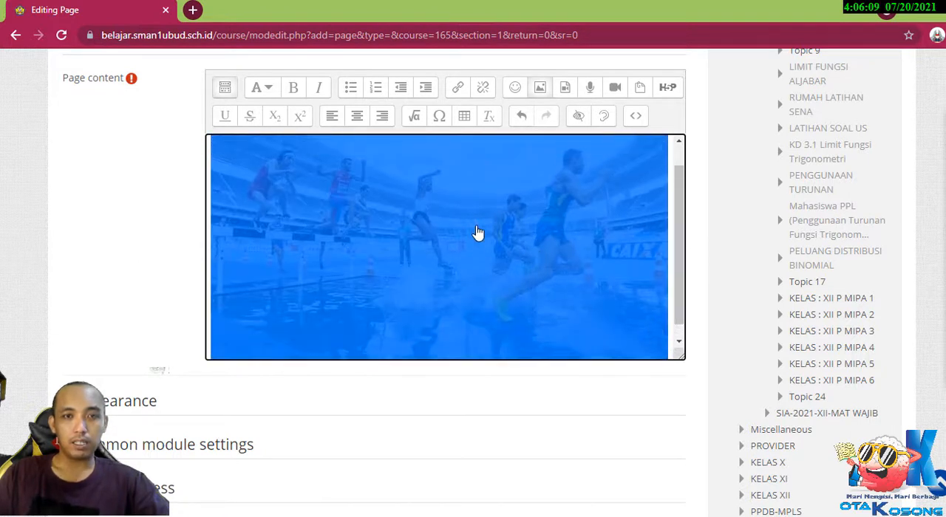
scroll(583, 246, "down", 2)
left_click(671, 347)
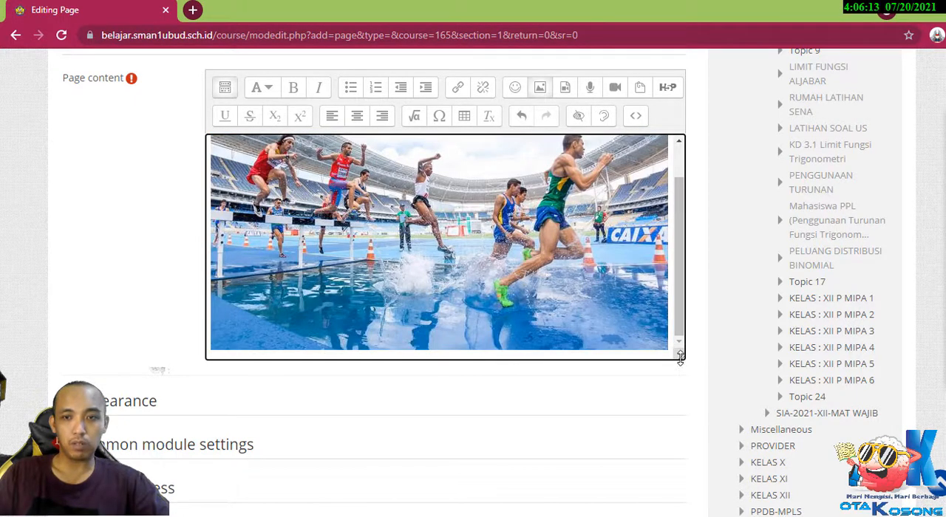
left_click_drag(680, 358, 739, 473)
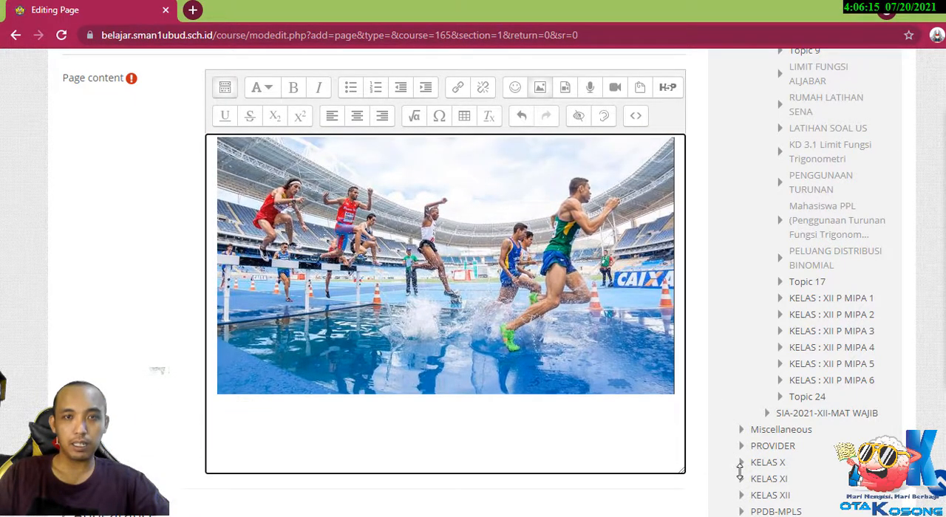
Examine the HTML source of the pasted photo and return to the visual editing view.
left_click(549, 363)
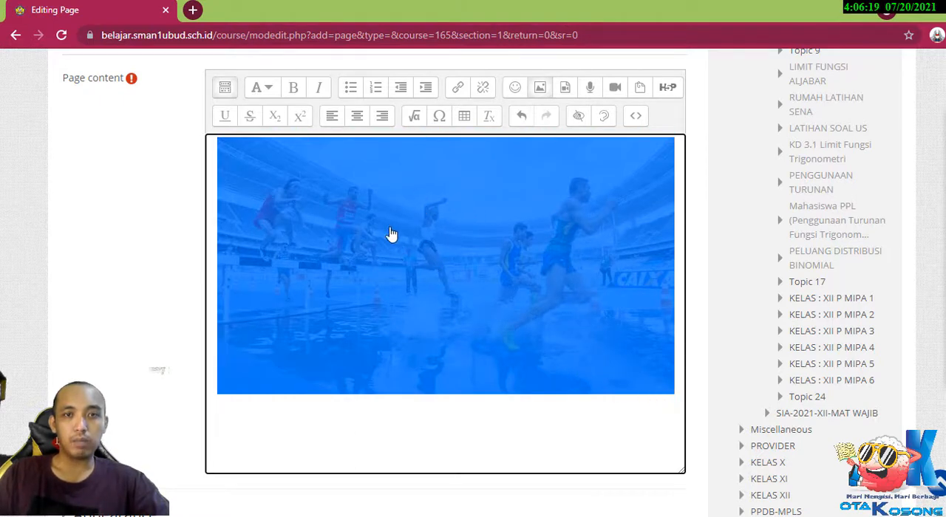
left_click(636, 118)
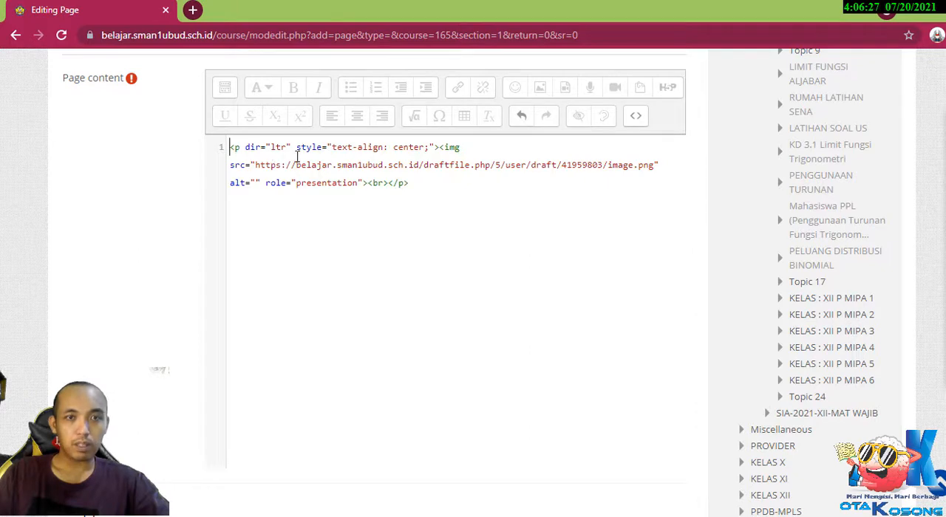
left_click(635, 118)
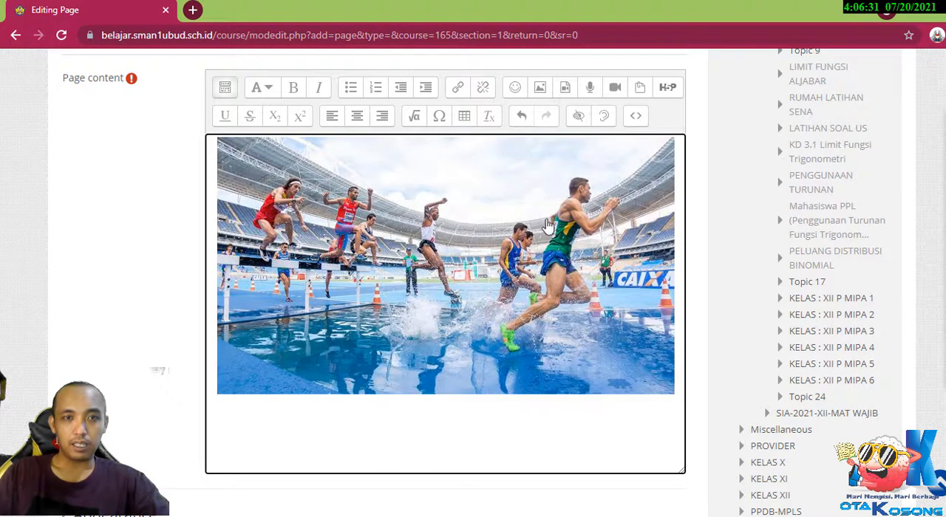
left_click(675, 386)
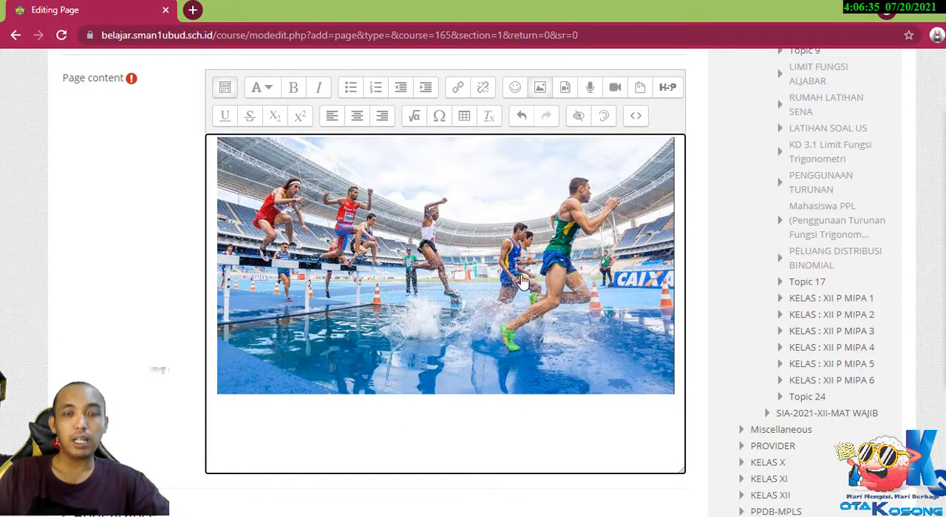
key("ctrl+a")
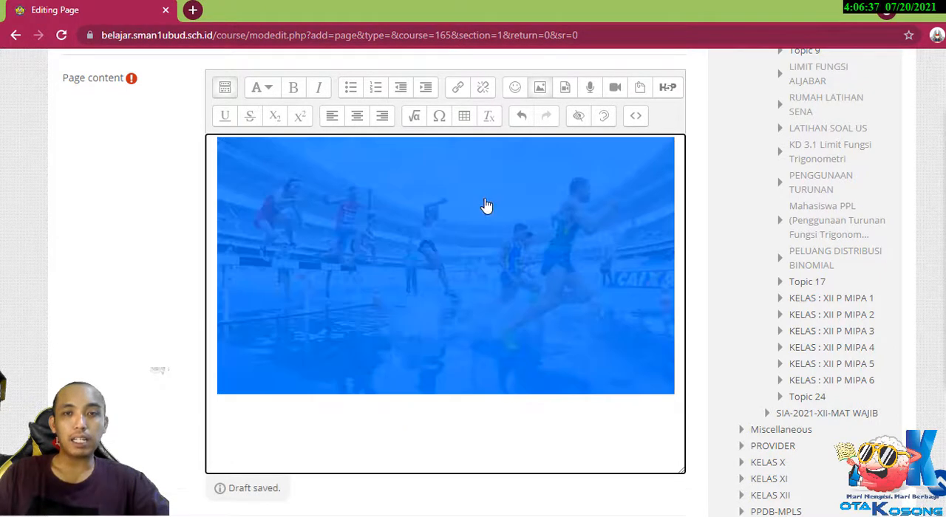
left_click(635, 116)
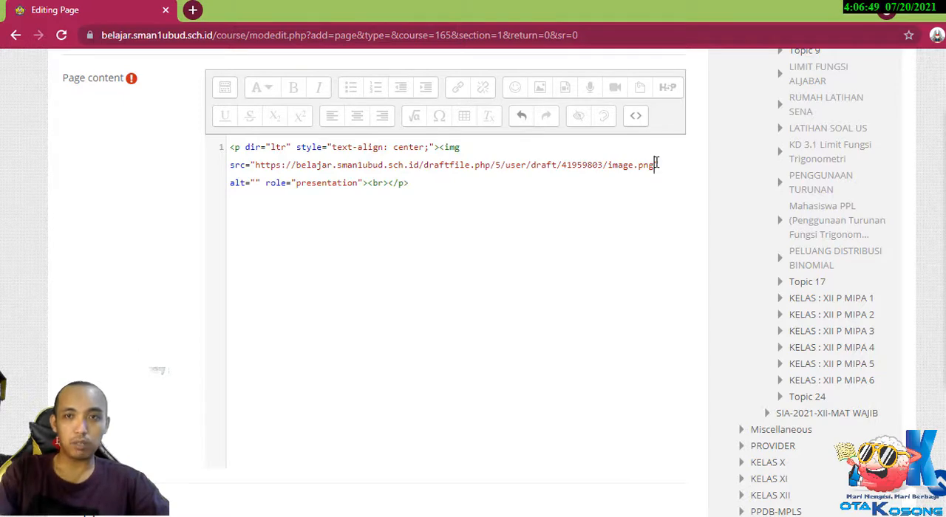
left_click(634, 116)
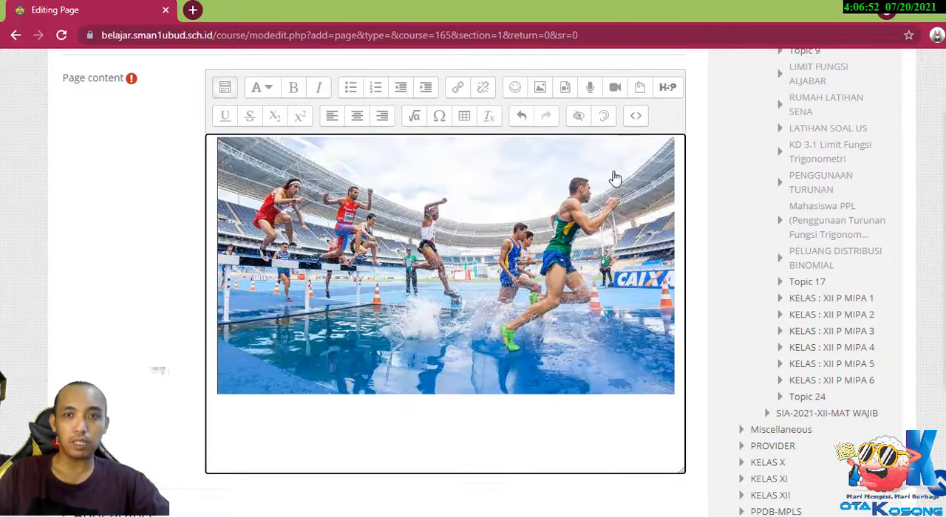
Add a new line below the photo containing the placeholder text "a".
left_click(678, 388)
key("Return")
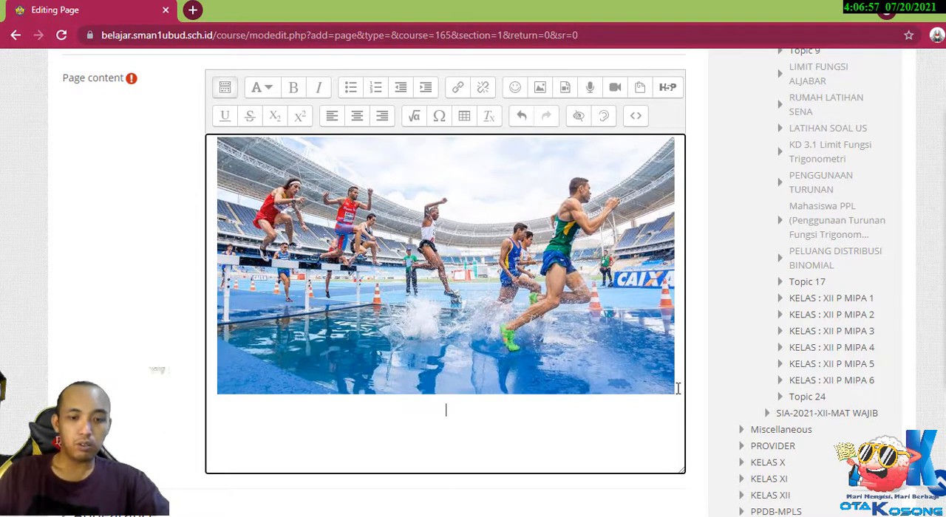
type("a")
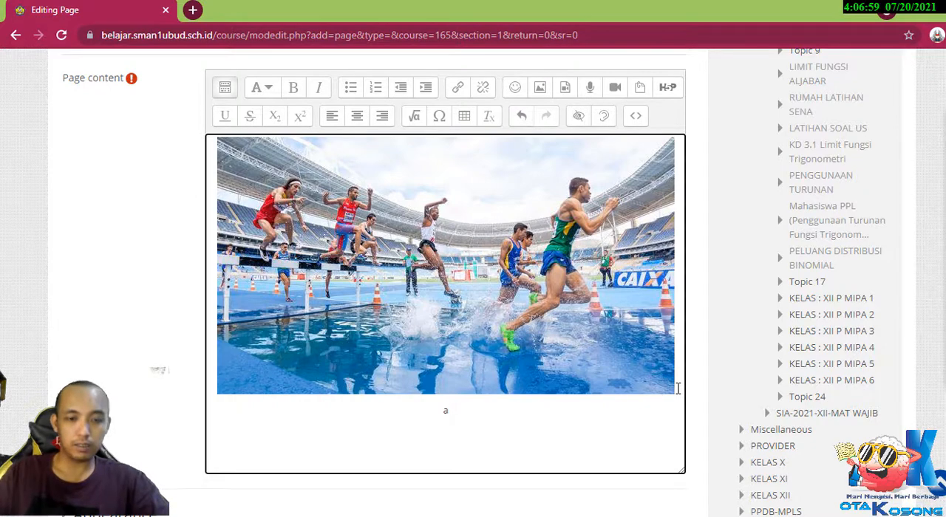
Copy the Word text from the photo caption through the list item "Nomor lempar" and return to the Moodle page editor.
key("alt+Tab")
scroll(467, 285, "down", 3)
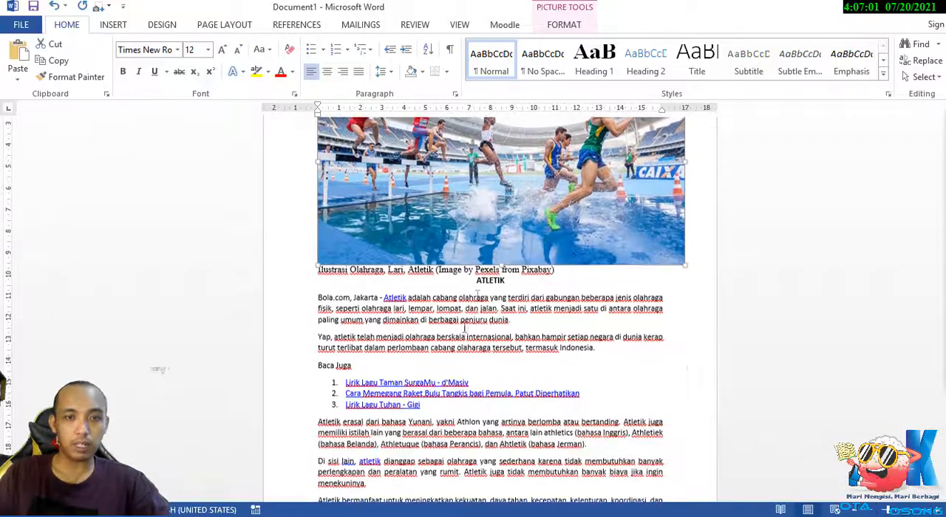
left_click(308, 291)
left_click(317, 298)
left_click_drag(318, 272, 428, 251)
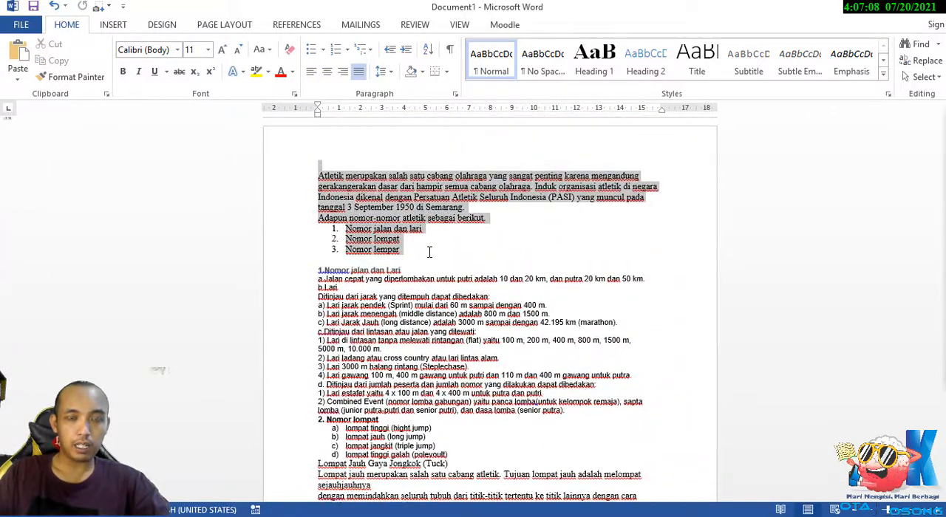
right_click(378, 194)
left_click(411, 215)
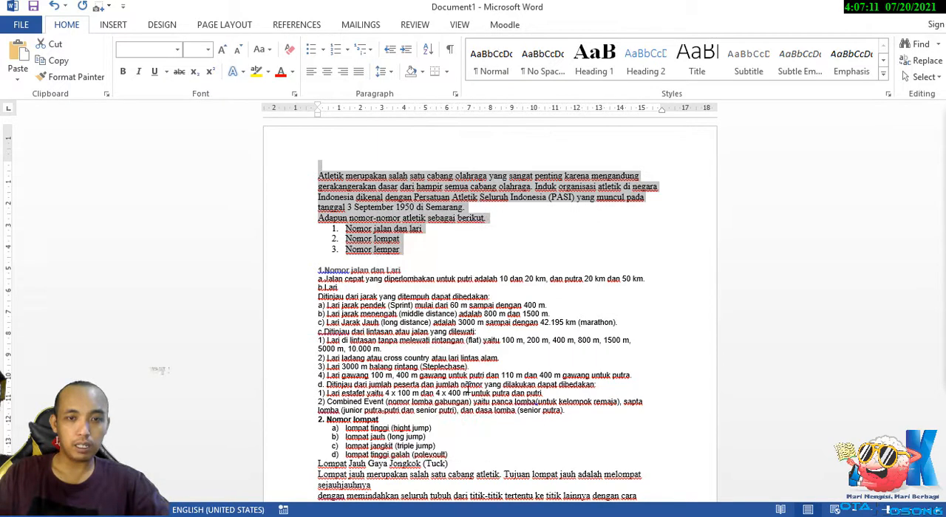
key("alt+Tab")
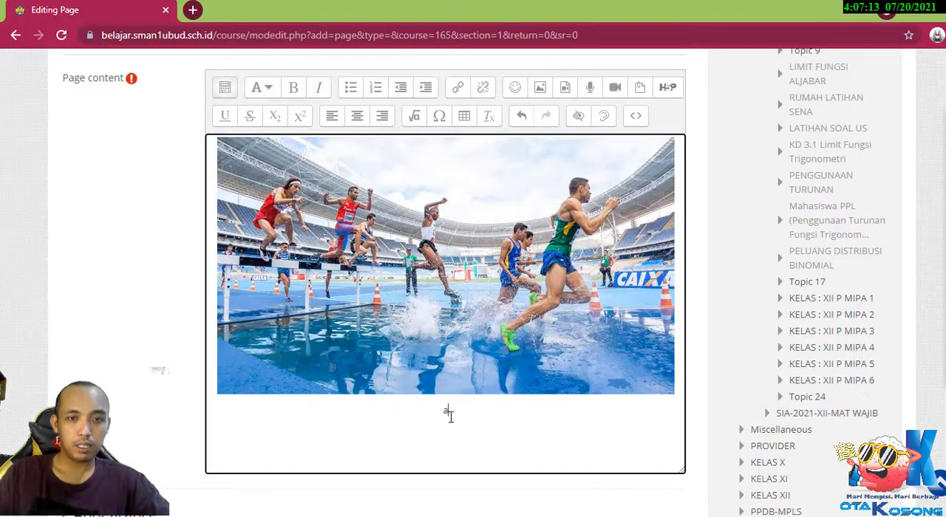
Try pasting the copied text below the photo in the Page content, review its layout, and undo the paste.
key("ctrl+v")
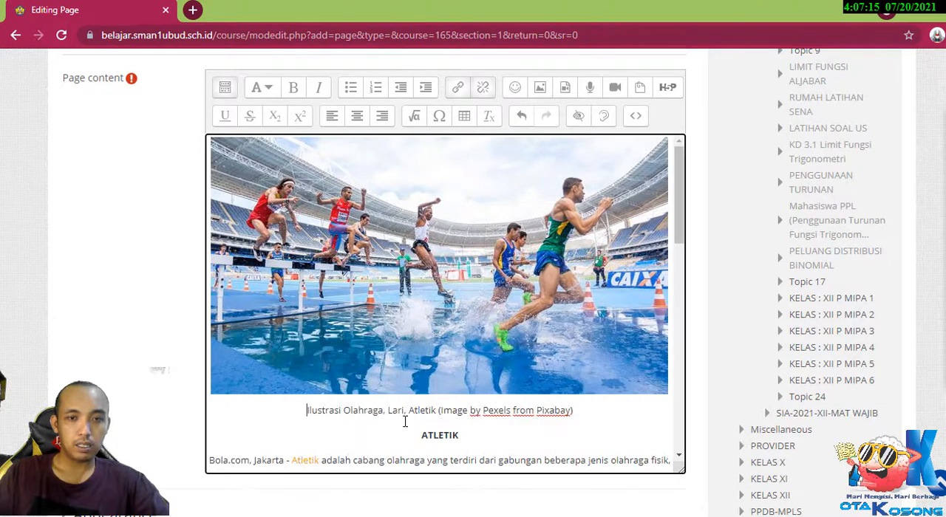
scroll(494, 436, "down", 5)
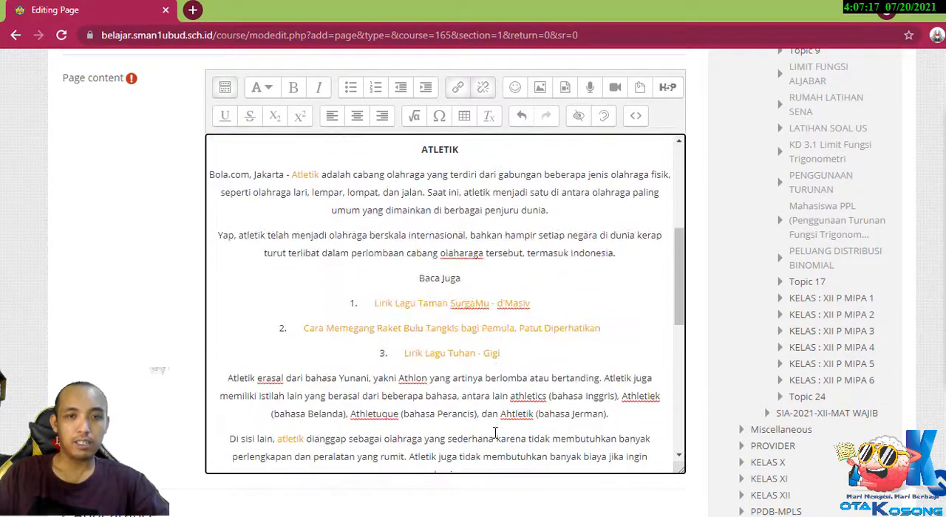
scroll(494, 432, "up", 1)
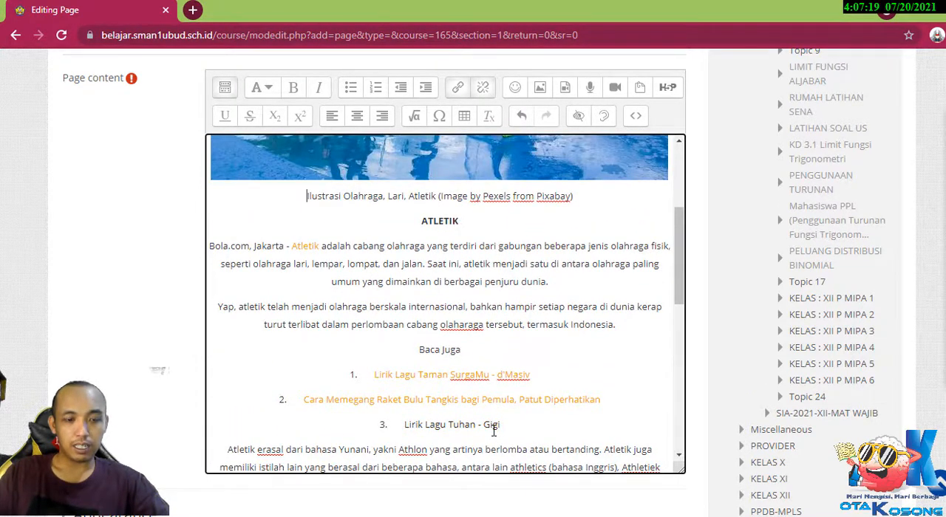
key("ctrl+z")
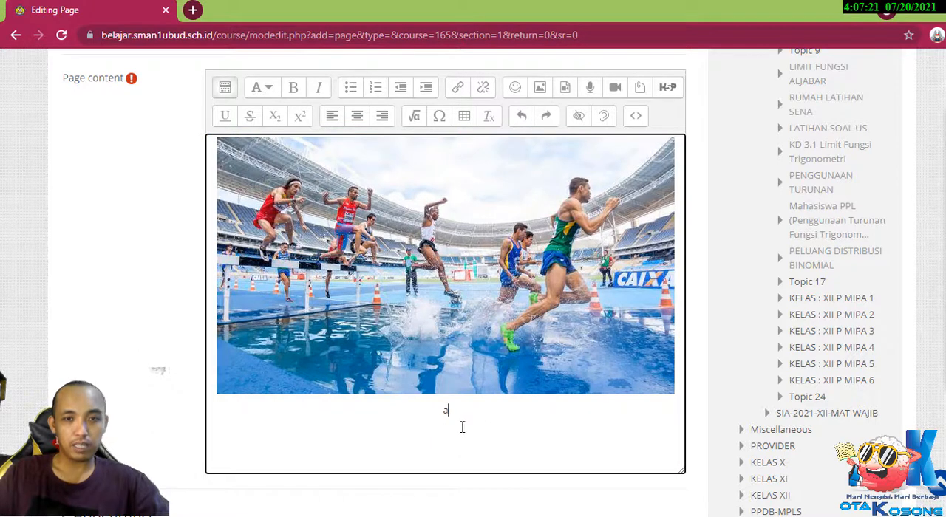
Replace the placeholder "a" below the photo with the copied article text, starting from a left-aligned line.
left_click(332, 116)
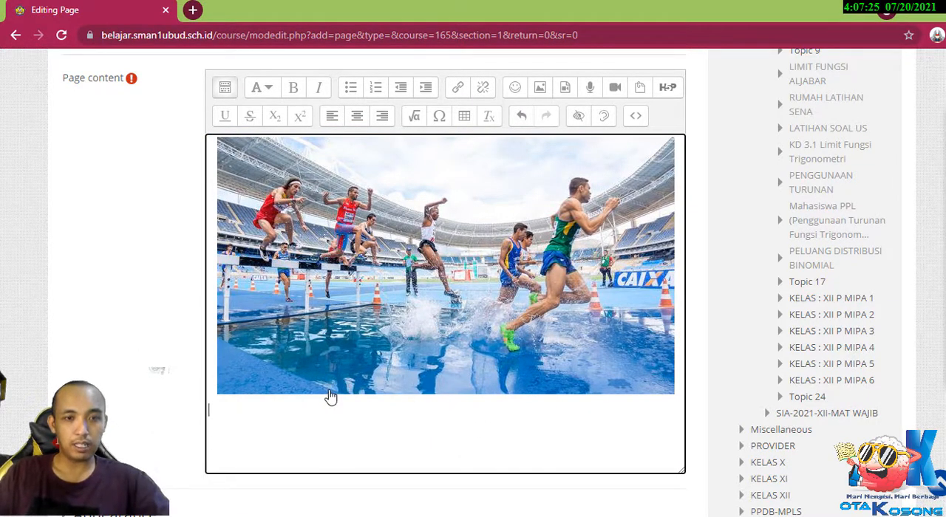
key("ctrl+v")
scroll(455, 429, "down", 5)
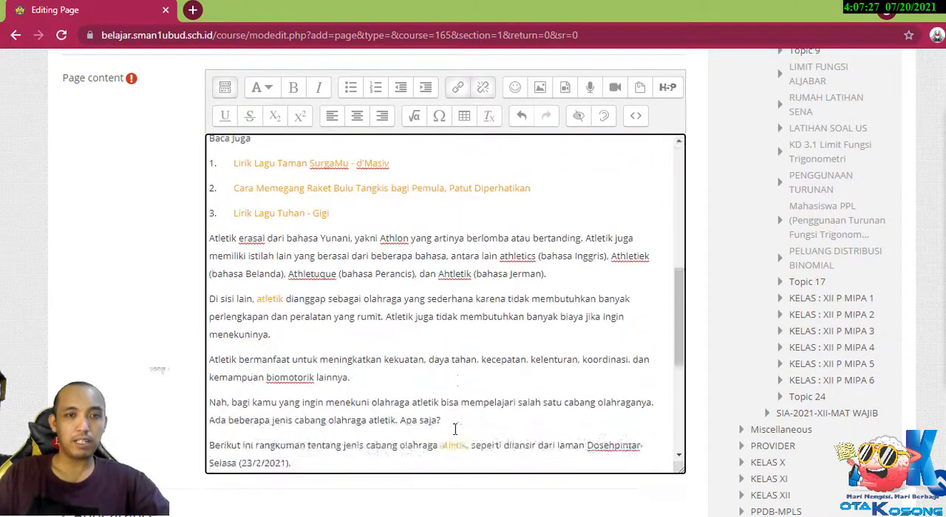
Delete the blank lines between the paragraphs beginning "Berikut ini rangkuman" and "Atletik merupakan" and review the pasted layout.
scroll(456, 429, "down", 3)
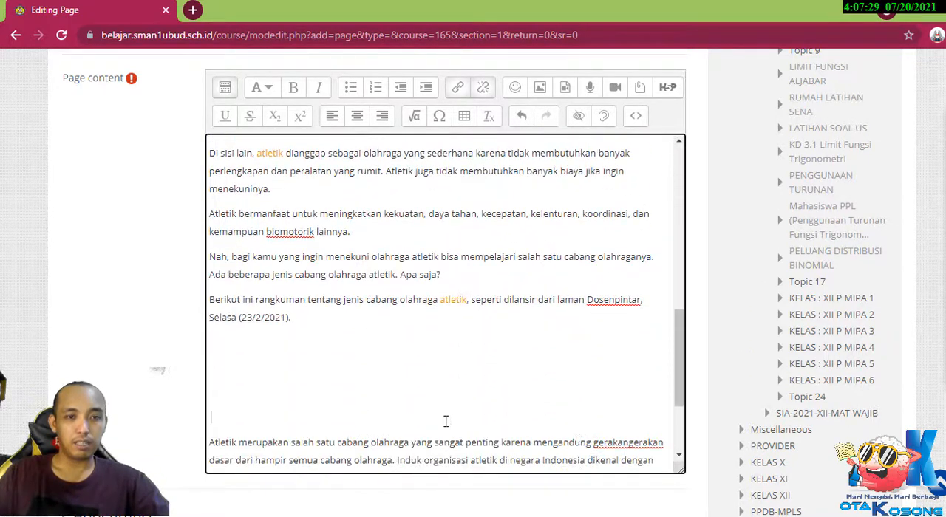
key("BackSpace")
key("BackSpace")
key("BackSpace")
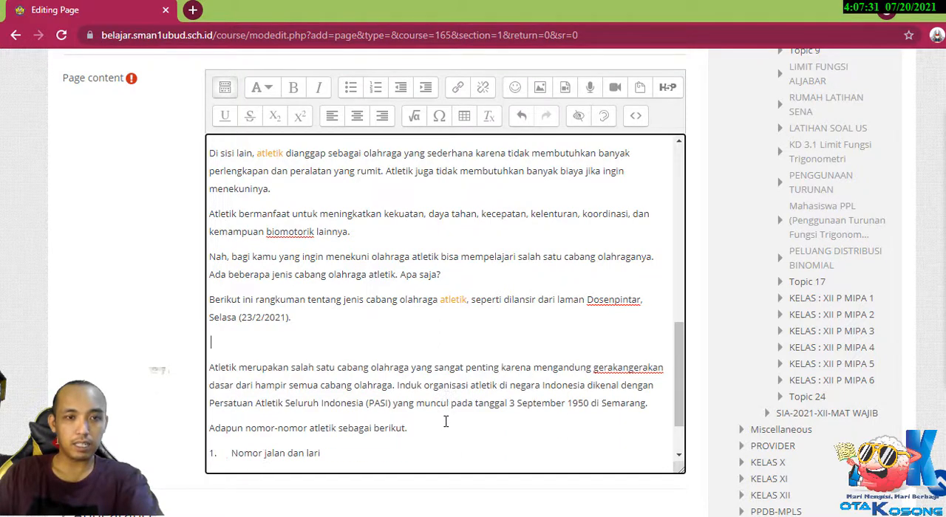
key("BackSpace")
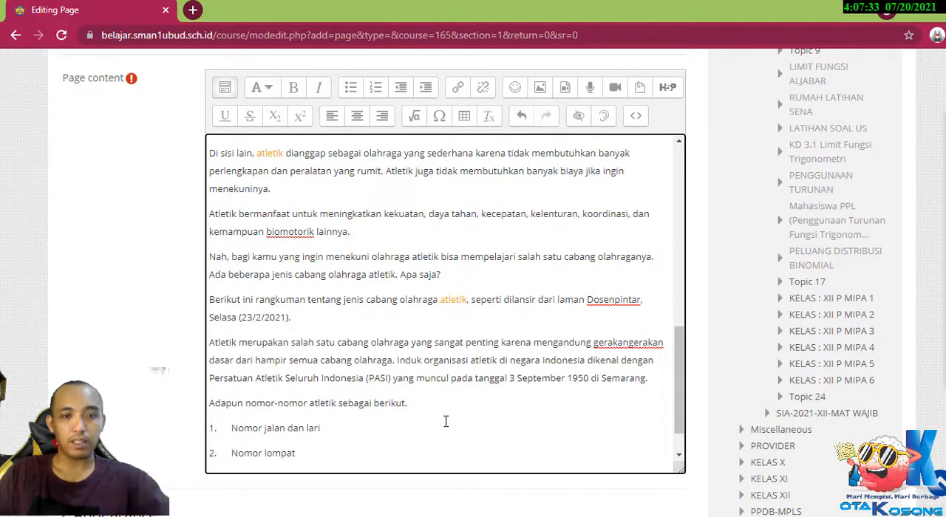
scroll(566, 466, "down", 1)
scroll(547, 437, "up", 10)
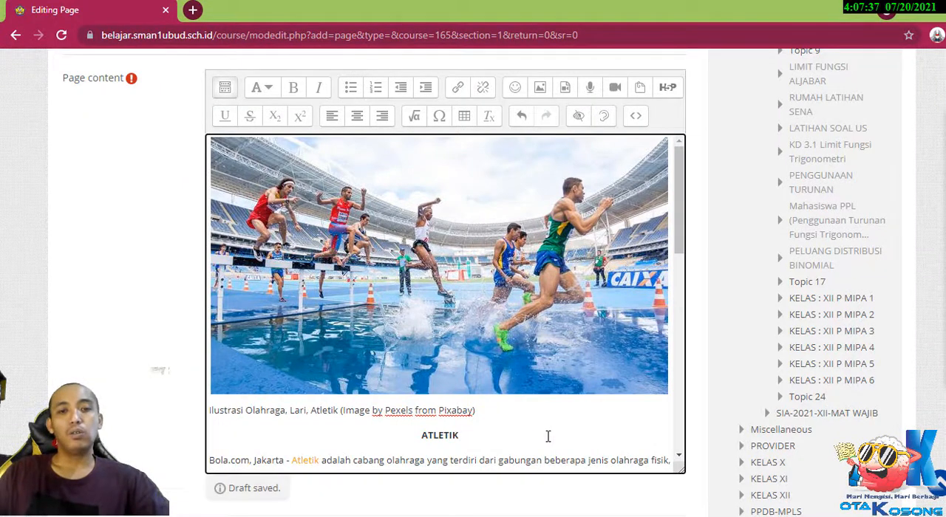
scroll(548, 436, "down", 4)
scroll(548, 437, "up", 4)
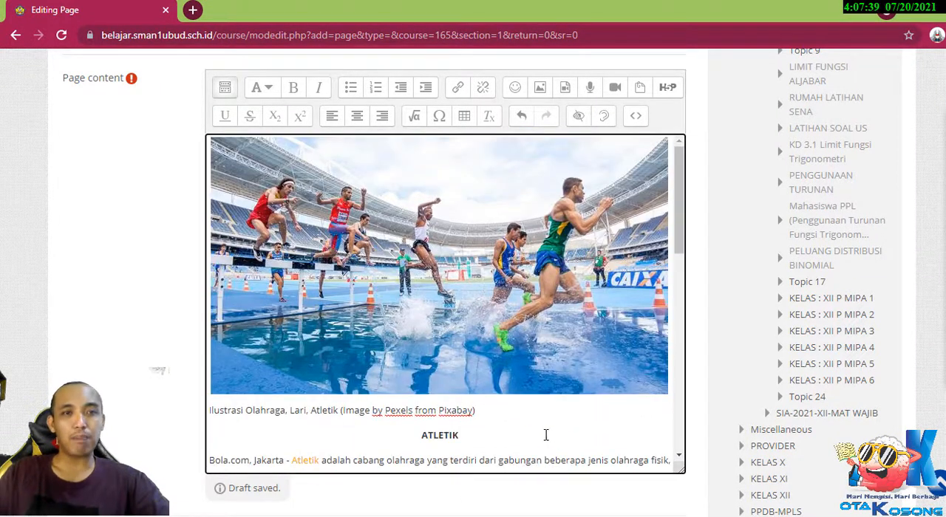
Add the centred heading "APERSEPSI" above the photo, followed by an empty line.
left_click(209, 144)
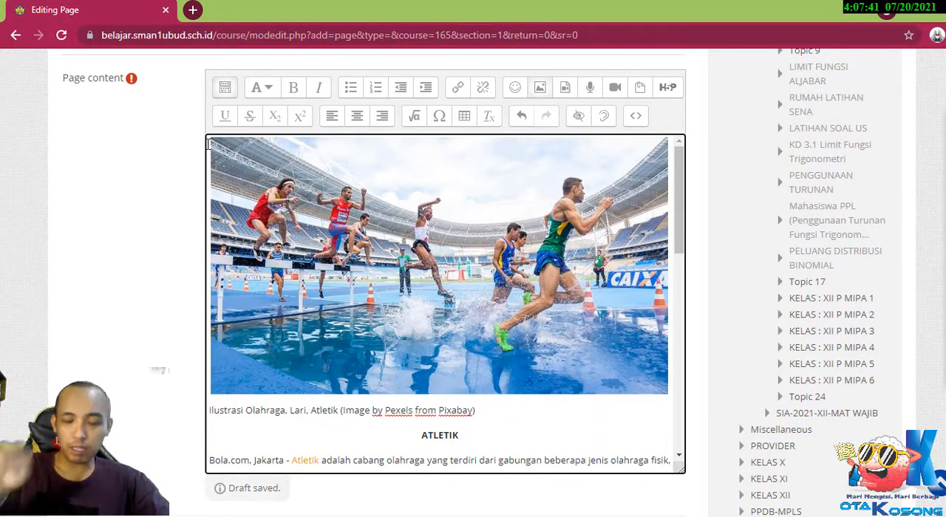
key("Return")
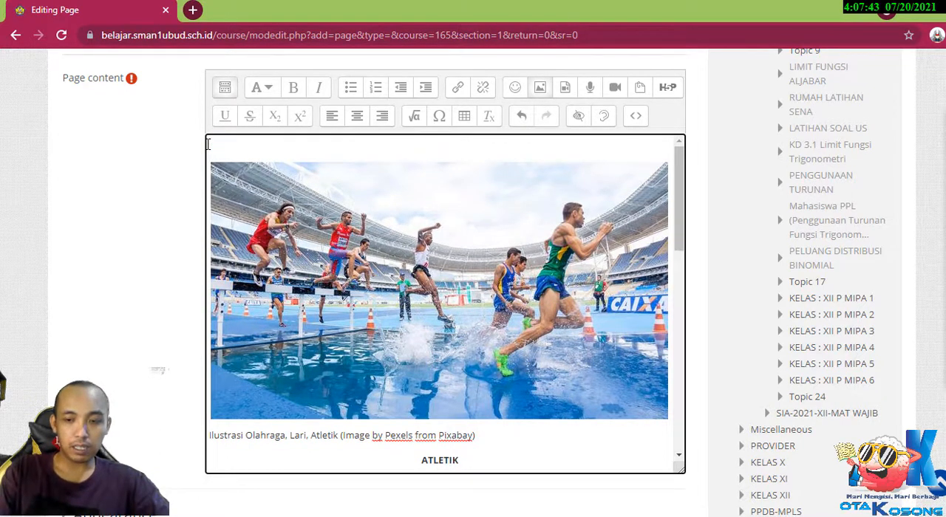
key("Return")
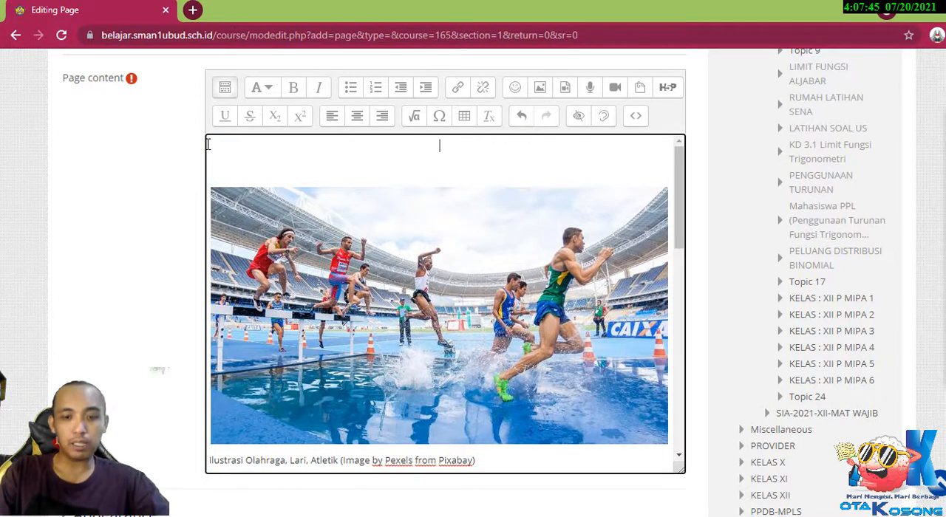
type("a")
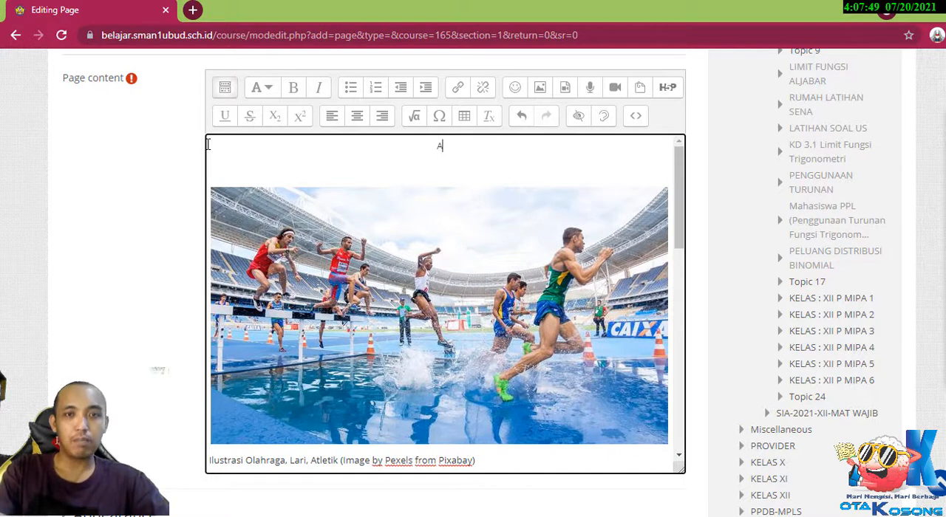
type("PERS")
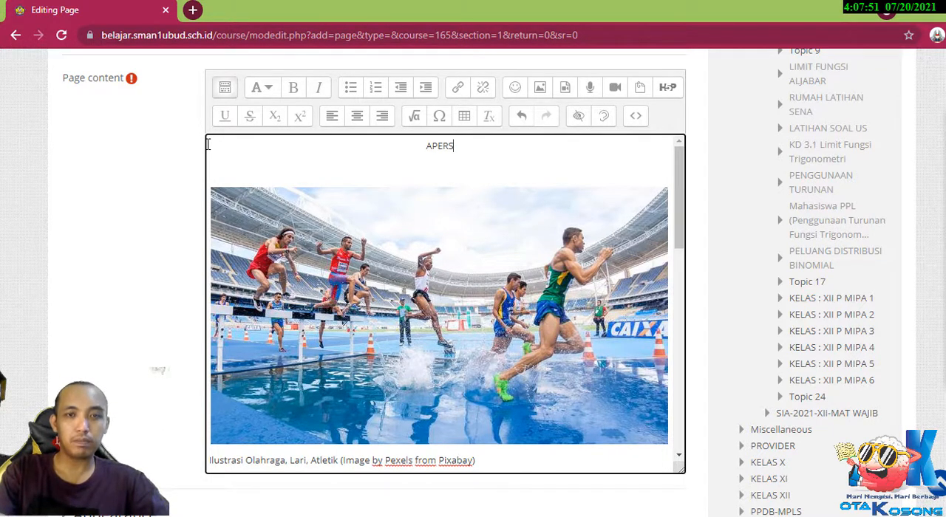
type("EPIS")
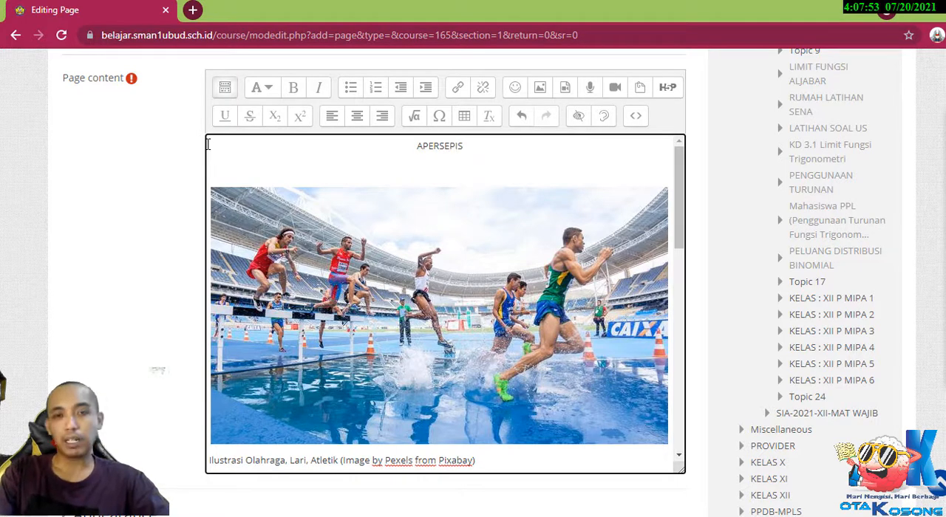
key("BackSpace")
key("BackSpace")
type("SI")
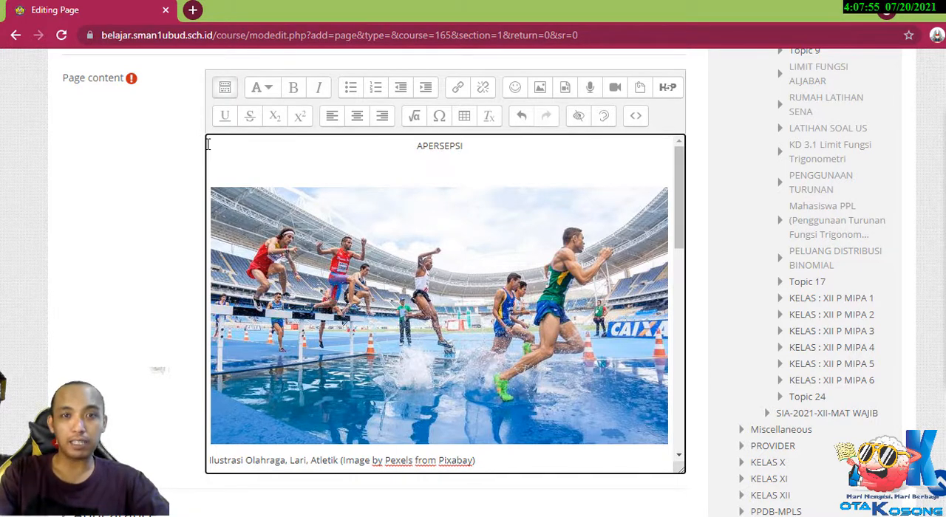
key("Return")
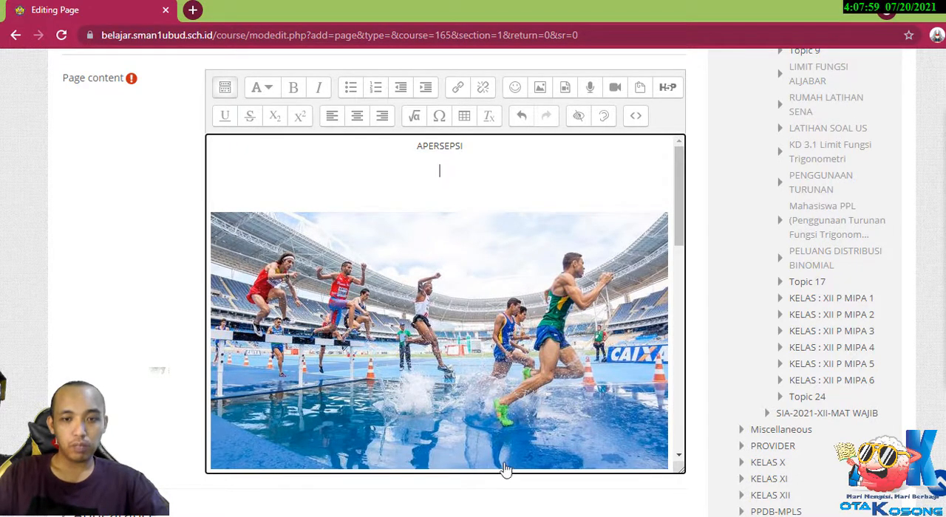
Switch to YouTube, open the "100m Sprint Men Finals Usain Bolt (Berlin 2009)" video in a new tab, and skip its ad.
key("alt+Tab")
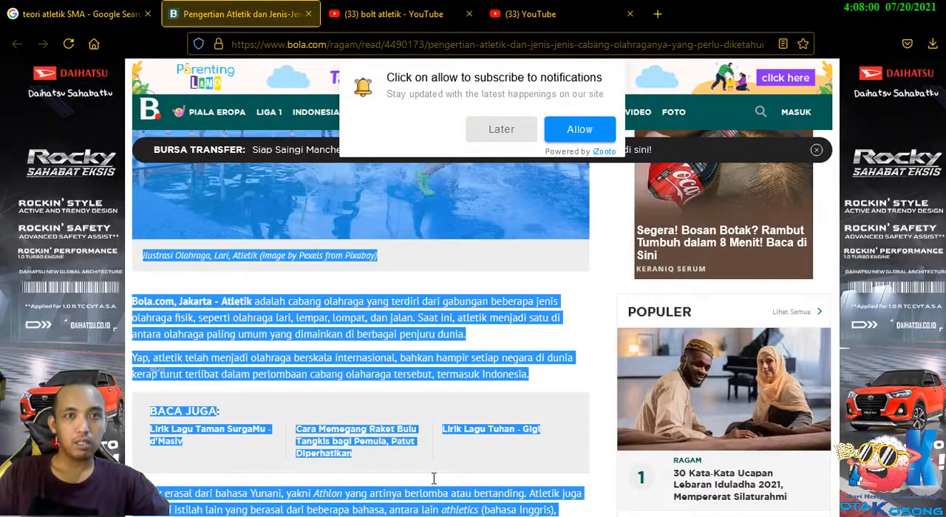
left_click(422, 21)
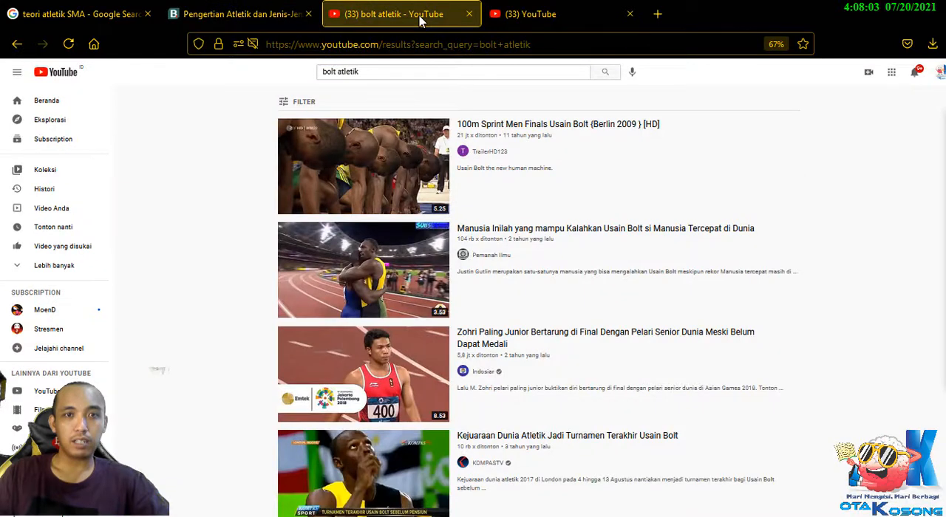
left_click(516, 20)
left_click(405, 22)
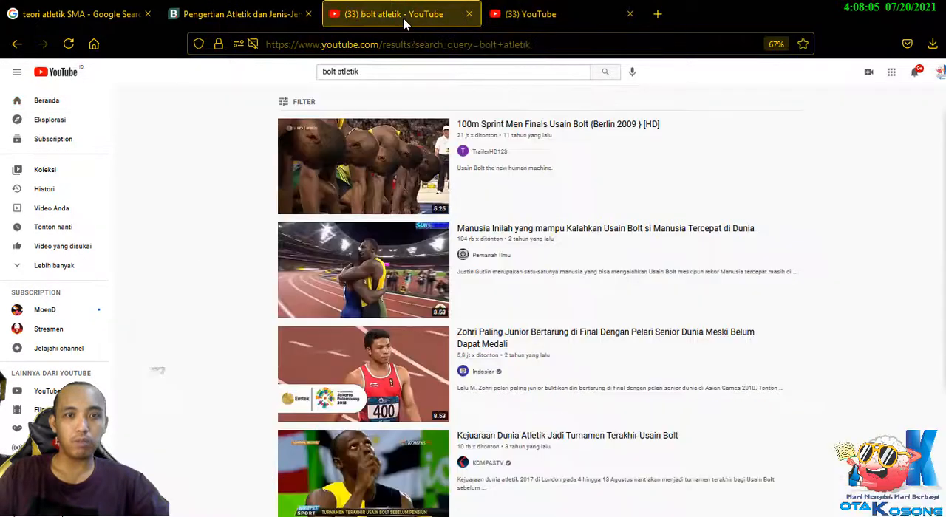
right_click(400, 155)
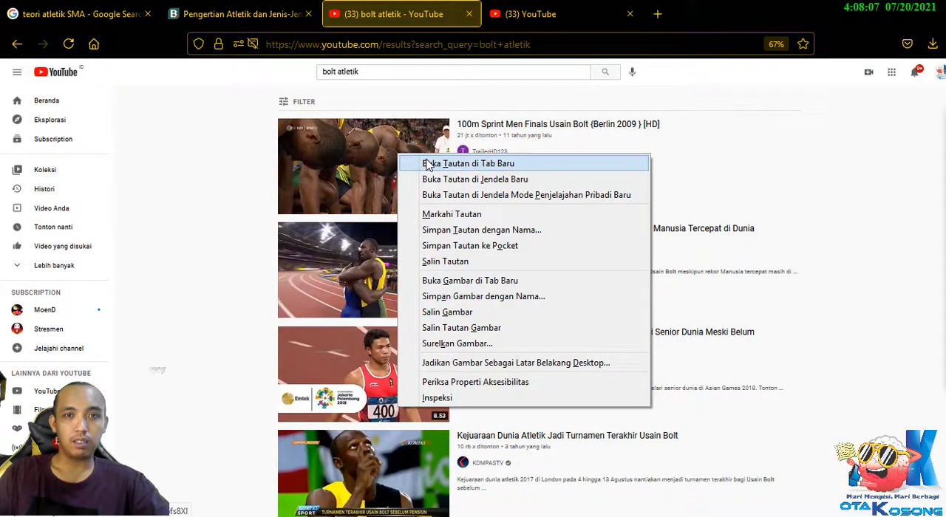
left_click(428, 164)
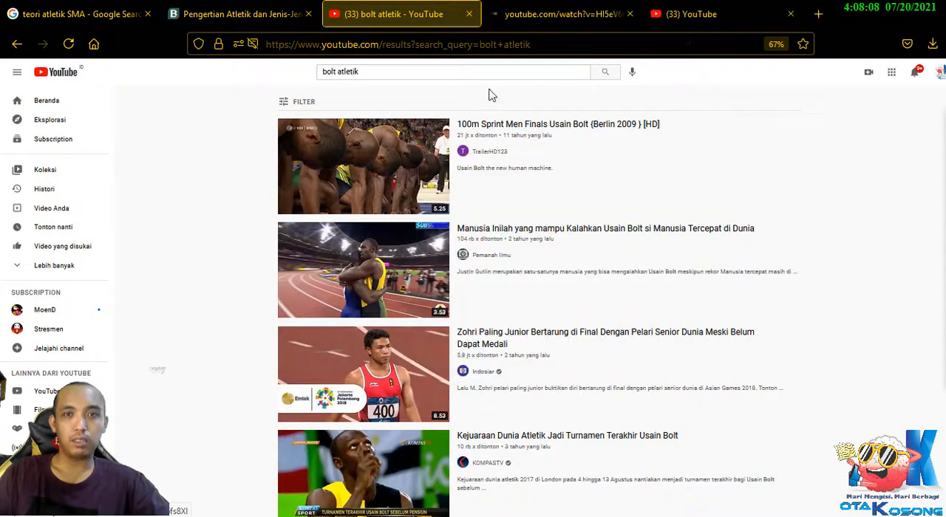
left_click(523, 24)
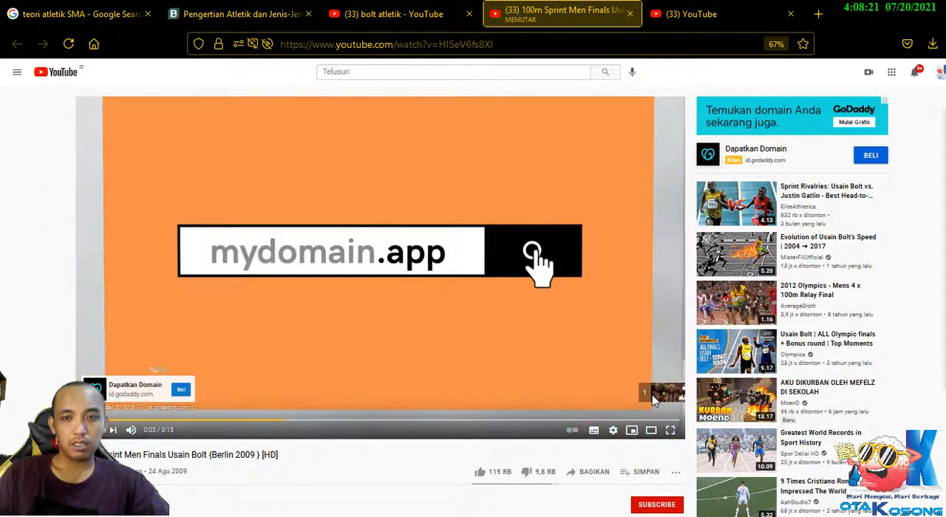
left_click(650, 396)
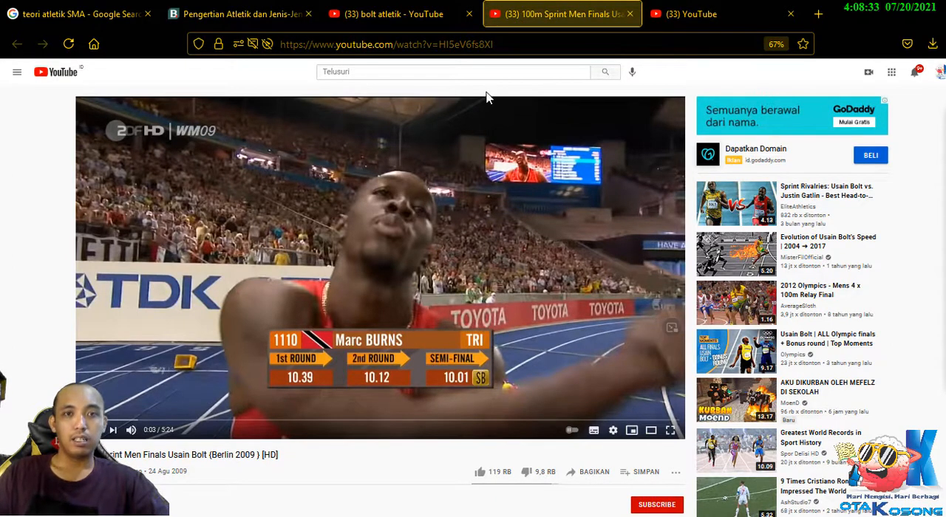
left_click(488, 45)
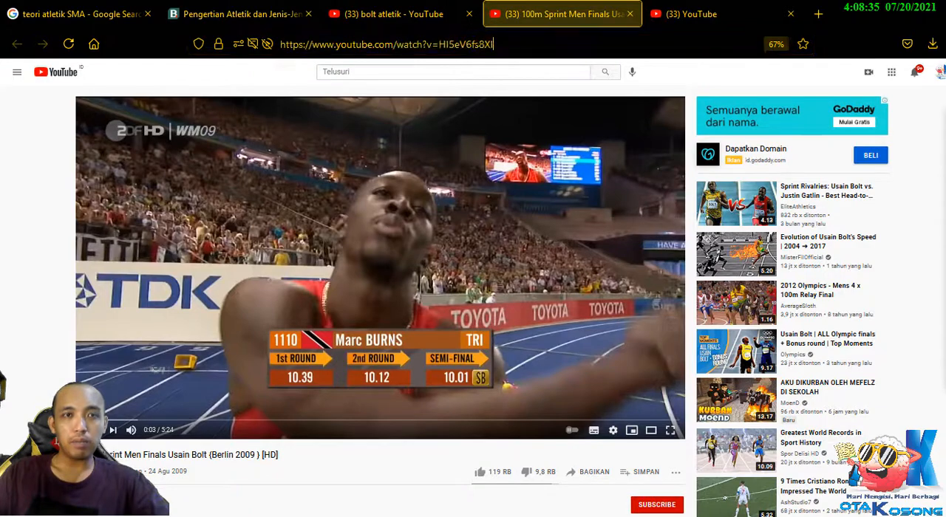
right_click(409, 44)
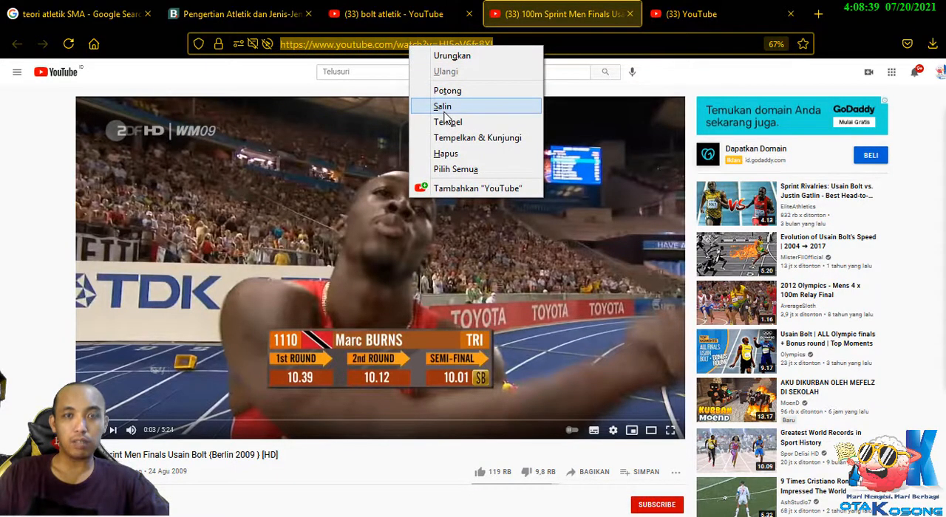
left_click(53, 150)
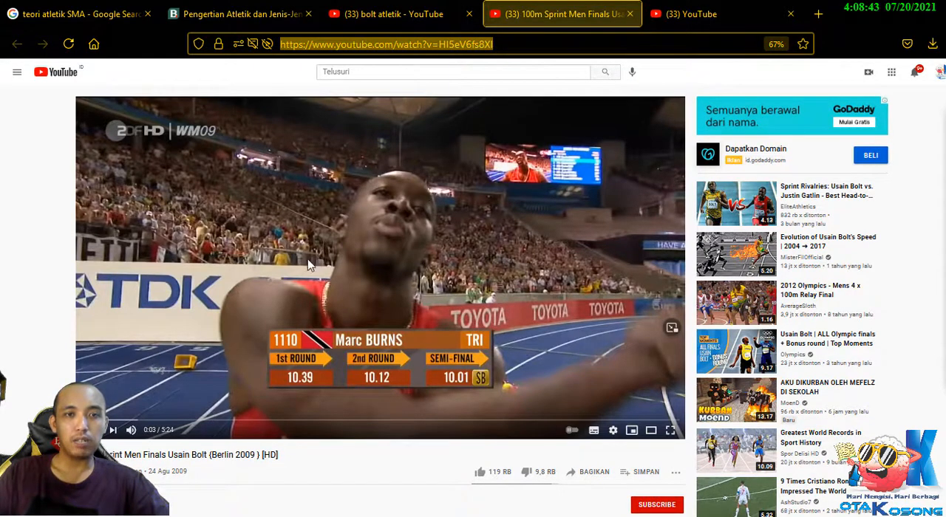
Copy the sprint video's URL and paste it on the empty line below "APERSEPSI" in the Moodle page content.
right_click(356, 204)
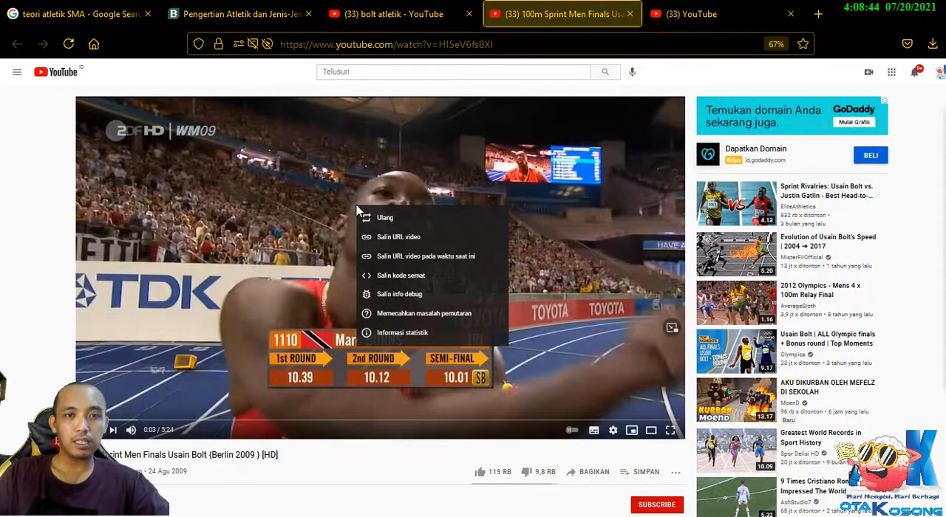
left_click(406, 237)
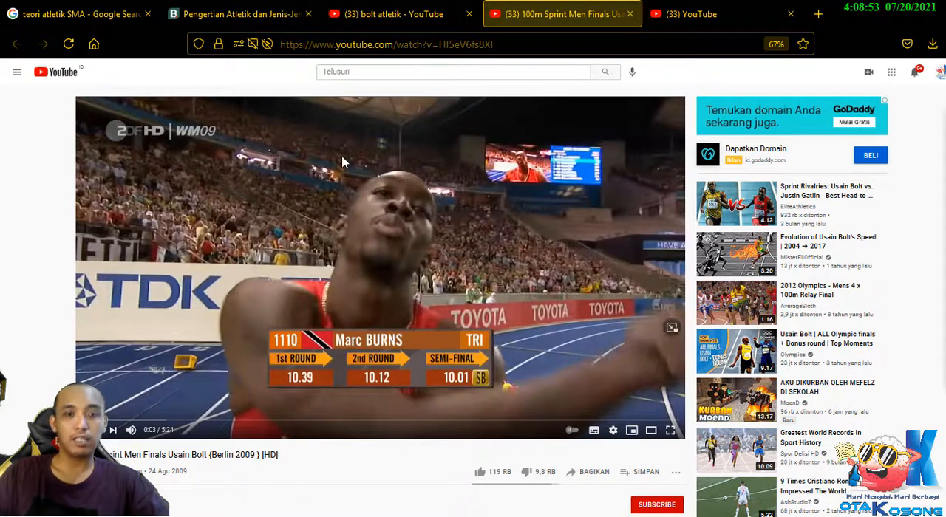
right_click(365, 189)
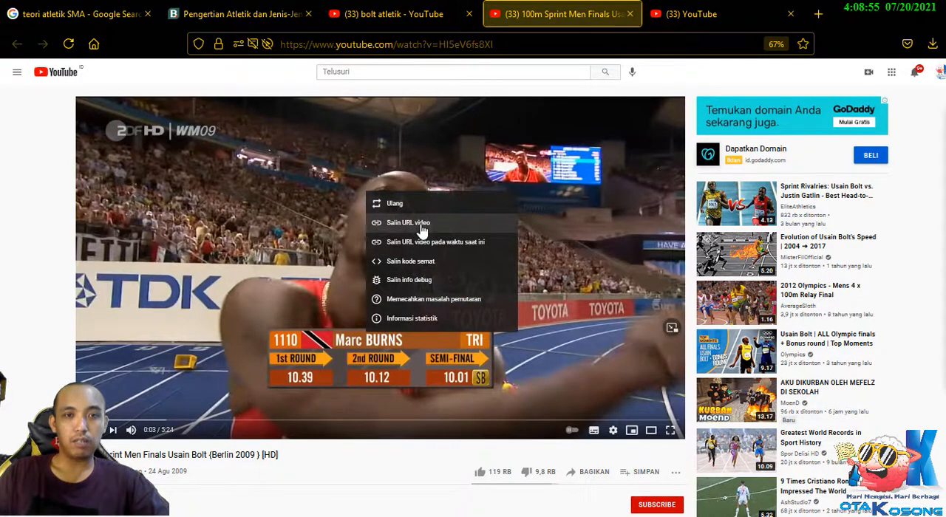
left_click(420, 226)
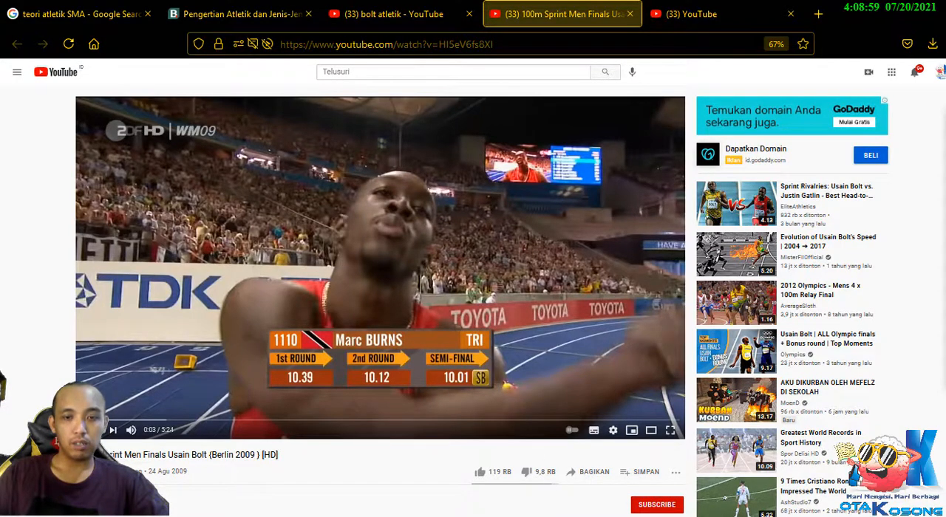
key("alt+Tab")
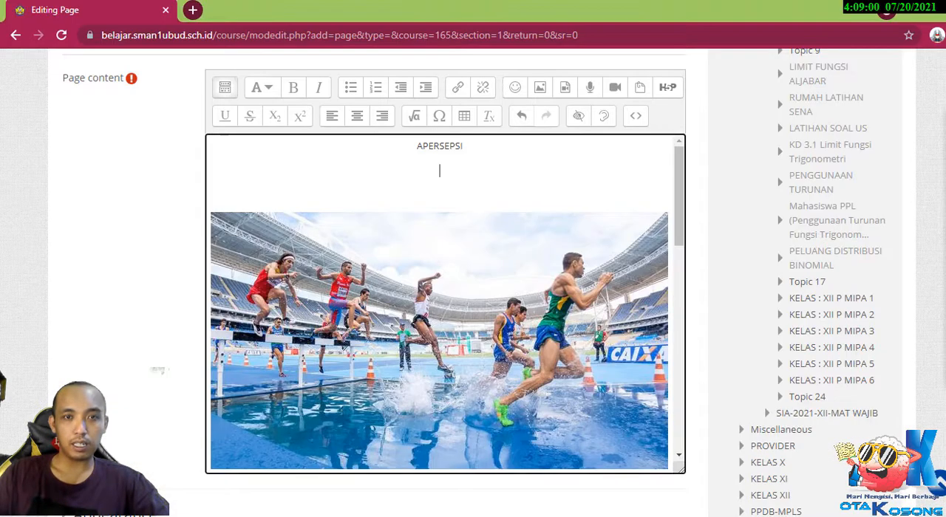
right_click(443, 171)
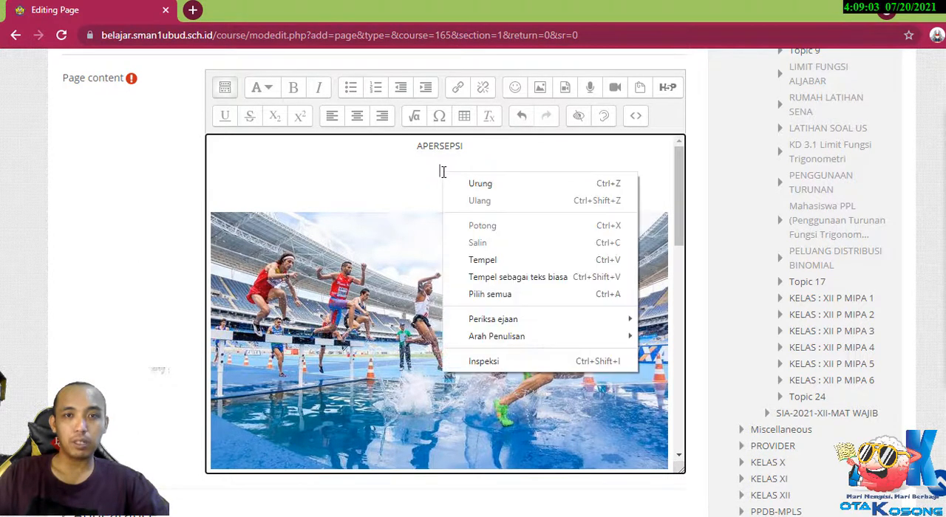
left_click(482, 261)
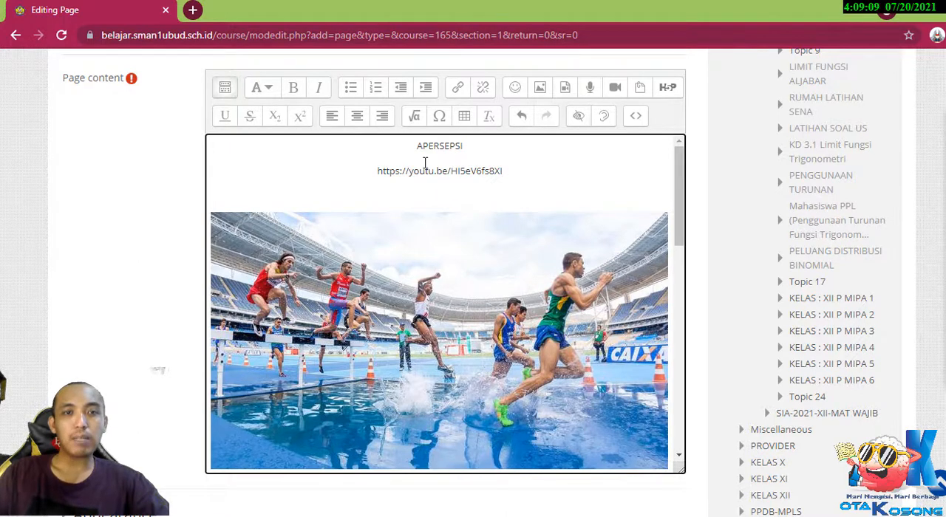
left_click_drag(372, 171, 498, 169)
left_click(543, 170)
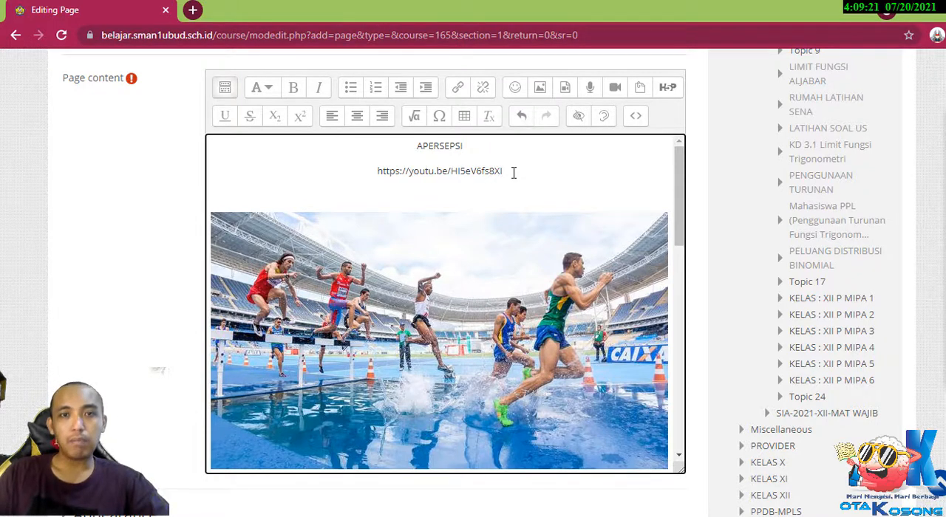
left_click_drag(511, 168, 365, 168)
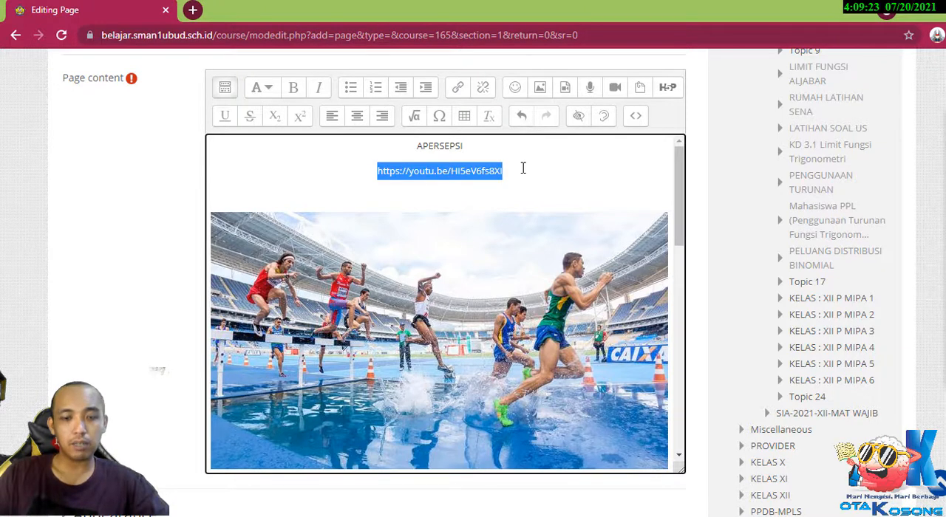
left_click(546, 173)
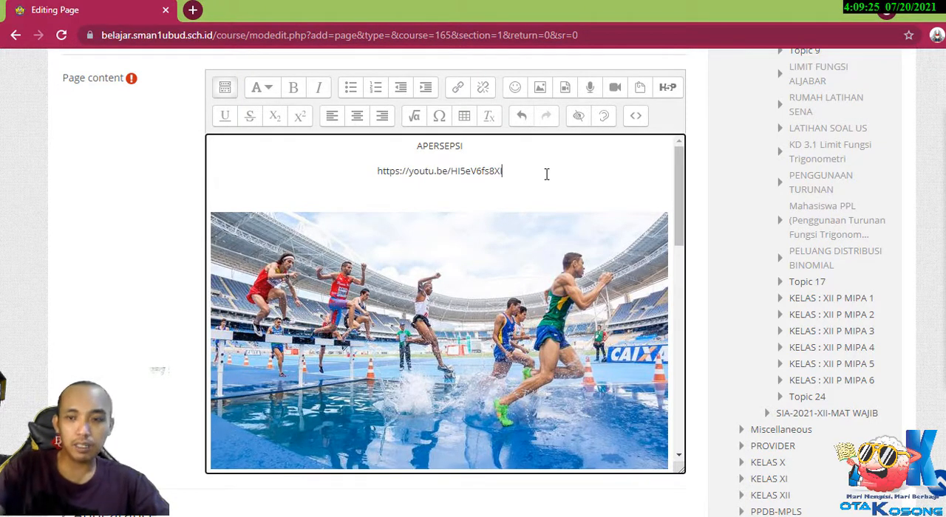
Delete the video URL below "APERSEPSI" and paste it again on the same line.
triple_click(547, 174)
key("ctrl+c")
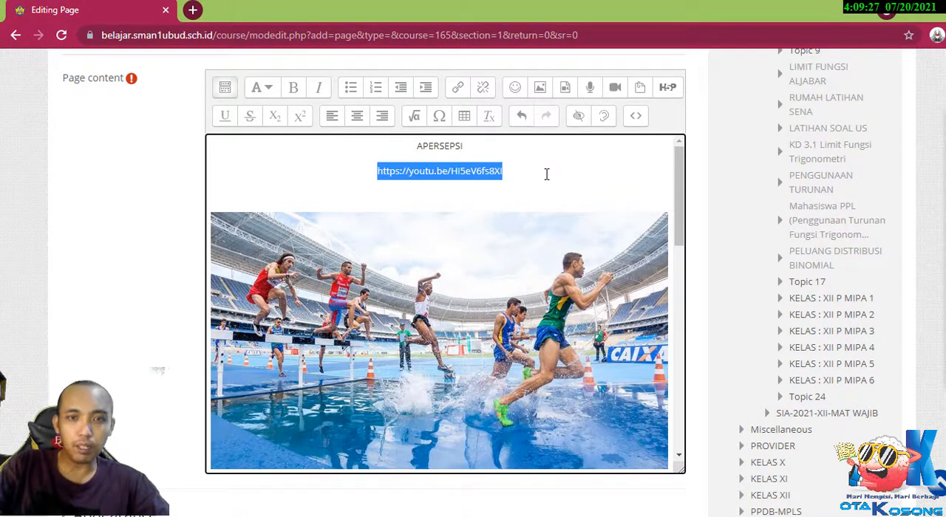
key("BackSpace")
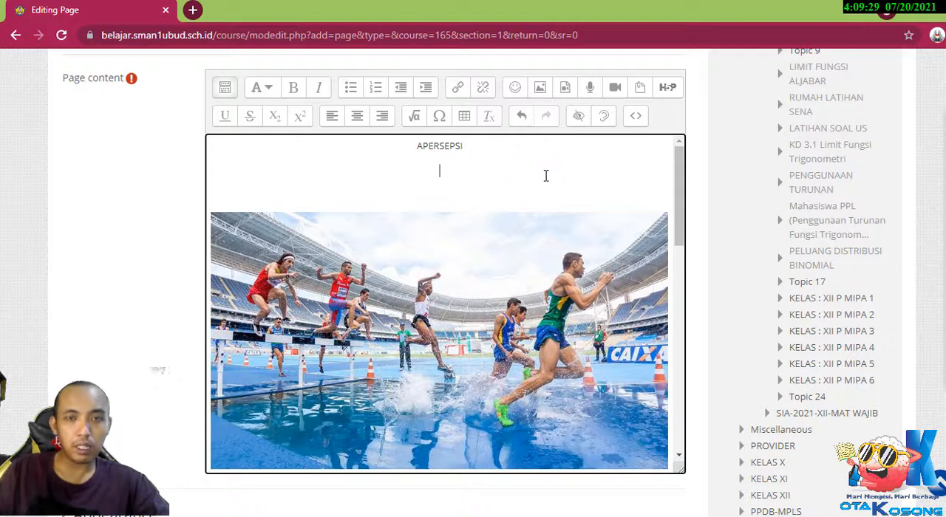
right_click(443, 168)
left_click(483, 256)
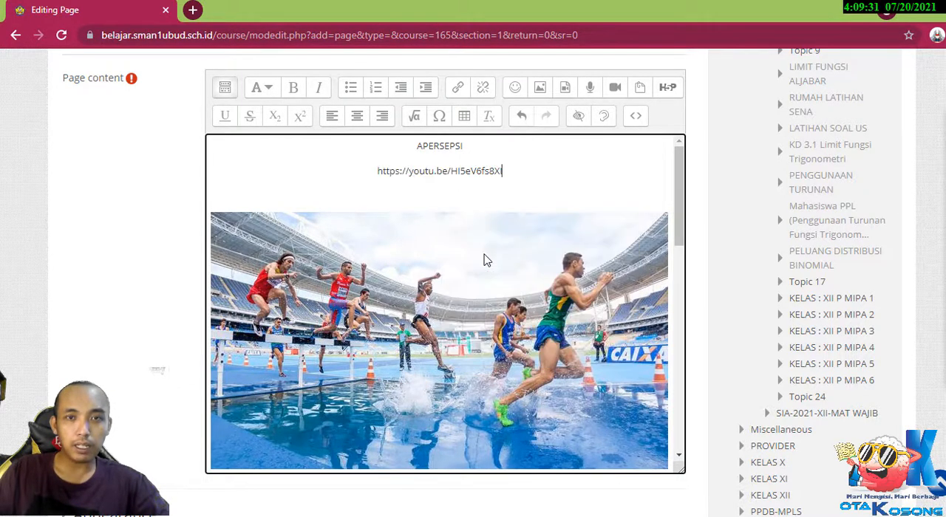
left_click_drag(509, 171, 374, 177)
key("ctrl+c")
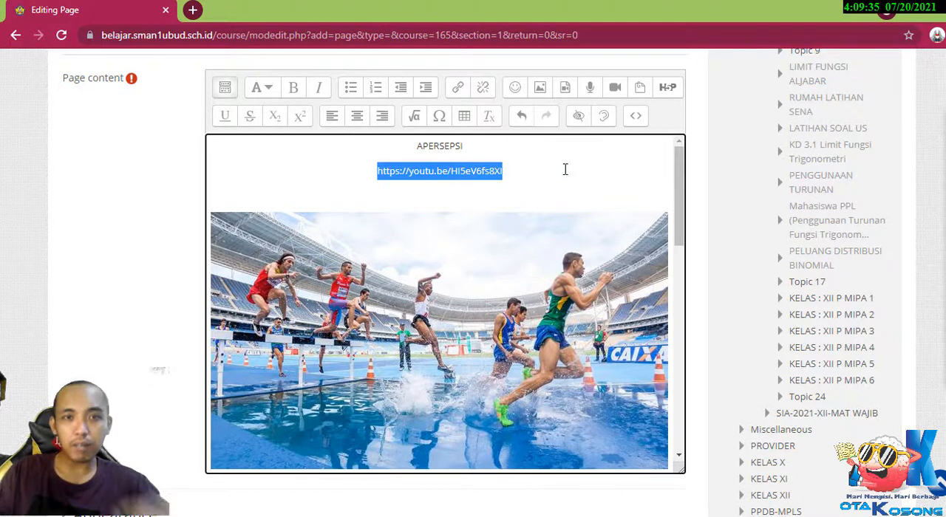
left_click(459, 89)
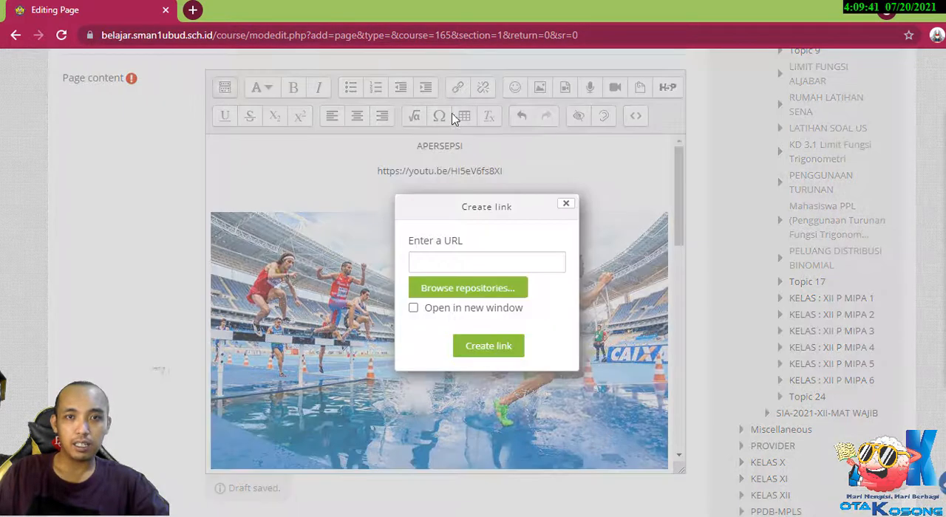
left_click(441, 264)
right_click(441, 264)
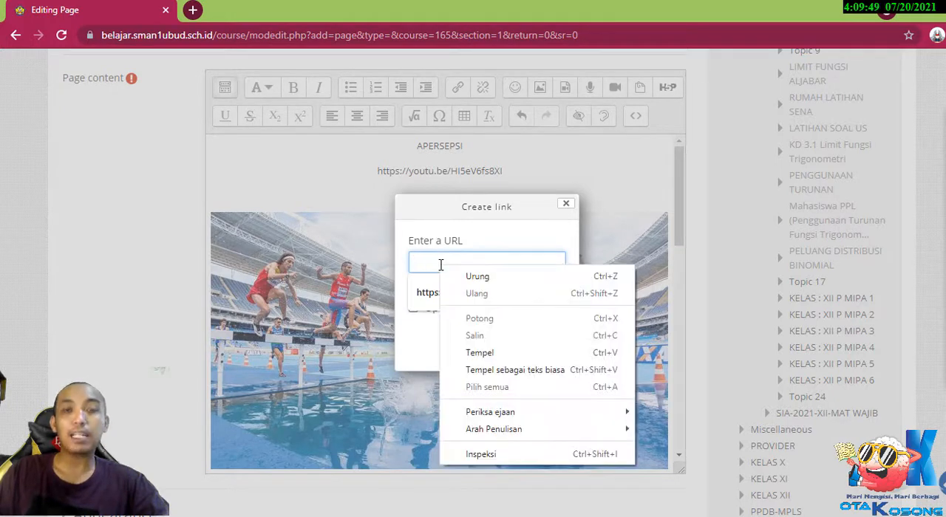
left_click(479, 353)
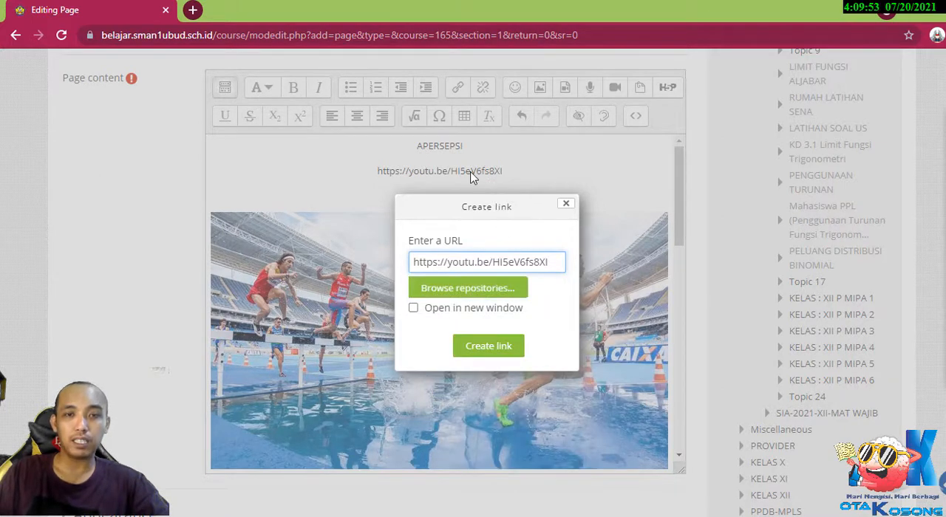
left_click(488, 346)
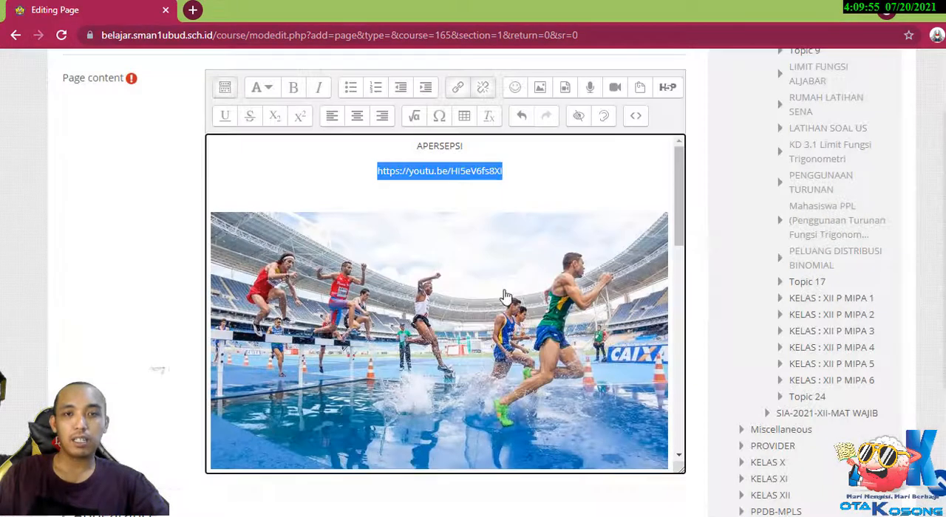
left_click(528, 182)
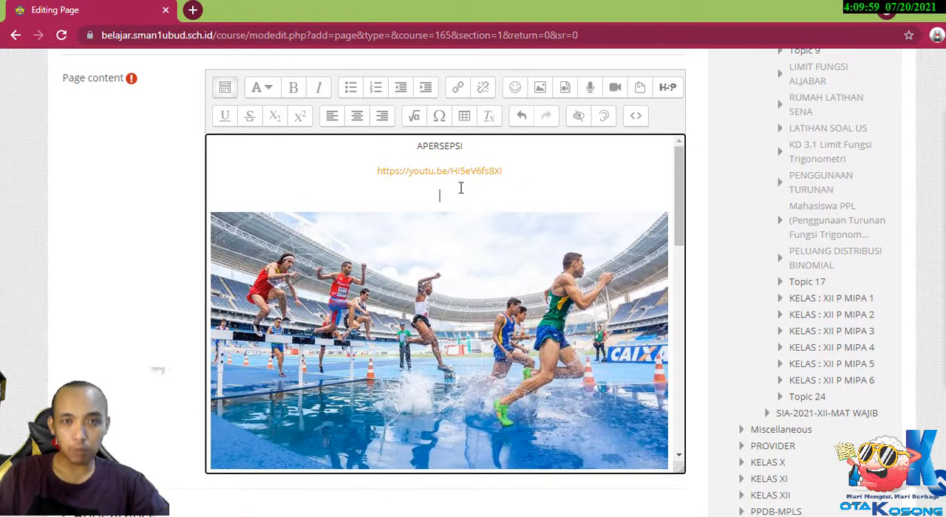
Insert the line "USAINT BOLT" between the "APERSEPSI" heading and the sprint video link.
left_click(478, 158)
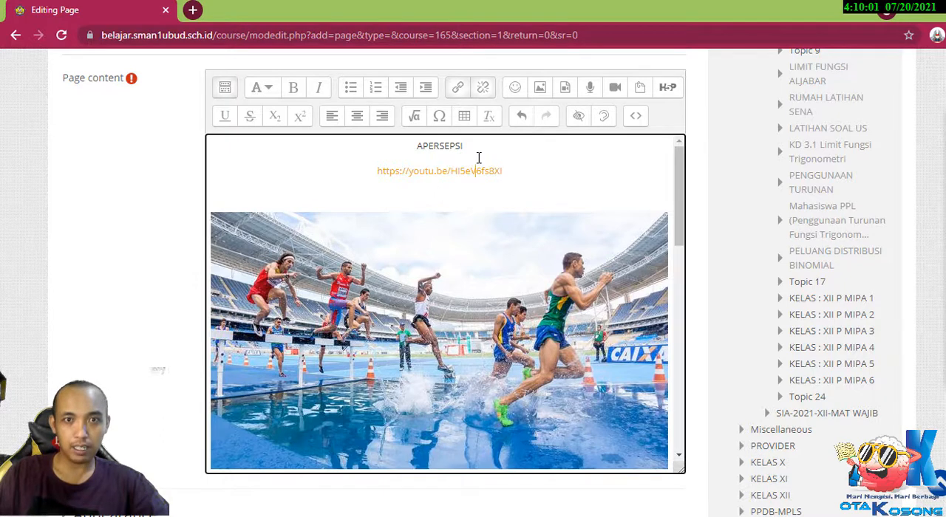
left_click(493, 151)
key("Return")
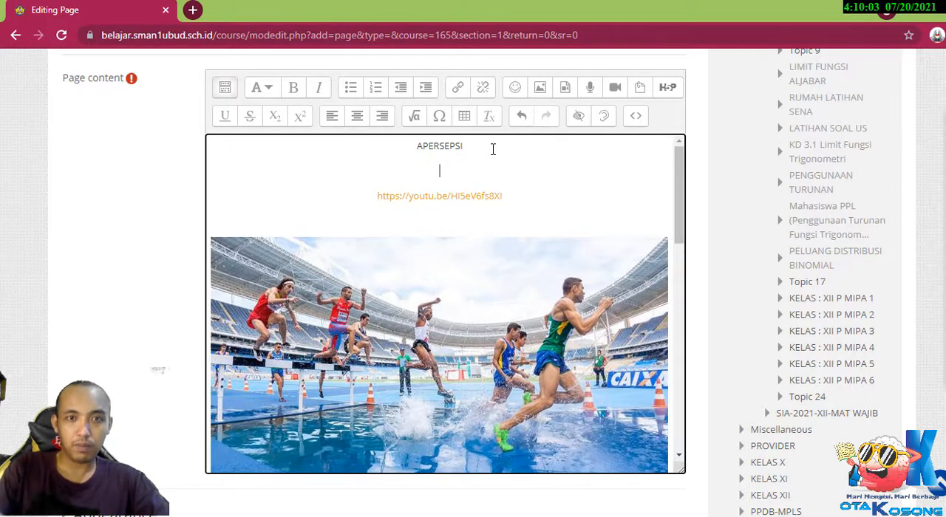
type("uasa")
key("BackSpace")
key("BackSpace")
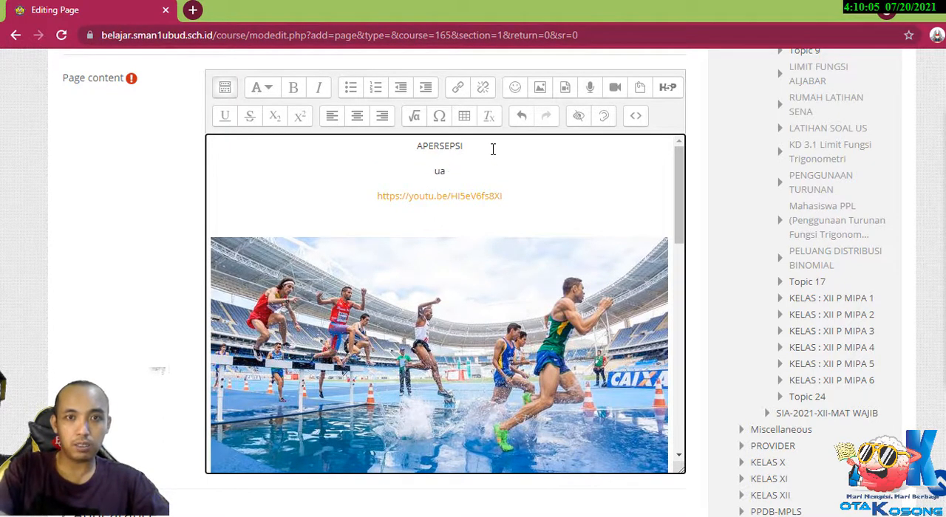
type("USAI")
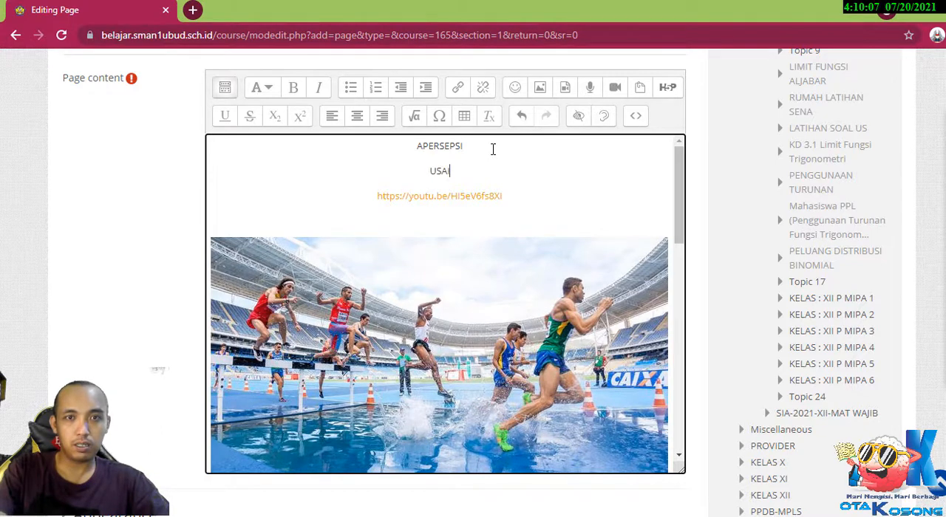
type("NT BOLT")
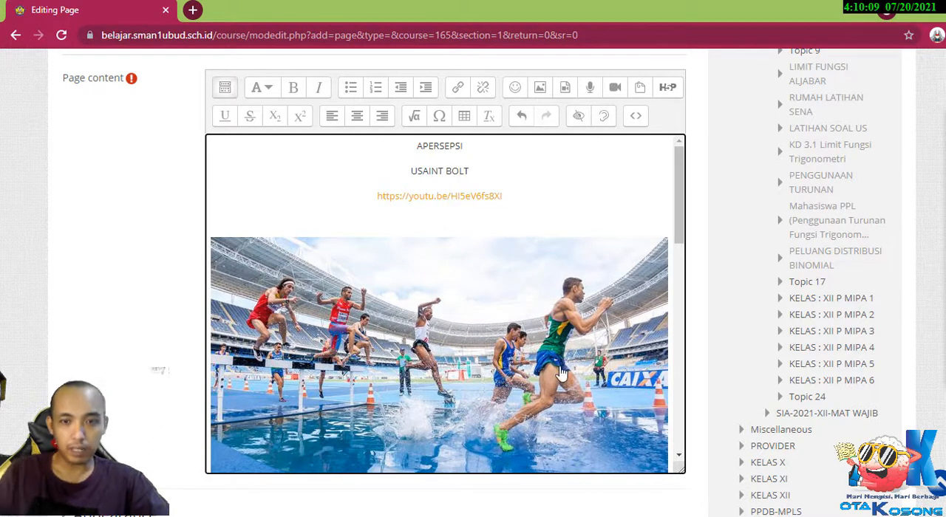
Add an empty line directly below the sprint video link, above the photo.
key("alt+Tab")
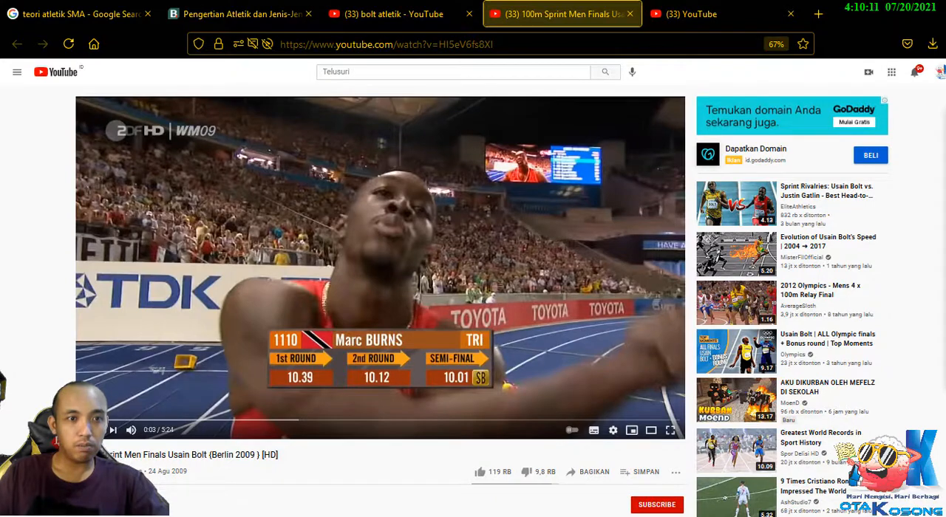
key("alt+Tab")
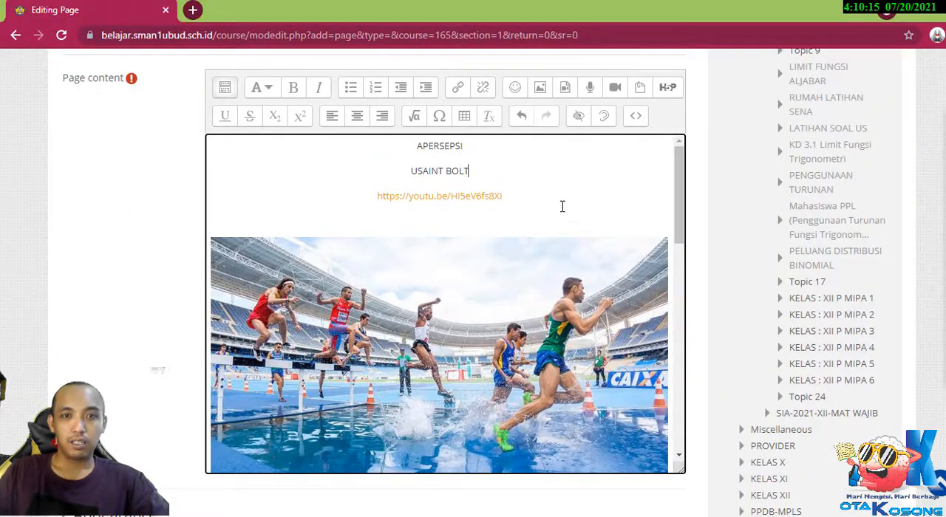
scroll(562, 207, "down", 3)
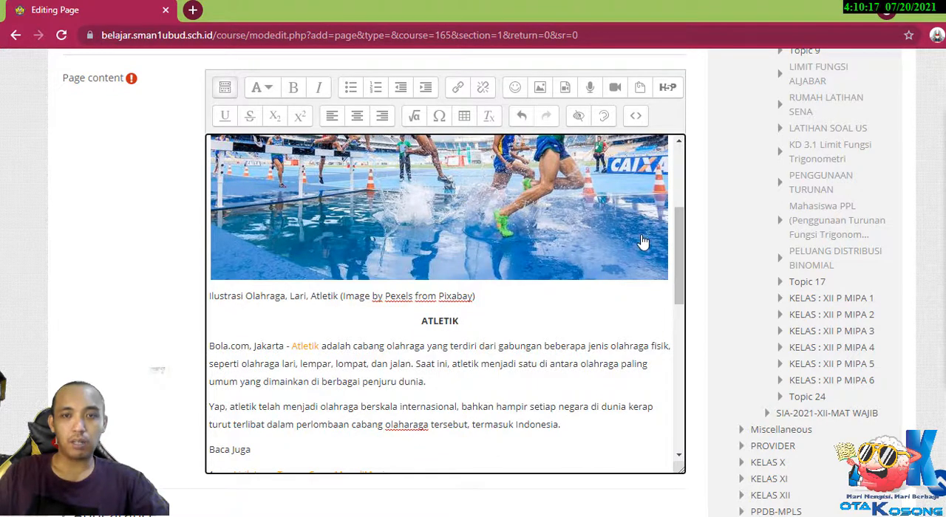
scroll(532, 227, "up", 3)
left_click(535, 197)
key("Return")
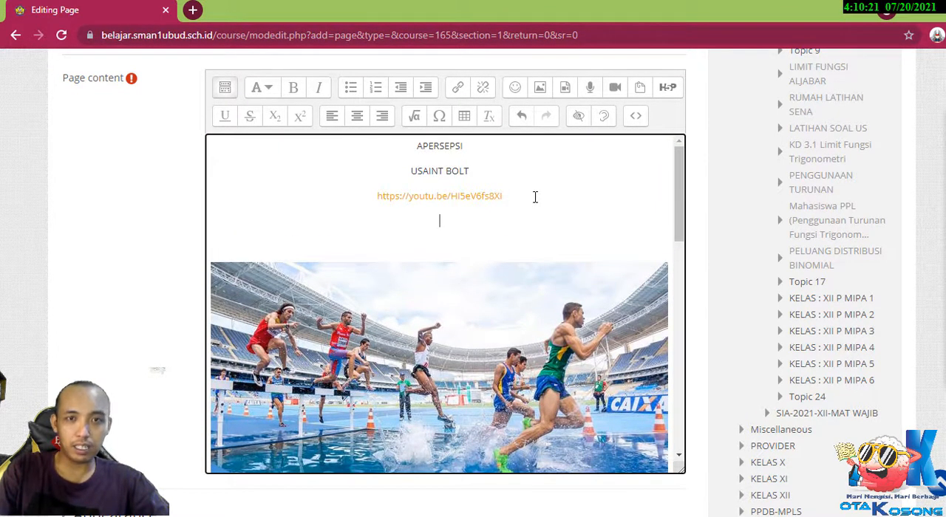
Switch to YouTube, open the "Zohri Paling Junior Bertarung di Final" video in a new tab, and close the 100m sprint video's tab.
left_click(470, 516)
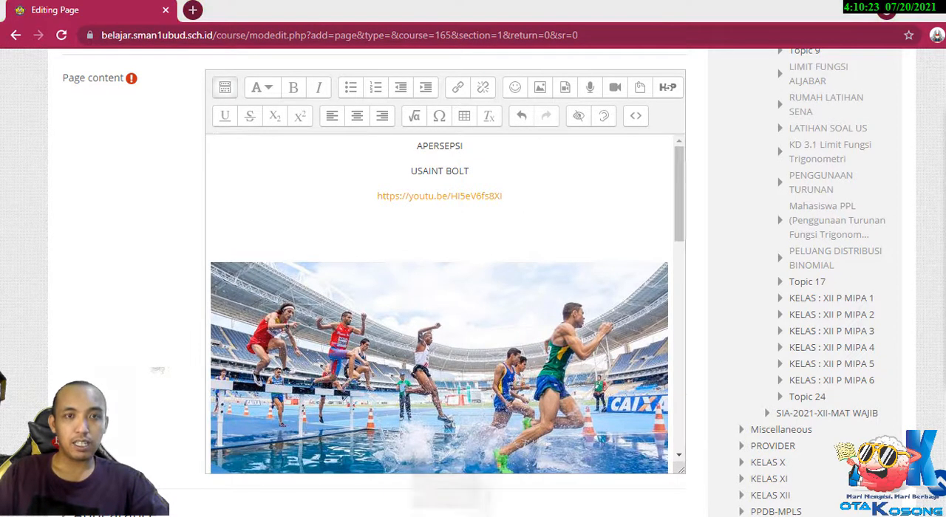
left_click(359, 12)
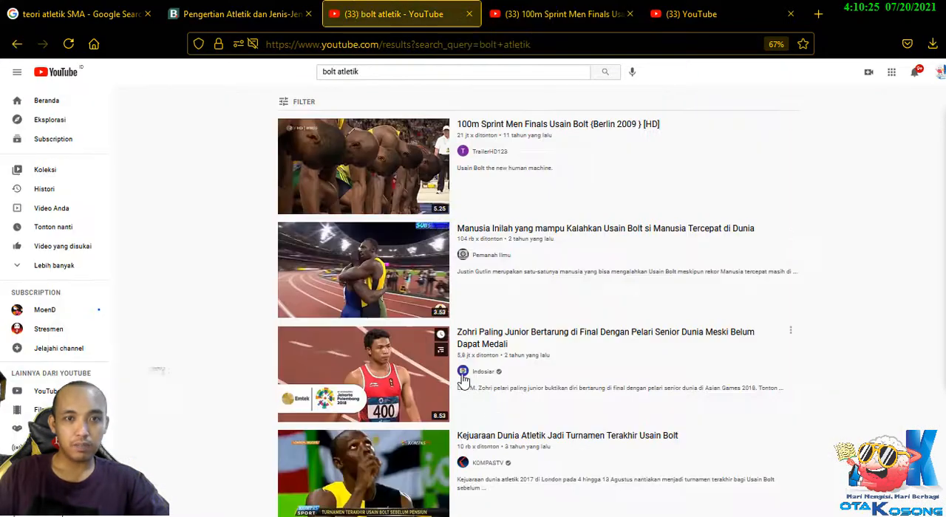
right_click(408, 389)
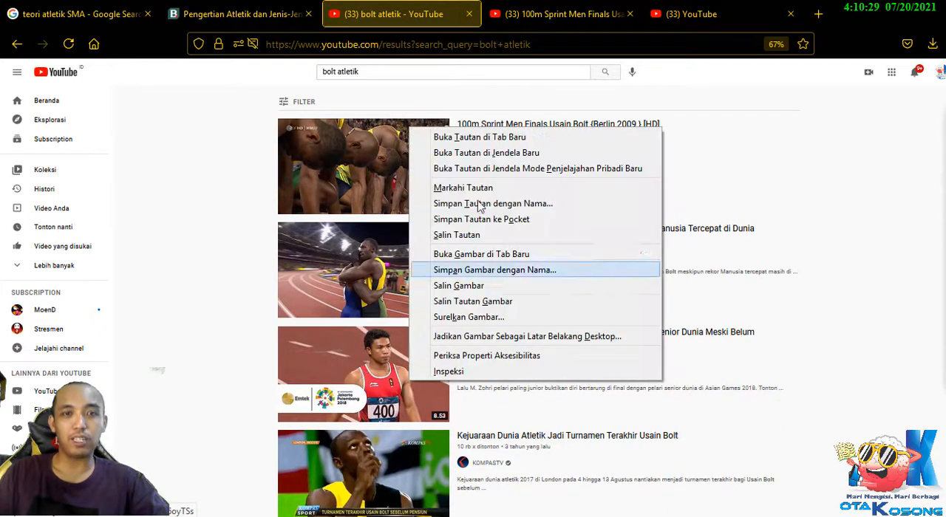
left_click(487, 137)
left_click(486, 15)
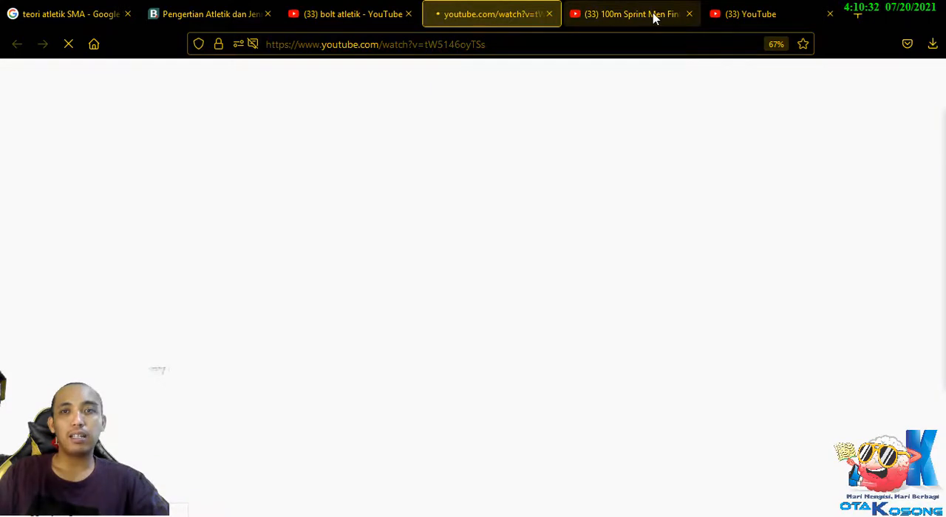
left_click(654, 17)
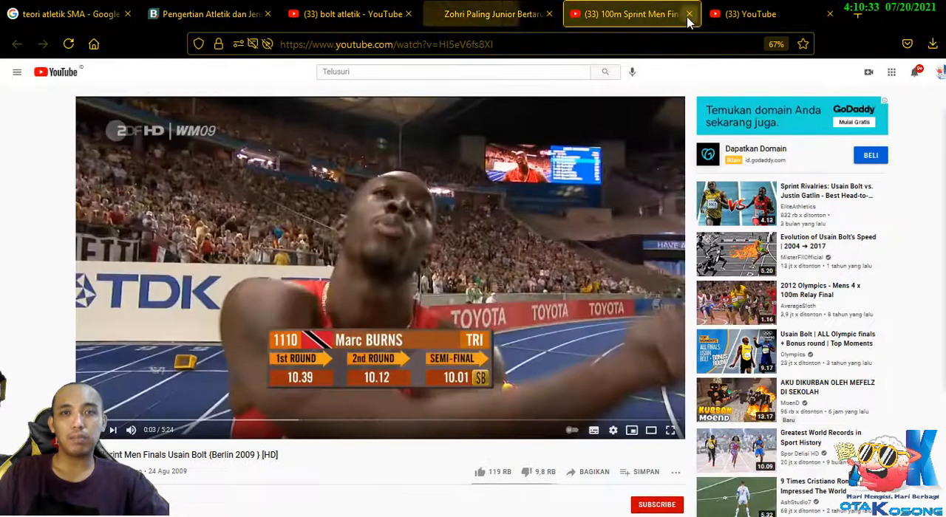
left_click(689, 14)
left_click(488, 13)
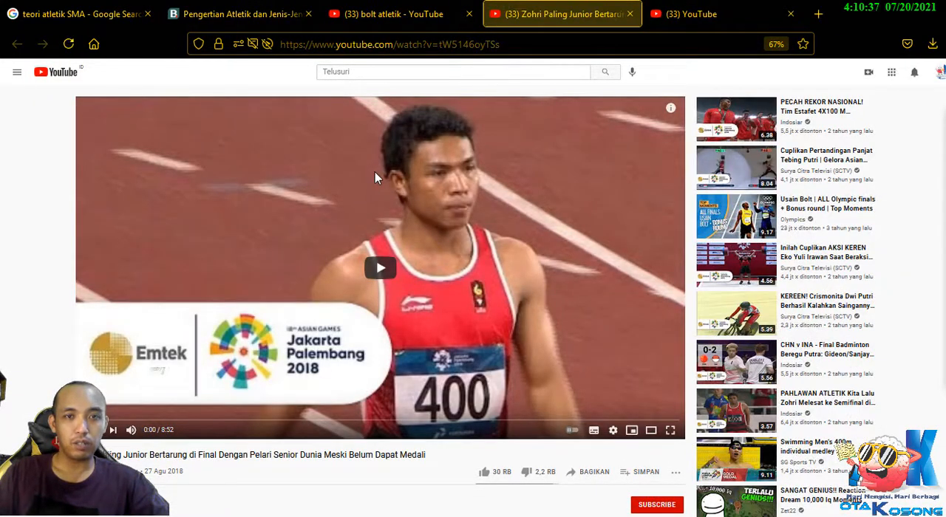
Copy the Zohri video's URL, return to the Moodle page, and enter "ZOHRI" below the first link with the URL pasted beneath it.
right_click(374, 172)
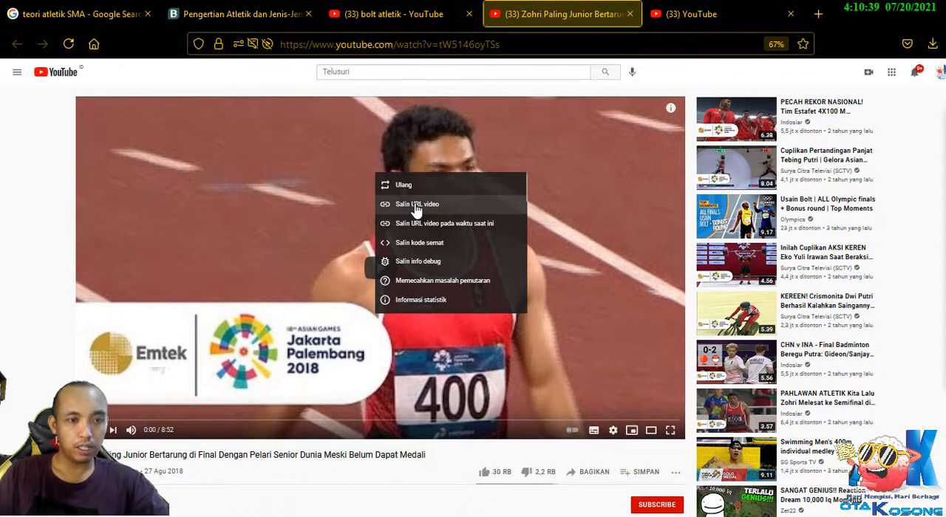
left_click(417, 205)
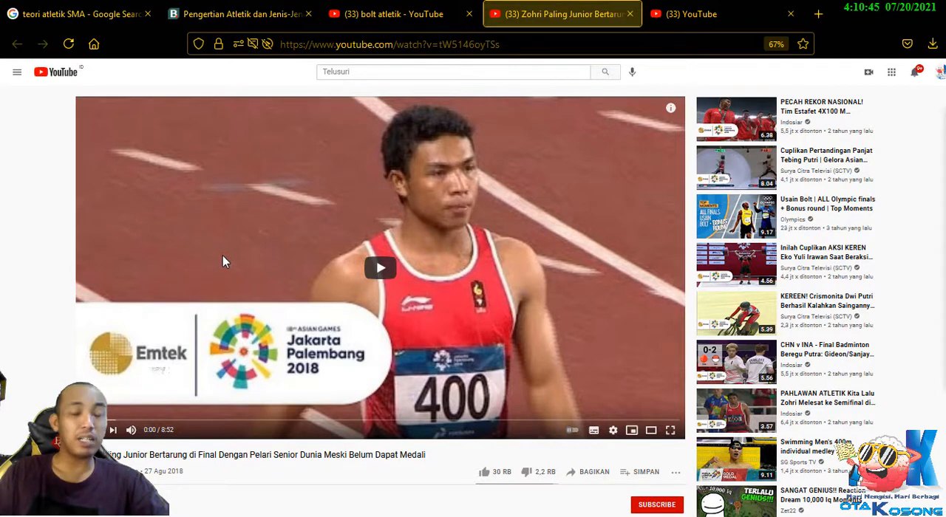
scroll(223, 256, "down", 4)
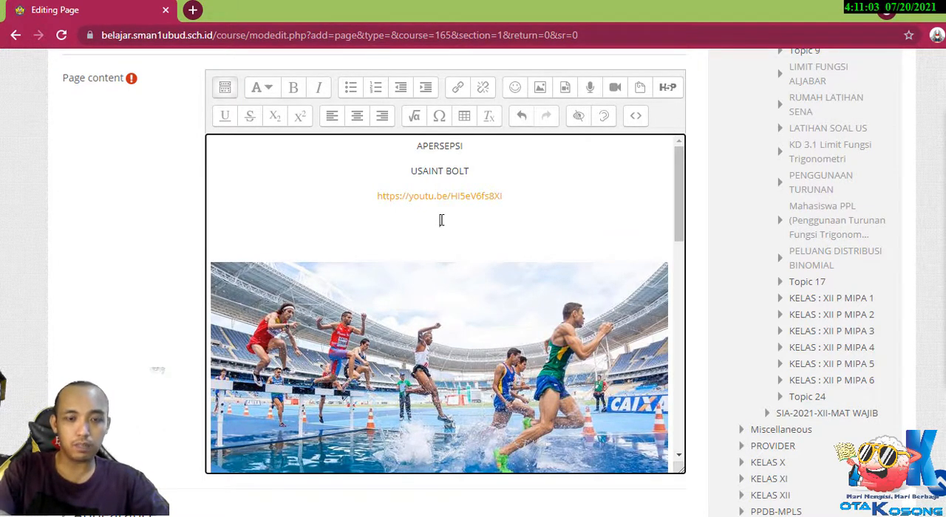
type("ZOHRI")
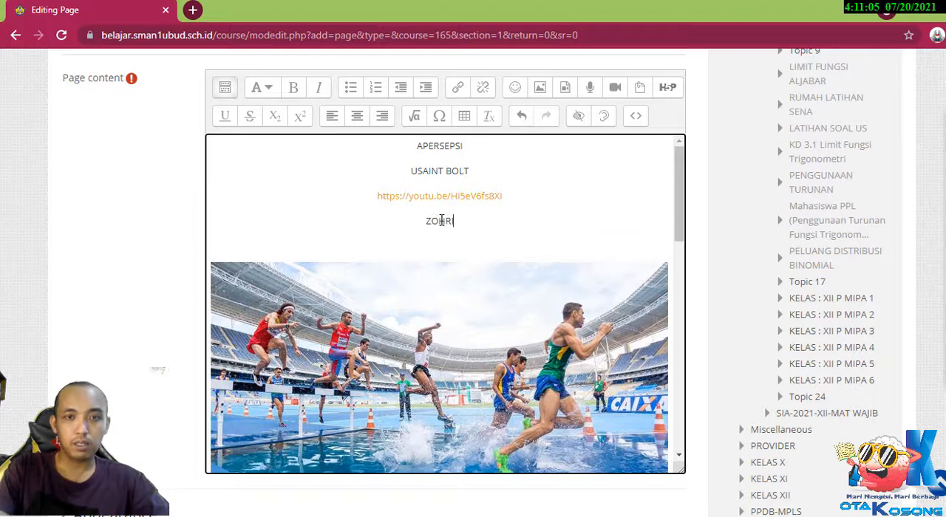
key("Return")
type("https://youtu.be/tW5146oyTSs")
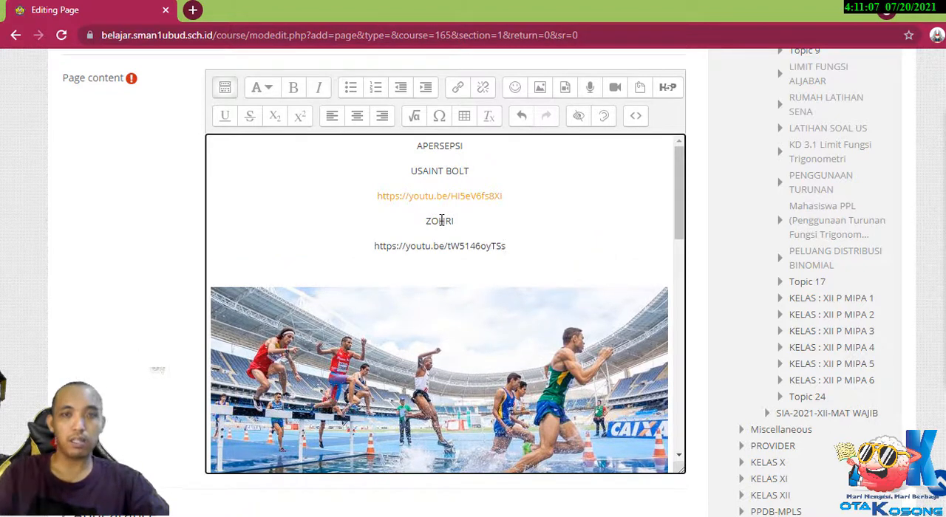
left_click_drag(507, 246, 364, 243)
key("ctrl+c")
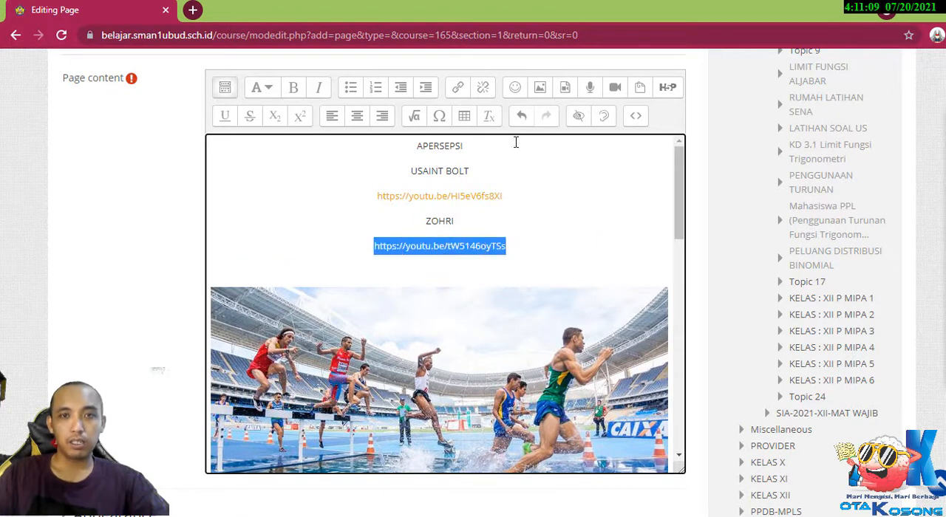
left_click(458, 89)
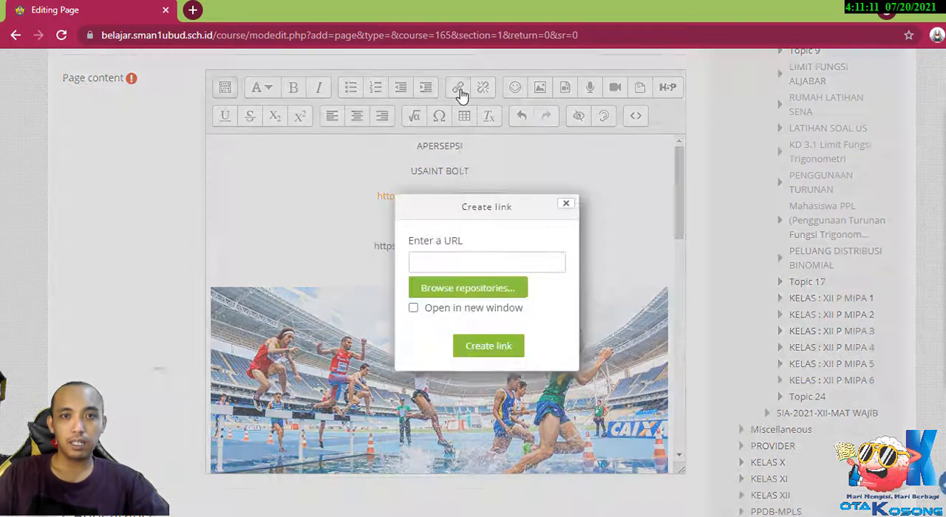
left_click(503, 262)
key("ctrl+v")
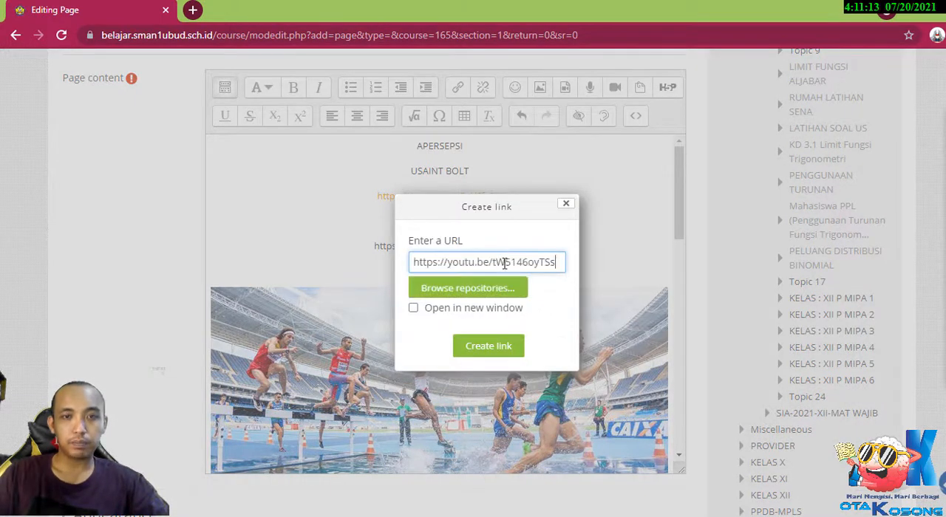
left_click(493, 350)
left_click(591, 211)
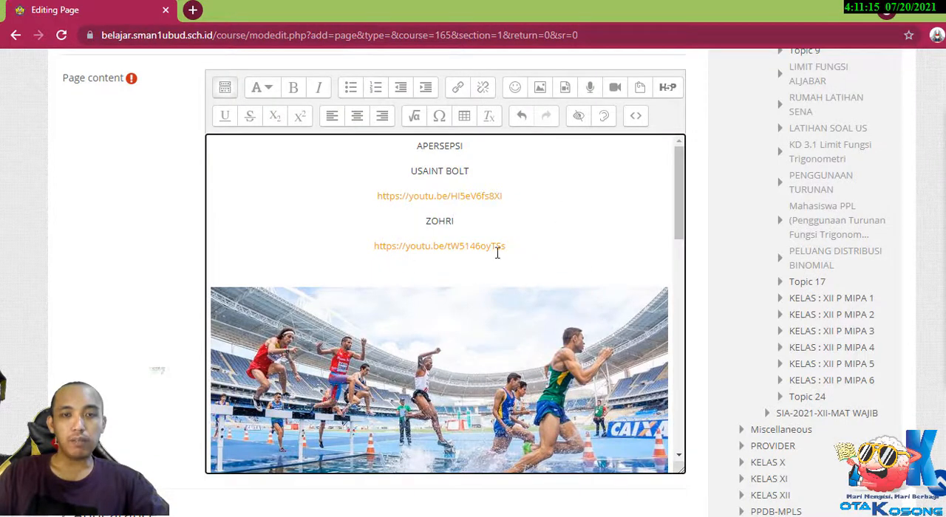
scroll(562, 271, "down", 5)
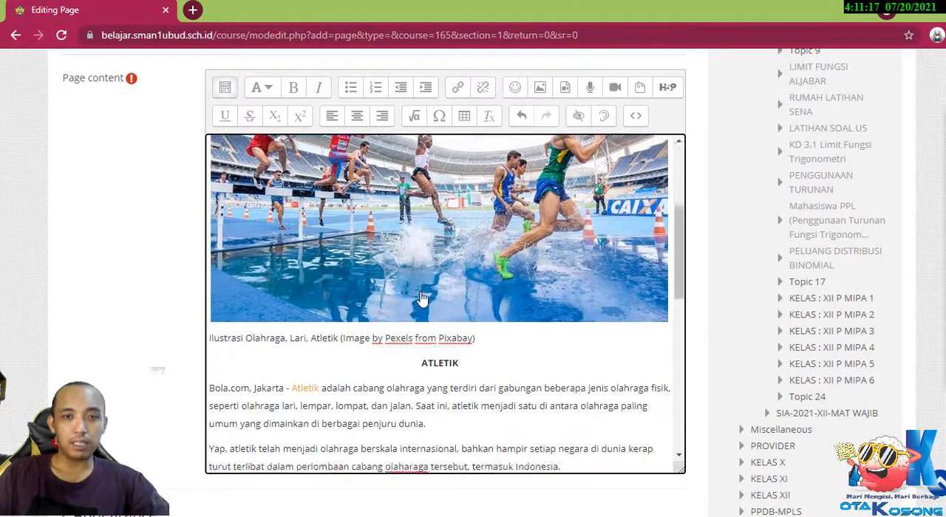
scroll(422, 298, "down", 10)
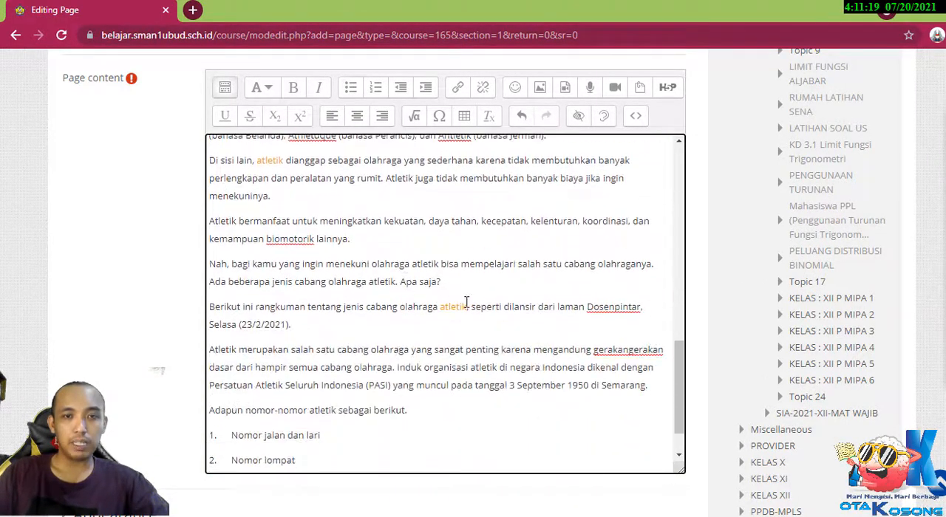
Save the MATERI 2-ATLETIK page, return to the course, and indent its entry one level under PERTEMUAN I.
scroll(467, 303, "down", 5)
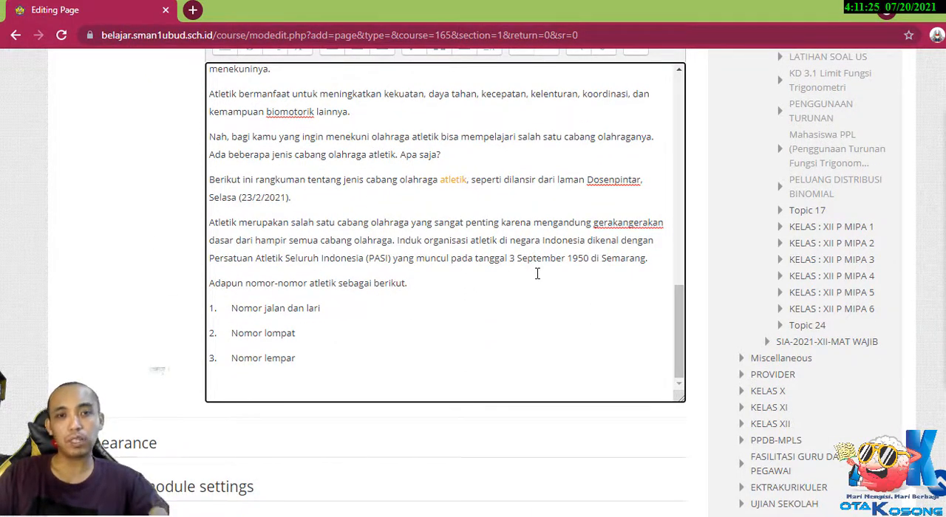
scroll(537, 274, "up", 10)
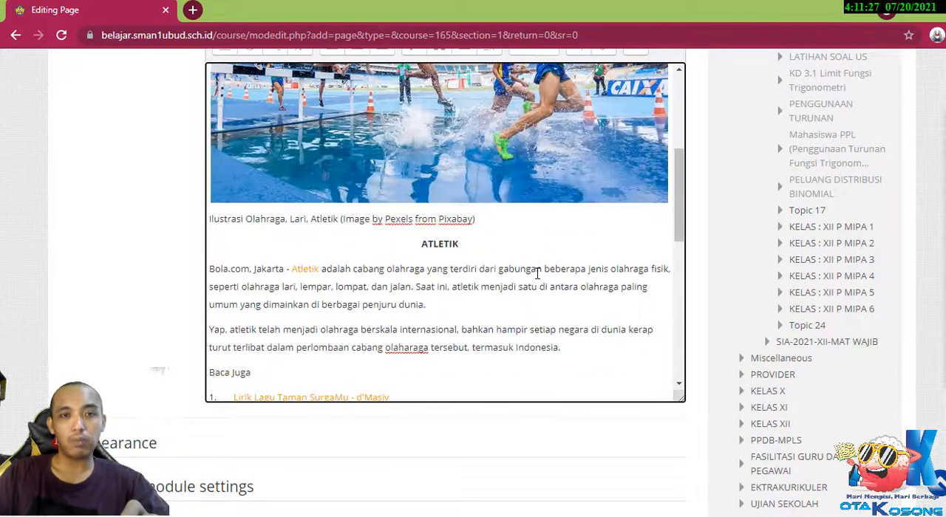
scroll(538, 273, "down", 10)
scroll(269, 334, "down", 4)
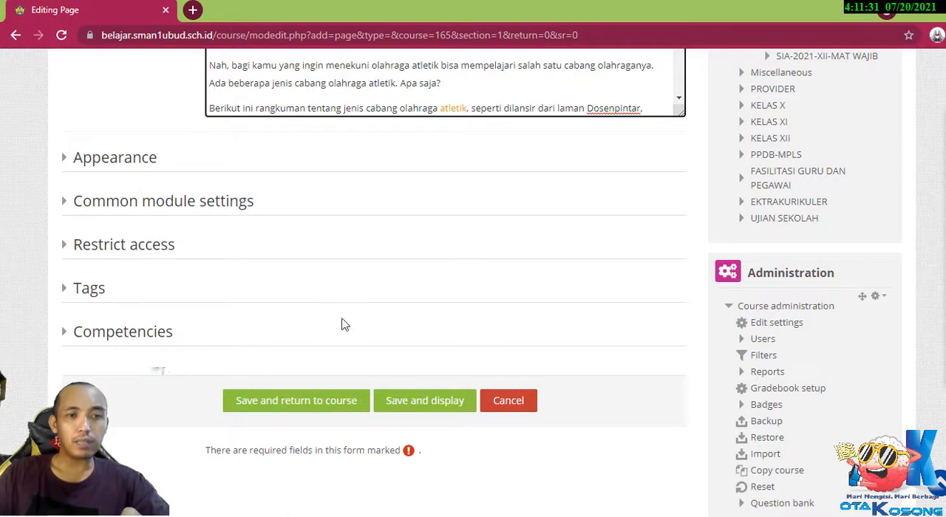
left_click(317, 403)
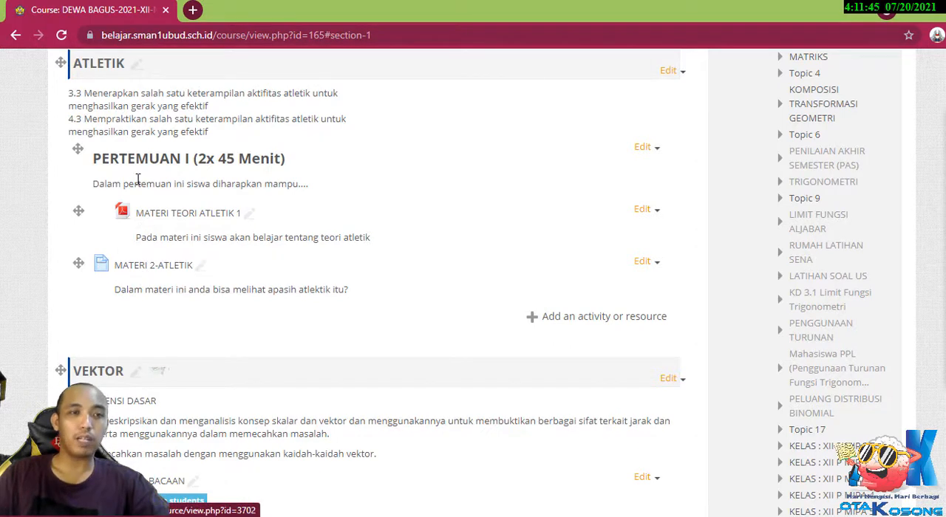
left_click(648, 263)
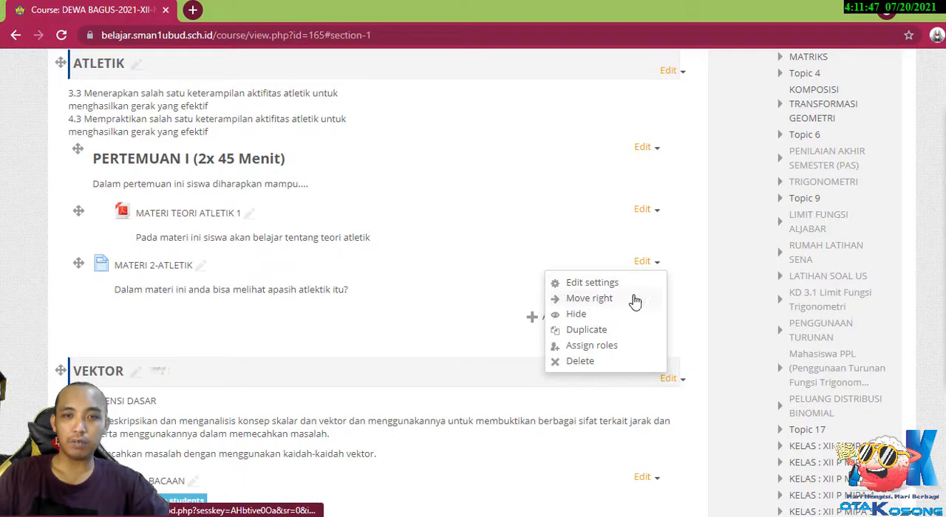
left_click(628, 299)
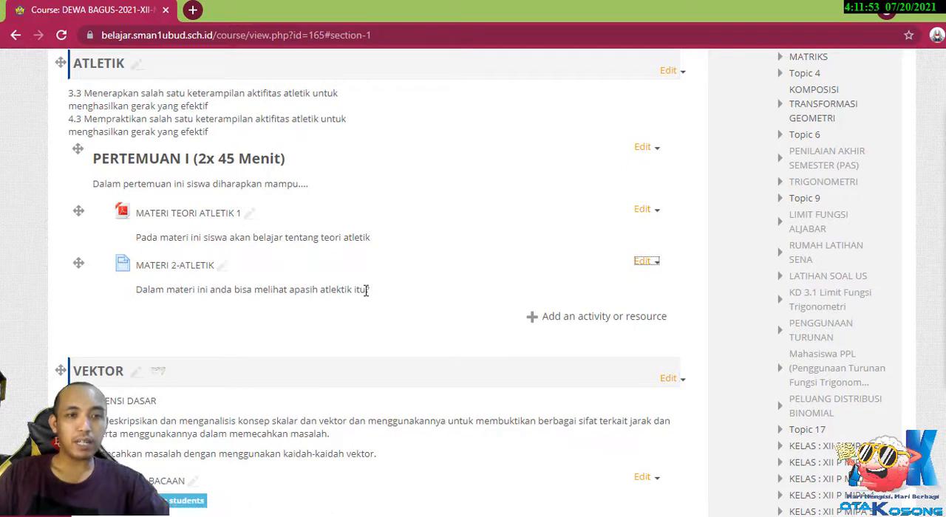
Open MATERI 2-ATLETIK in a new browser tab and review its embedded videos, photo and article text.
right_click(189, 272)
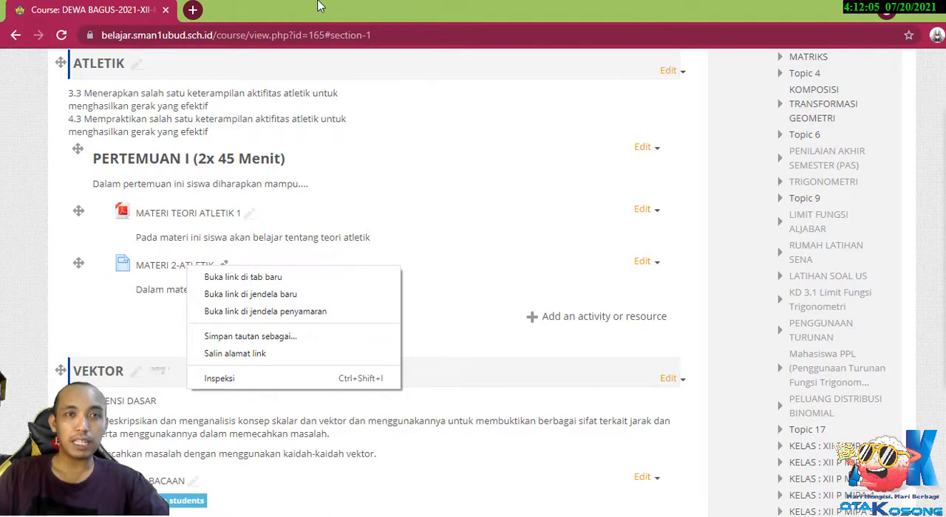
left_click(281, 277)
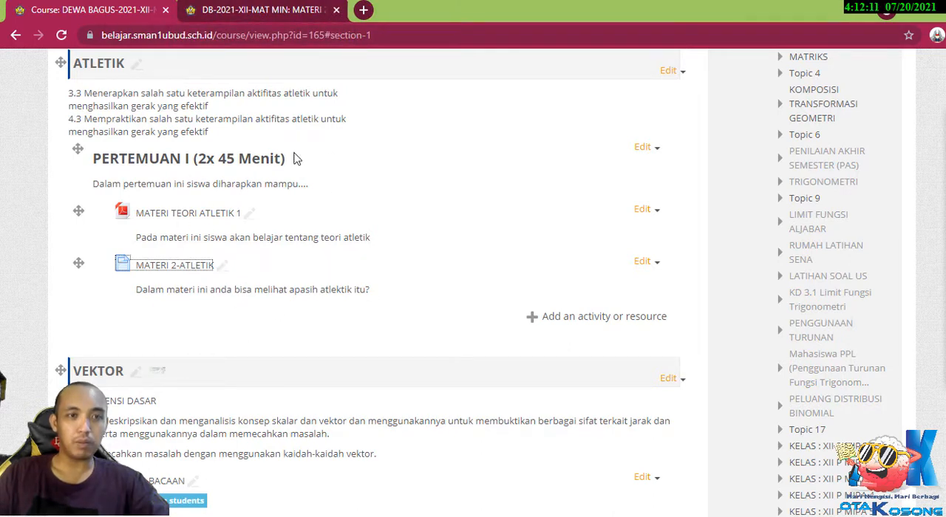
left_click(277, 8)
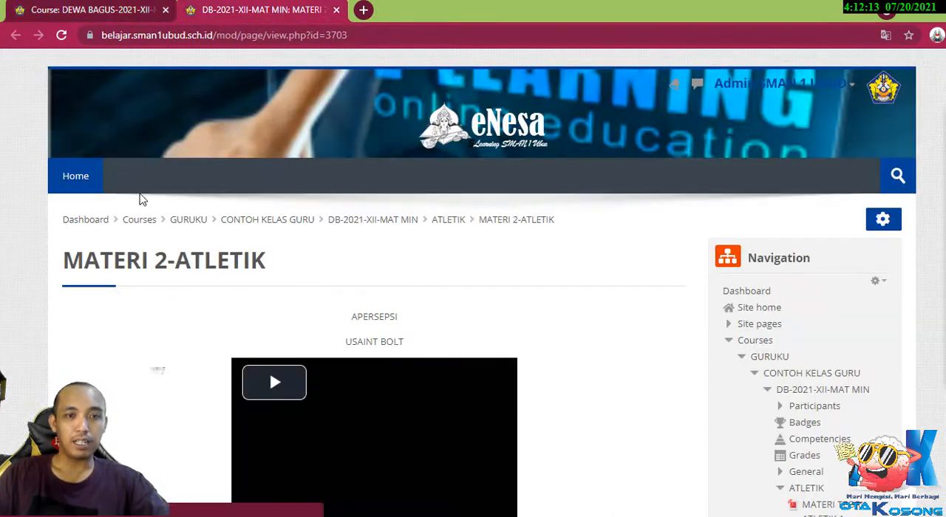
scroll(126, 248, "down", 3)
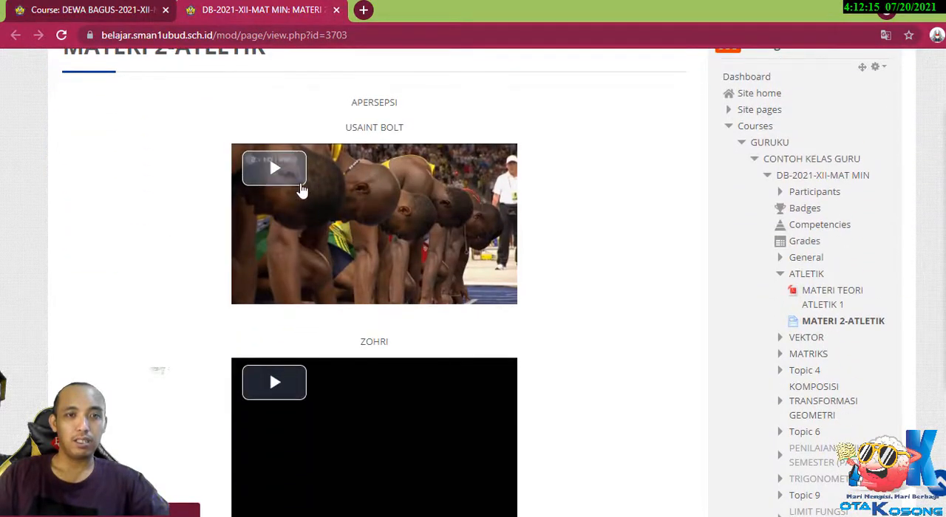
scroll(301, 190, "down", 7)
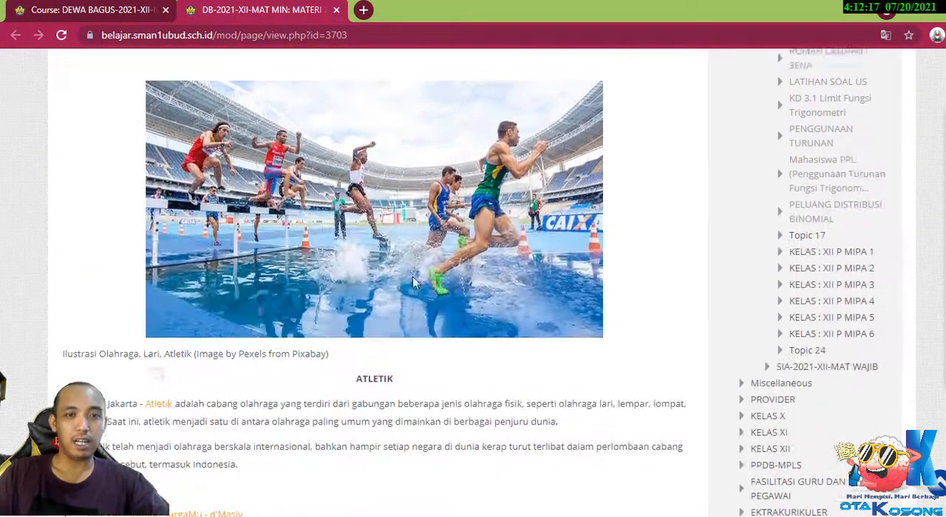
scroll(354, 251, "down", 4)
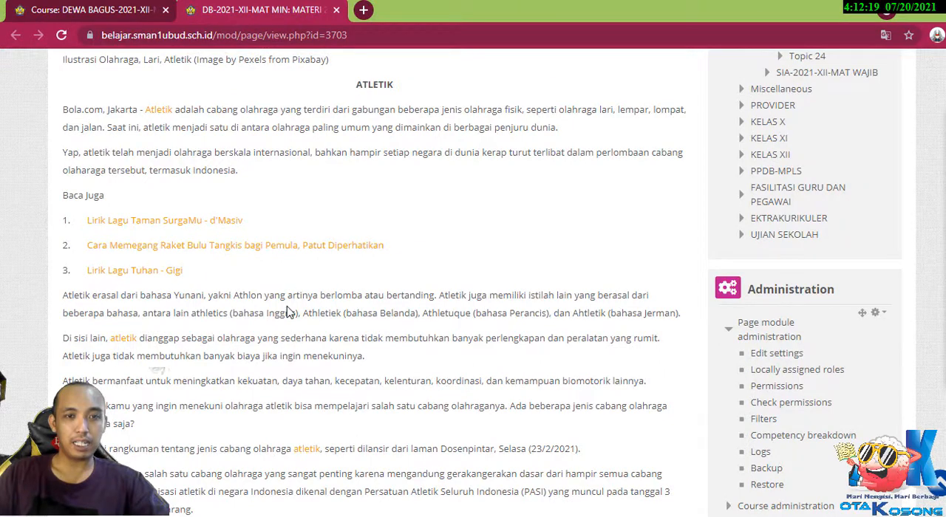
scroll(288, 313, "down", 3)
scroll(289, 313, "up", 3)
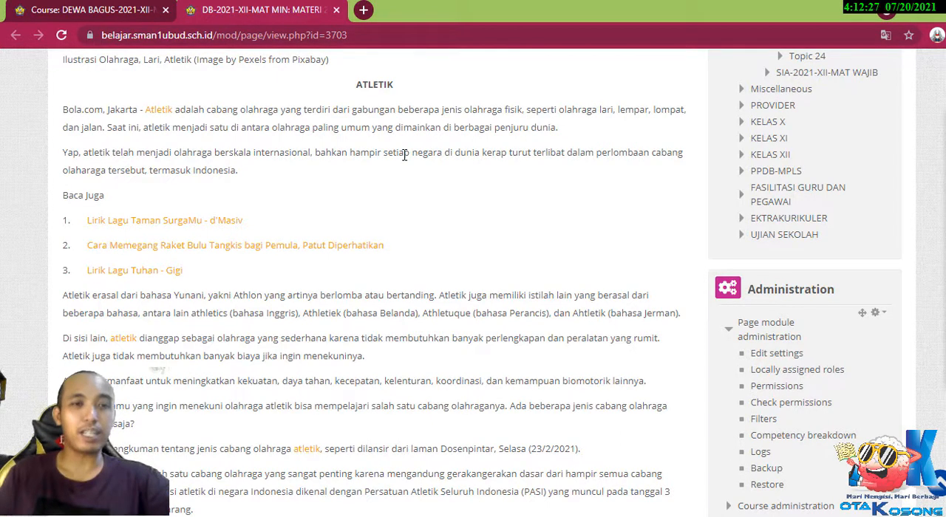
scroll(404, 155, "up", 10)
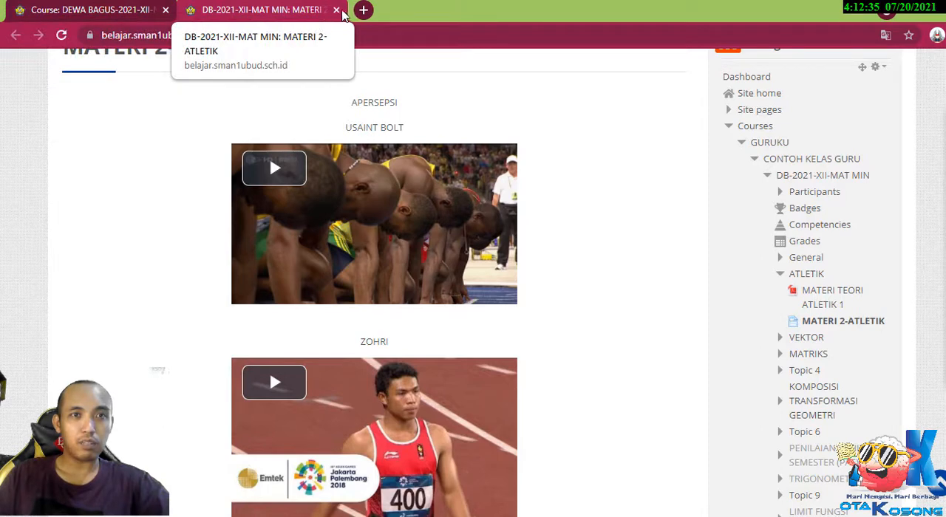
Return to the course tab and start adding a new Assignment activity to the ATLETIK topic.
left_click(97, 10)
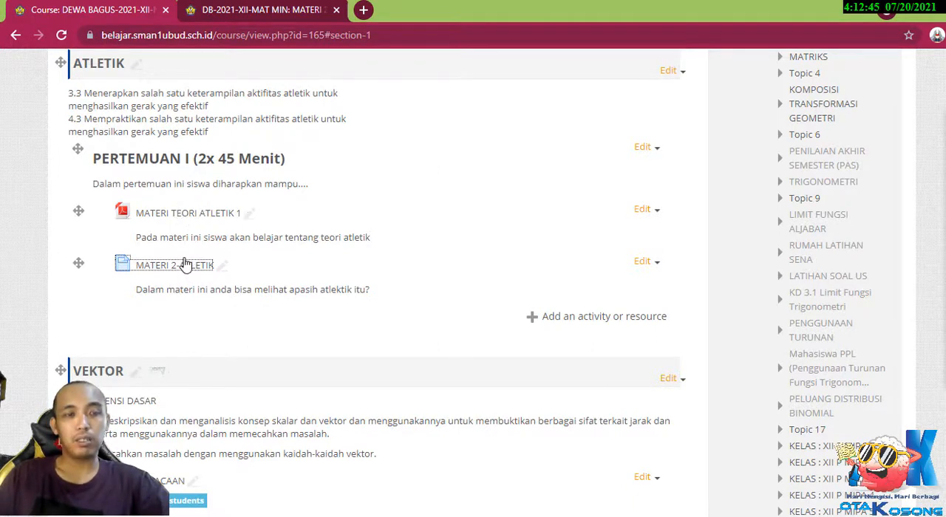
scroll(188, 277, "up", 2)
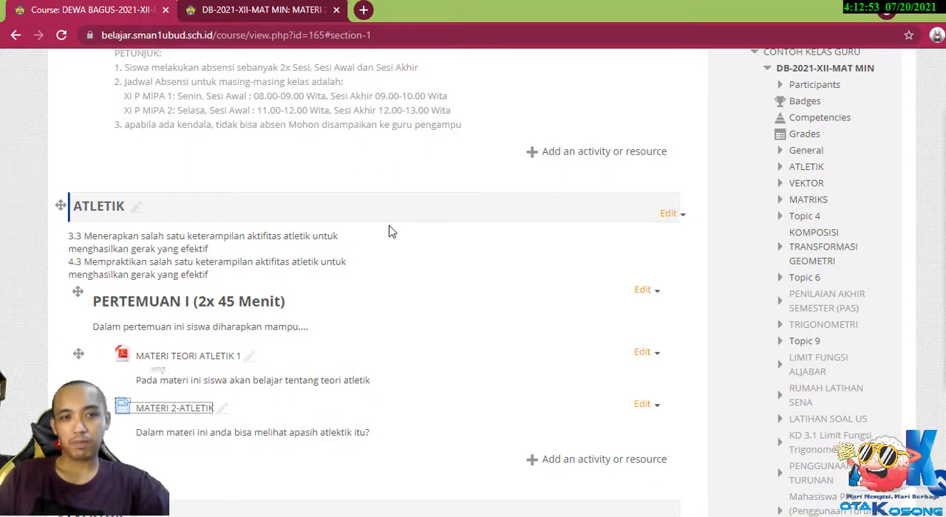
scroll(392, 232, "down", 1)
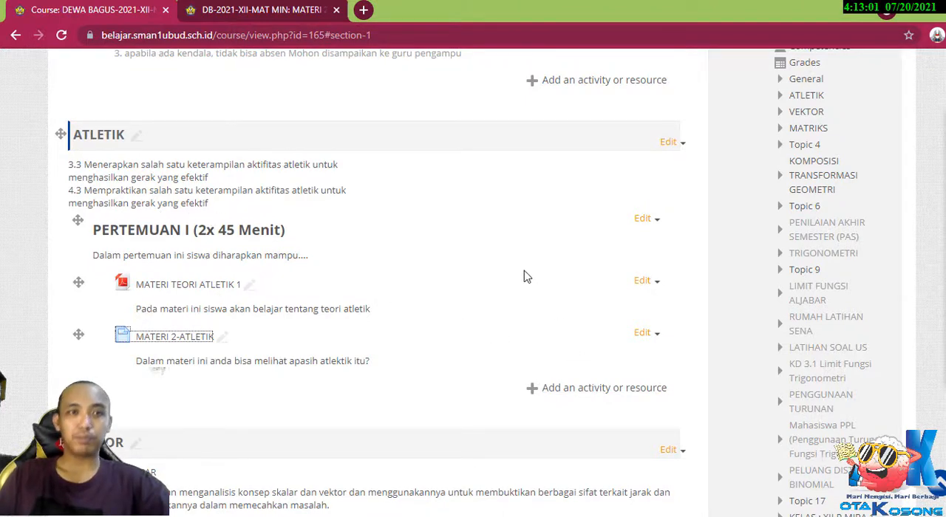
left_click(584, 389)
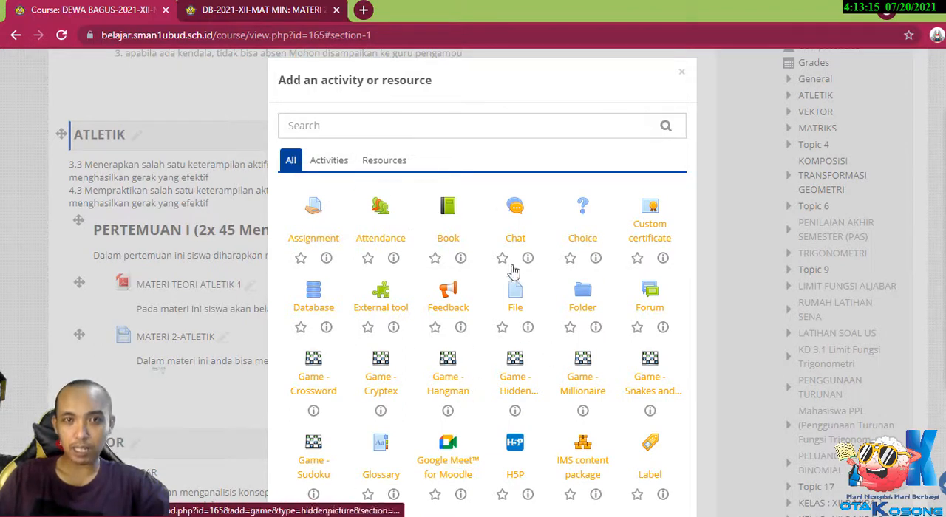
left_click(337, 165)
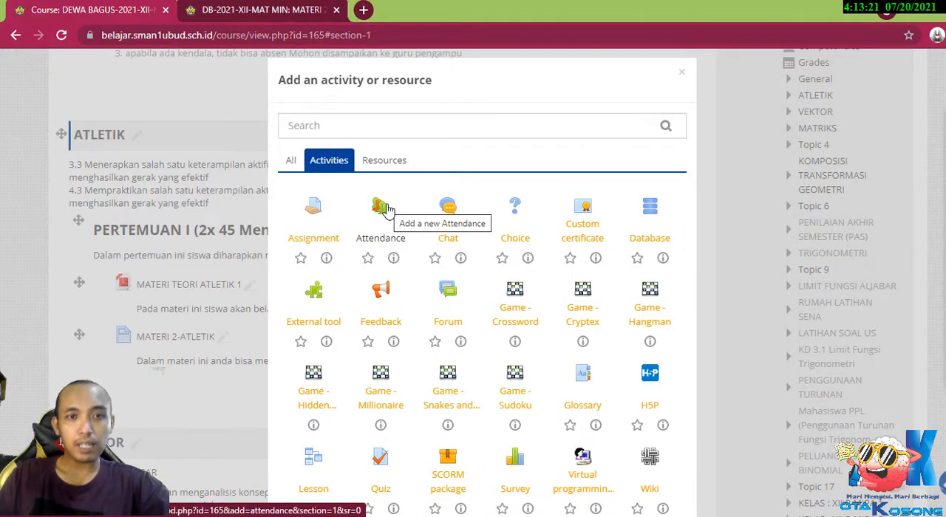
left_click(317, 213)
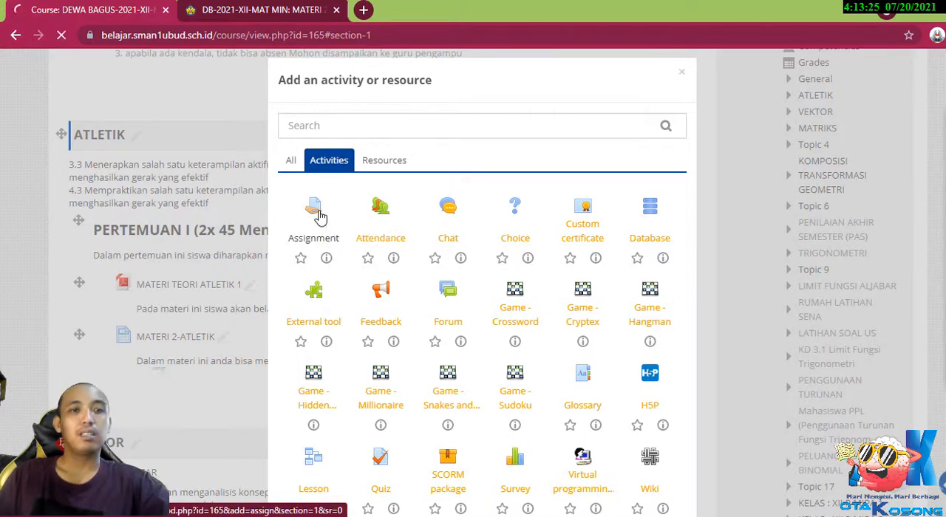
scroll(127, 313, "down", 2)
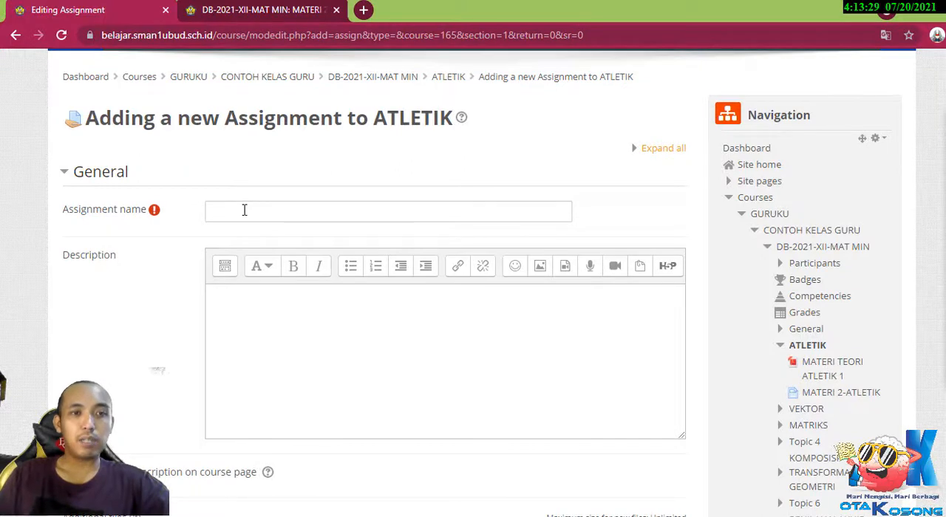
Name the assignment "TUGAS1-DASAR-DASAR ATLETIK".
left_click(244, 210)
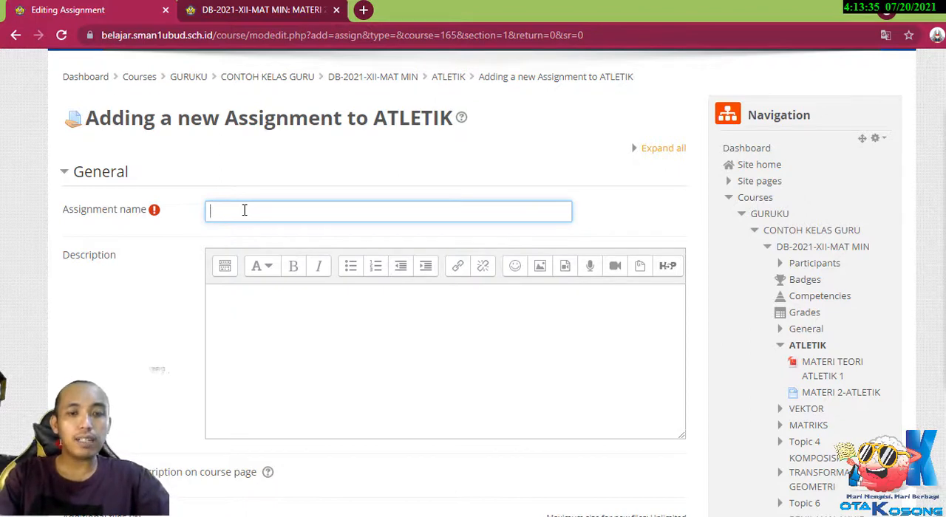
type("TUGAAS")
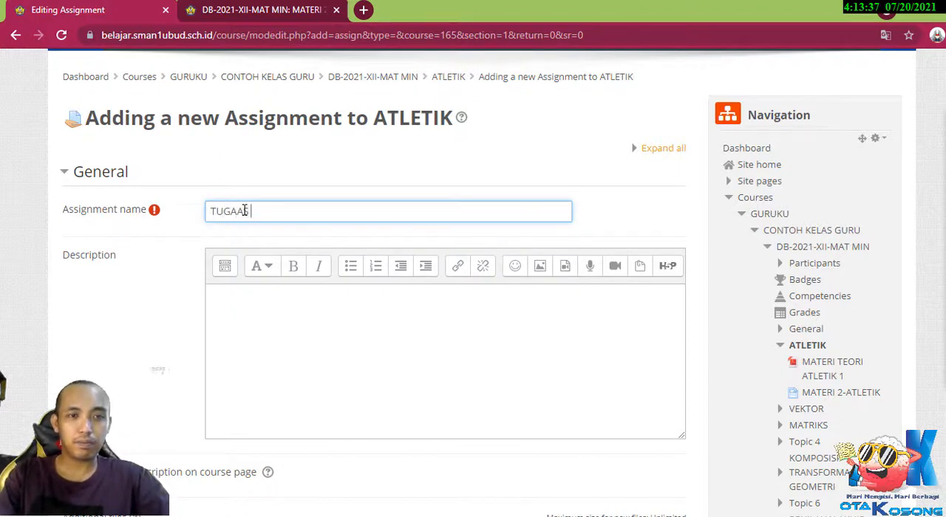
key("BackSpace")
key("BackSpace")
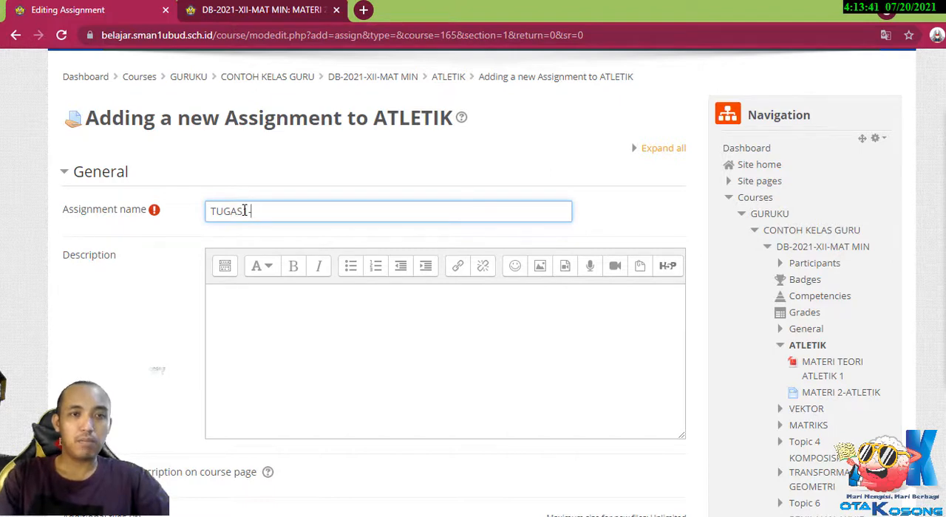
type("S-DASAR")
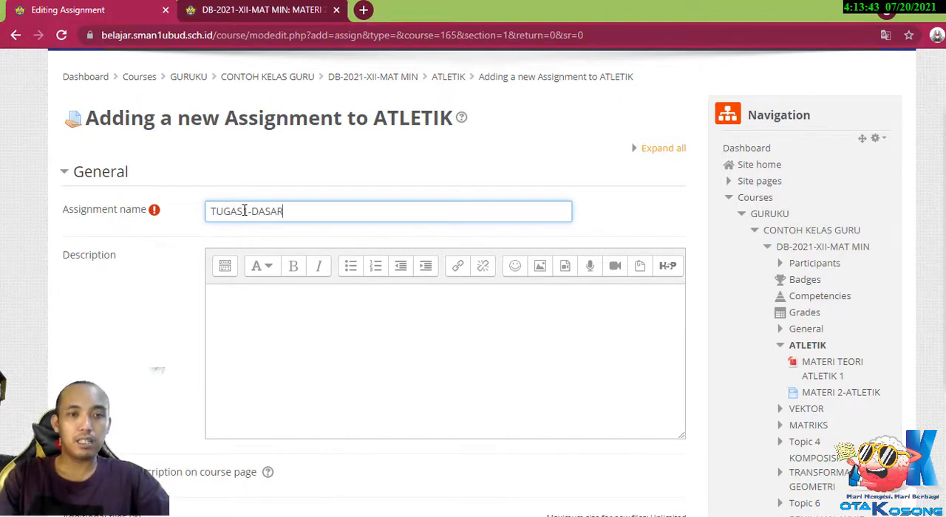
type("-DASAR ATLETIK")
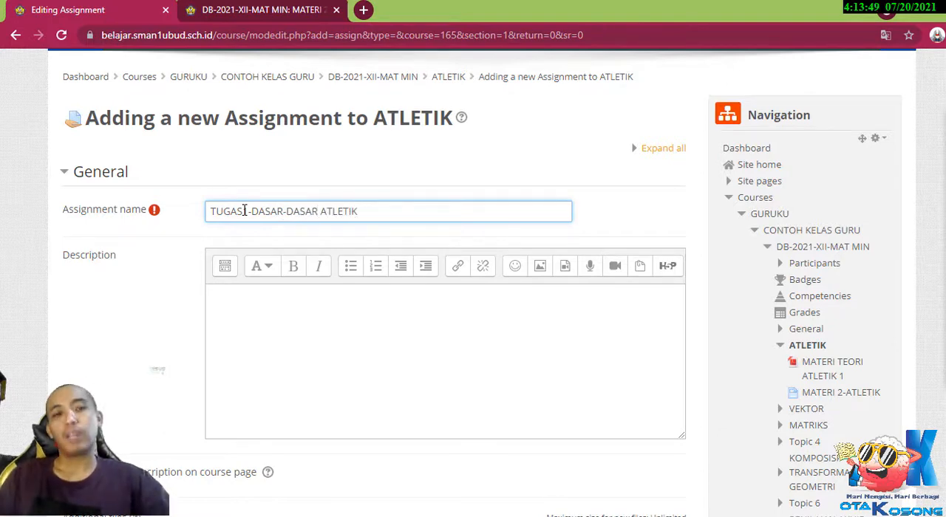
type("1")
Check the PENUGASAN points on the PERSIAPAN slide in PowerPoint, then return to the browser and head the assignment description "PETUNJUK".
left_click(261, 298)
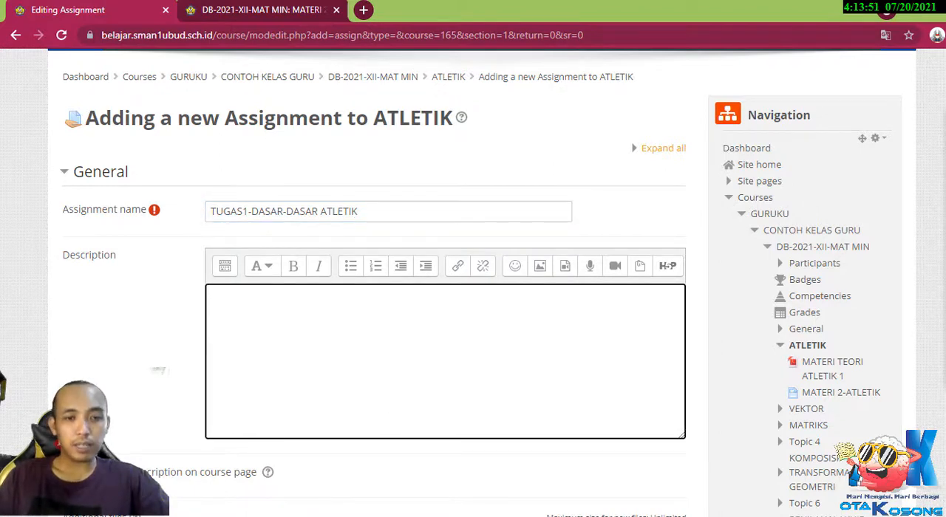
key("alt+Tab")
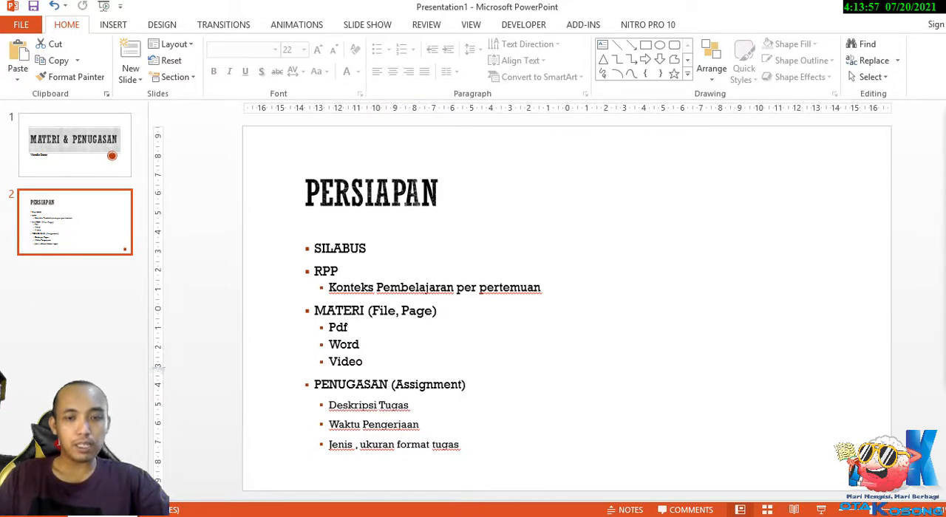
left_click(502, 516)
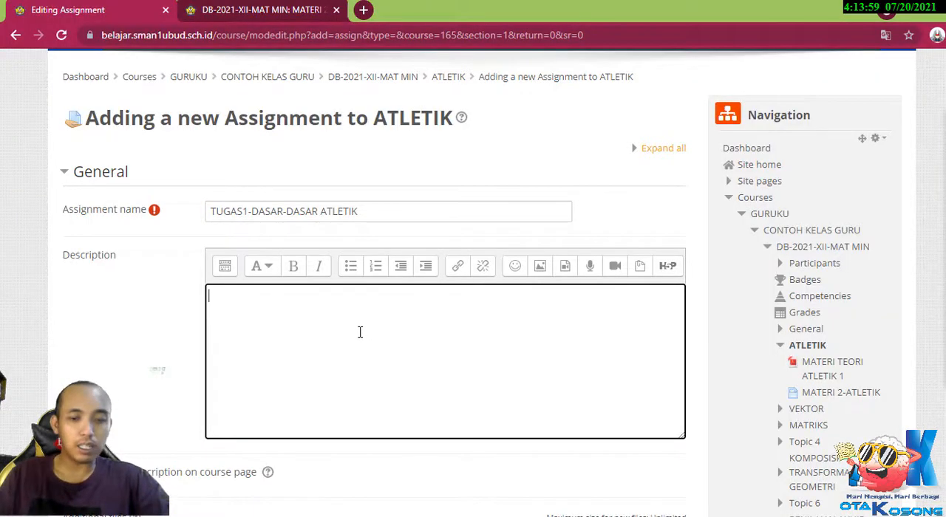
type("PETUNJUK")
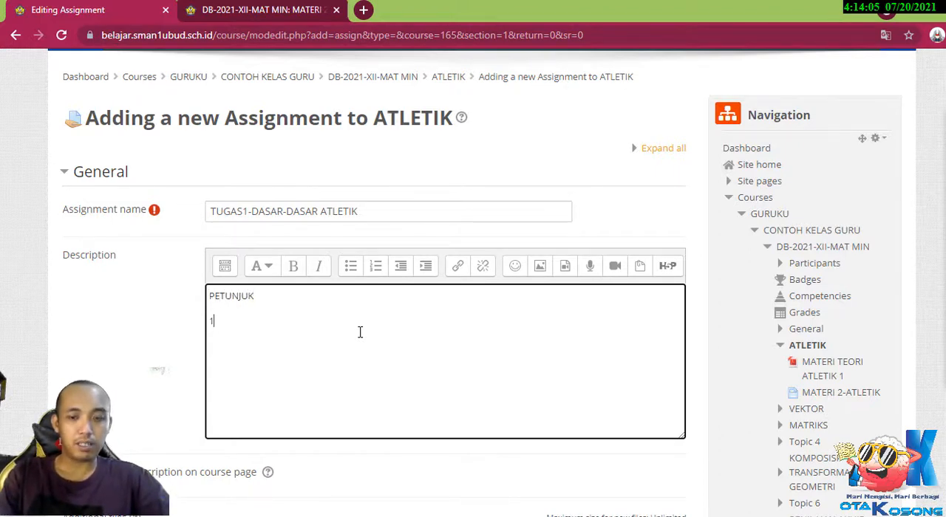
type("1.")
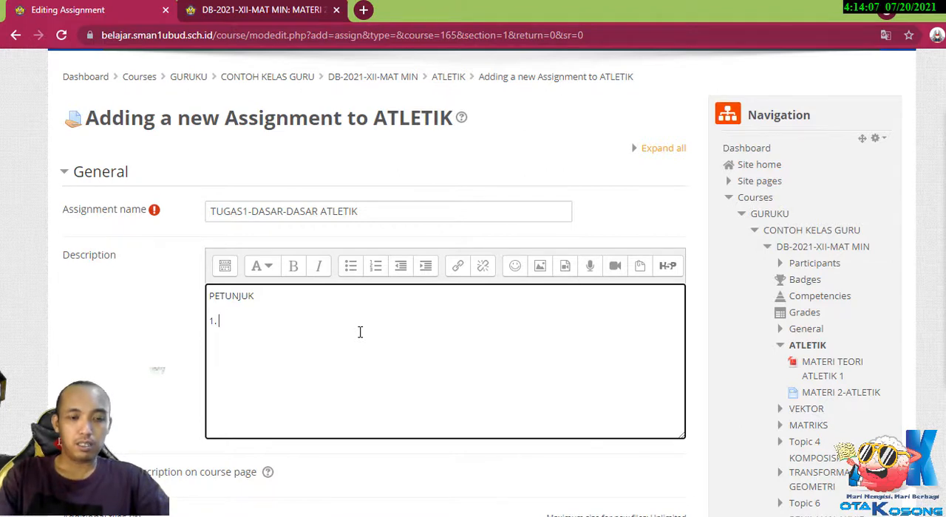
type(" Buat")
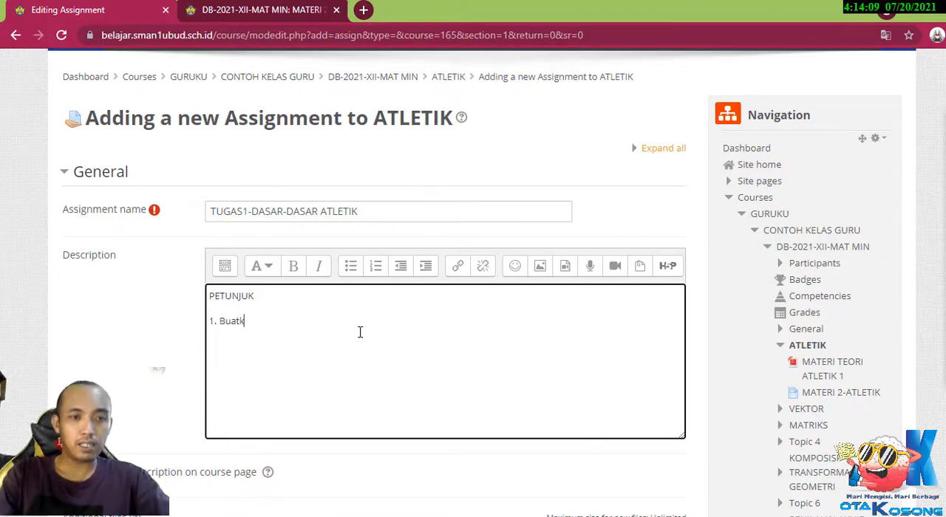
type("lah kesimp")
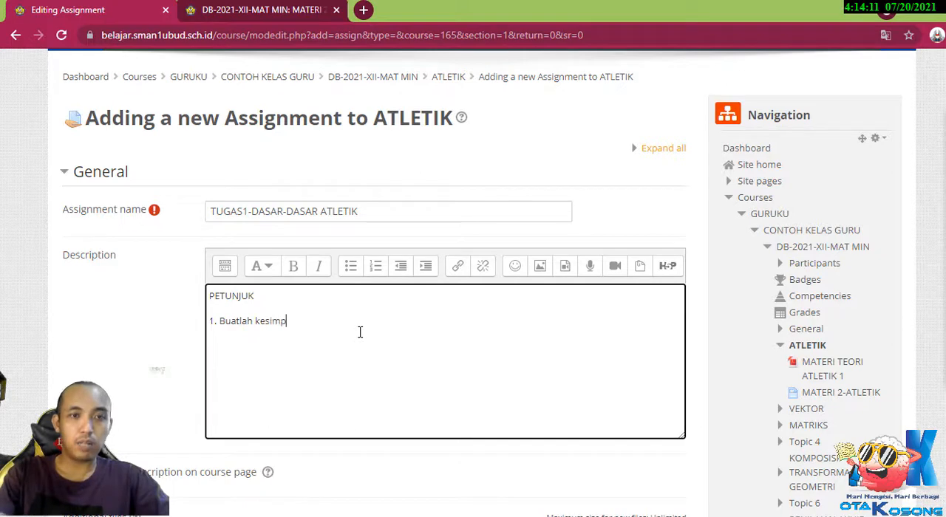
type("ulan da")
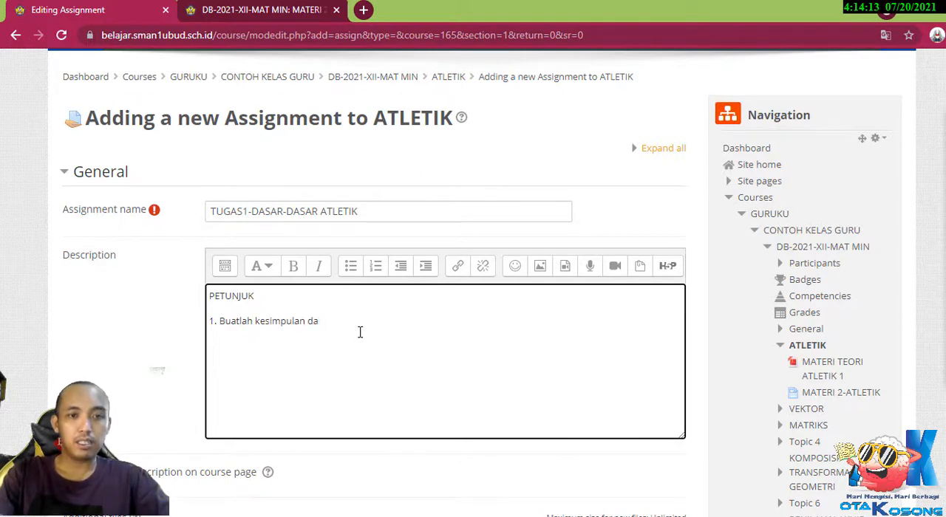
type("iri da")
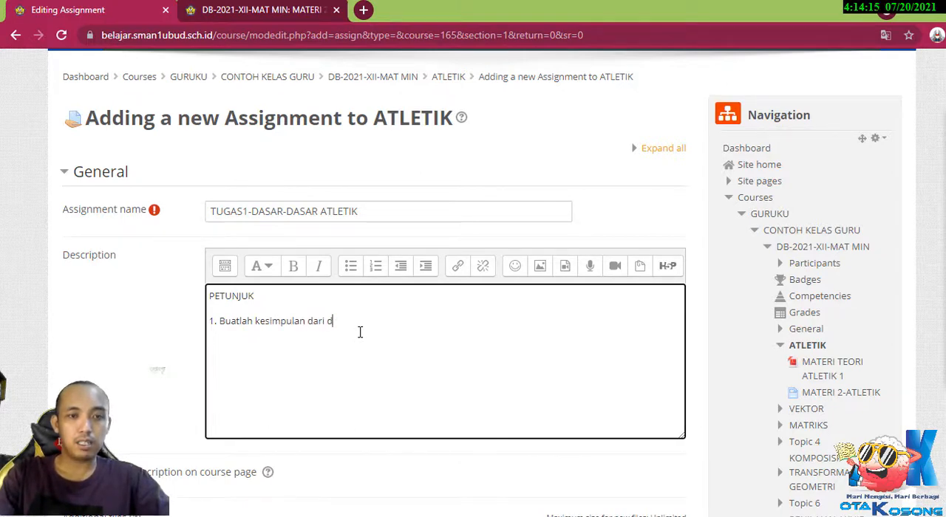
key("BackSpace")
key("BackSpace")
key("BackSpace")
key("BackSpace")
key("BackSpace")
key("BackSpace")
key("BackSpace")
key("BackSpace")
key("BackSpace")
key("BackSpace")
key("BackSpace")
key("BackSpace")
key("BackSpace")
key("BackSpace")
key("BackSpace")
key("BackSpace")
key("BackSpace")
key("BackSpace")
key("BackSpace")
key("BackSpace")
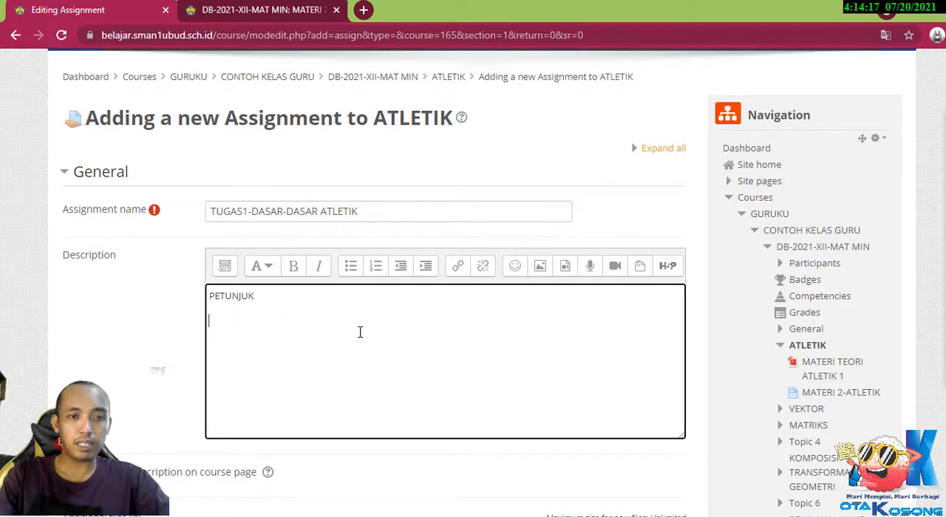
type("se")
key("BackSpace")
key("BackSpace")
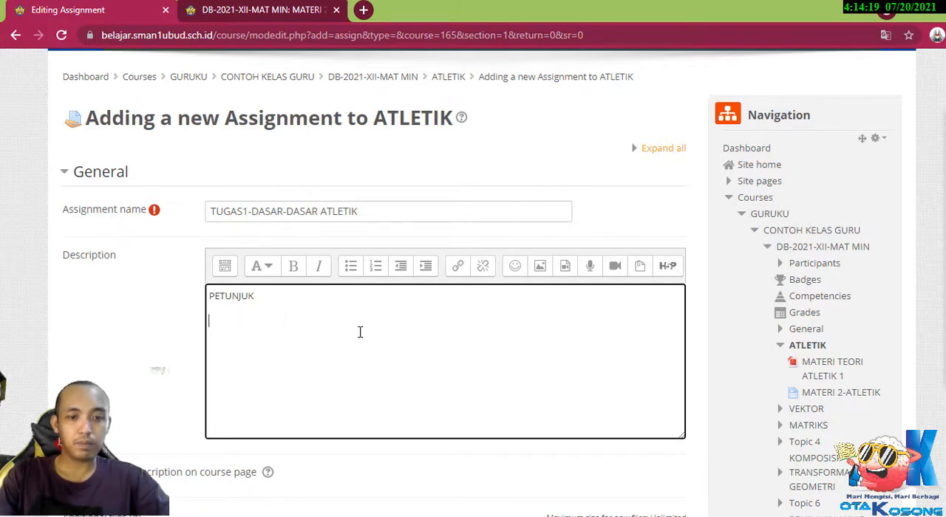
Add the introductory line "Setelah anda menyimak materi diatas, maka:" below the PETUNJUK heading in the description.
type("SETE")
key("BackSpace")
key("BackSpace")
key("BackSpace")
type("et")
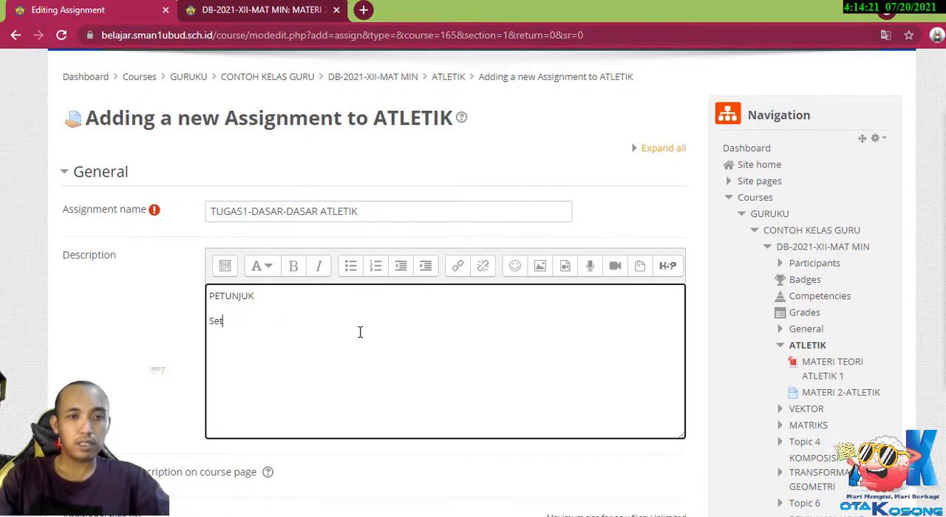
type("elah an")
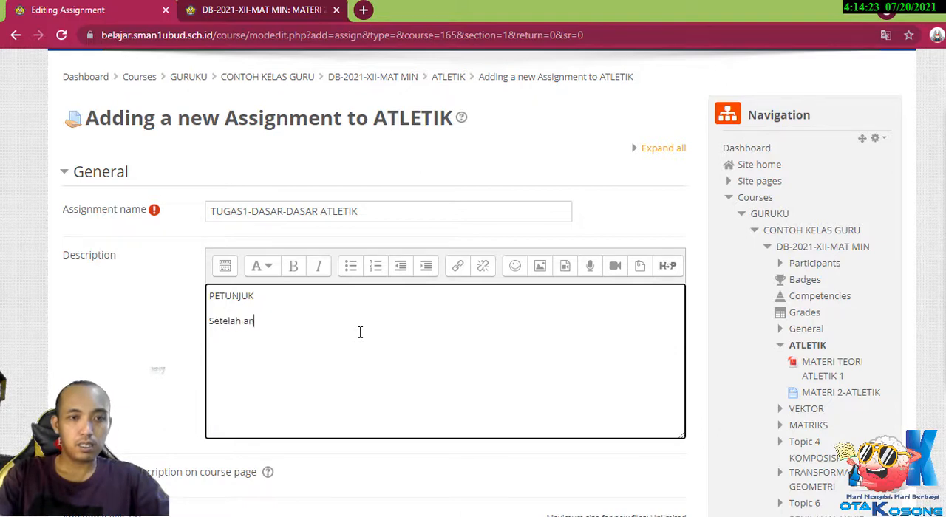
type("da menyimak materi")
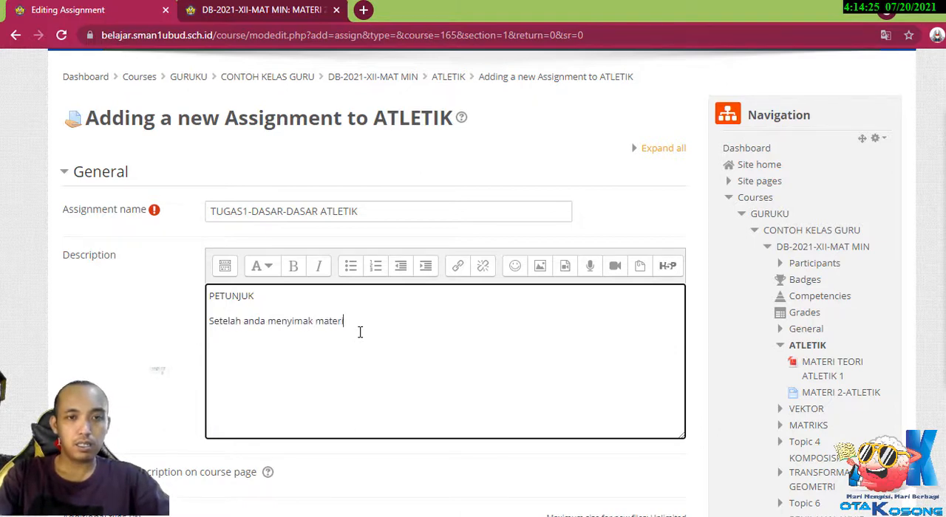
type(" diatas, maka")
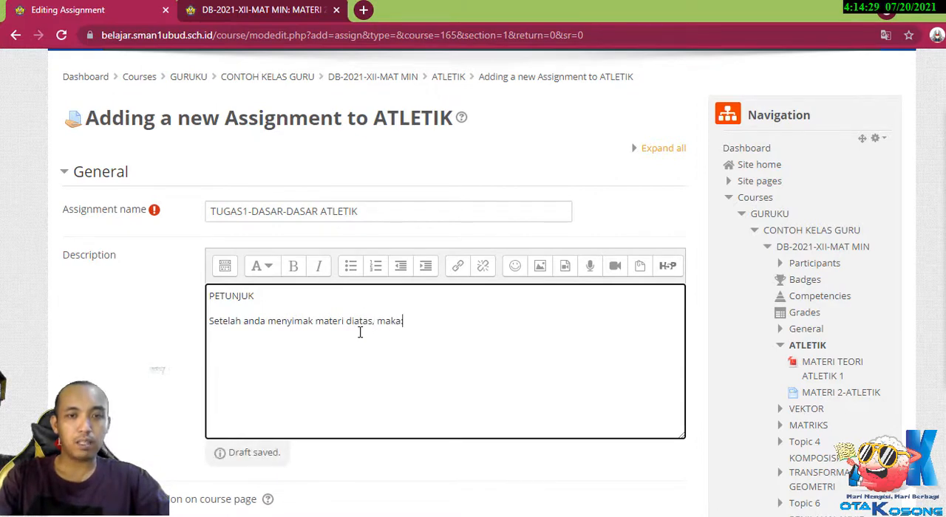
type(":")
Add instruction "1. Buatlah kesimpulan mengenai apa yang anda ketahui tentang atletik." below the introductory line.
key("Return")
type("1. ")
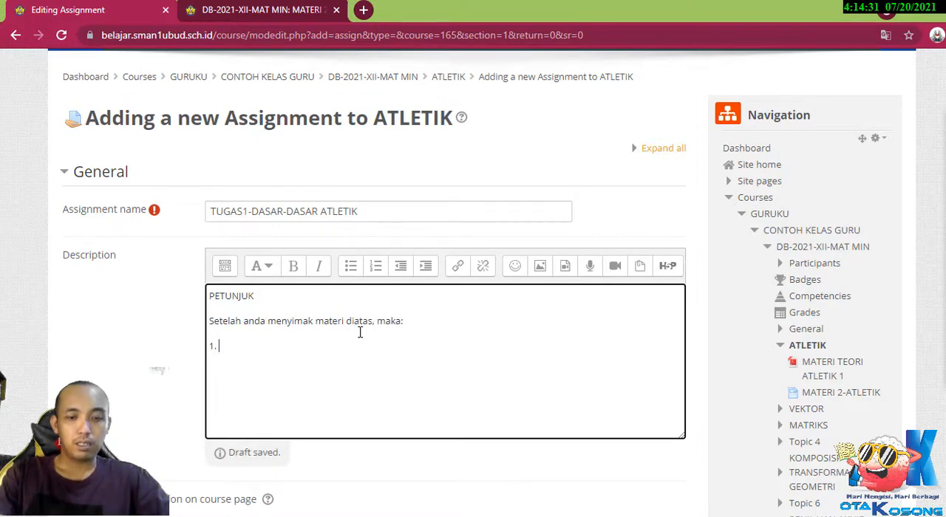
type("Buatlah kesi")
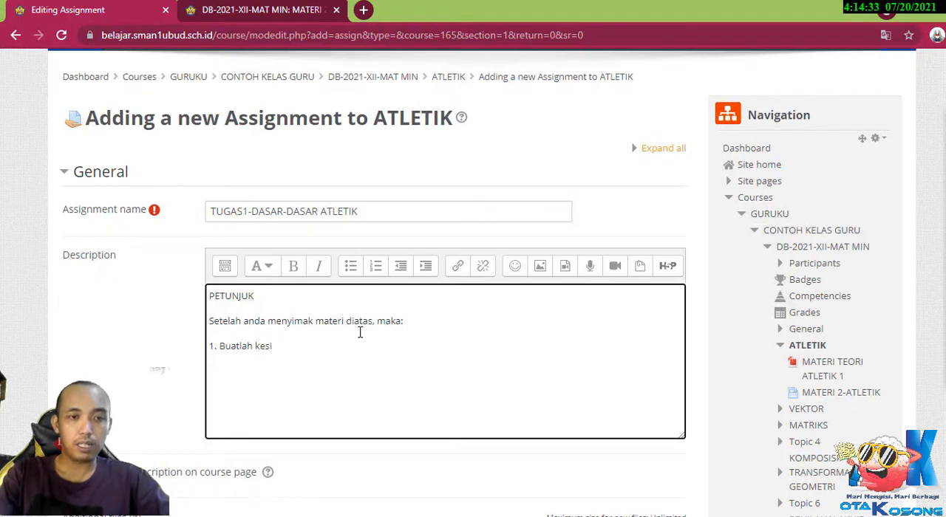
type("mpulan")
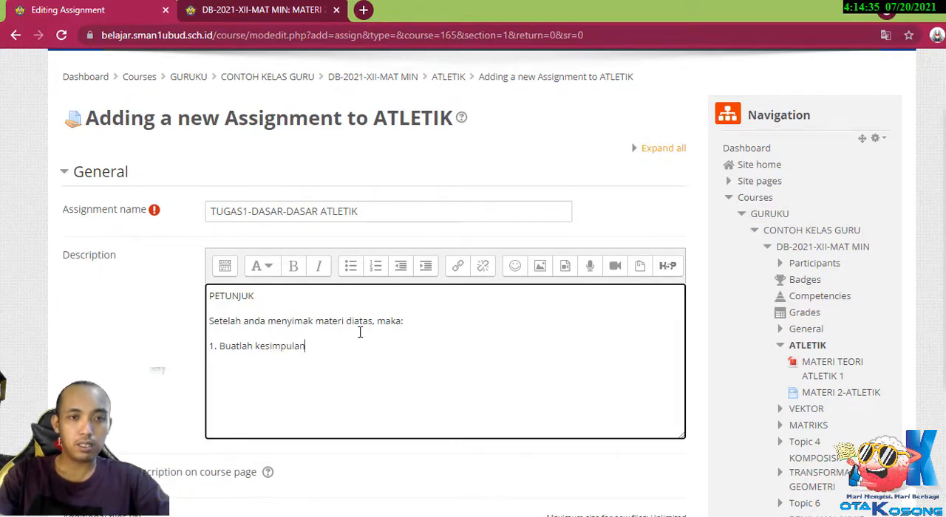
type(" mengena")
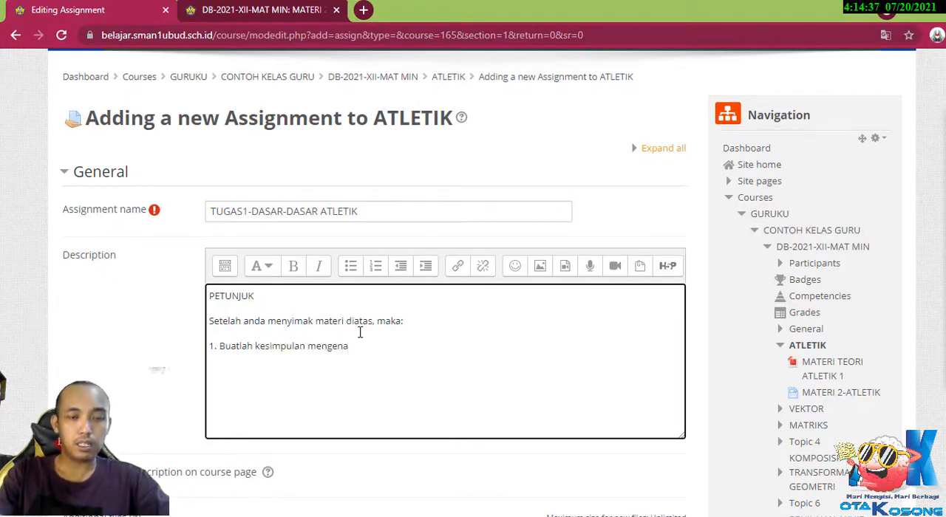
type("i T")
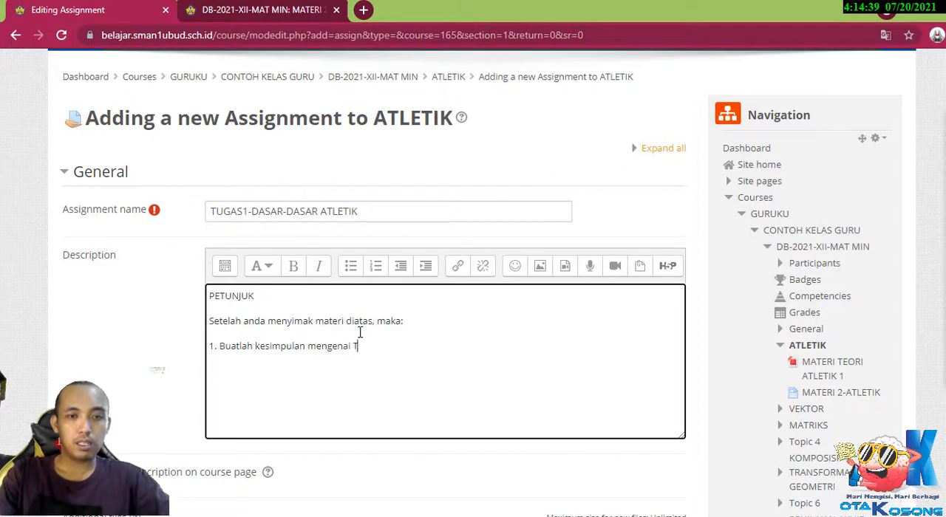
key("BackSpace")
type("apa yang a")
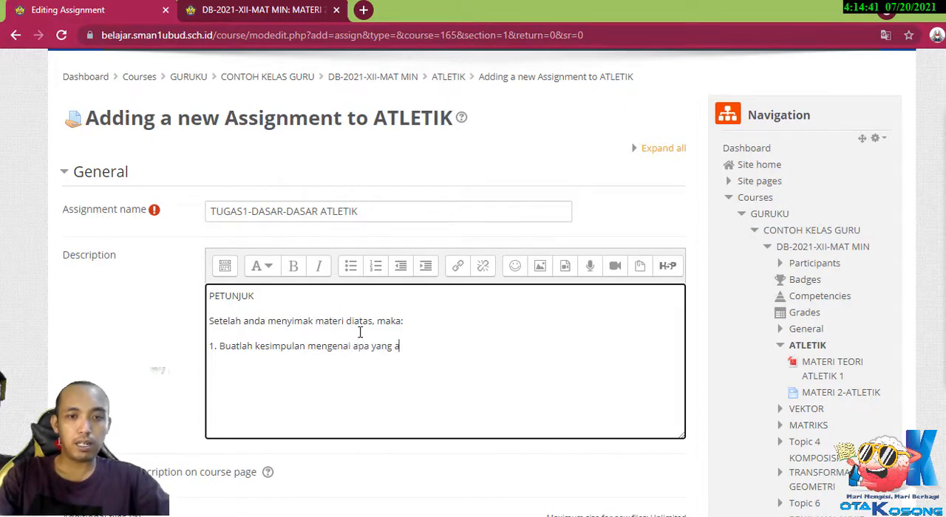
type("nda ketahui t")
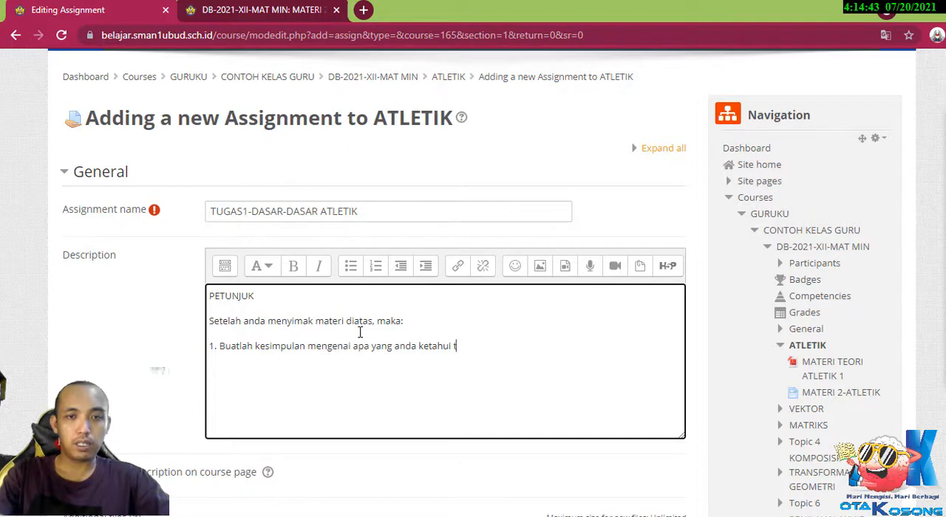
type("entang atele")
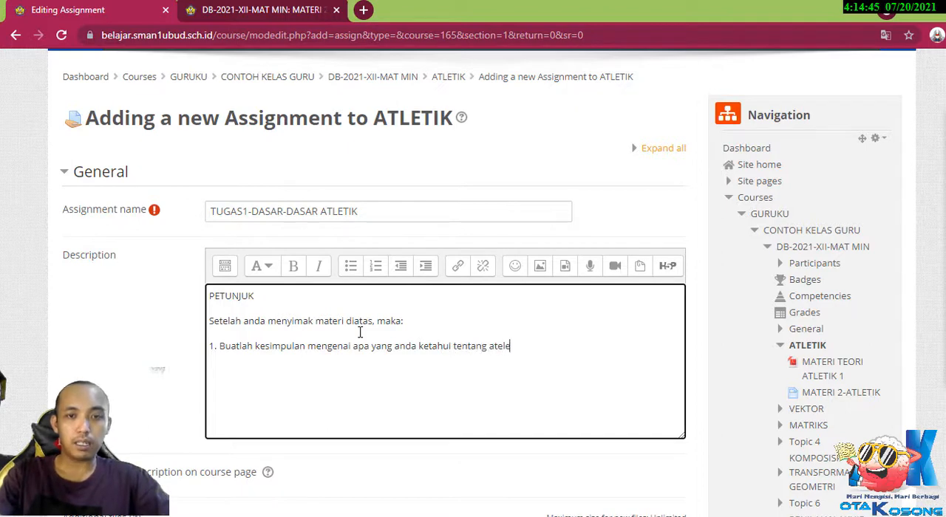
key("BackSpace")
key("BackSpace")
key("BackSpace")
type("letik. ")
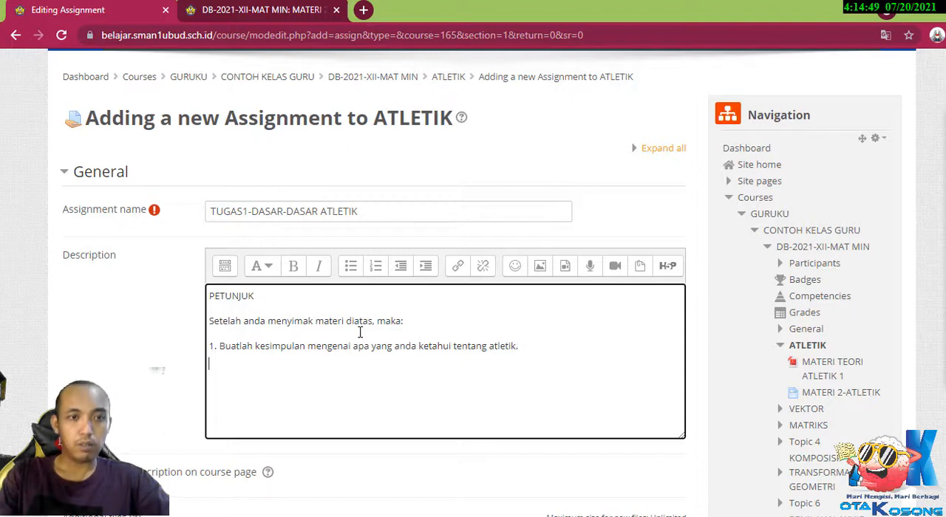
type("2. B")
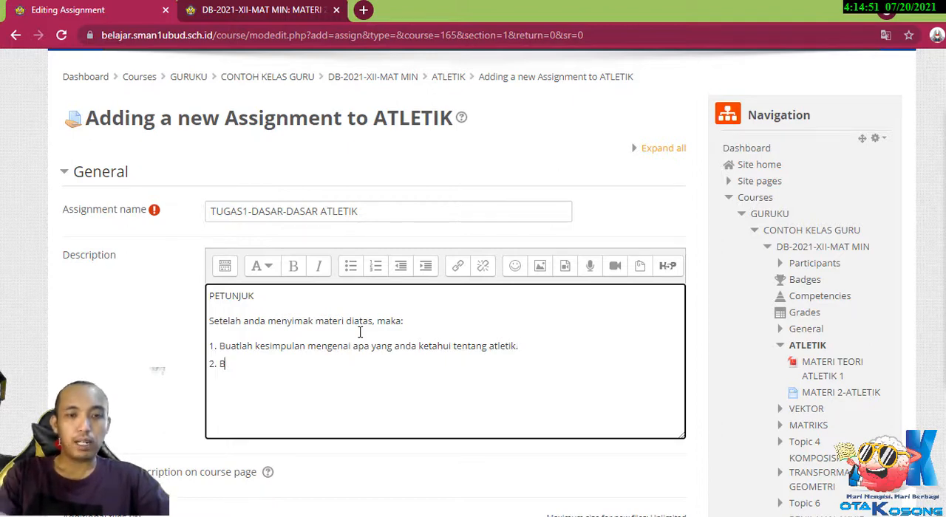
type("uatlah ")
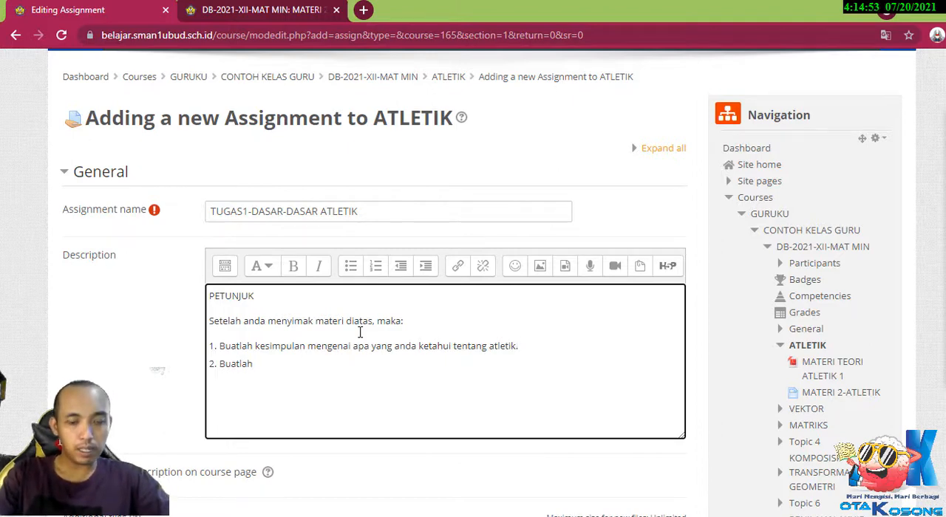
type("dalam")
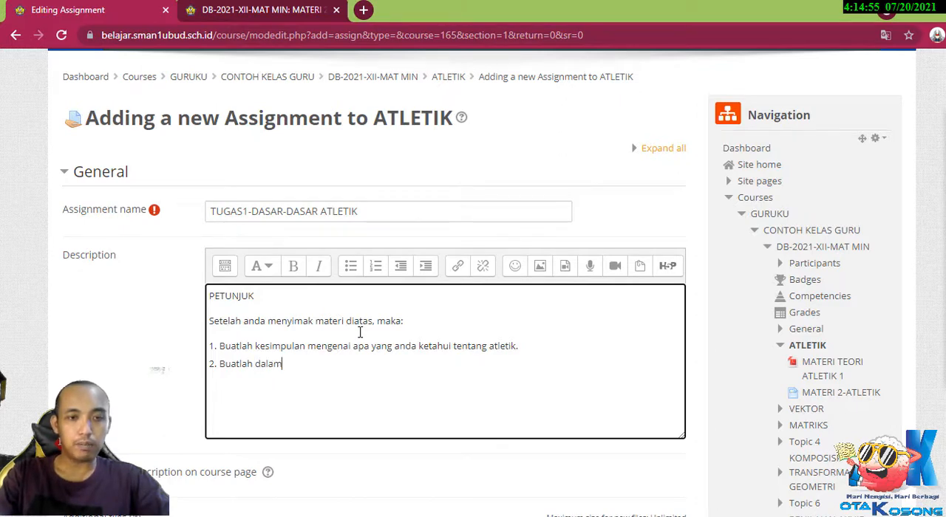
type(" kertas lam")
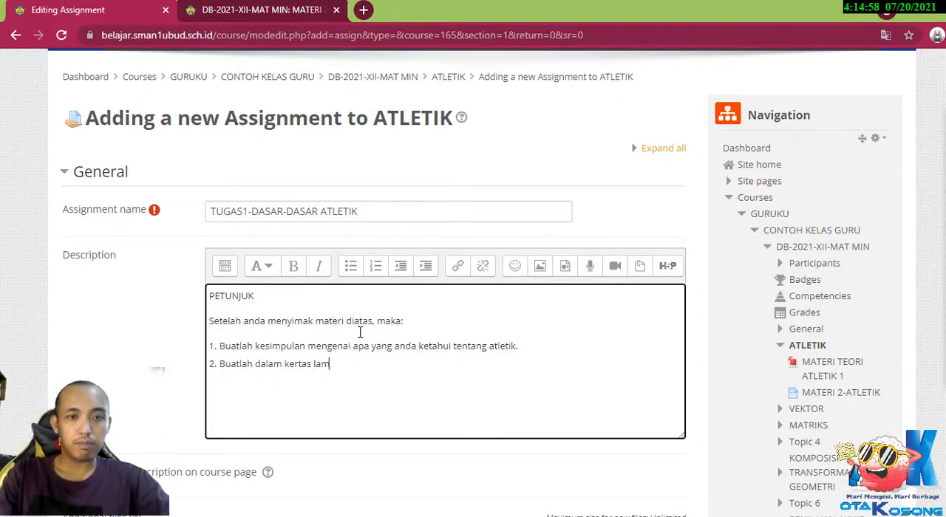
Add the second instruction "2. Buatlah dalam kertas lampiran" to the assignment description.
key("BackSpace")
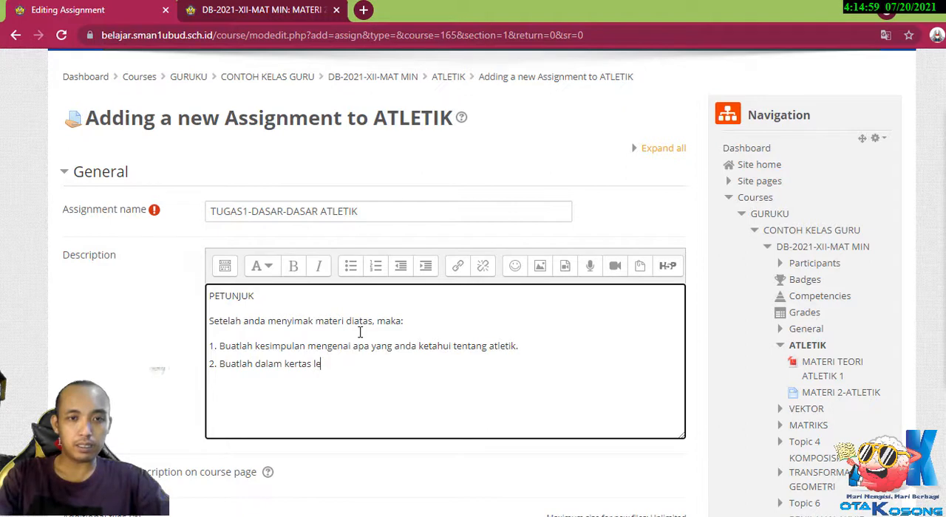
type("mpiran ")
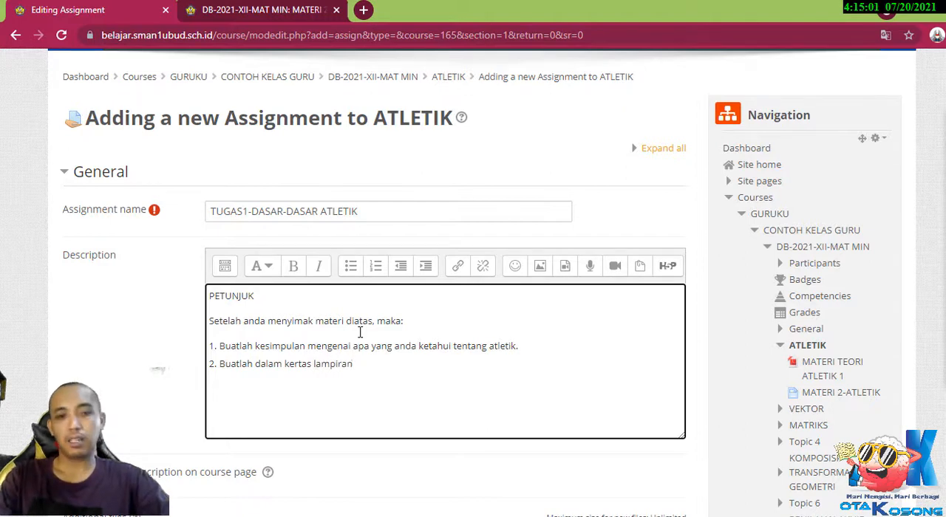
type("3.")
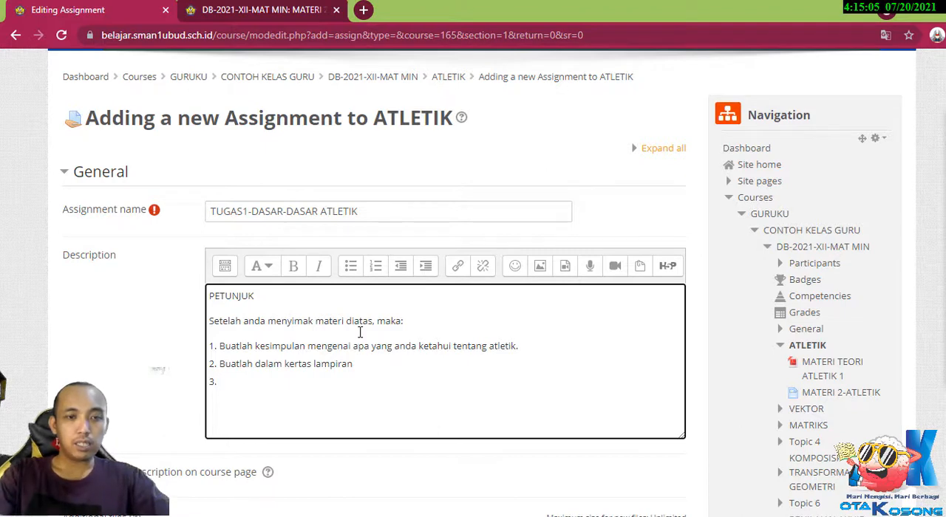
type(" Tugas dikumpu")
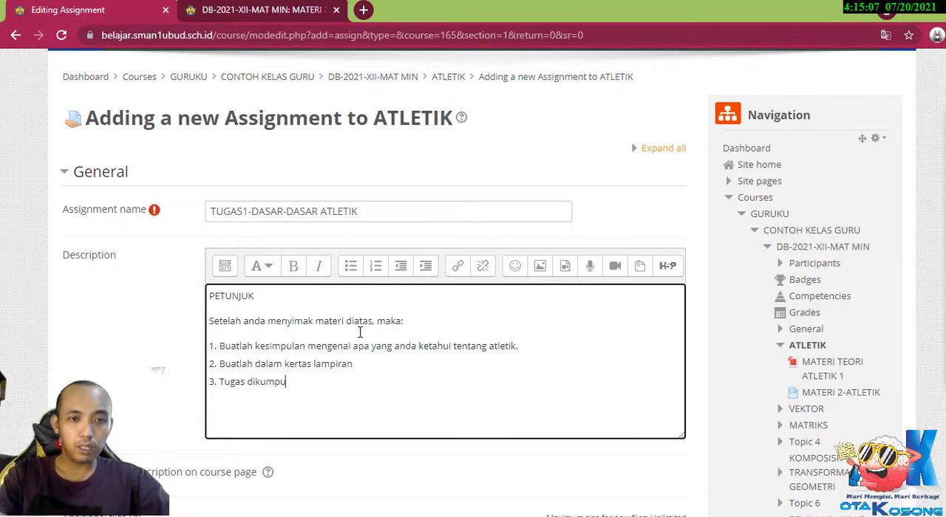
type("l dalam bentk")
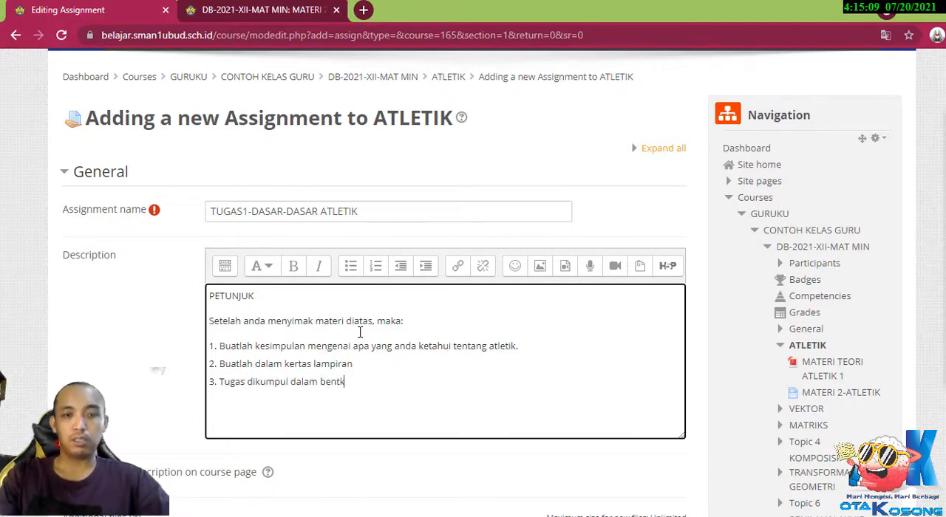
Add the third instruction "3. Tugas dikumpul dalam bentuk JPG" to the assignment description.
key("BackSpace")
type("uk")
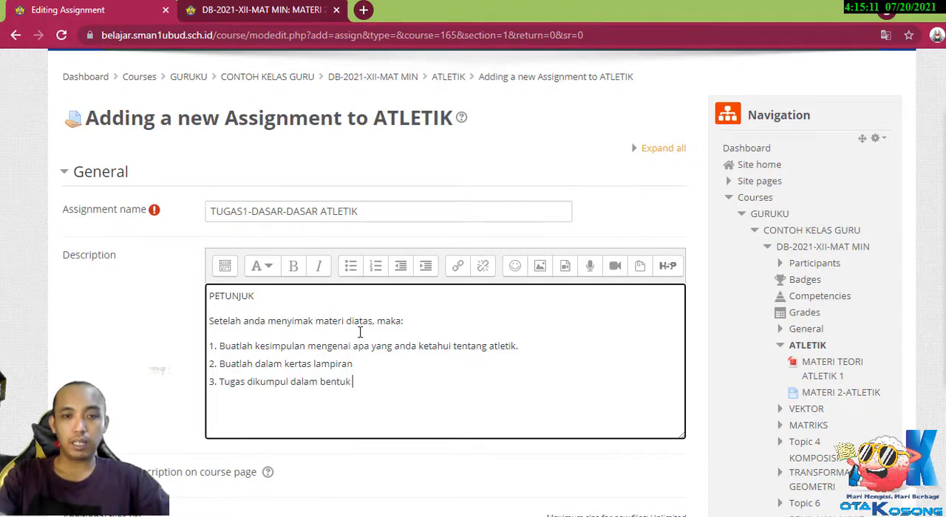
type(" JPG")
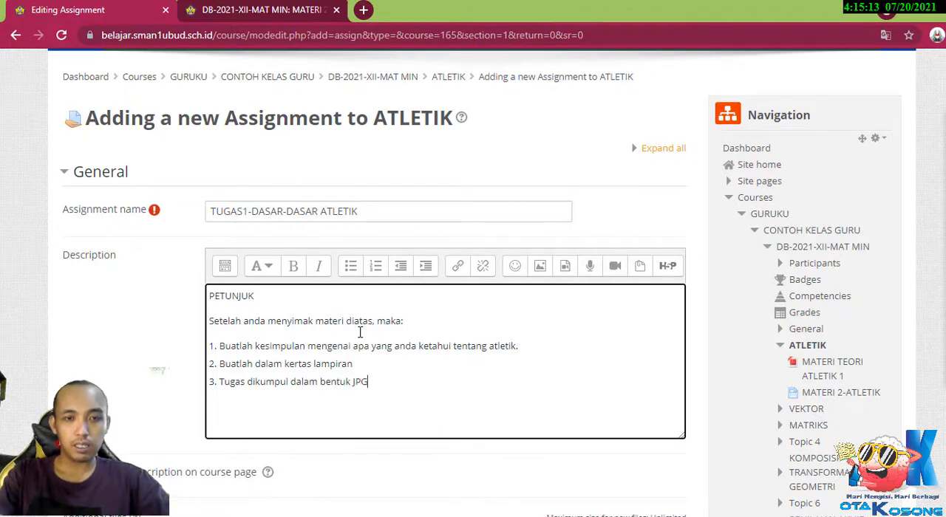
type(" atau")
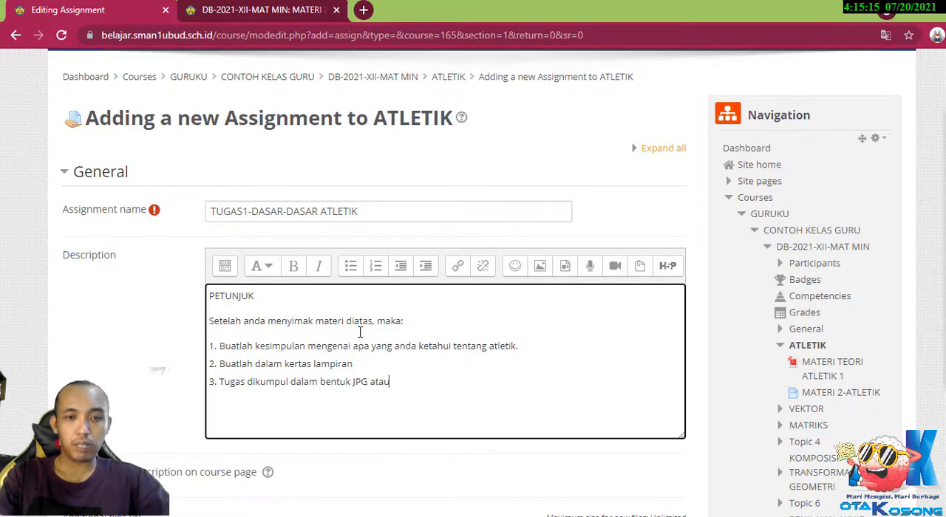
type(" PDF")
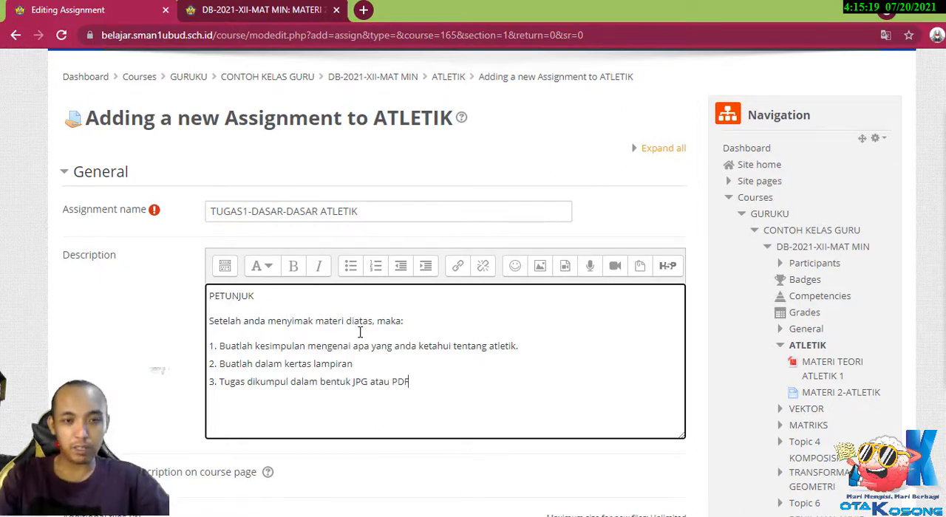
type("!!")
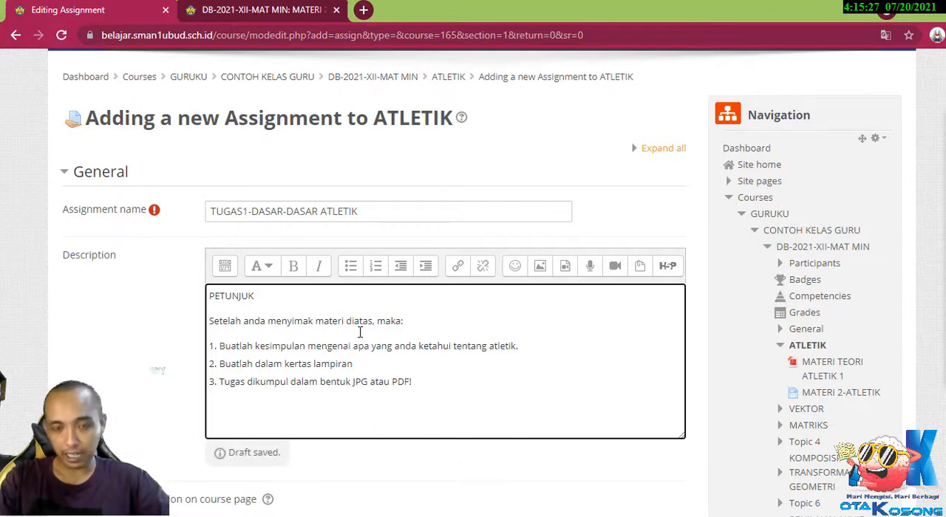
key("BackSpace")
key("BackSpace")
key("BackSpace")
key("BackSpace")
key("BackSpace")
key("BackSpace")
key("BackSpace")
key("BackSpace")
key("BackSpace")
key("BackSpace")
key("BackSpace")
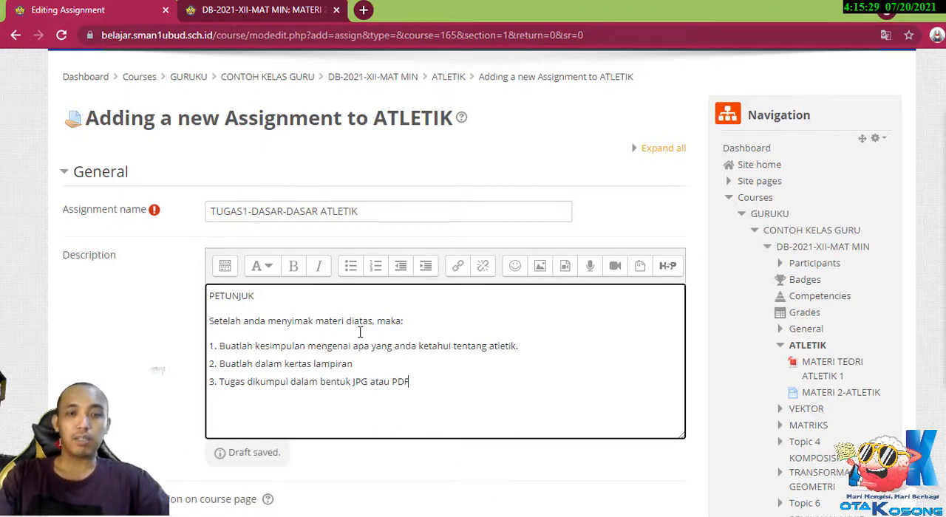
key("BackSpace")
key("BackSpace")
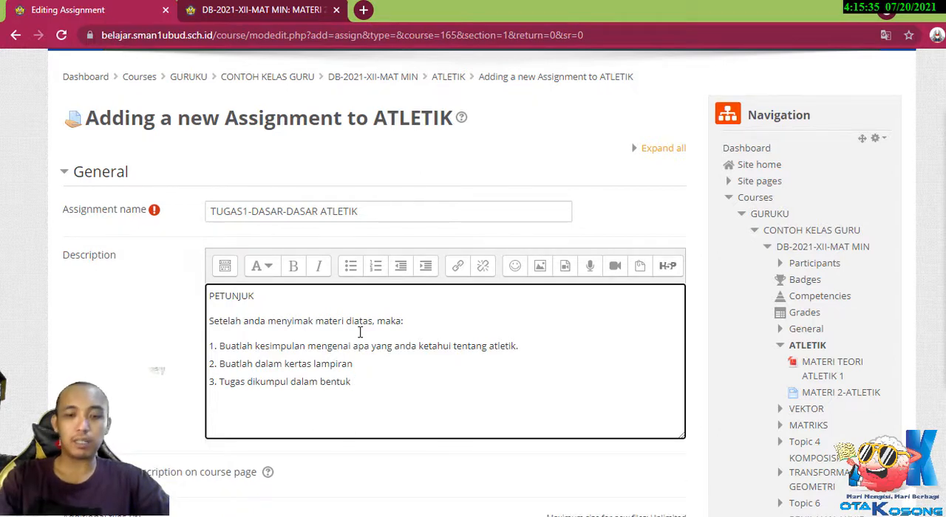
type("JPG")
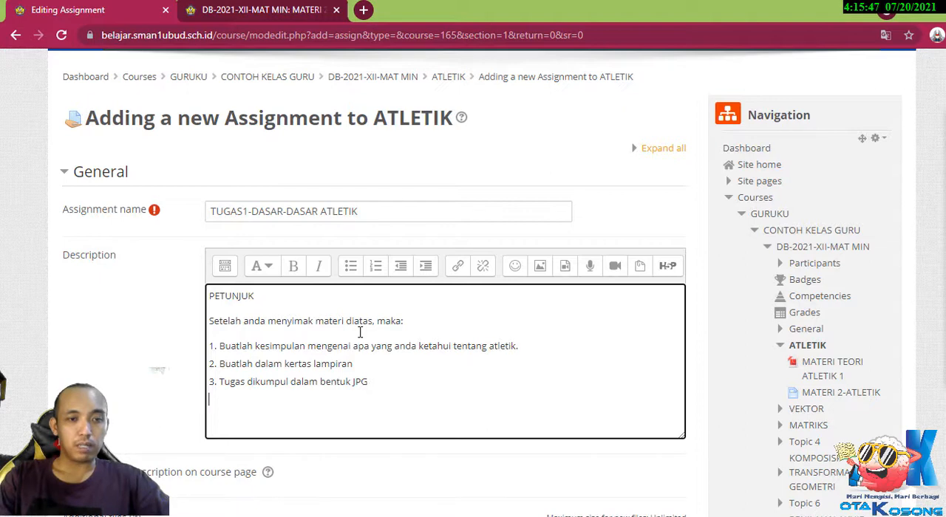
Start a fourth numbered line, "4.", below the third instruction and leave its text empty.
type(". ")
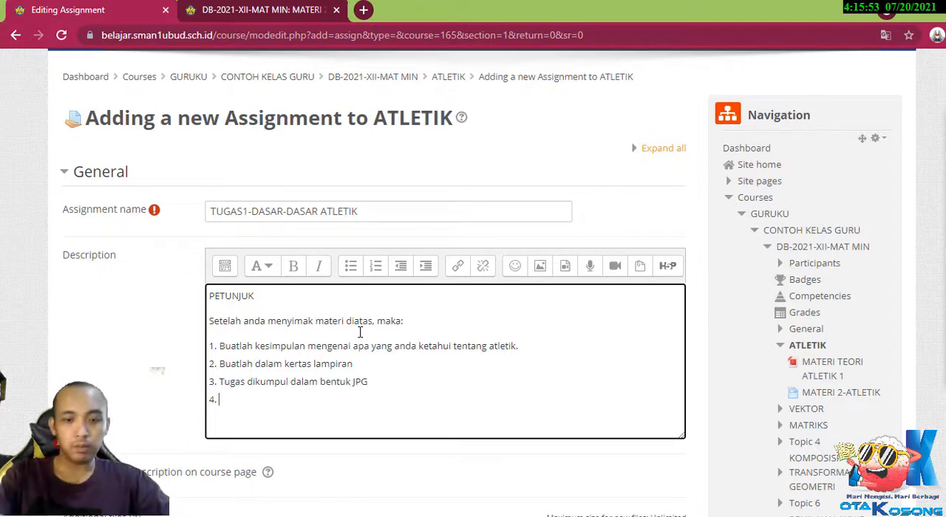
type("Tugas")
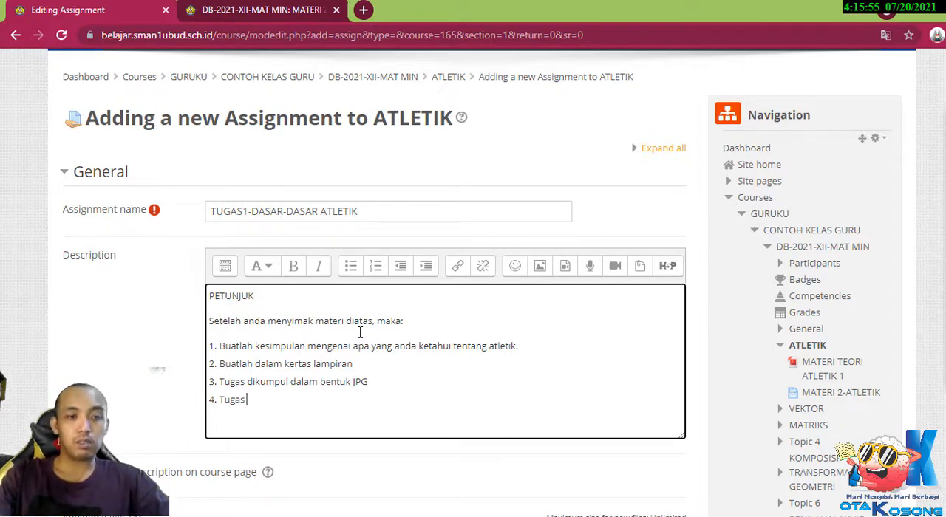
key("BackSpace")
key("BackSpace")
key("BackSpace")
key("BackSpace")
key("BackSpace")
key("BackSpace")
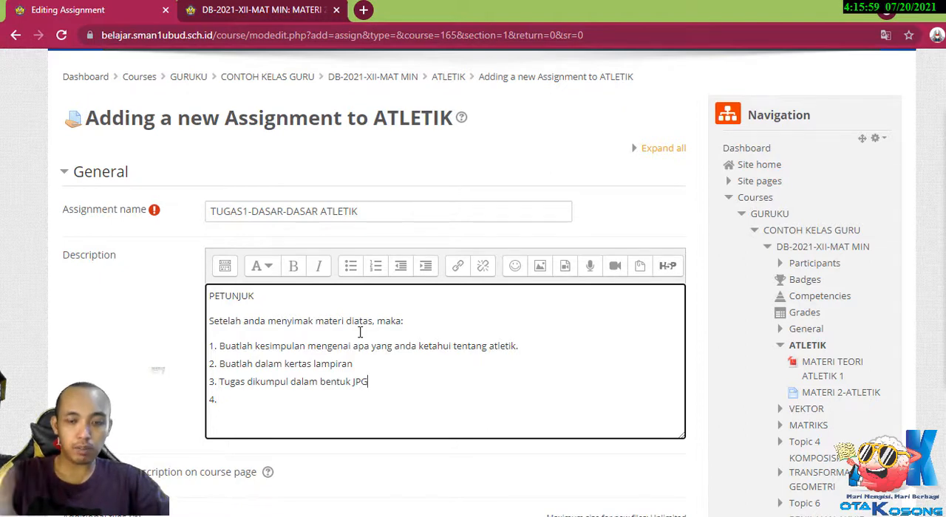
Extend the third instruction after "JPG" with ", Maksimal ukuran tugas 500Kb".
type(", Maksimal")
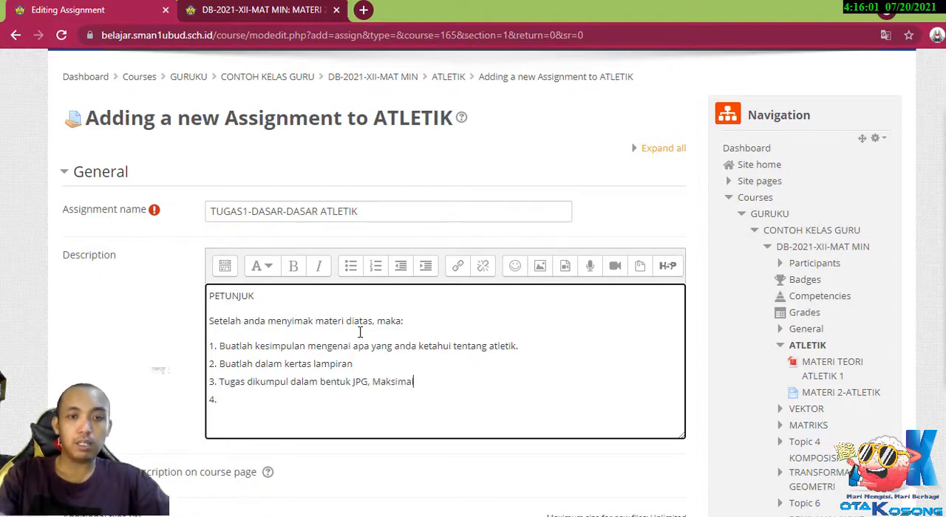
type(" ukuran tugas")
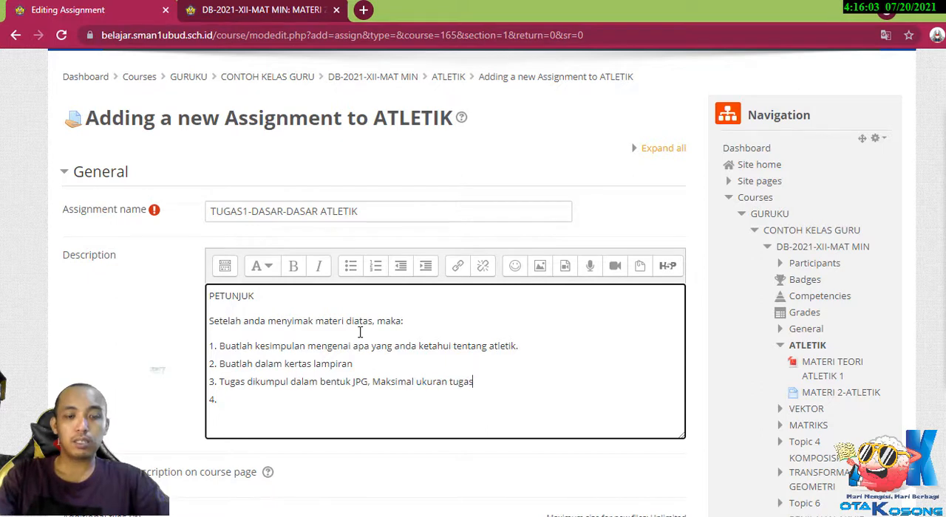
type(" 500")
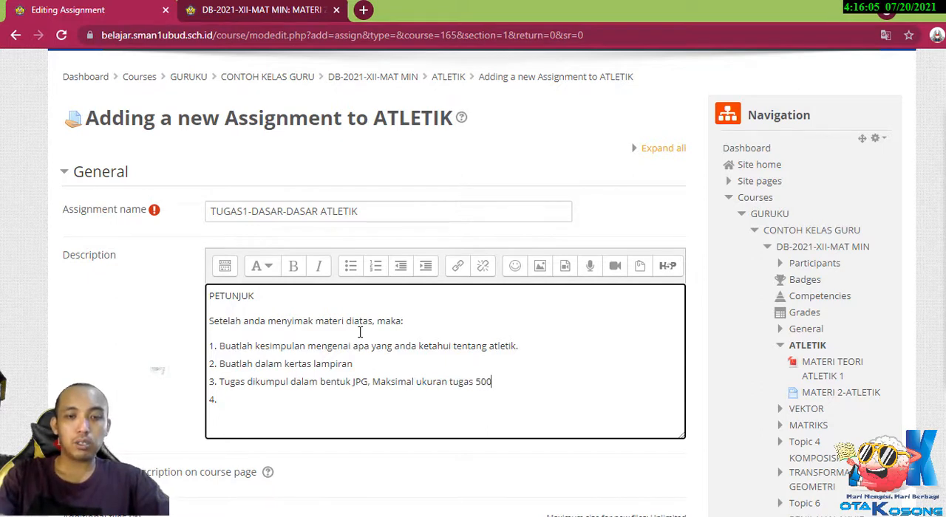
type("Kb")
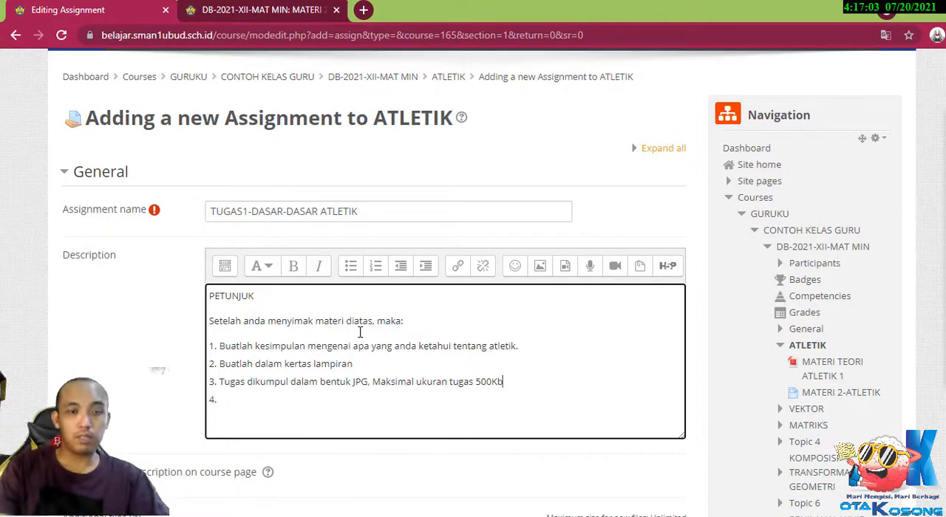
Fill in the fourth instruction as "Waktu Pengumpulan selama 1 Minggu setelah tugas ini diberikan.".
key("Down")
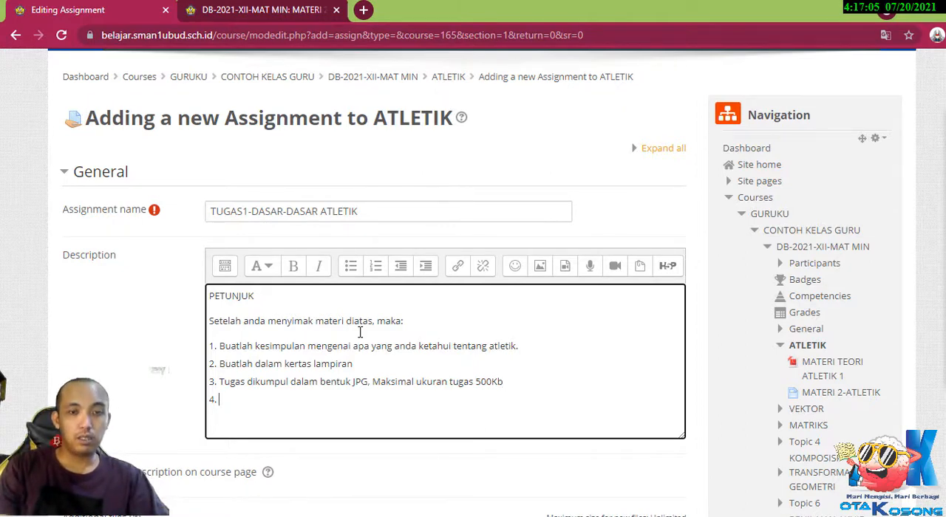
type("w")
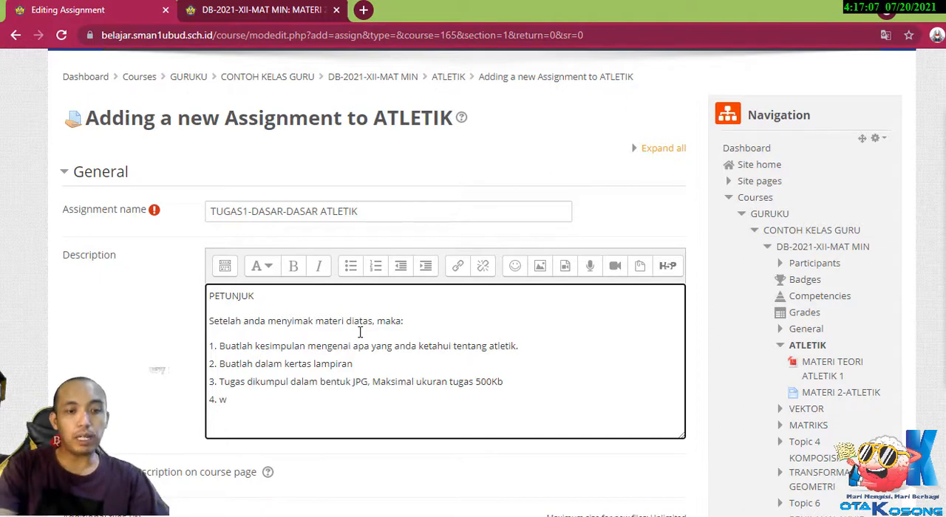
key("BackSpace")
type("Waktu Pe")
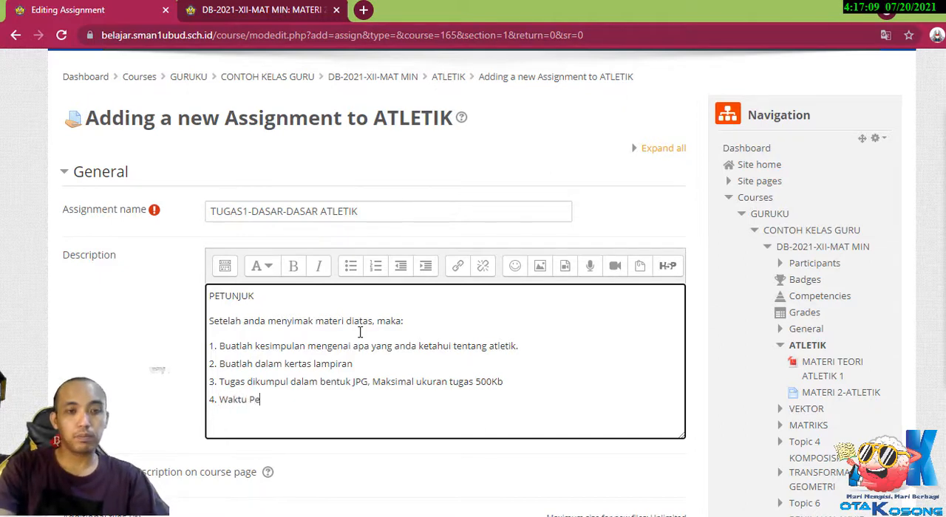
type("ngumpulan")
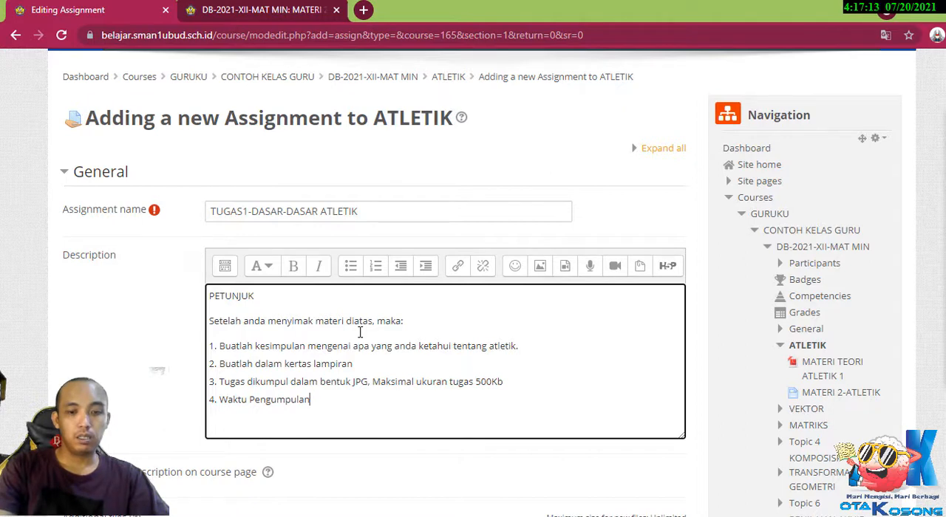
type(" selama")
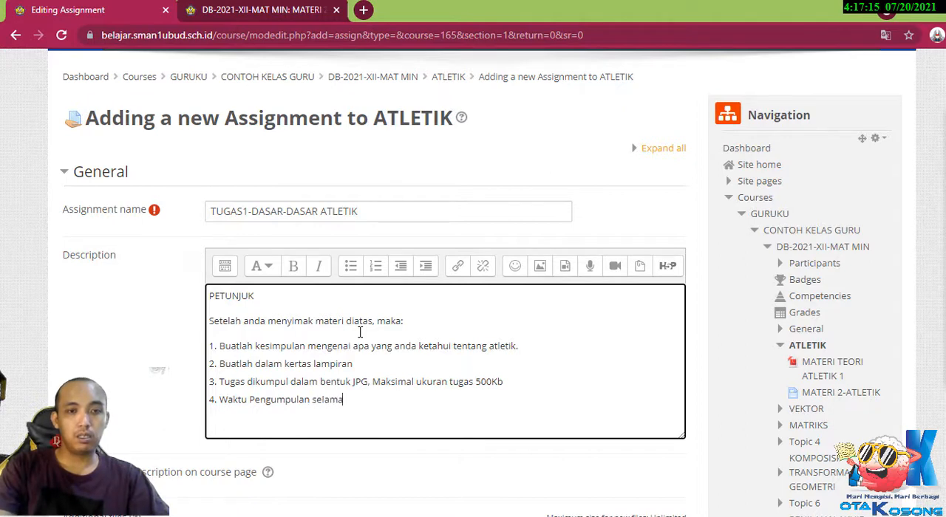
type(" 1 Minggu")
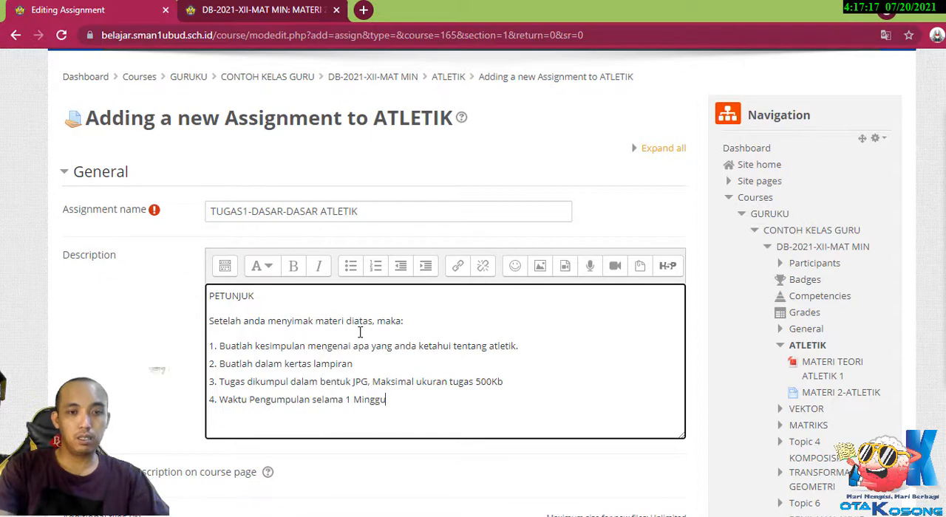
type(" setelah tu")
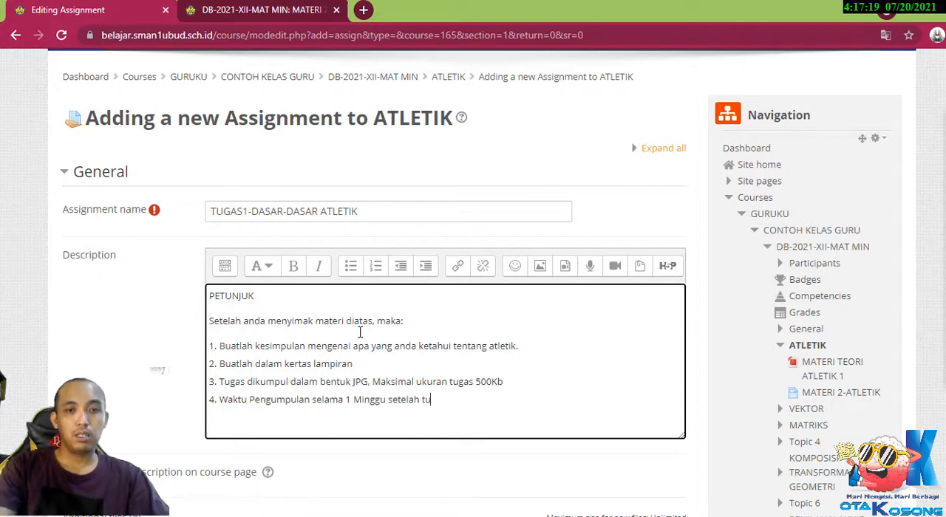
type("gas ini diberikan")
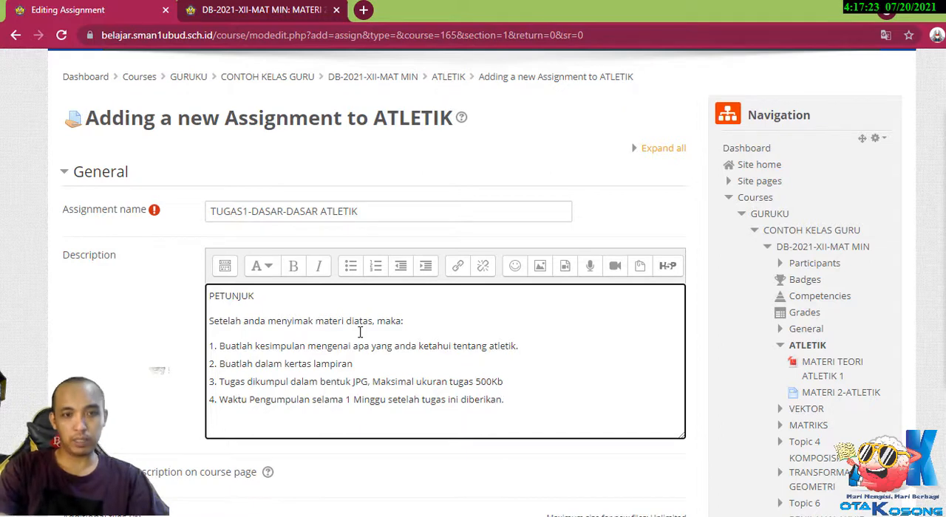
type(".")
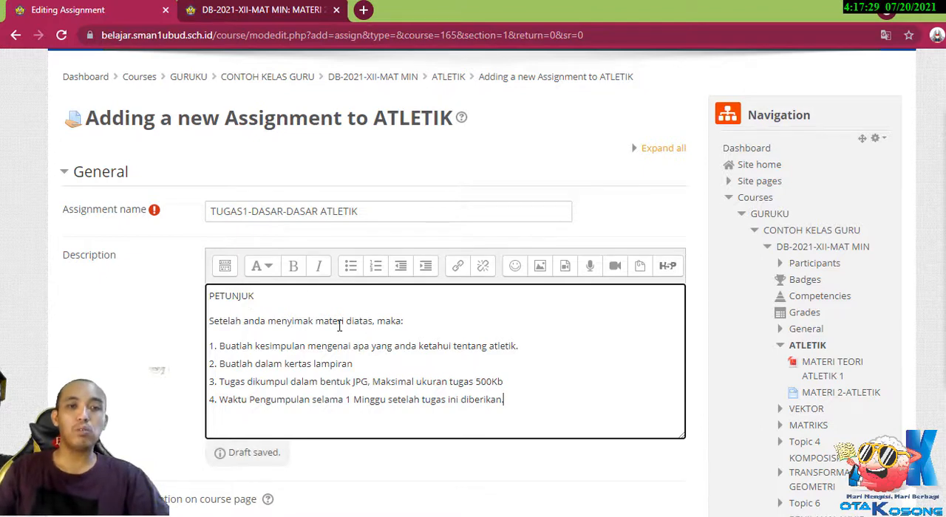
scroll(610, 346, "down", 1)
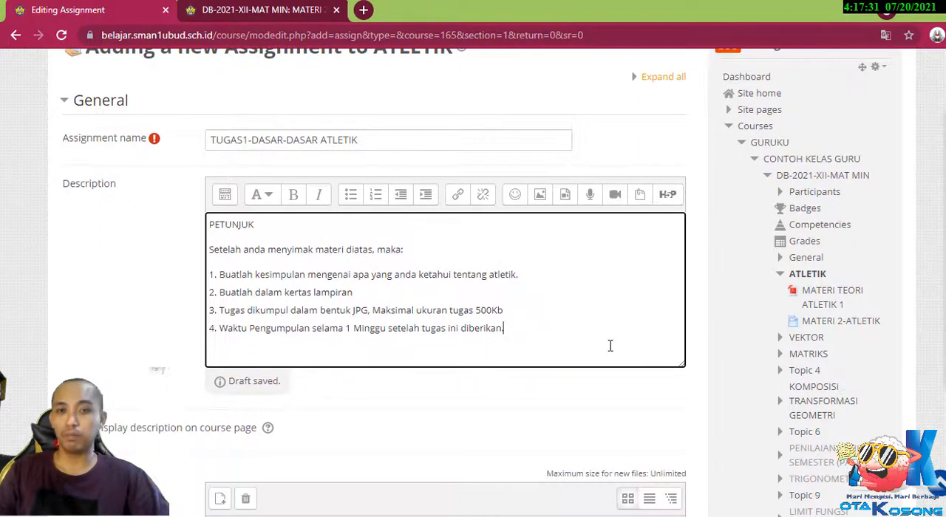
left_click_drag(509, 327, 209, 224)
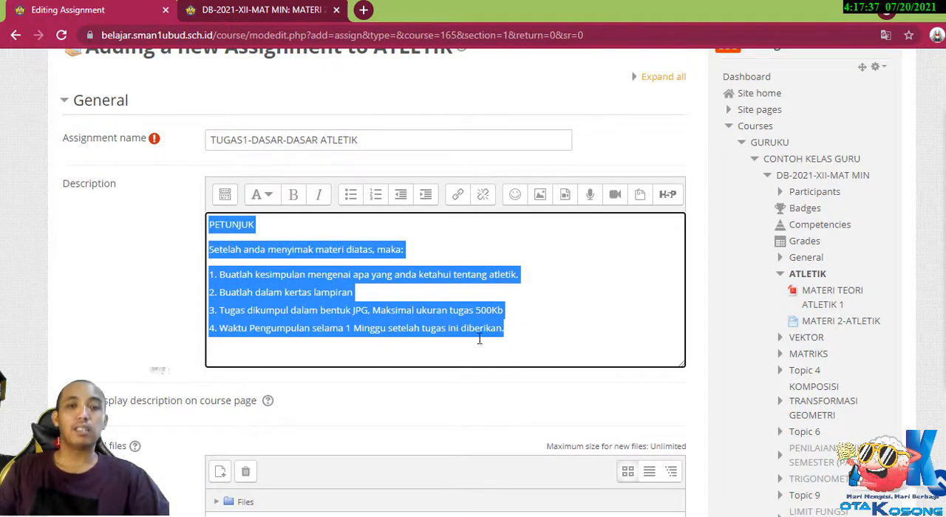
left_click(524, 328)
scroll(235, 309, "down", 2)
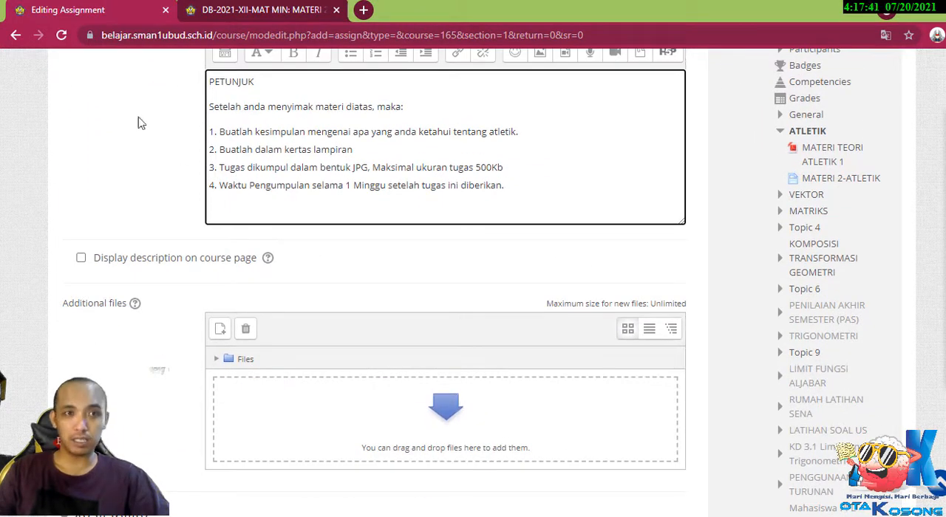
Format the word PETUNJUK in the assignment description as Heading (medium).
left_click(254, 83)
double_click(254, 83)
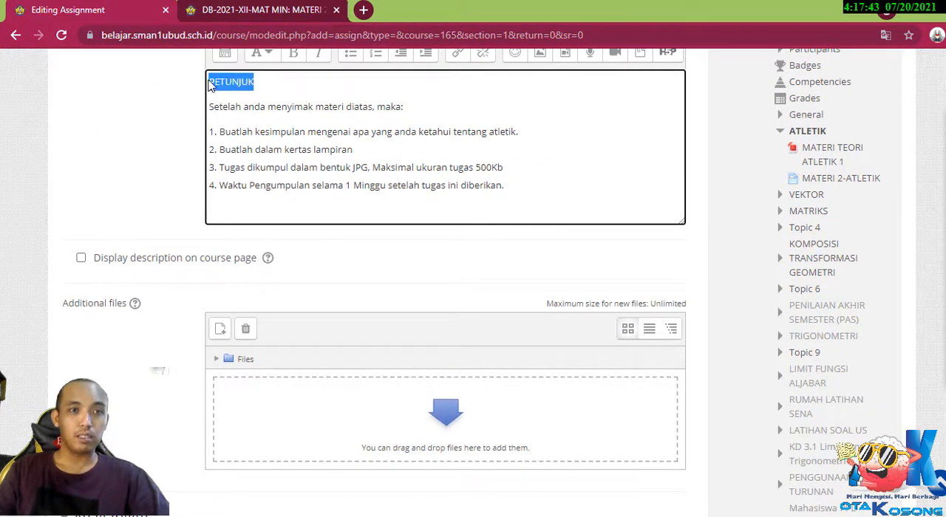
scroll(327, 133, "up", 1)
left_click(261, 123)
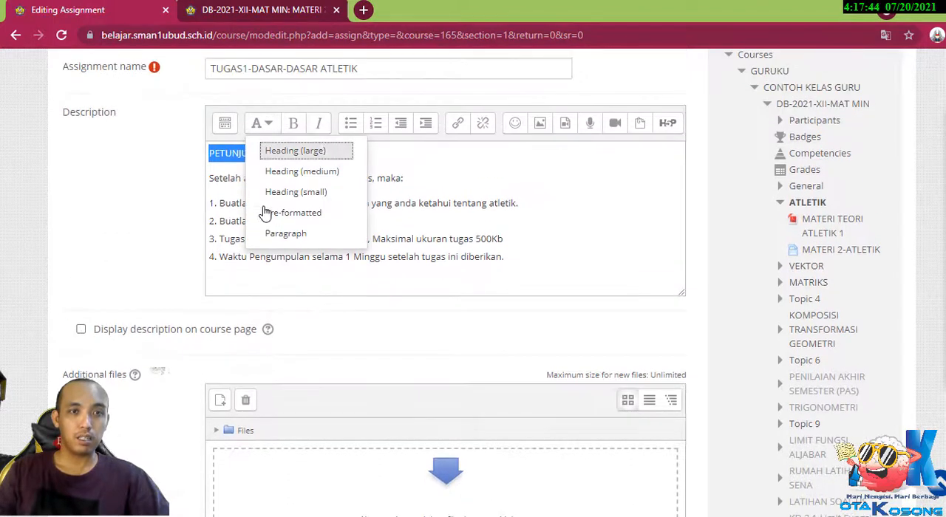
left_click(279, 172)
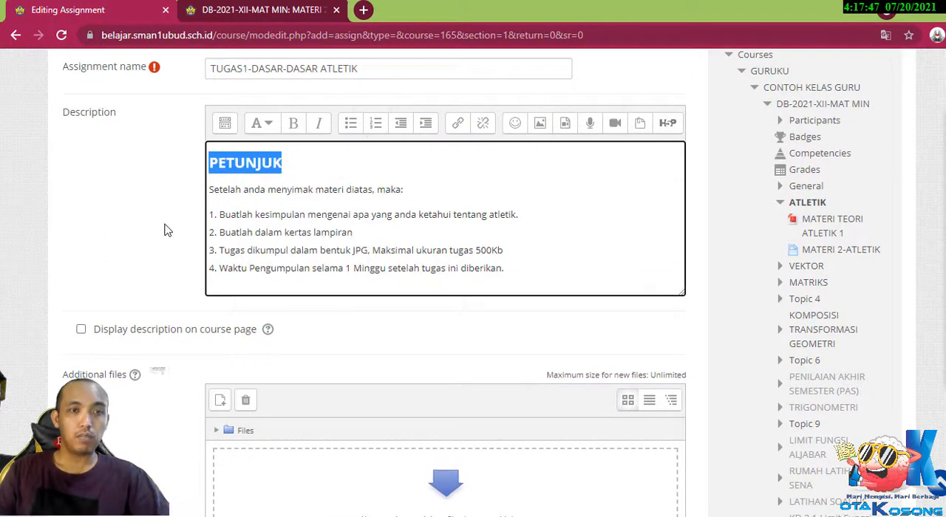
scroll(165, 228, "down", 1)
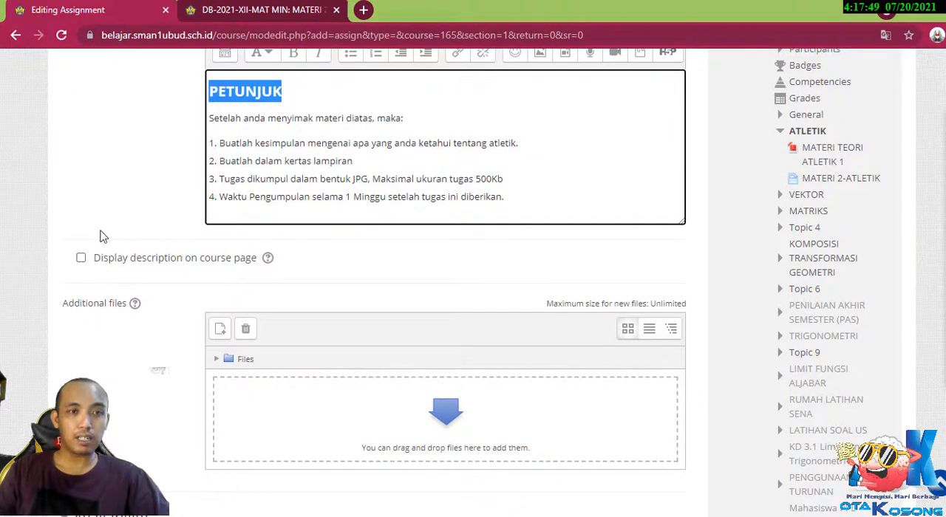
scroll(447, 255, "down", 1)
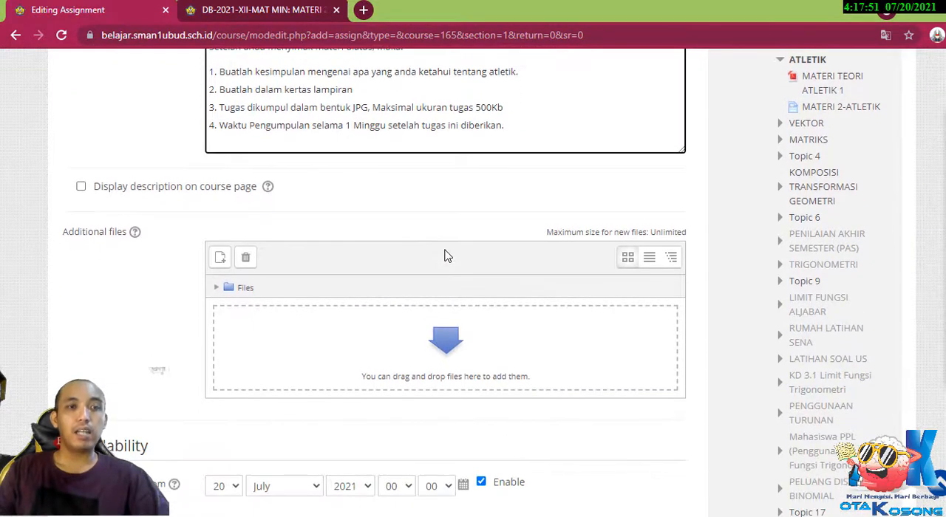
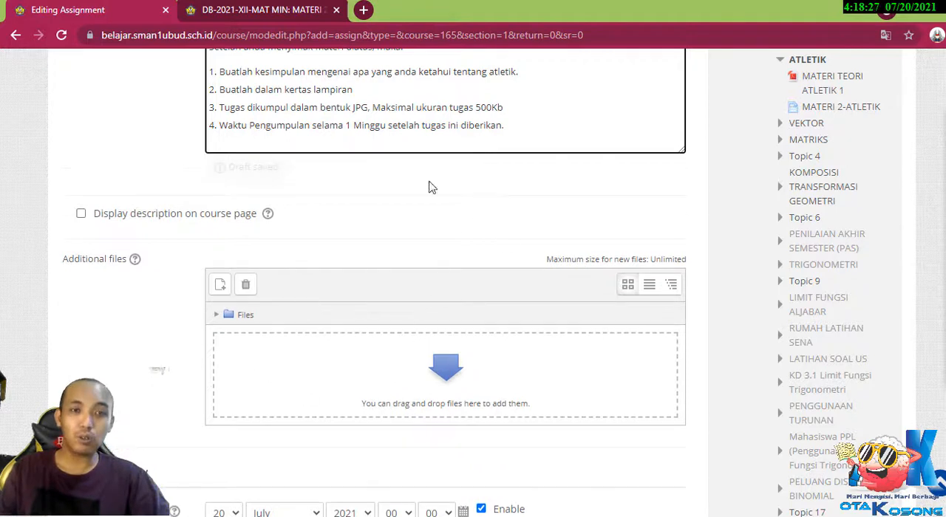
scroll(240, 288, "down", 1)
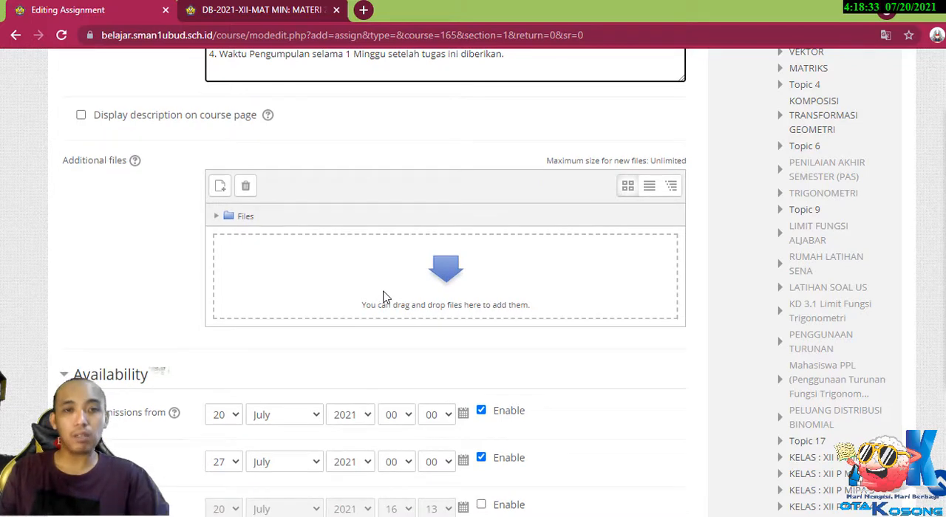
left_click(219, 186)
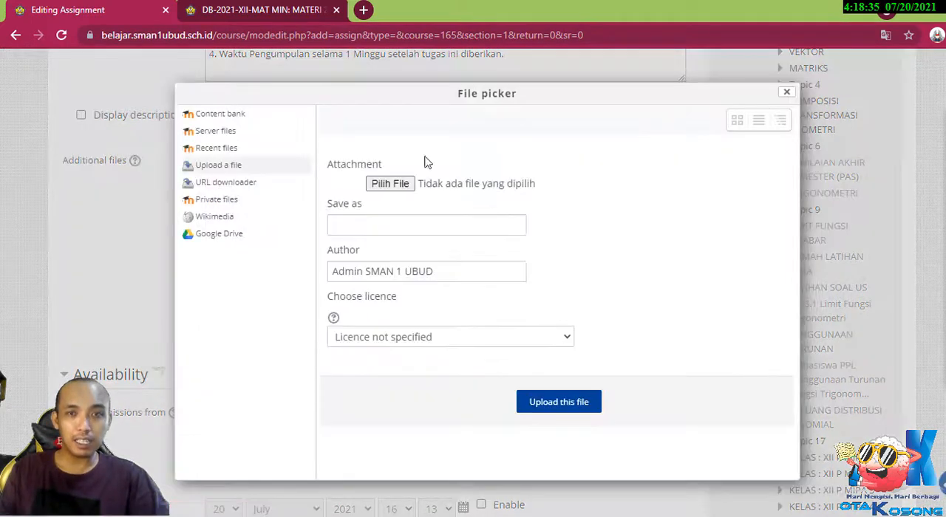
left_click(787, 92)
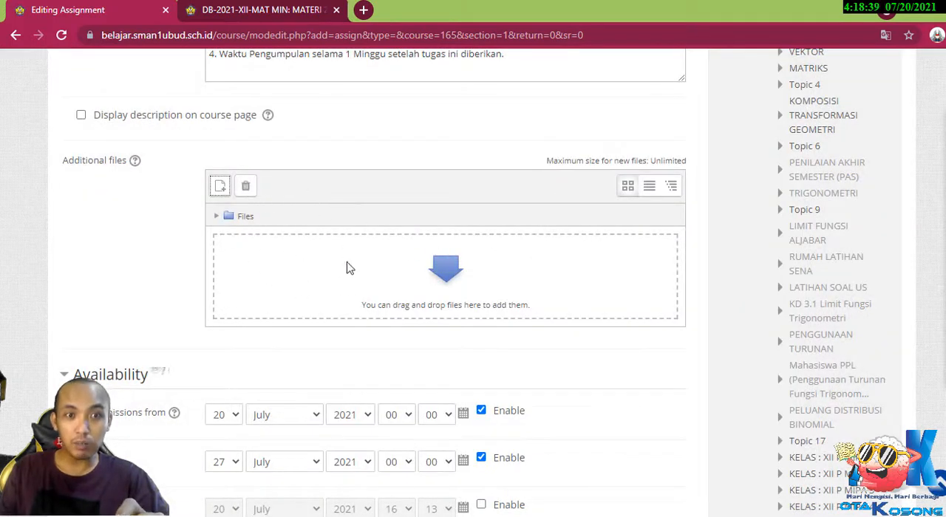
left_click(220, 187)
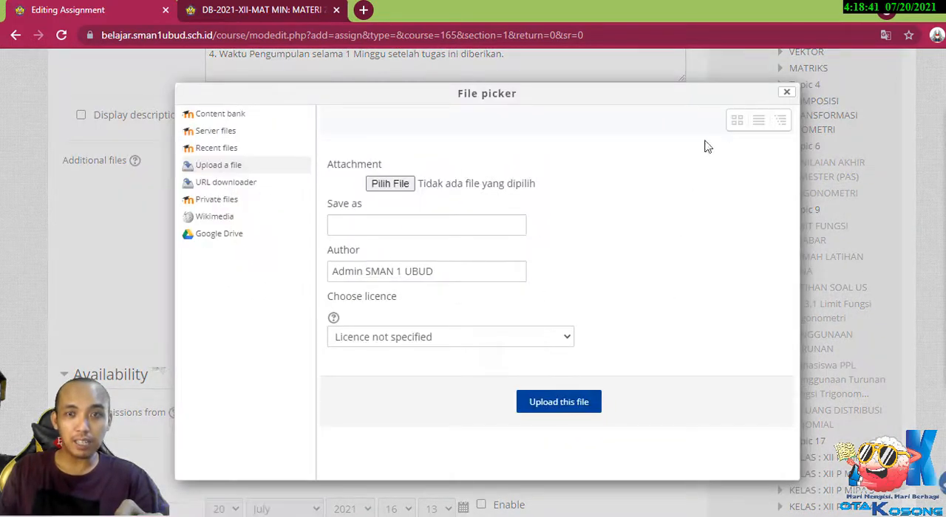
left_click(787, 93)
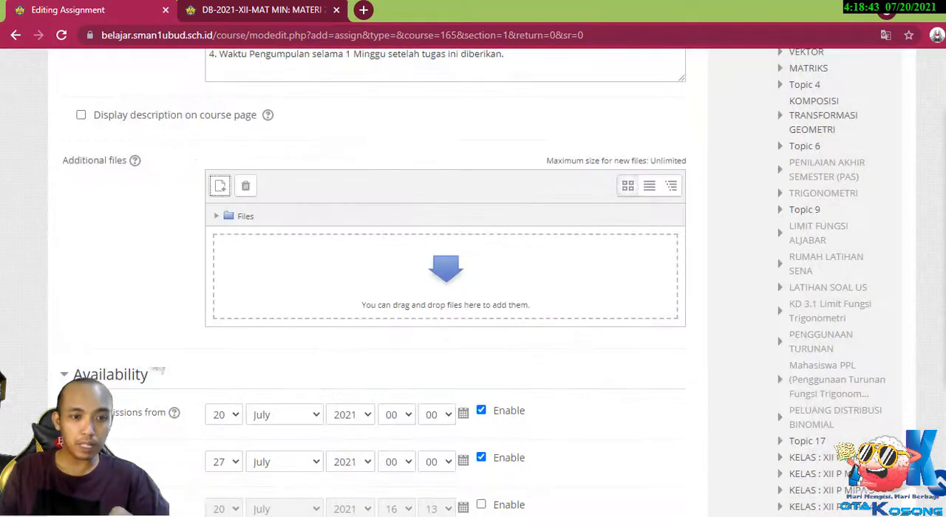
Add the RINGKASAN-MATERI-PENJASKES-KELAS PDF from the Downloads folder to the assignment's additional files.
key("alt+Tab")
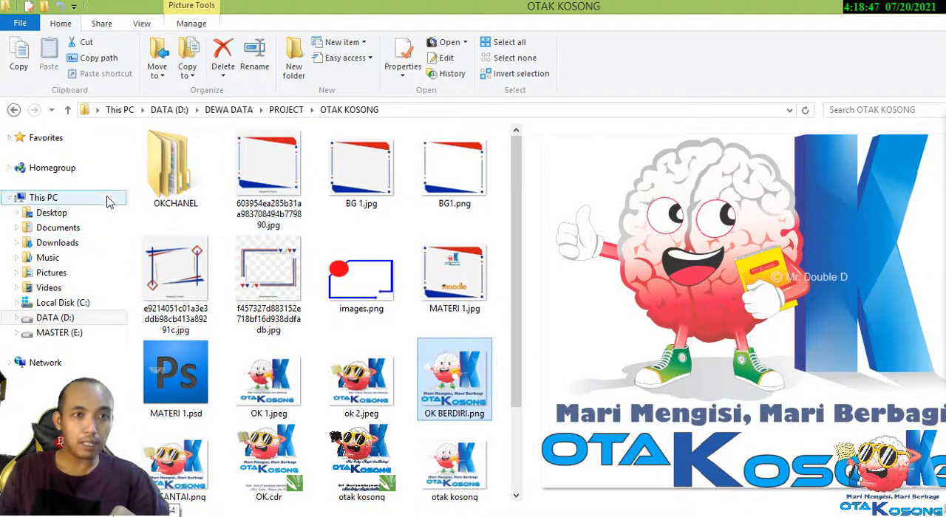
left_click(66, 242)
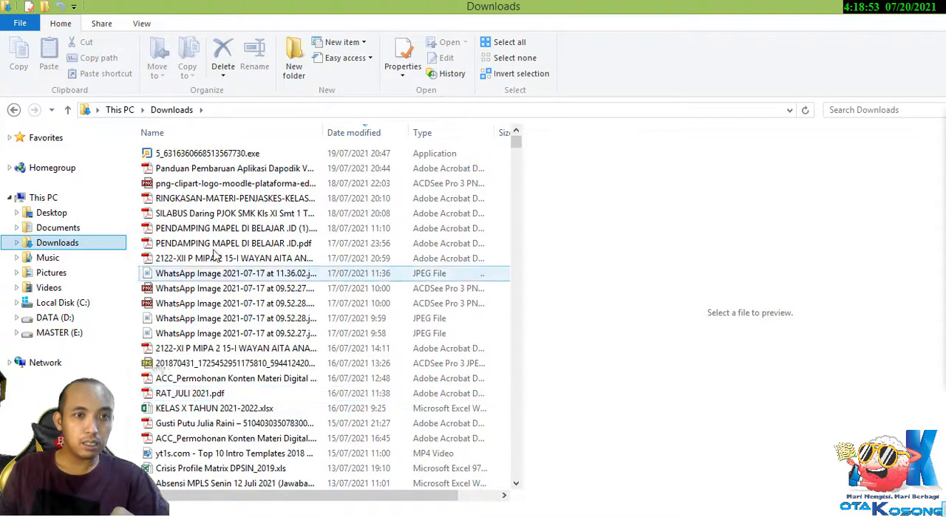
left_click(219, 198)
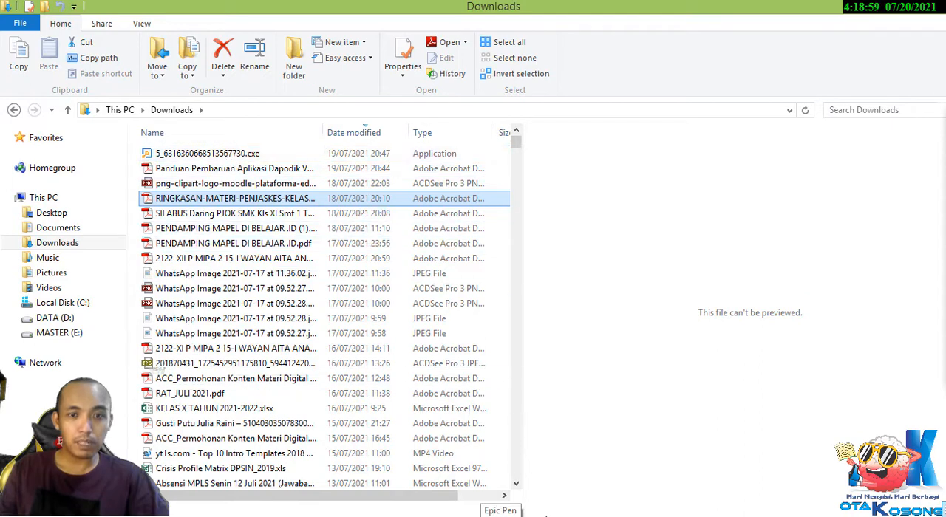
left_click(546, 516)
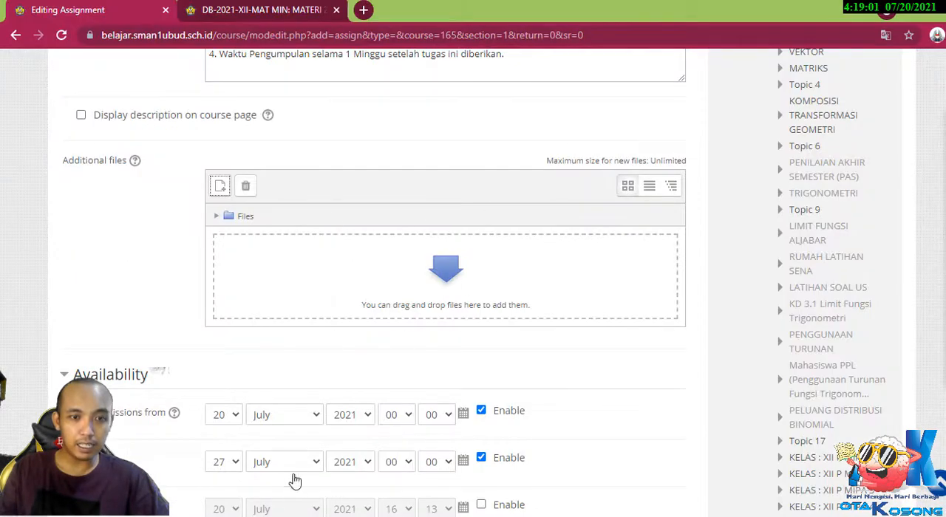
left_click(310, 516)
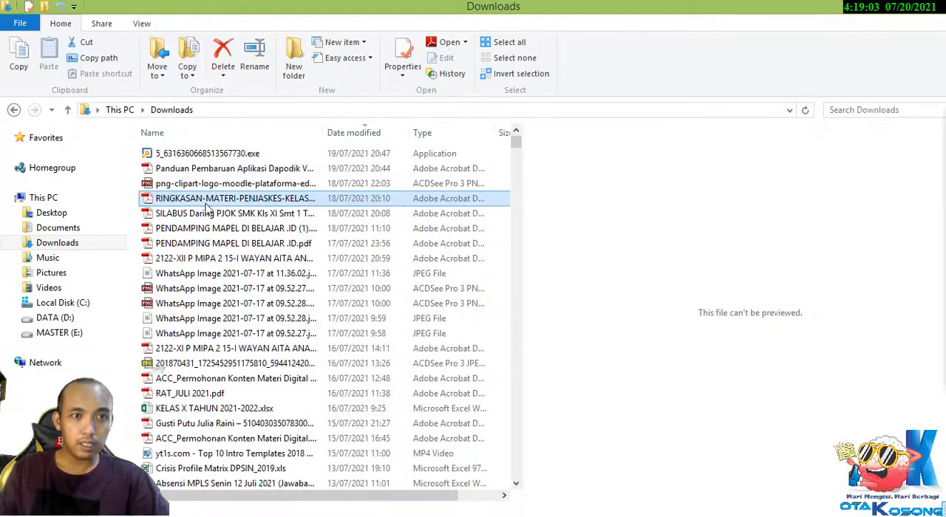
left_click_drag(224, 203, 470, 315)
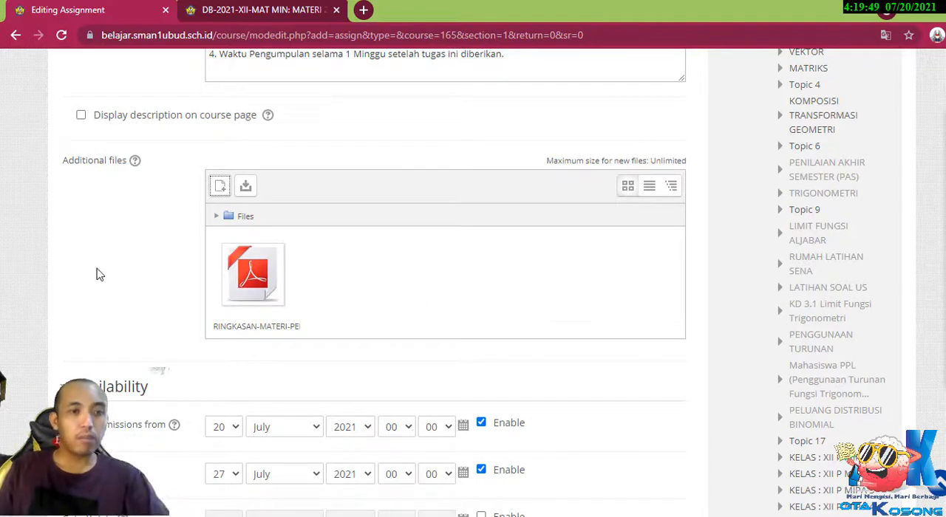
scroll(114, 259, "down", 2)
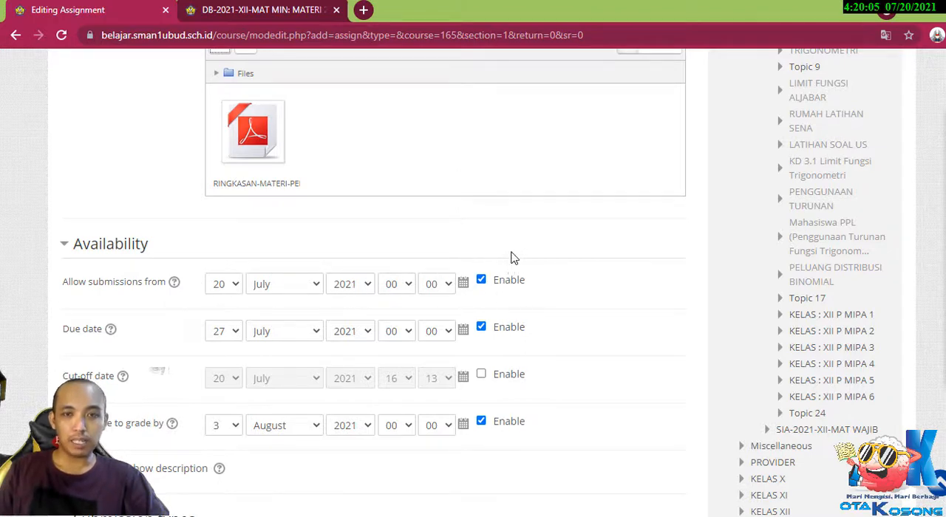
left_click(482, 280)
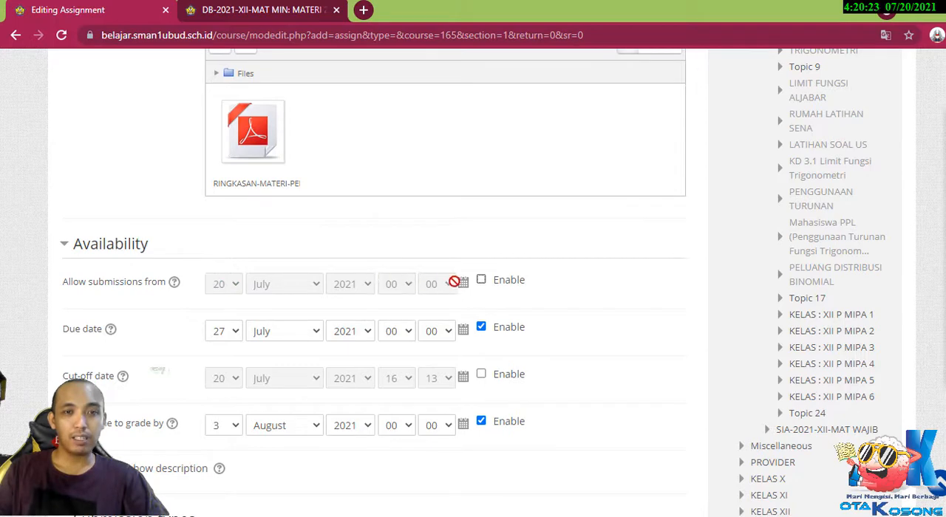
left_click(481, 281)
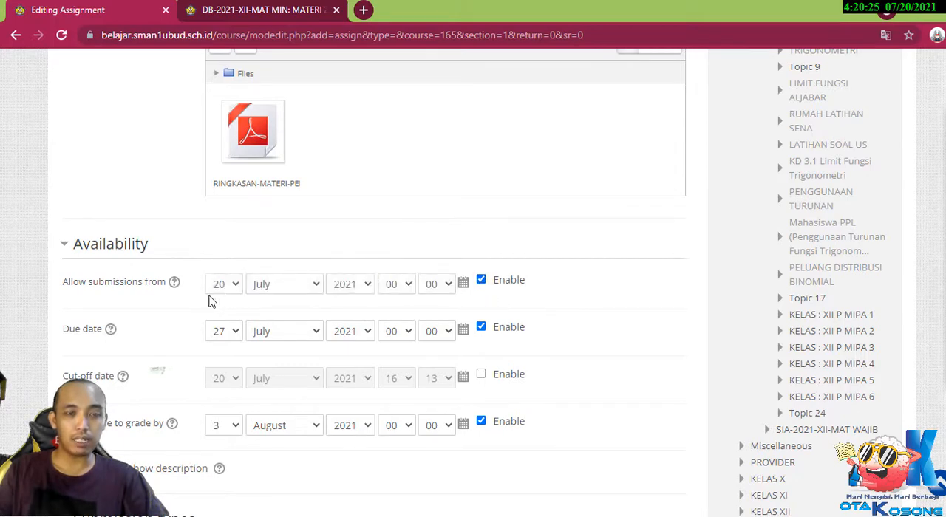
left_click(482, 282)
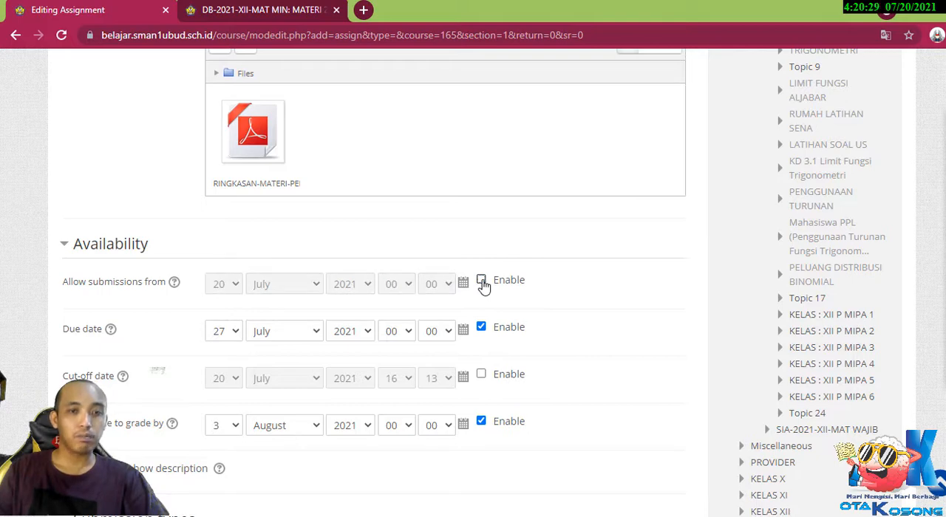
left_click(482, 281)
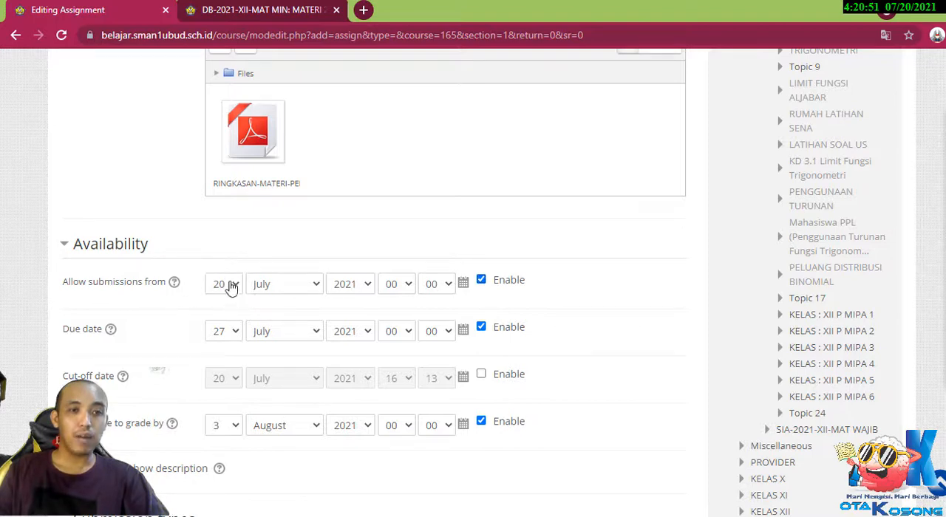
Try a cut-off date of 29 July 2021 for the assignment and disable the cut-off date again.
scroll(147, 345, "down", 1)
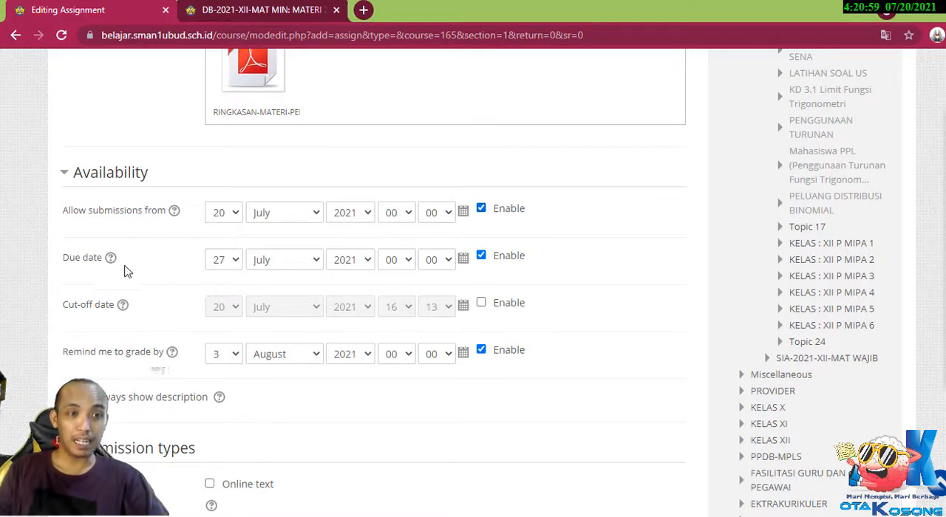
left_click(481, 303)
left_click(229, 308)
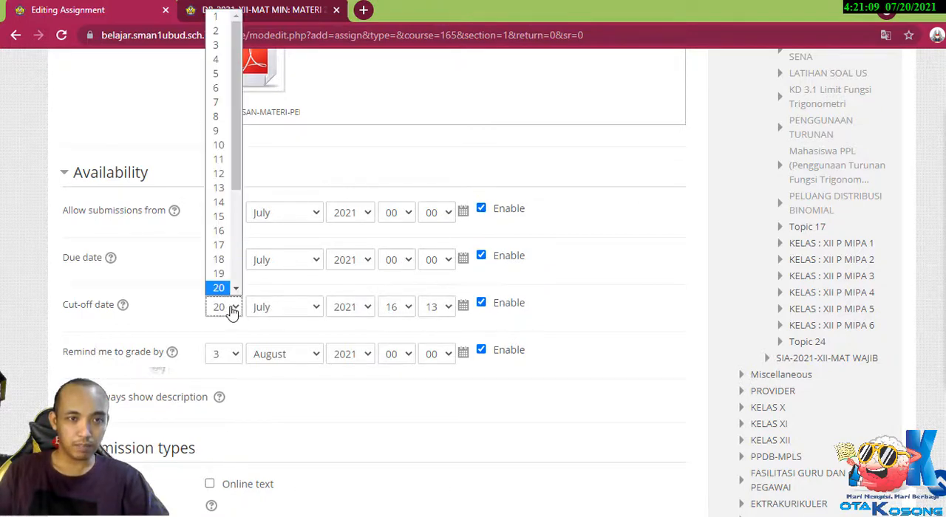
scroll(219, 235, "down", 2)
left_click(219, 263)
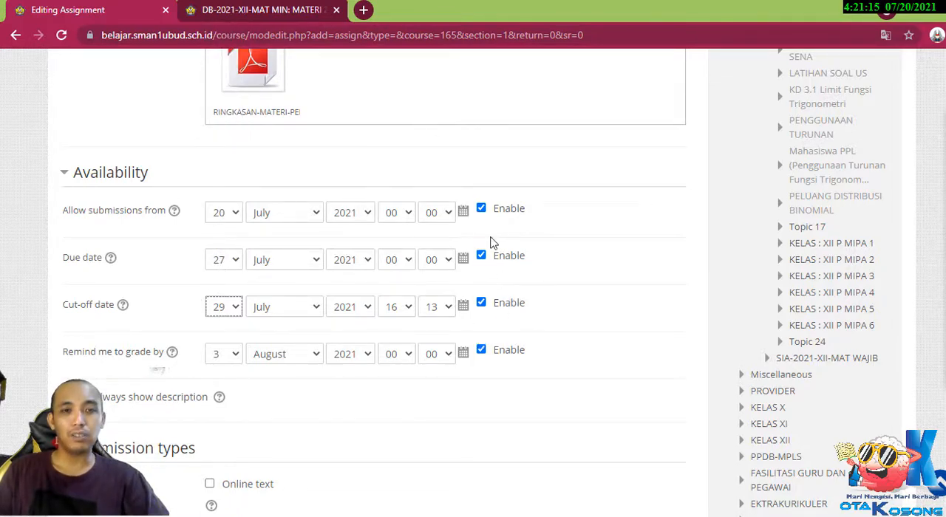
scroll(494, 244, "up", 7)
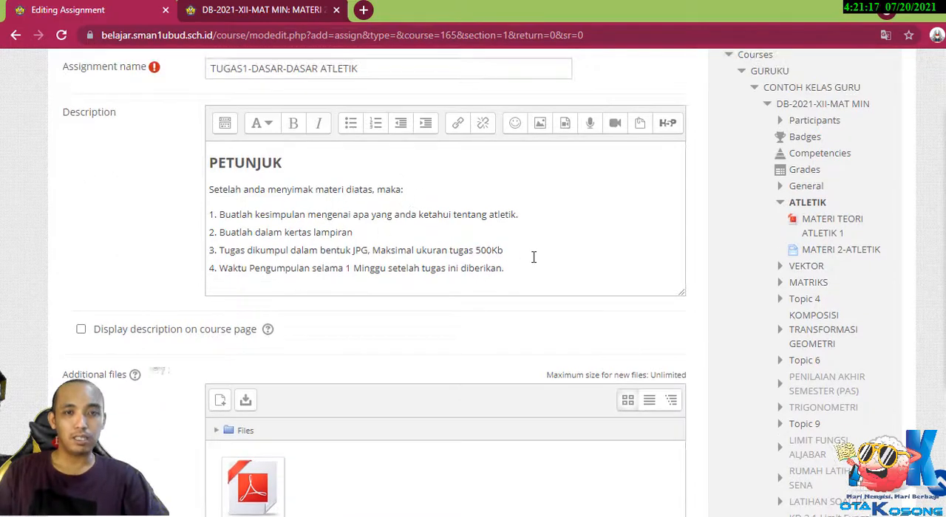
scroll(529, 277, "down", 7)
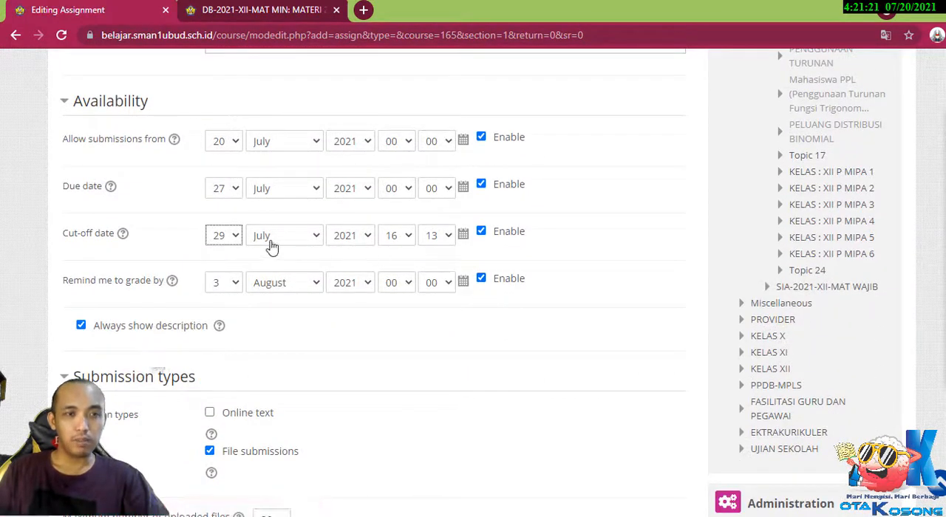
left_click(481, 233)
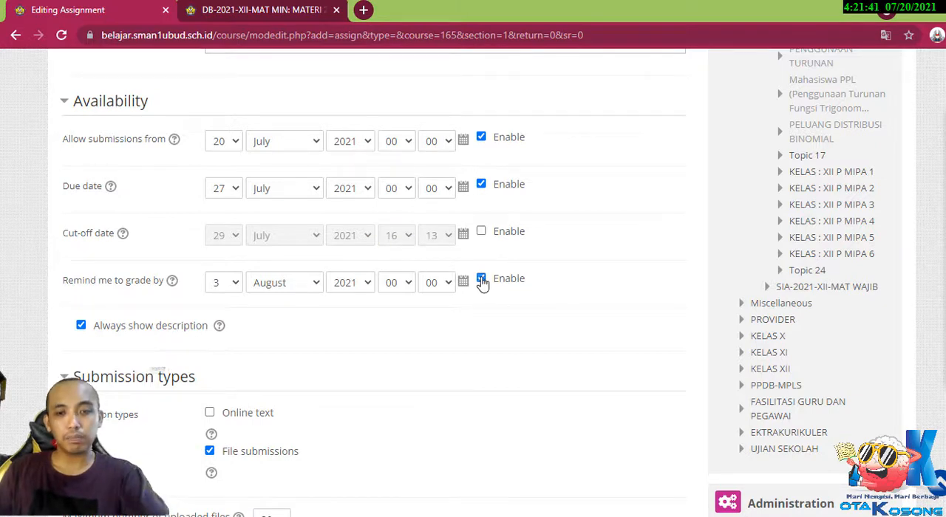
Disable the reminder to grade and allow online text as an additional submission type.
left_click(481, 280)
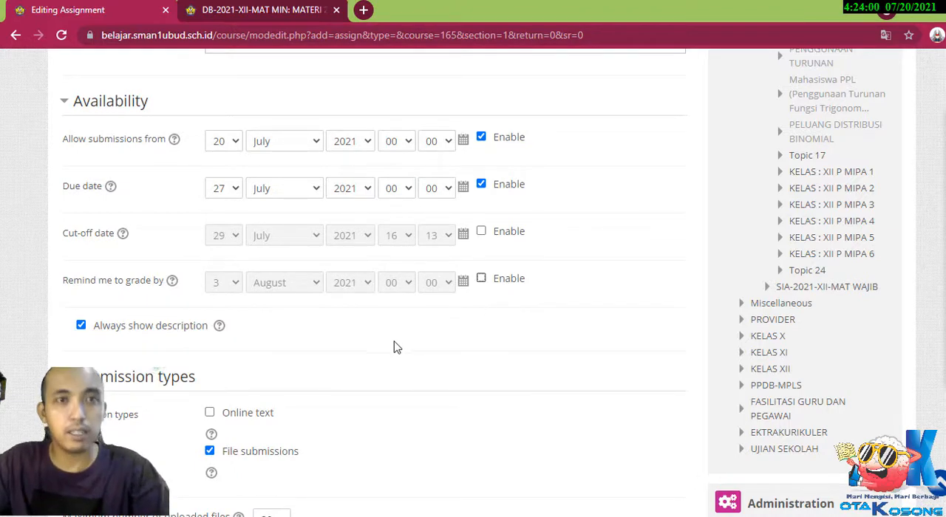
scroll(298, 372, "down", 2)
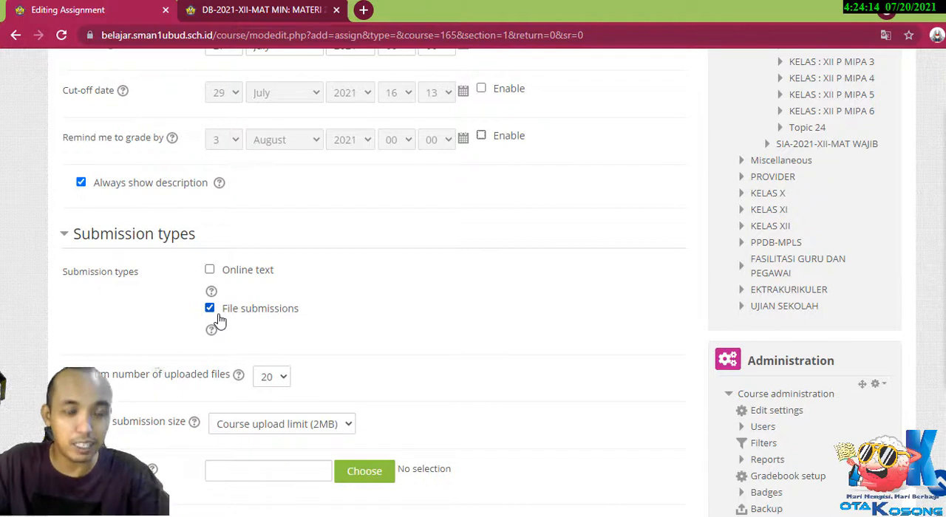
left_click(233, 277)
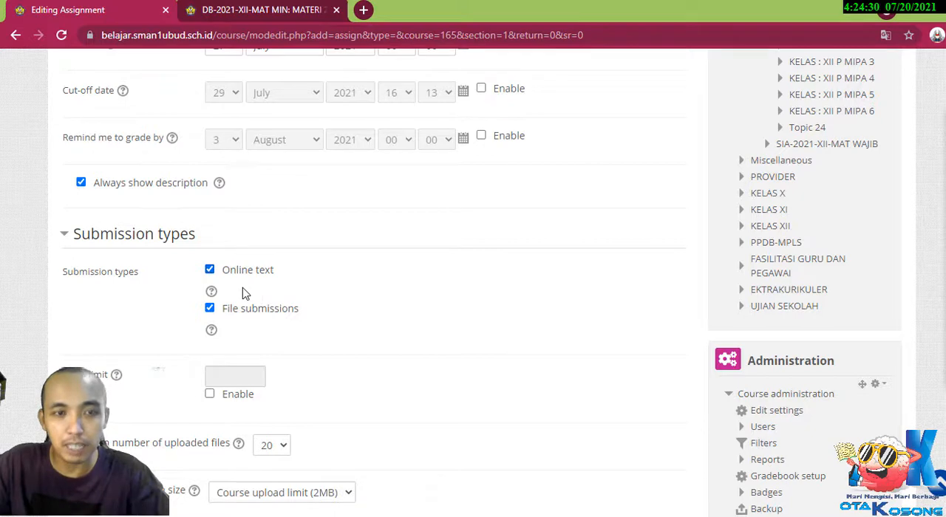
Try online-text-only submissions with a word limit of 10, and revert to accepting files without a word limit.
scroll(296, 310, "down", 1)
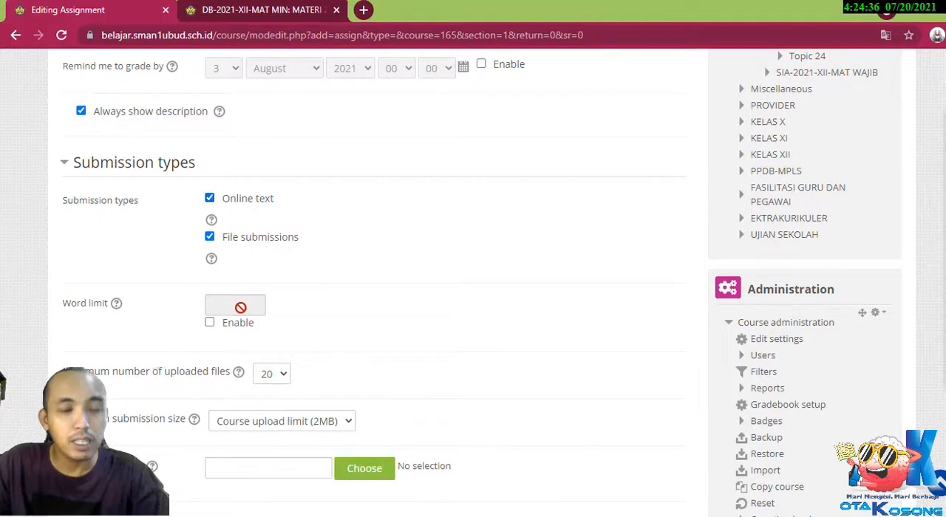
left_click(210, 238)
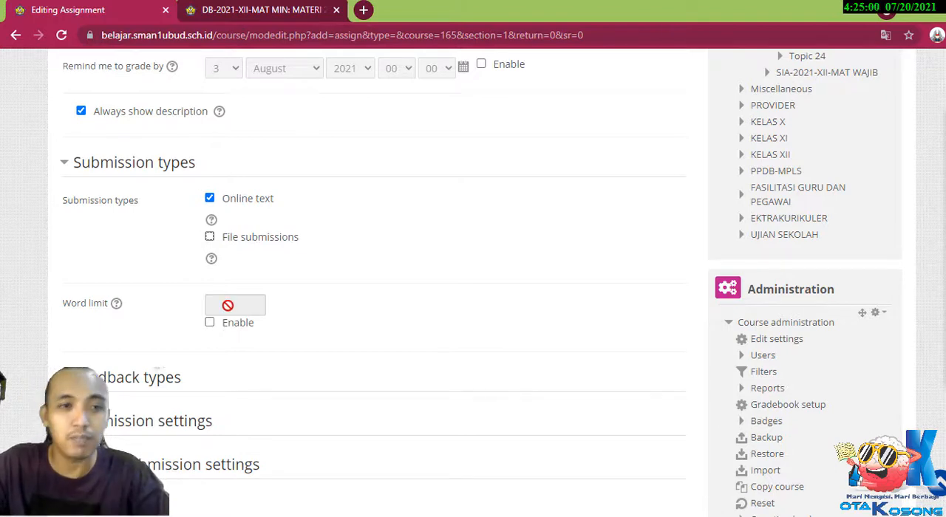
left_click(234, 333)
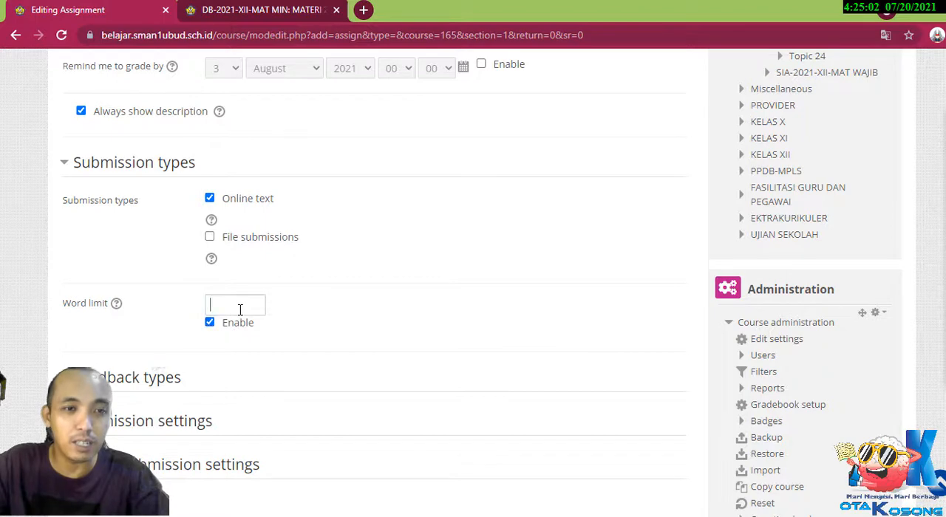
type("10000")
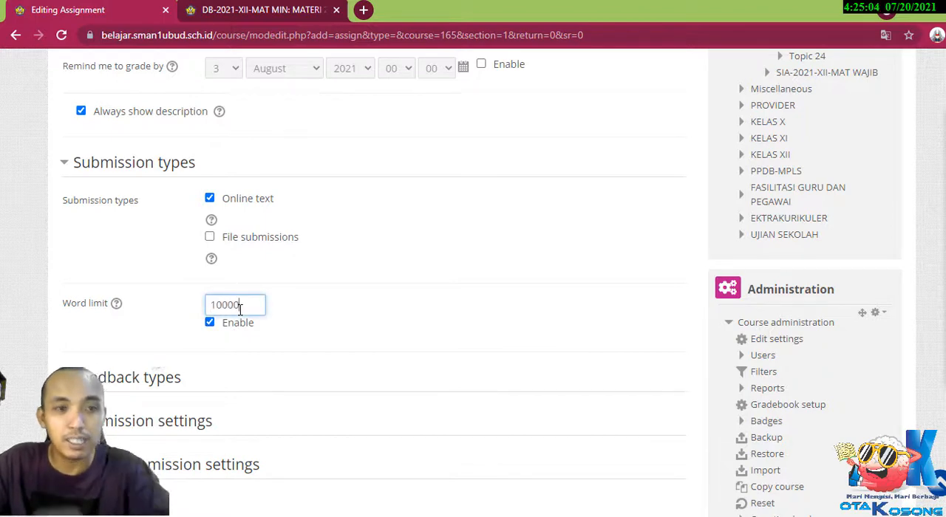
key("BackSpace")
key("BackSpace")
key("BackSpace")
key("BackSpace")
key("BackSpace")
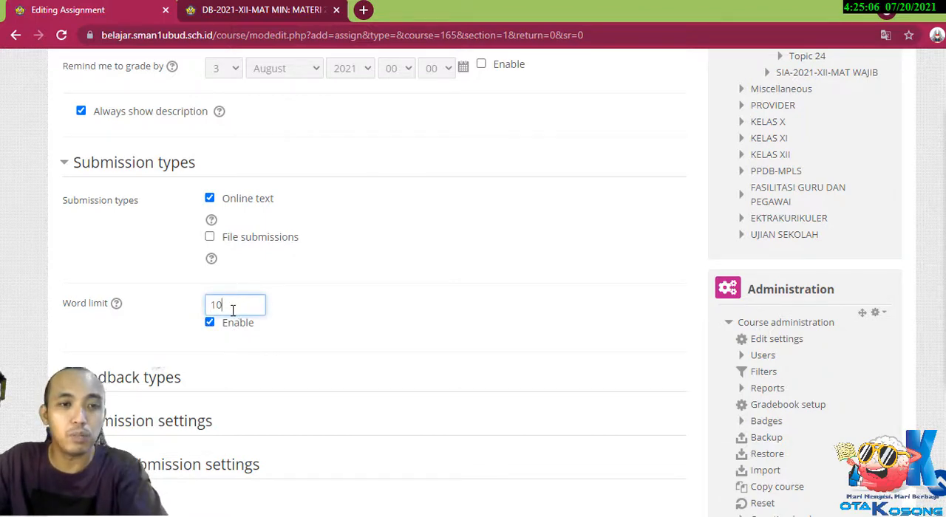
left_click(211, 325)
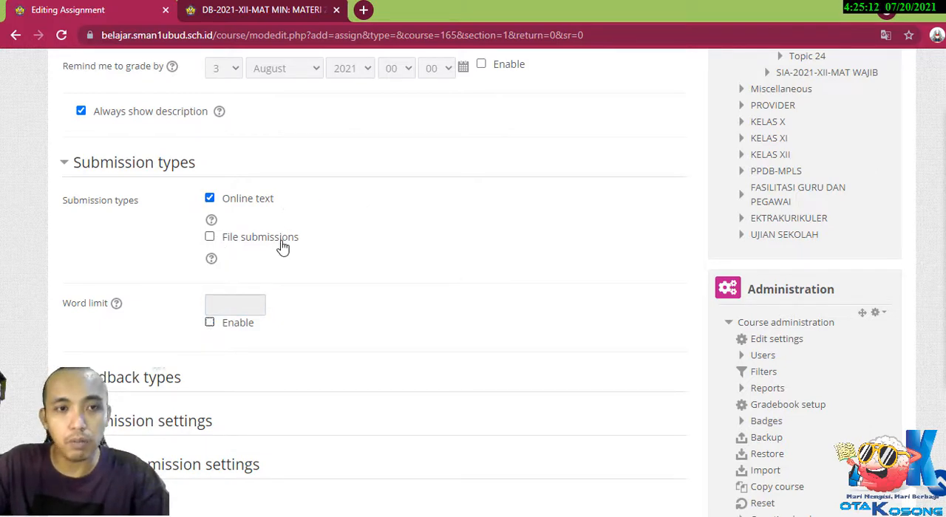
left_click(250, 238)
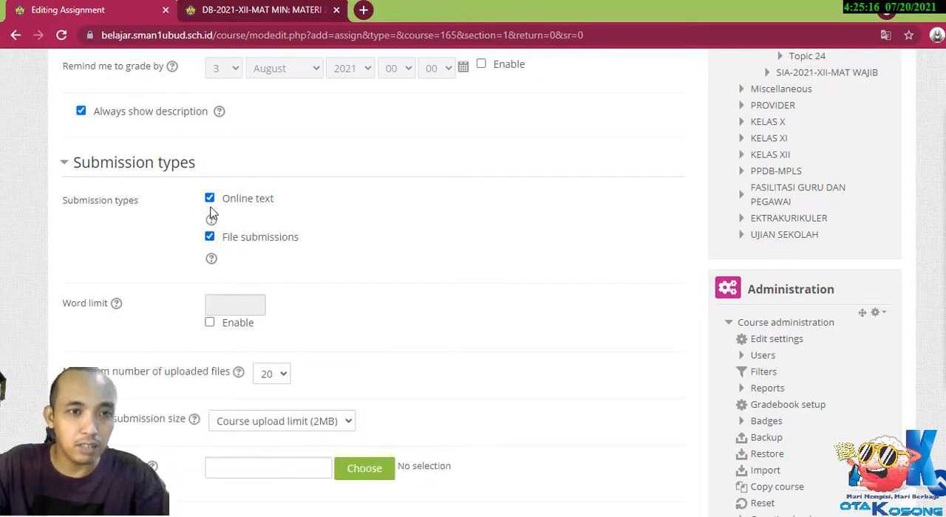
Set the maximum number of uploaded files for the assignment to 2.
scroll(367, 344, "down", 3)
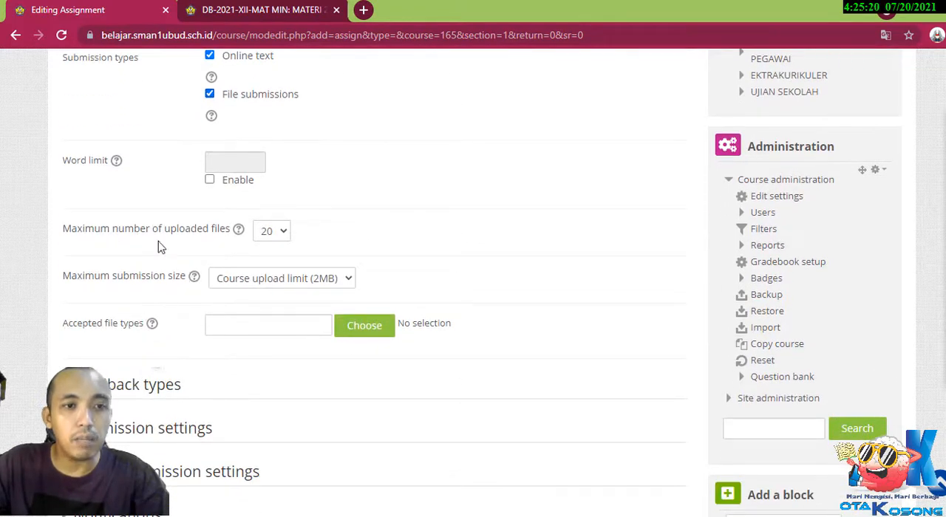
left_click(284, 232)
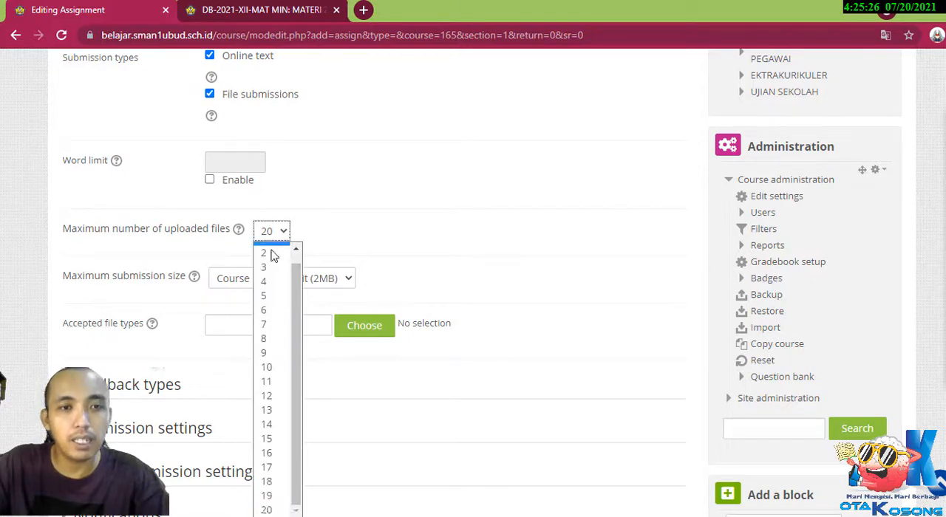
left_click(269, 248)
left_click(272, 235)
left_click(277, 264)
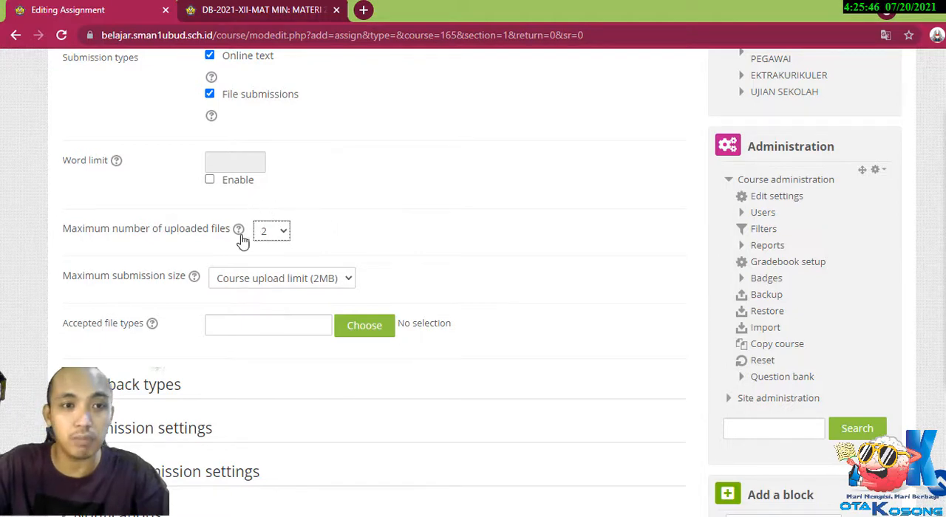
Set the assignment's maximum submission size to 500KB.
scroll(479, 246, "down", 1)
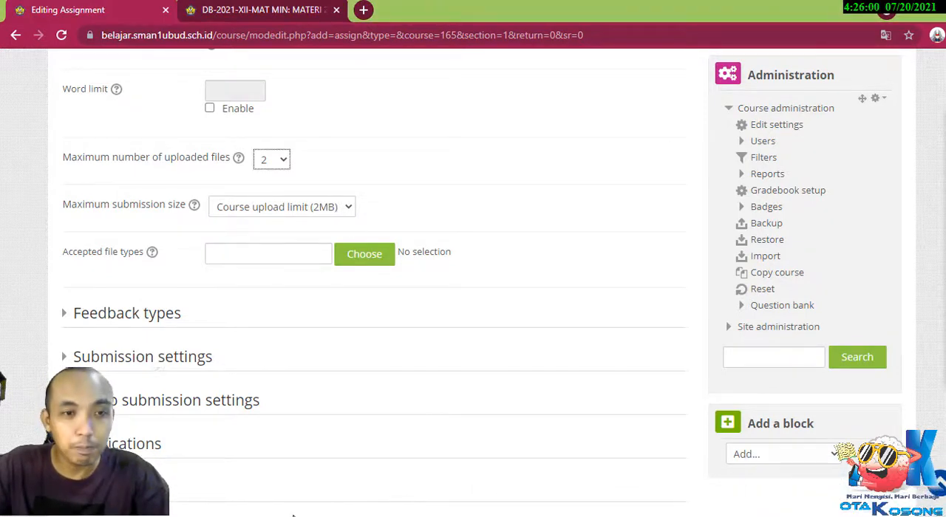
left_click(296, 214)
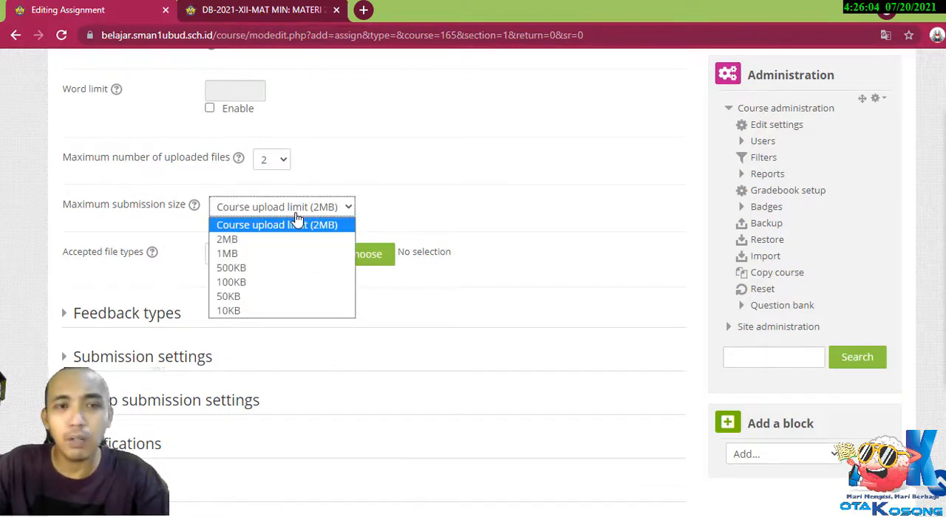
left_click(279, 268)
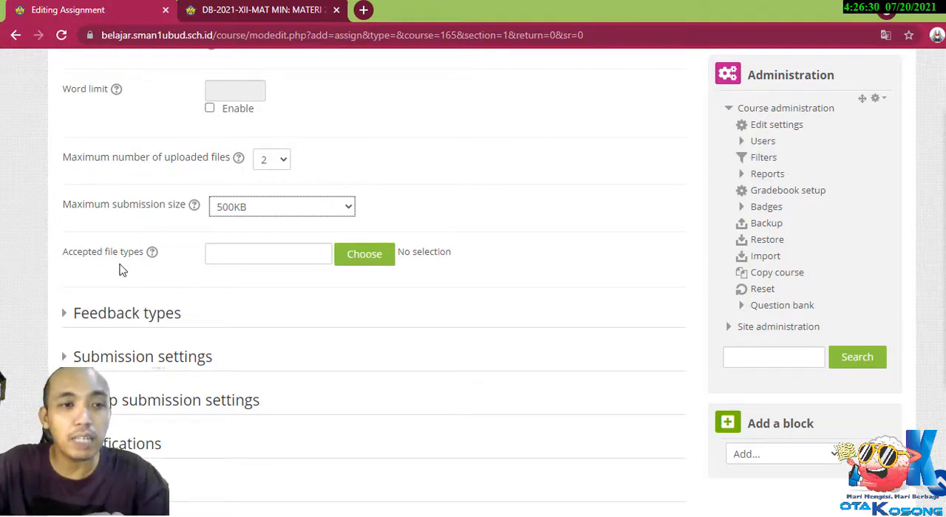
left_click(228, 256)
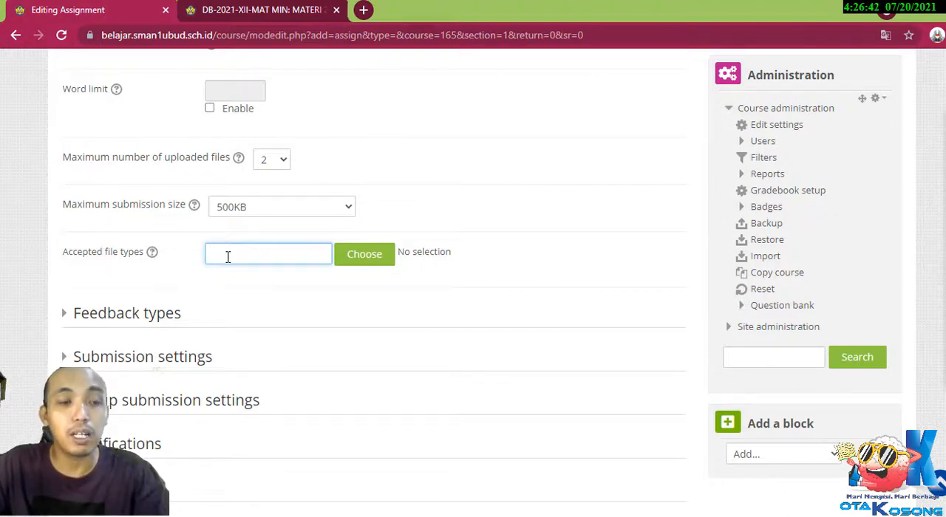
left_click(365, 254)
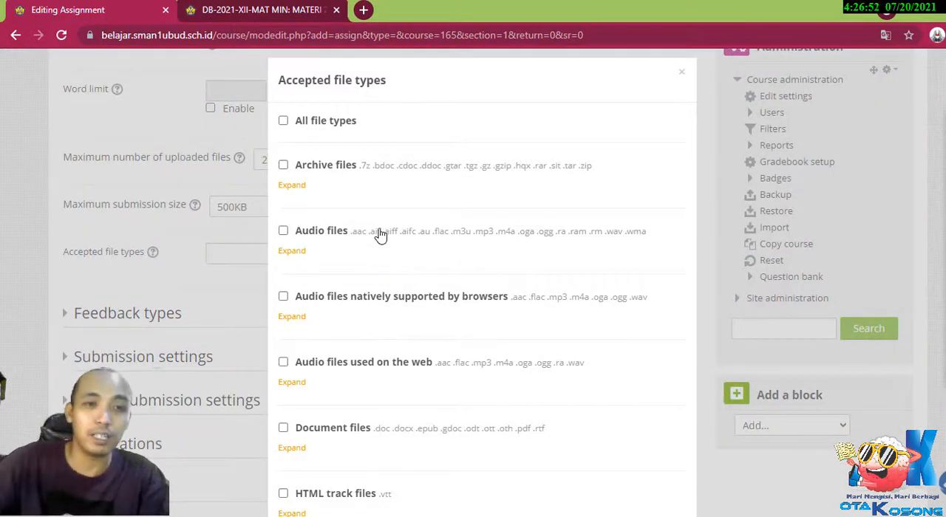
left_click(682, 71)
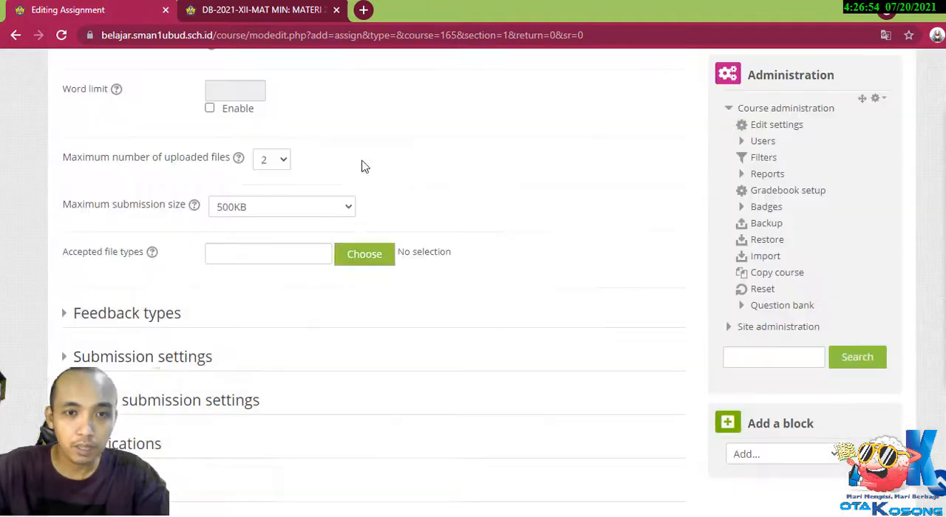
left_click(365, 254)
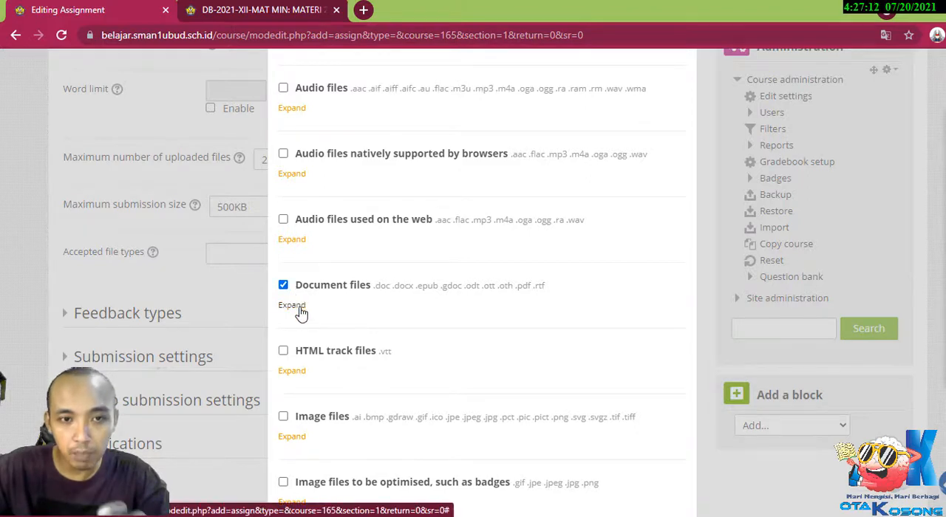
left_click(301, 312)
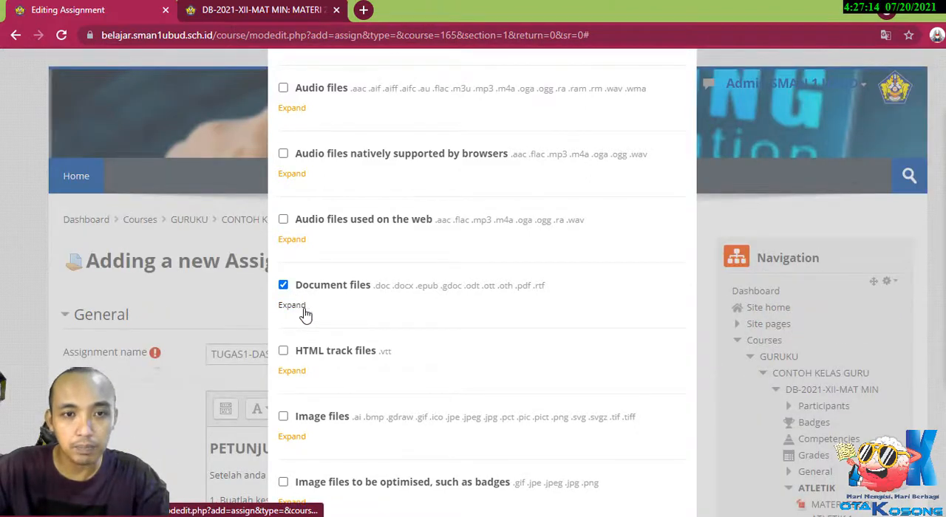
scroll(359, 315, "down", 4)
scroll(348, 307, "up", 4)
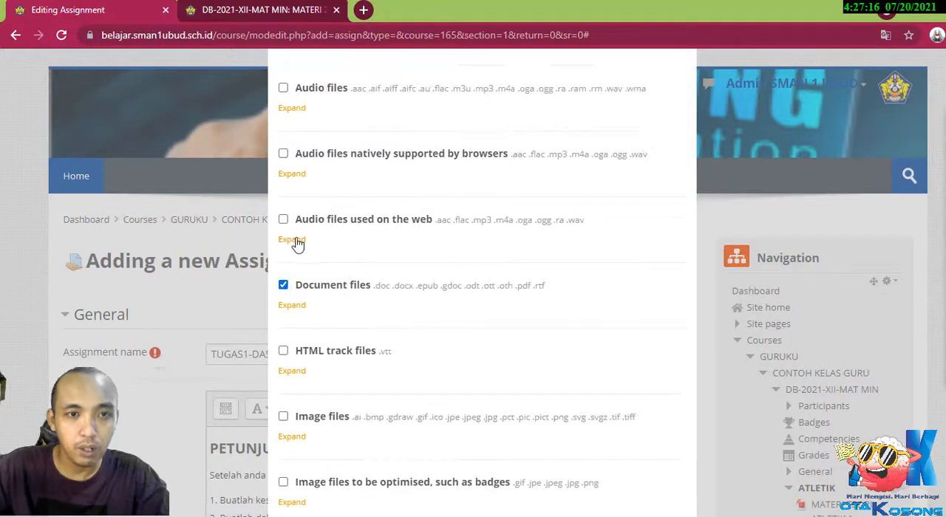
scroll(567, 275, "down", 5)
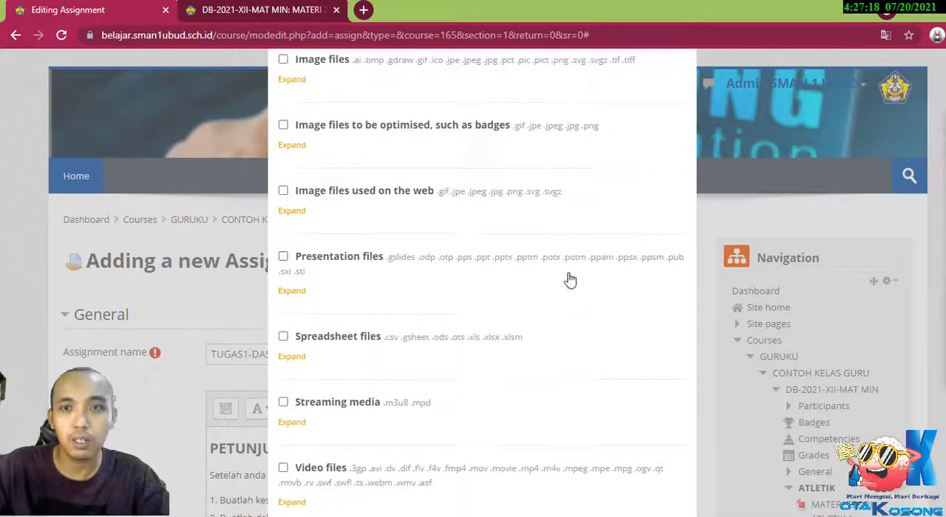
scroll(569, 279, "up", 5)
left_click(681, 72)
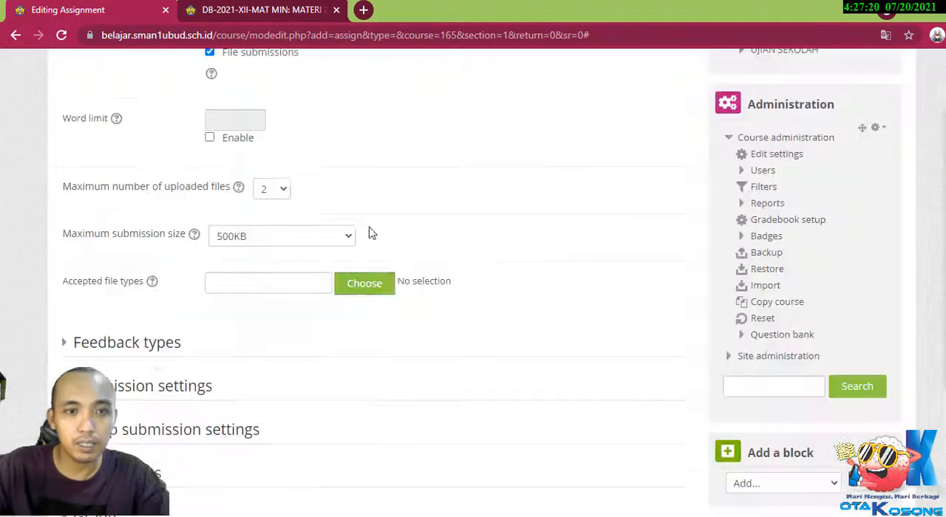
Select the Document files category and its PDF document (.pdf) type among the assignment's accepted file types.
left_click(363, 292)
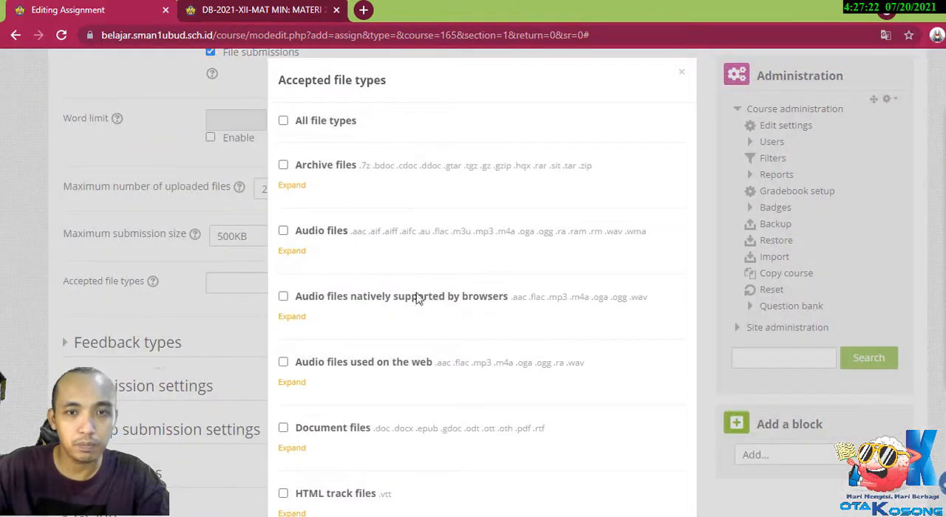
scroll(417, 298, "down", 3)
left_click(283, 284)
left_click(292, 304)
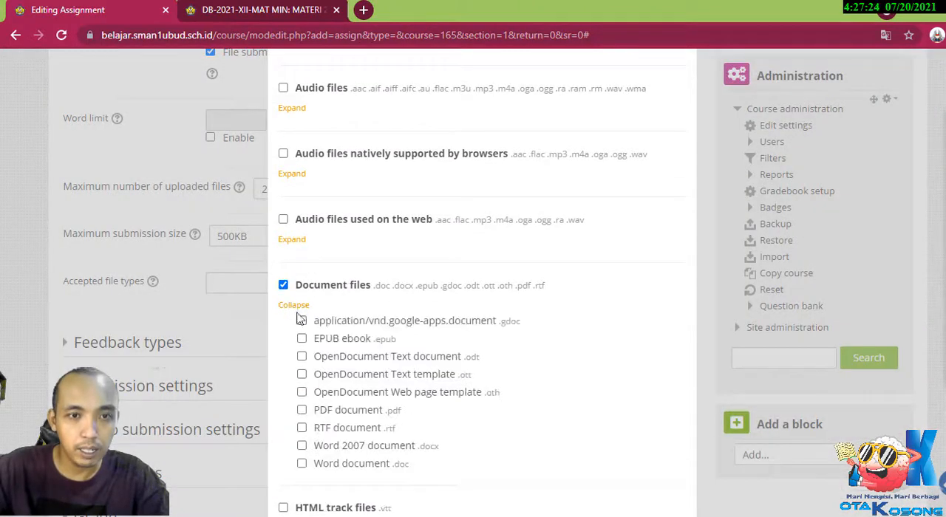
left_click(302, 410)
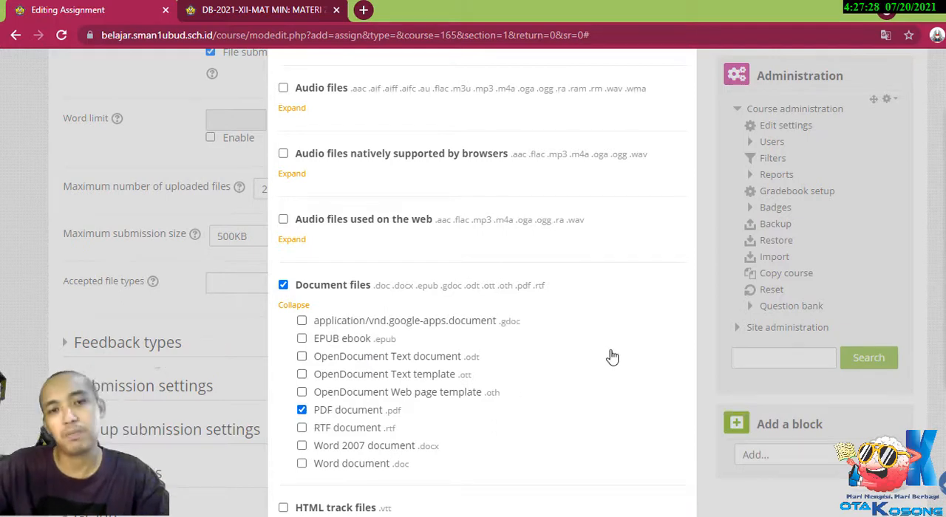
Add the Image files category with its .jpe, .jpeg, .jpg and .png types, and save the accepted file types.
scroll(612, 357, "down", 5)
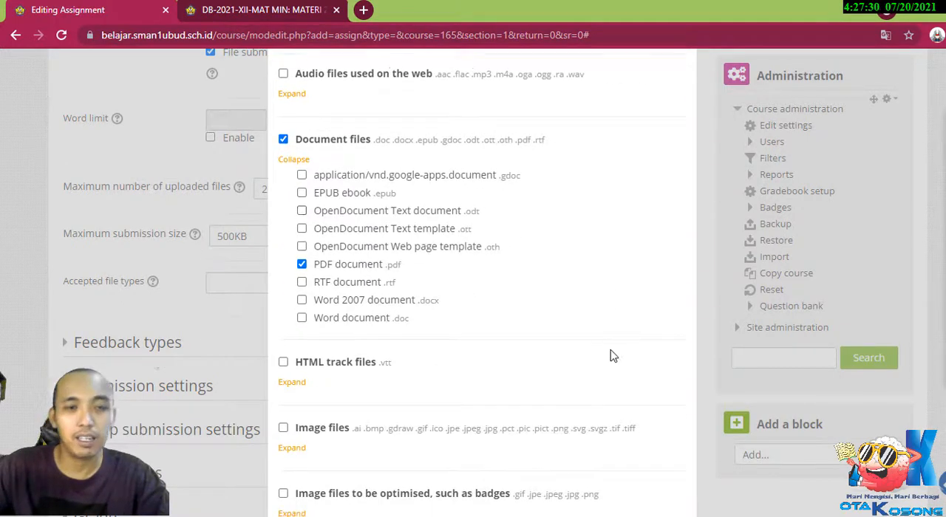
scroll(612, 357, "up", 4)
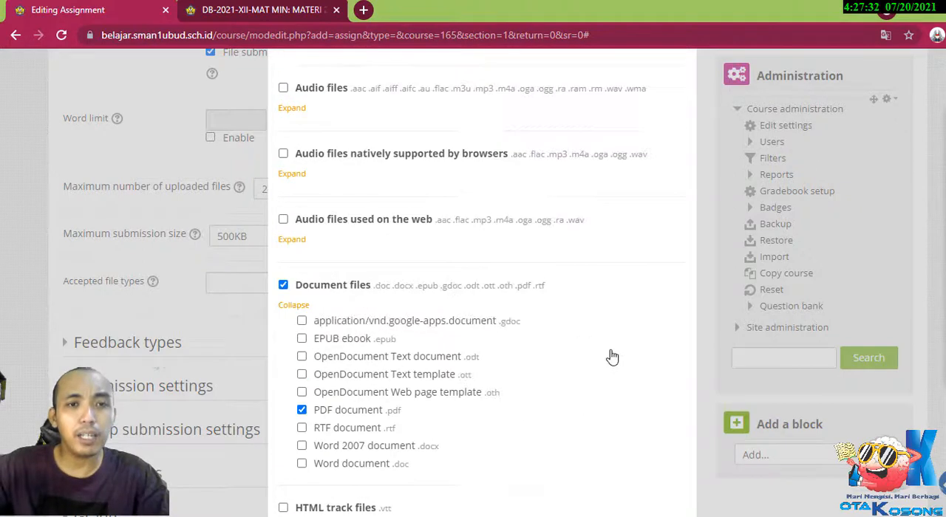
scroll(612, 357, "down", 3)
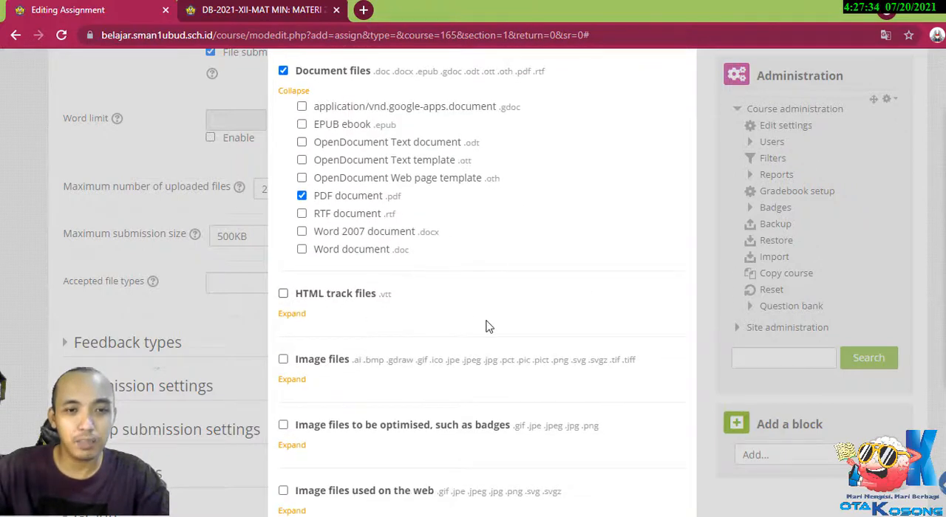
scroll(485, 327, "down", 2)
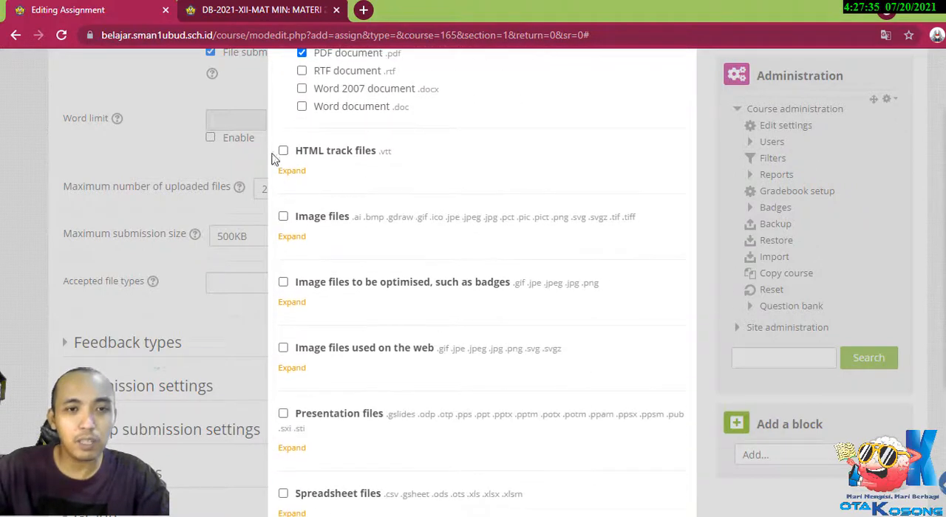
left_click(284, 217)
scroll(452, 322, "down", 1)
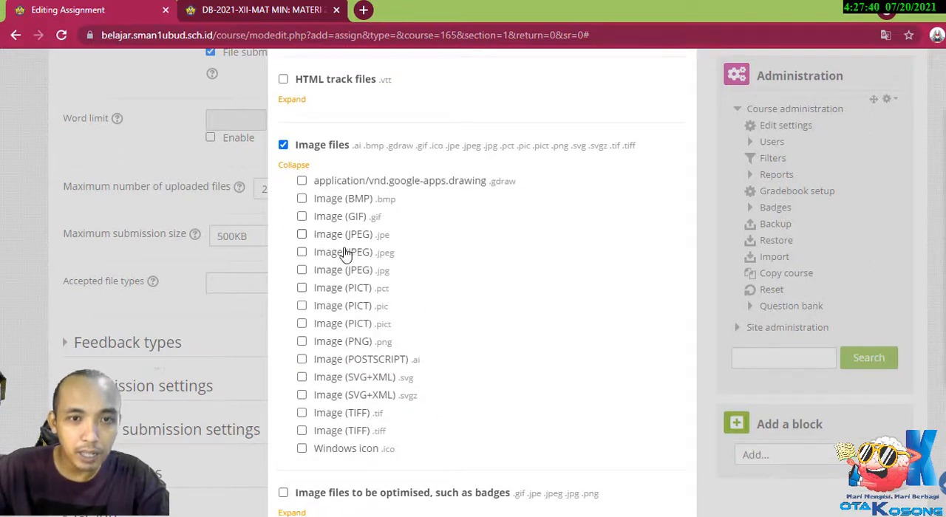
left_click(301, 234)
left_click(302, 252)
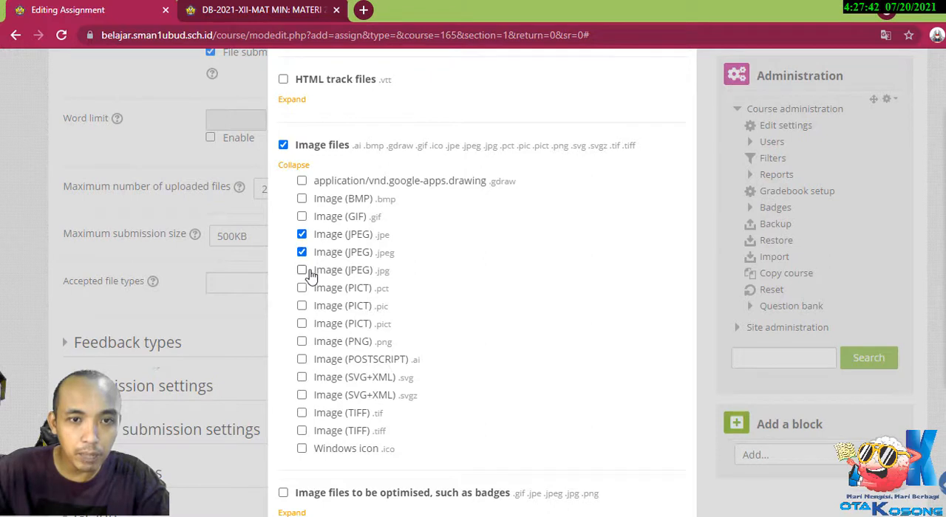
left_click(303, 270)
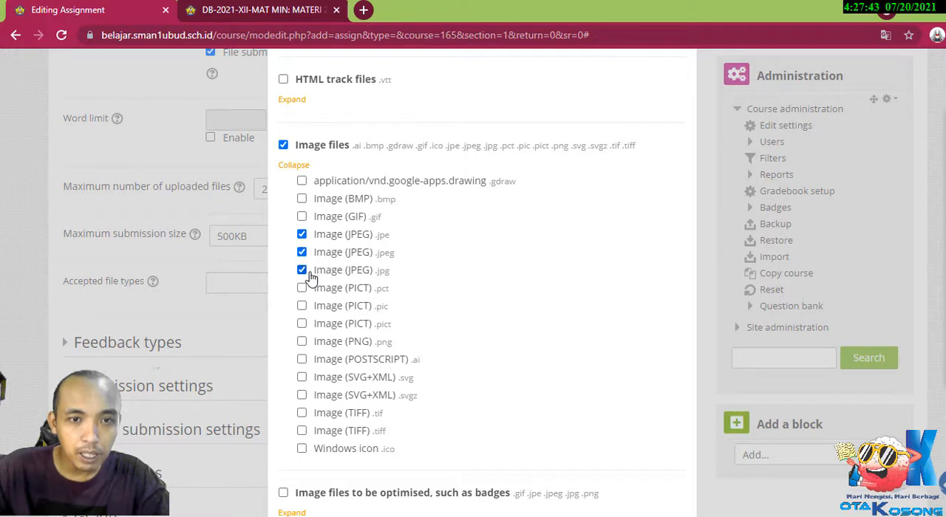
left_click(302, 343)
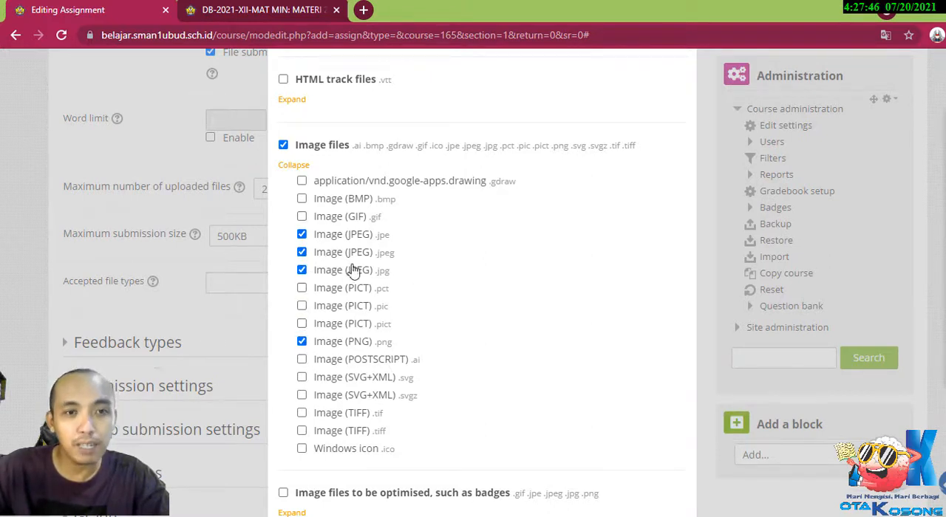
scroll(507, 291, "down", 12)
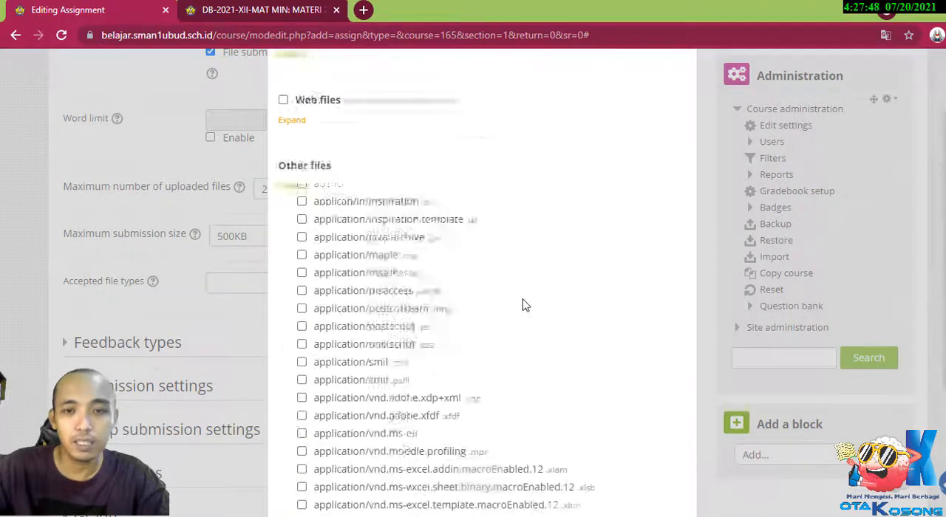
scroll(524, 304, "down", 15)
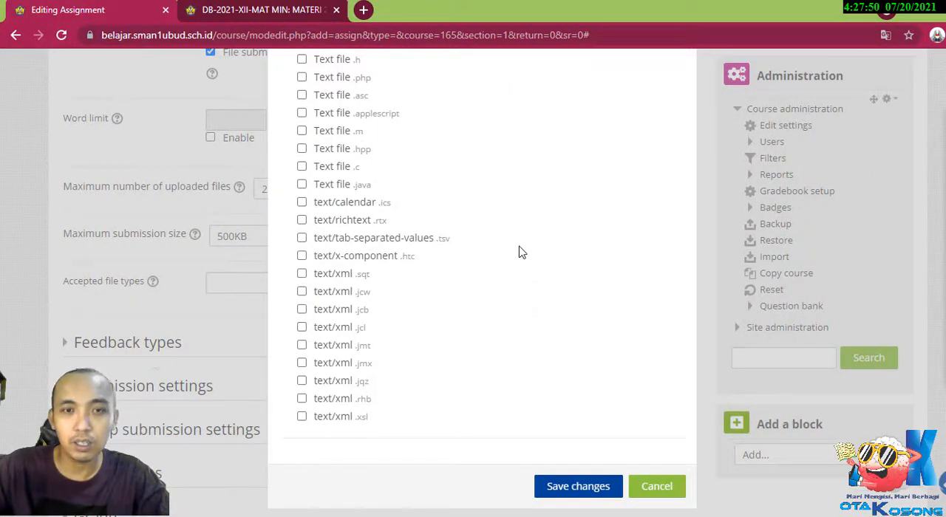
left_click(581, 488)
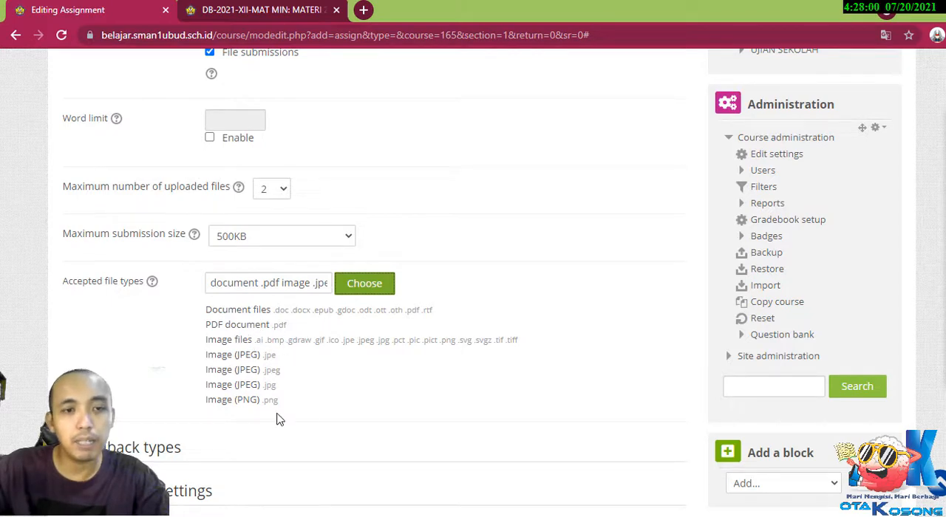
Check the assignment's grade type, maximum grade and grading method.
scroll(147, 323, "down", 4)
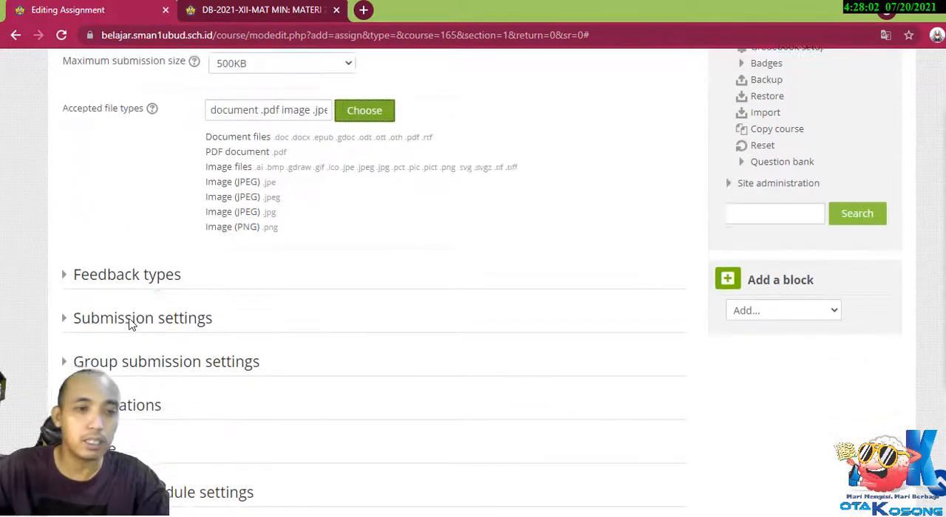
scroll(222, 207, "down", 2)
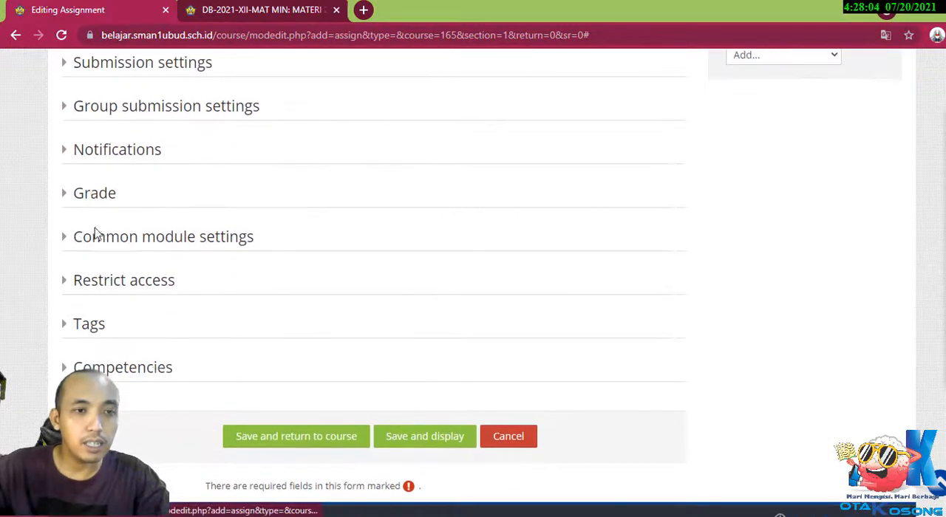
scroll(314, 204, "up", 1)
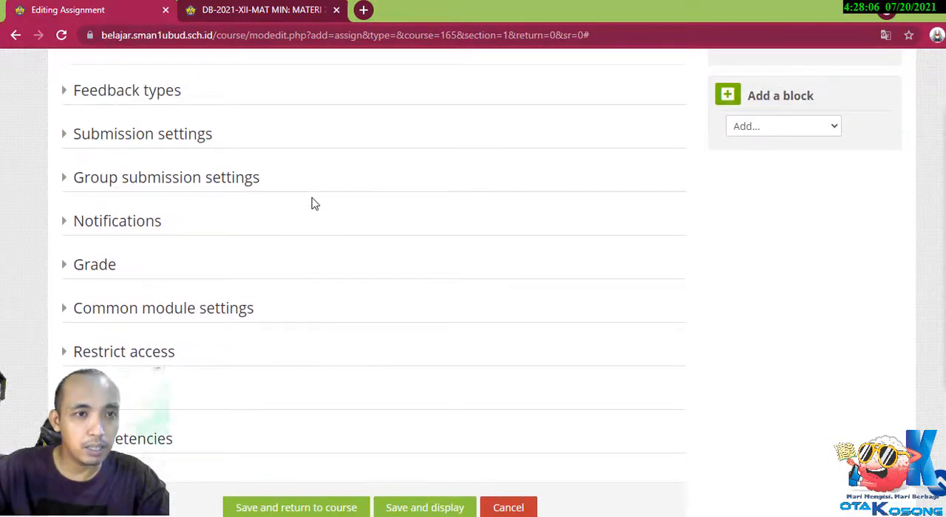
left_click(62, 268)
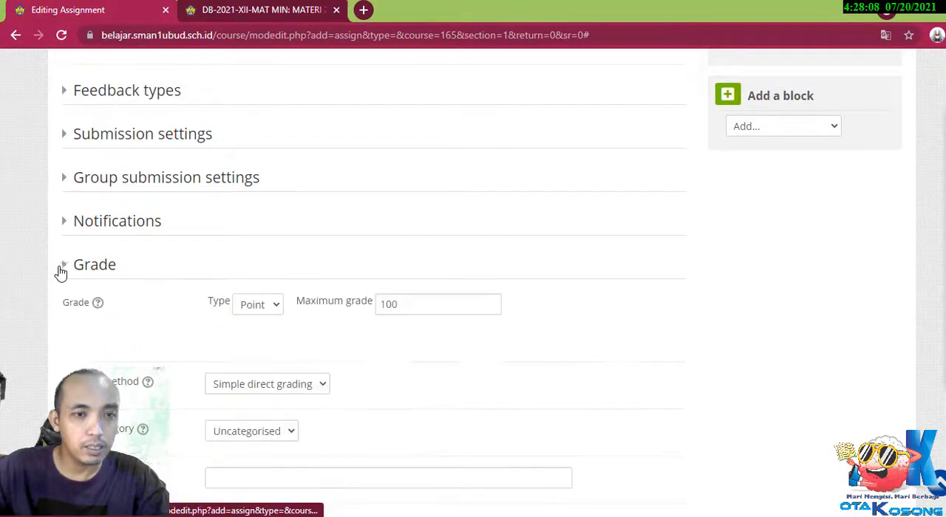
left_click(62, 268)
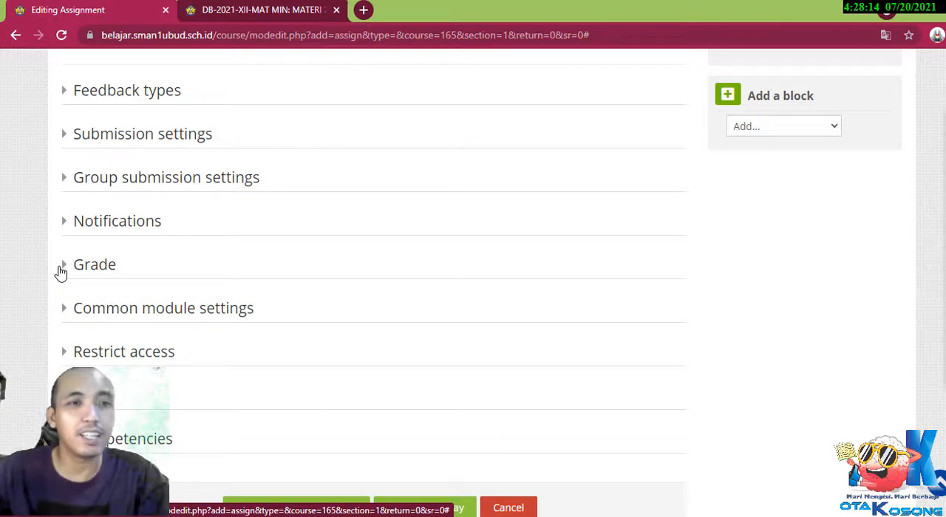
Set the submission settings to require students to click the submit button.
left_click(67, 141)
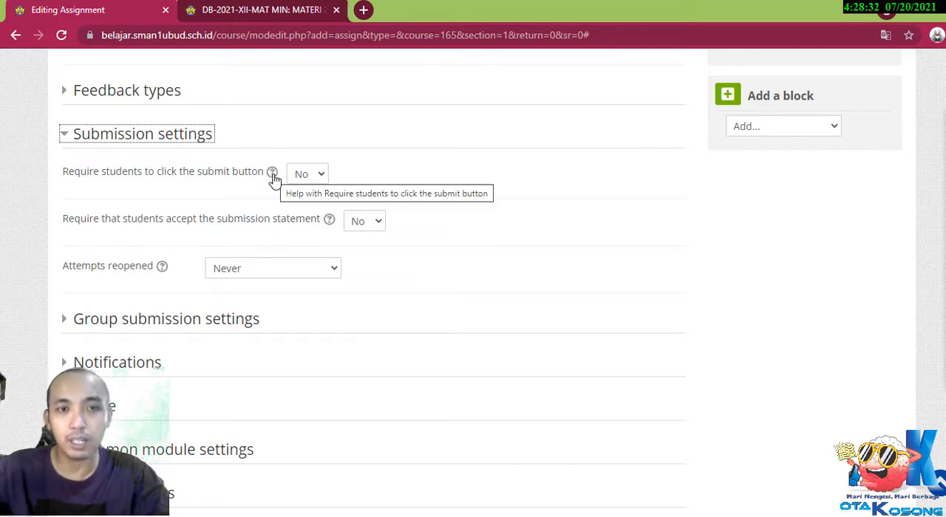
left_click(305, 175)
left_click(311, 205)
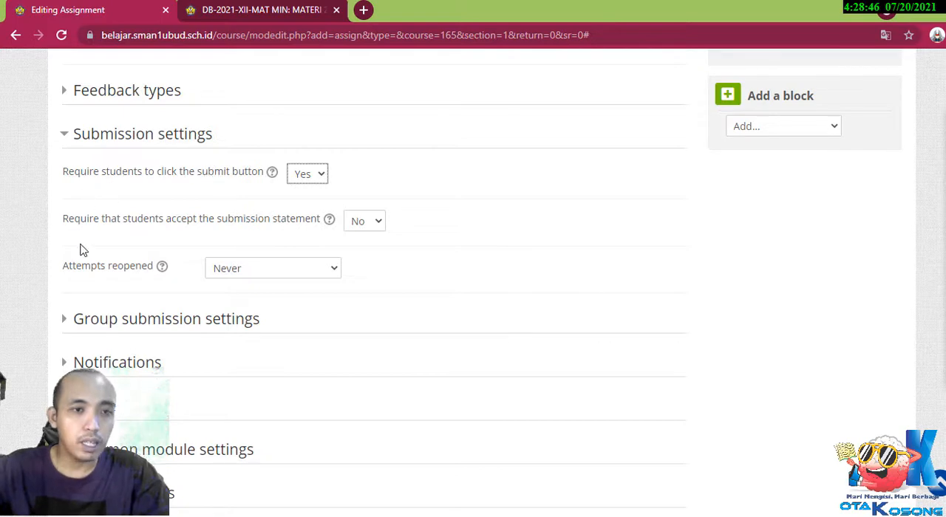
Save the new assignment and return to the course page.
scroll(219, 224, "down", 3)
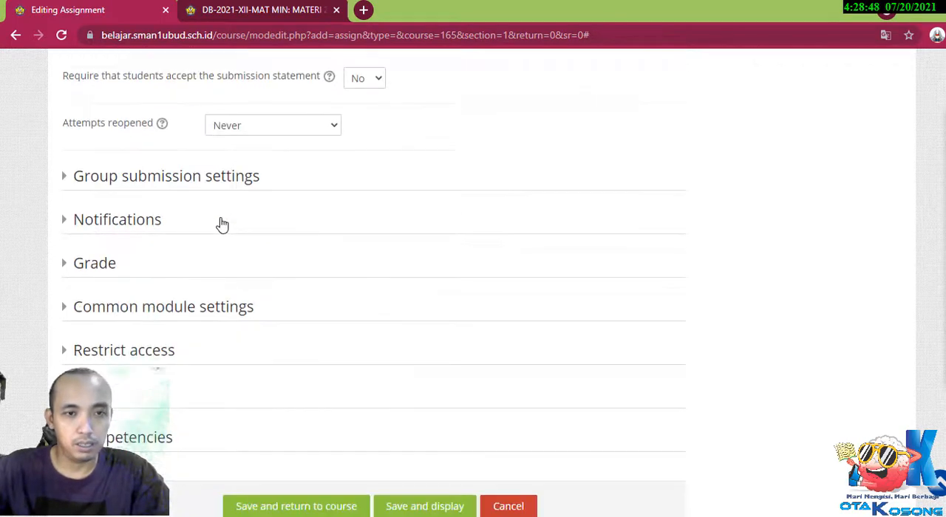
scroll(288, 246, "up", 3)
scroll(425, 340, "down", 4)
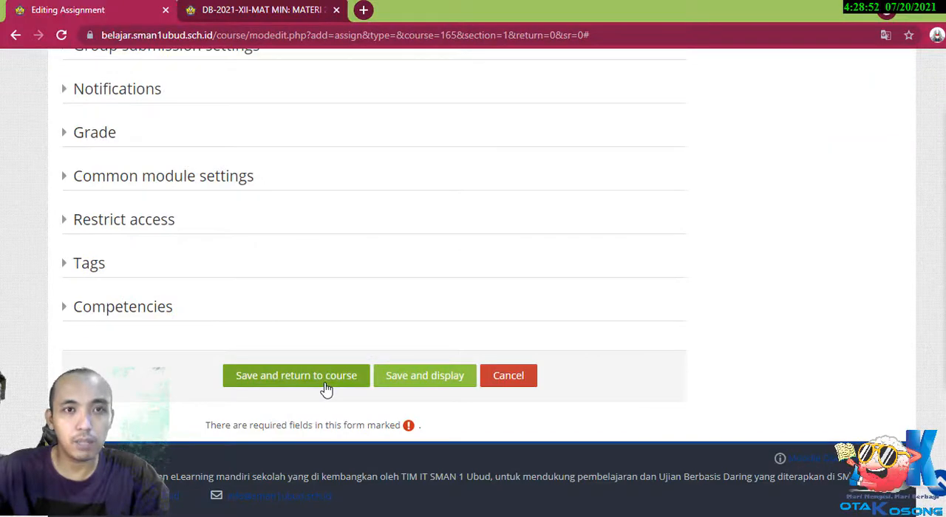
left_click(326, 377)
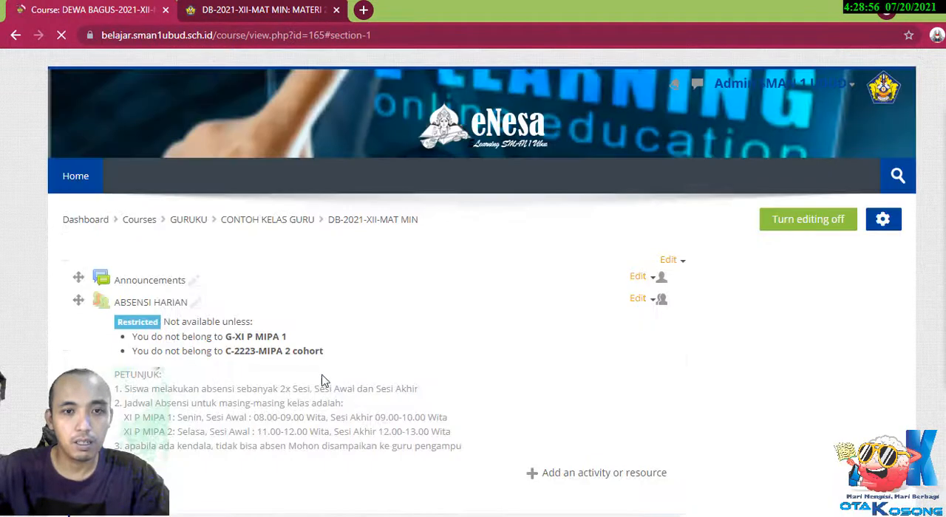
Indent the TUGAS1-DASAR-DASAR ATLETIK assignment one level in the ATLETIK topic.
scroll(305, 312, "down", 4)
scroll(304, 309, "down", 3)
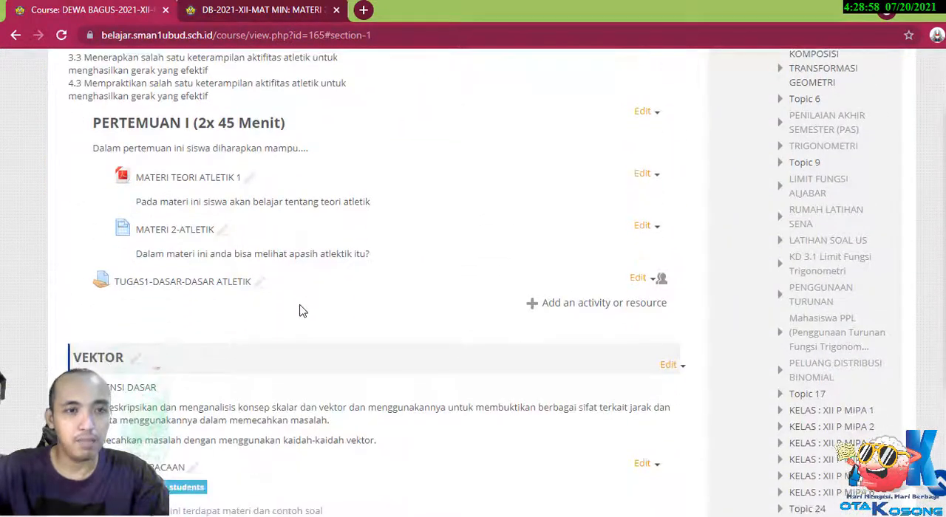
scroll(298, 301, "up", 1)
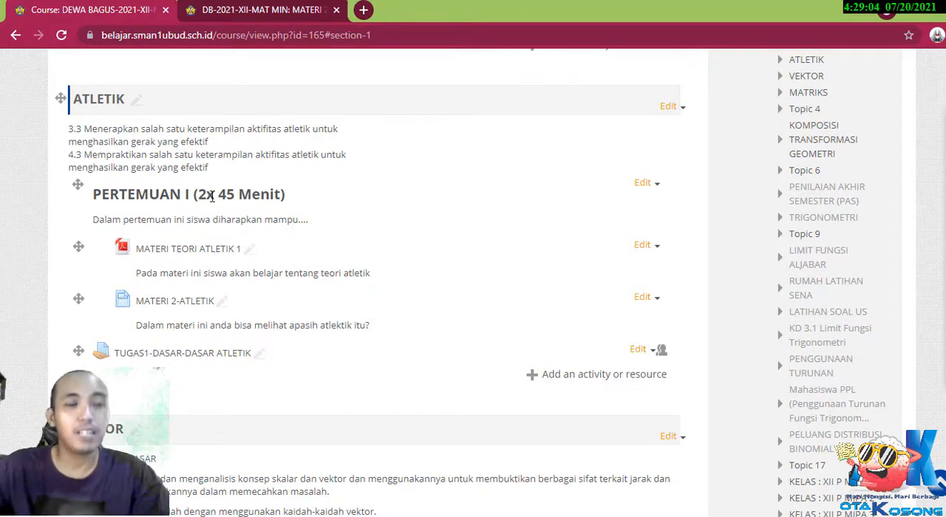
left_click(636, 352)
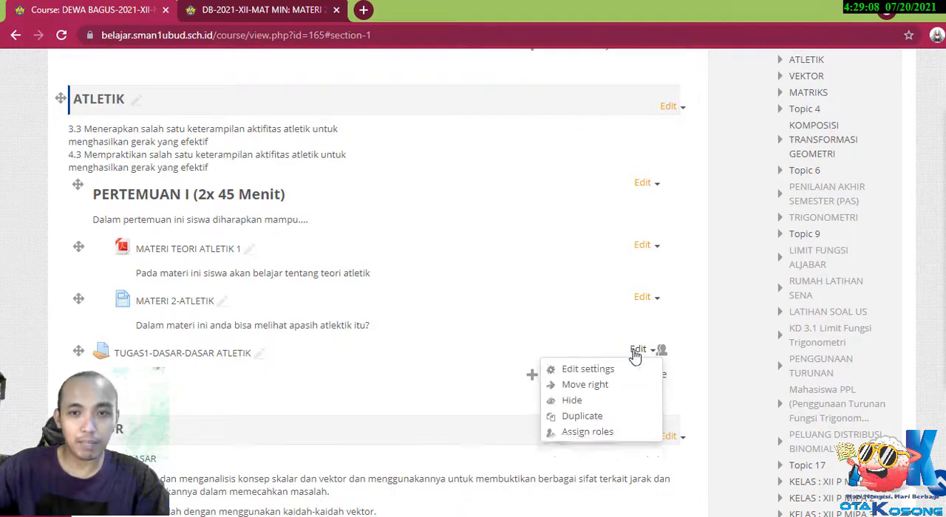
left_click(599, 390)
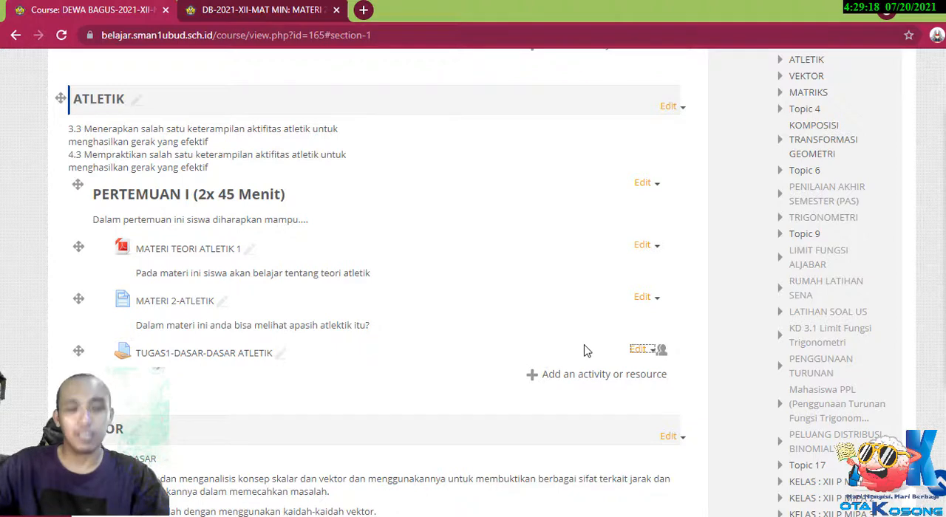
Add a Label resource to the ATLETIK topic with the text "PERTEMUAN KE II (2X45 Menit)".
left_click(596, 377)
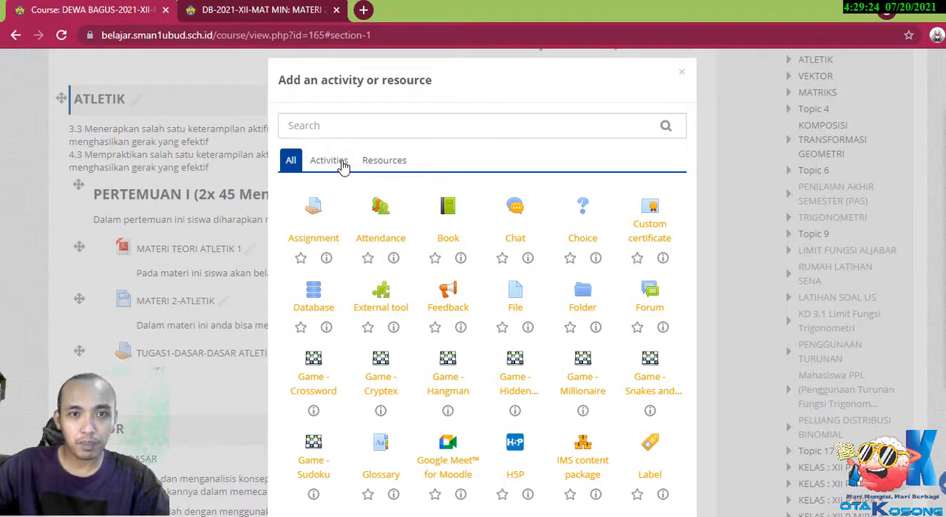
left_click(384, 167)
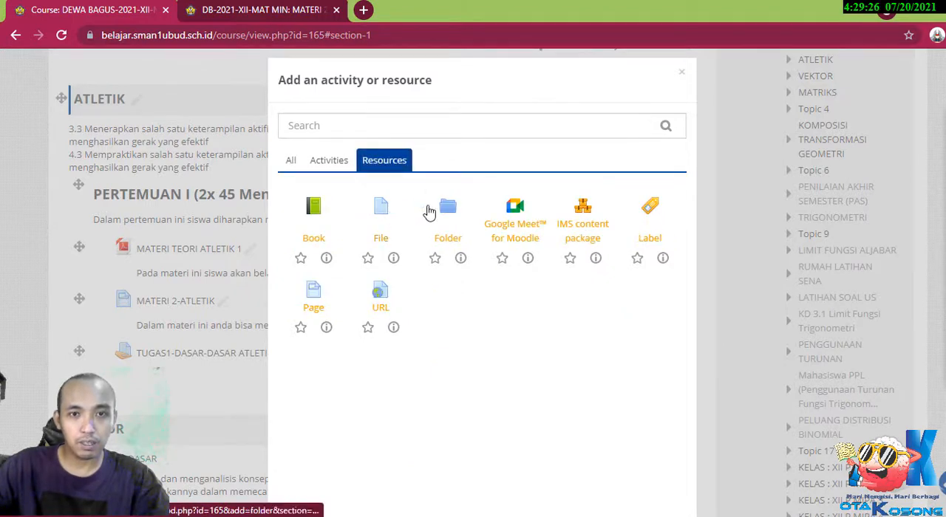
left_click(648, 212)
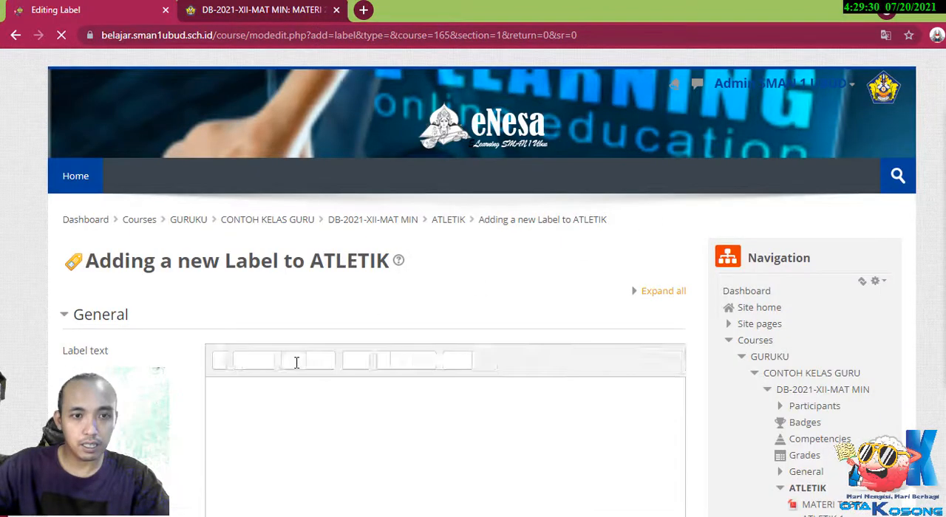
left_click(270, 397)
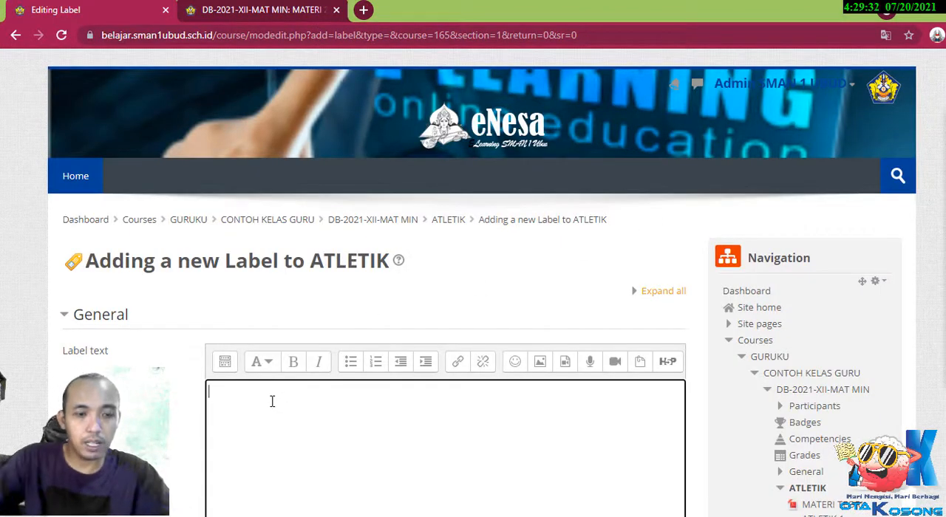
type("PERTEM")
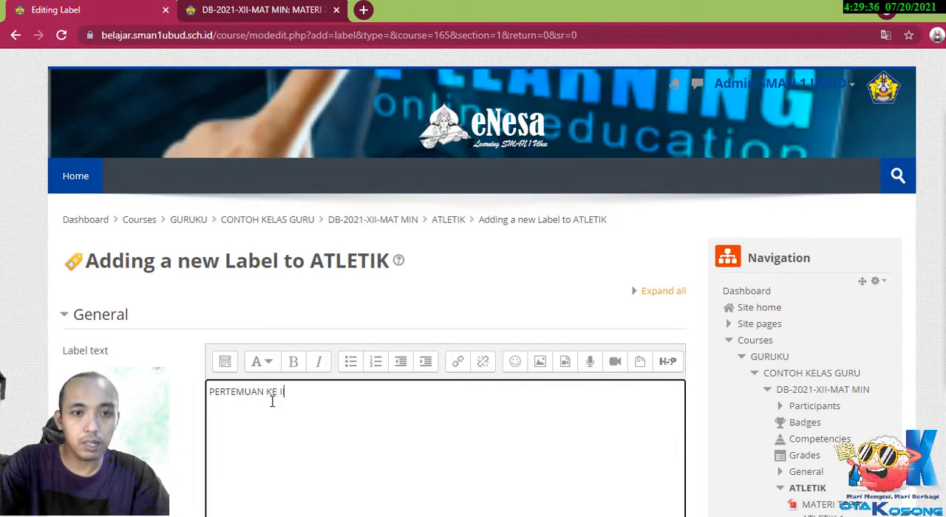
type("UAN KE II (2")
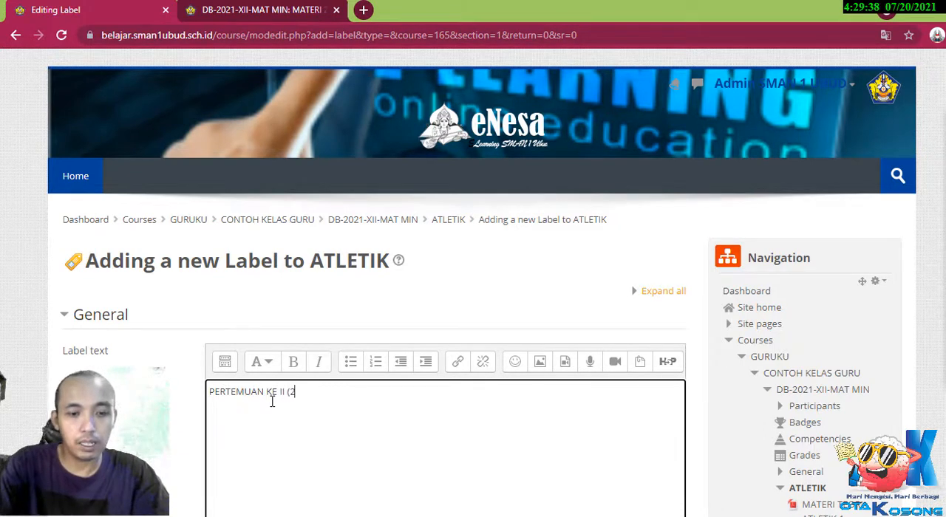
type("X45 mE")
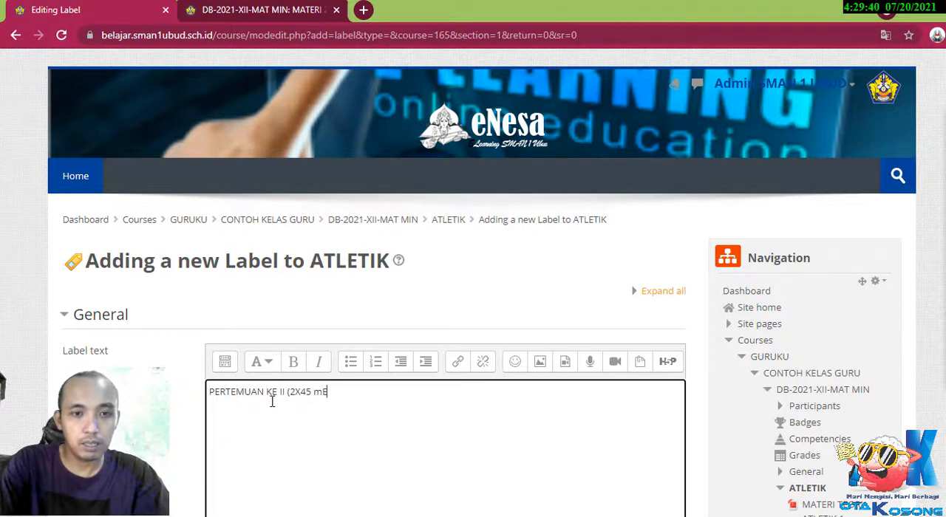
type("Menit)")
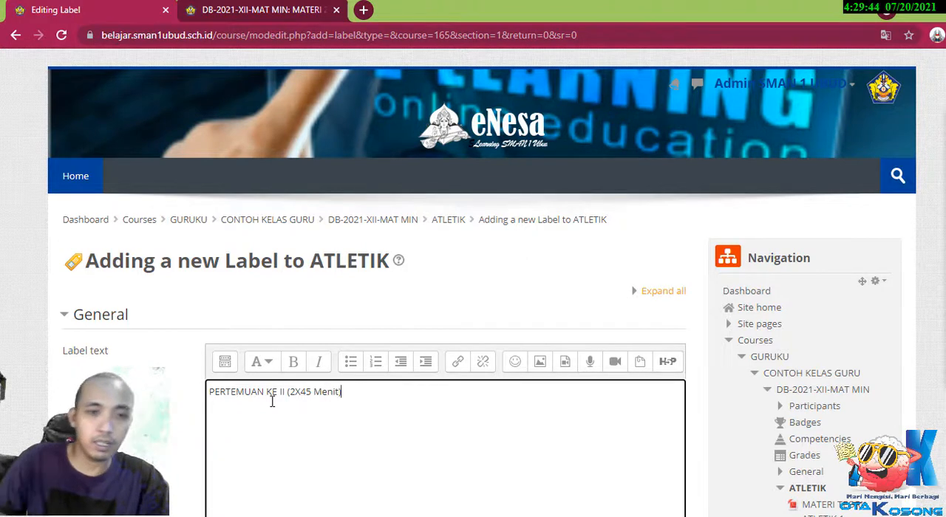
Format the label text as Heading (medium), and save the label, returning to the course page.
scroll(272, 401, "down", 4)
scroll(357, 157, "up", 1)
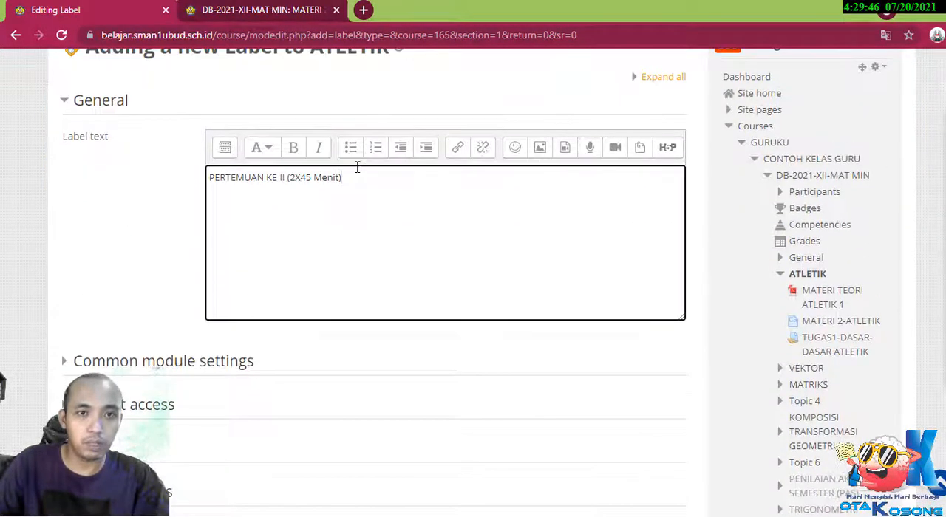
left_click_drag(347, 177, 200, 175)
left_click(258, 152)
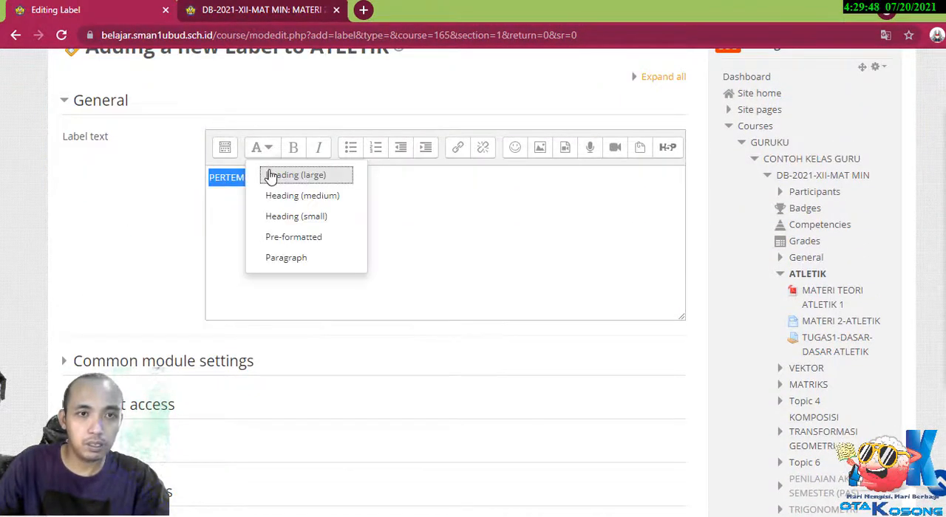
left_click(286, 194)
scroll(480, 303, "down", 4)
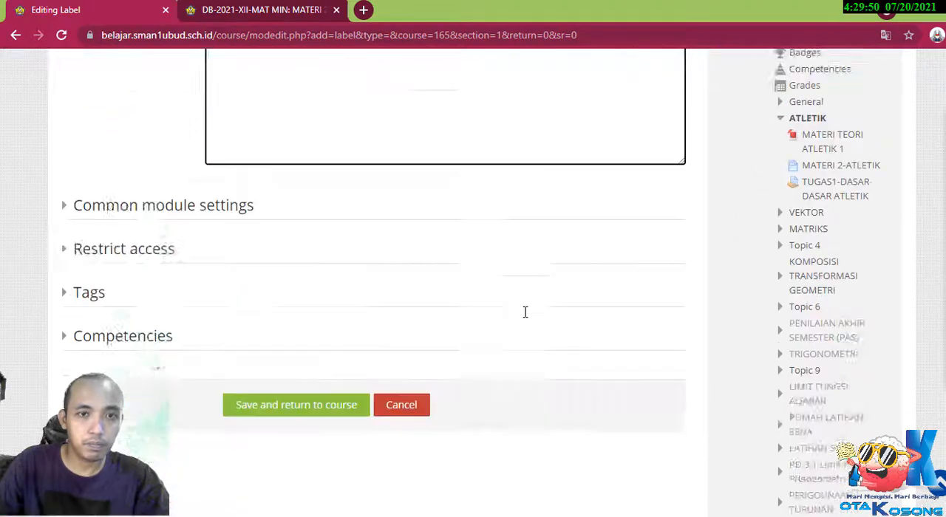
left_click(302, 281)
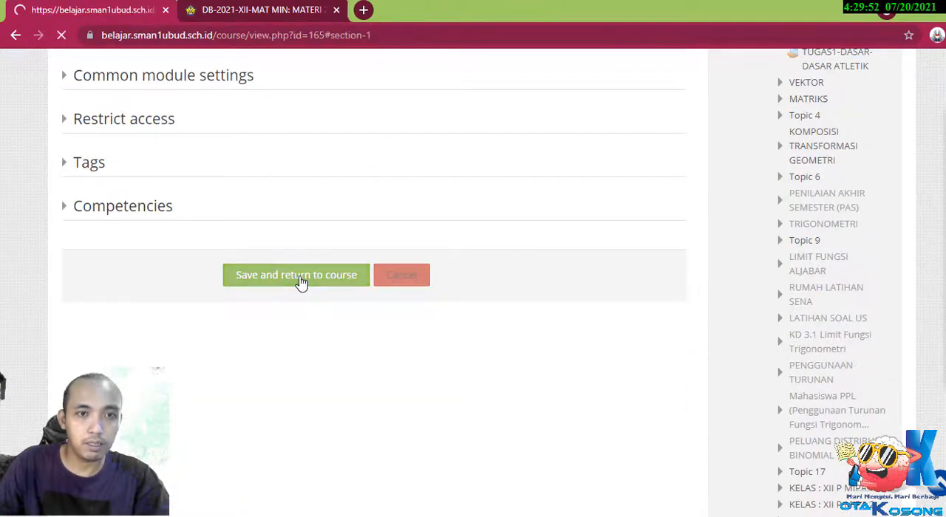
scroll(301, 282, "down", 2)
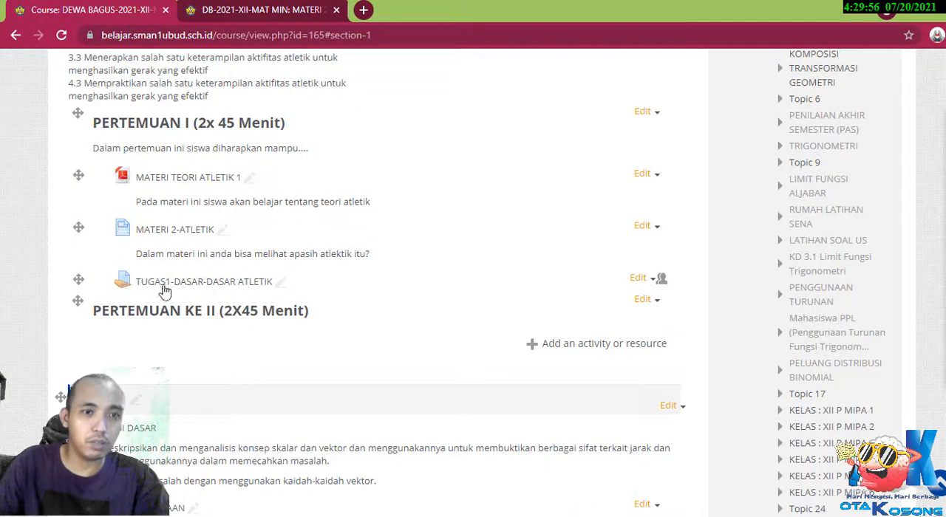
scroll(213, 325, "up", 2)
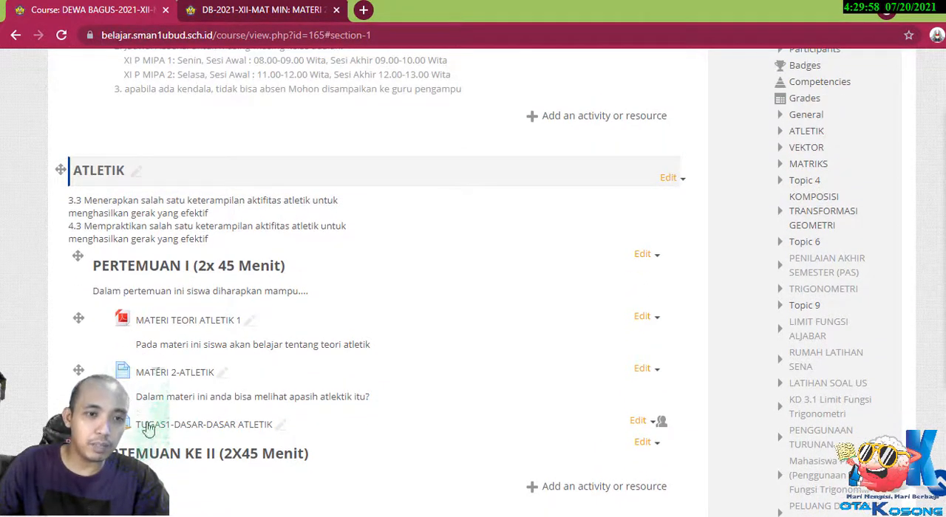
scroll(355, 365, "down", 1)
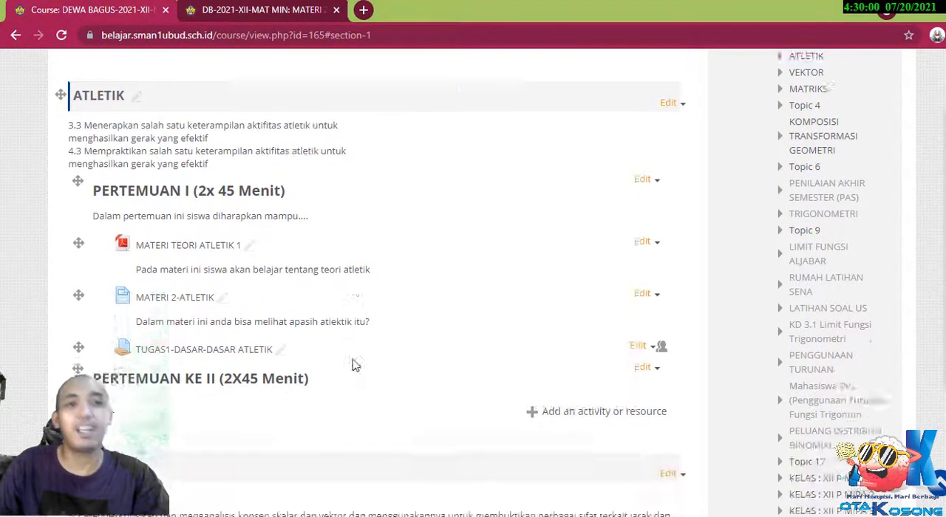
scroll(355, 365, "down", 2)
scroll(355, 365, "up", 2)
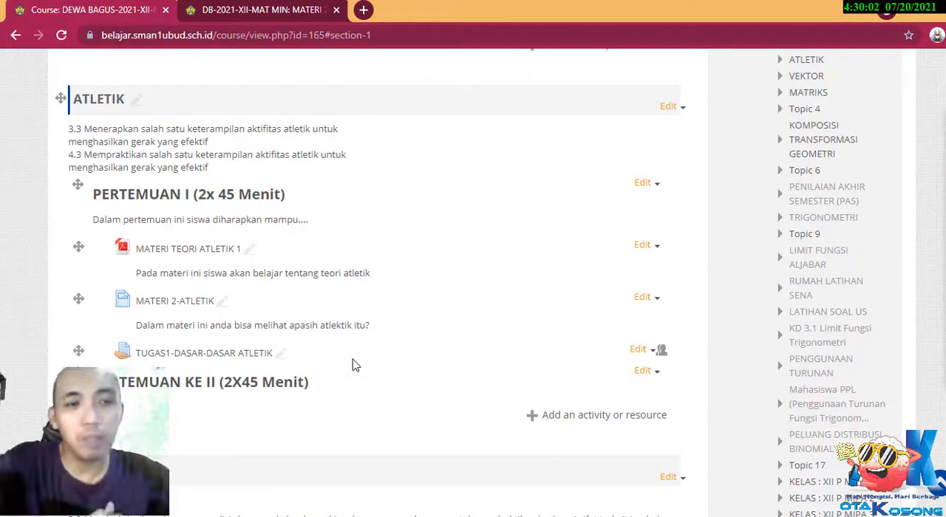